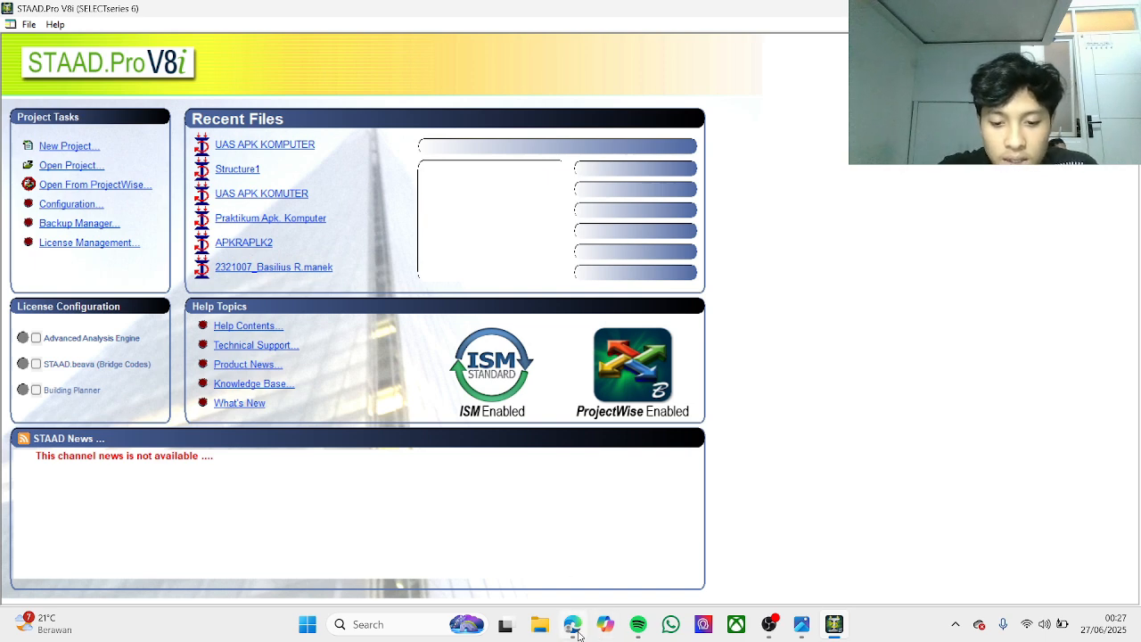
Step: Switch to the jobsheet PDF in Edge and examine the truss bridge's side, top and bottom view drawings with their dimensions
{"action": "mouse_move", "coordinate": [577, 632]}
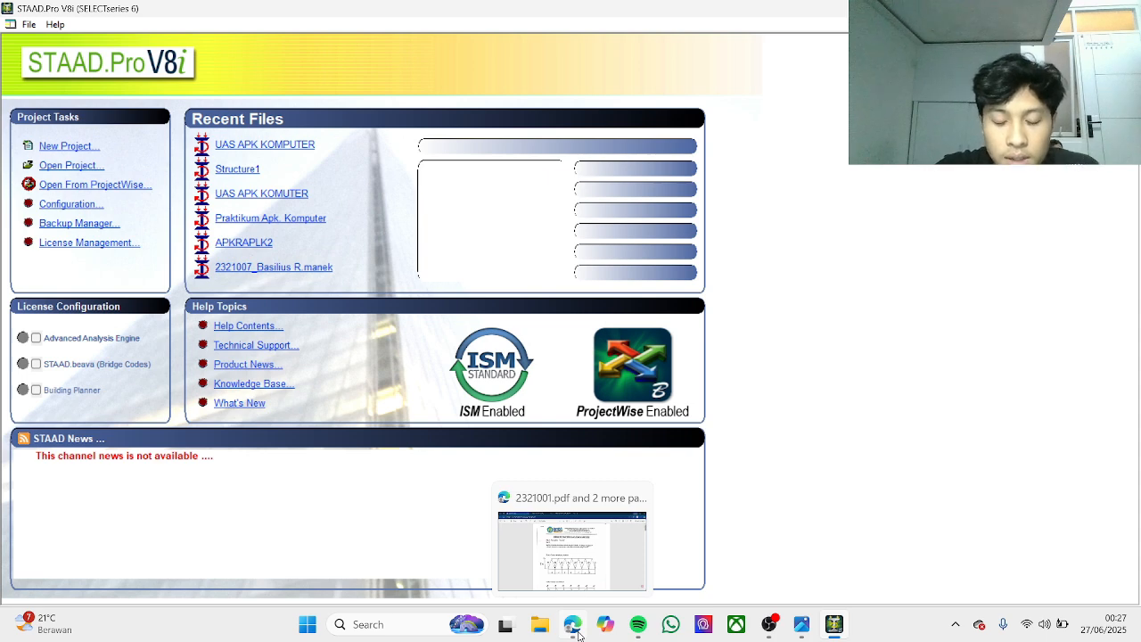
{"action": "left_click", "coordinate": [577, 634]}
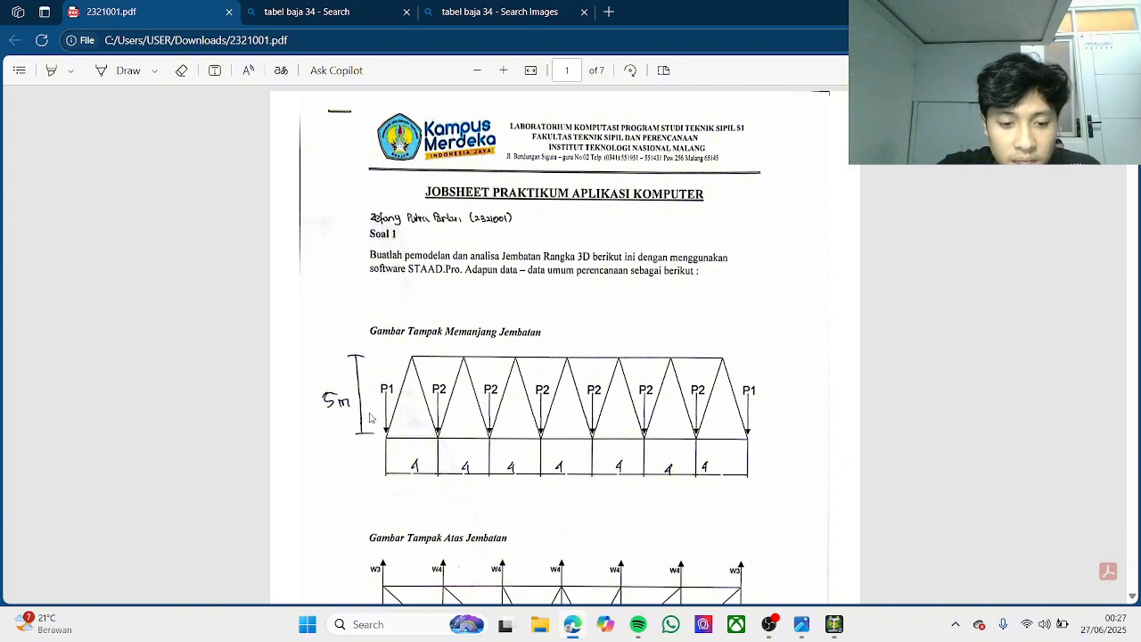
{"action": "scroll", "coordinate": [470, 433], "scroll_direction": "down", "scroll_amount": 3}
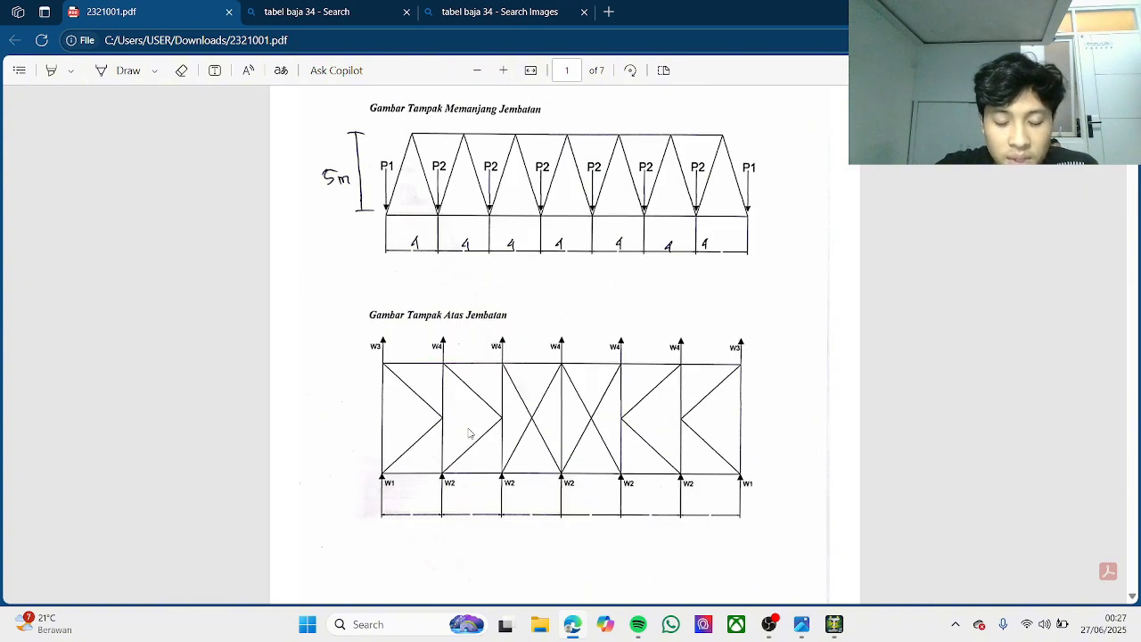
{"action": "scroll", "coordinate": [486, 429], "scroll_direction": "down", "scroll_amount": 3}
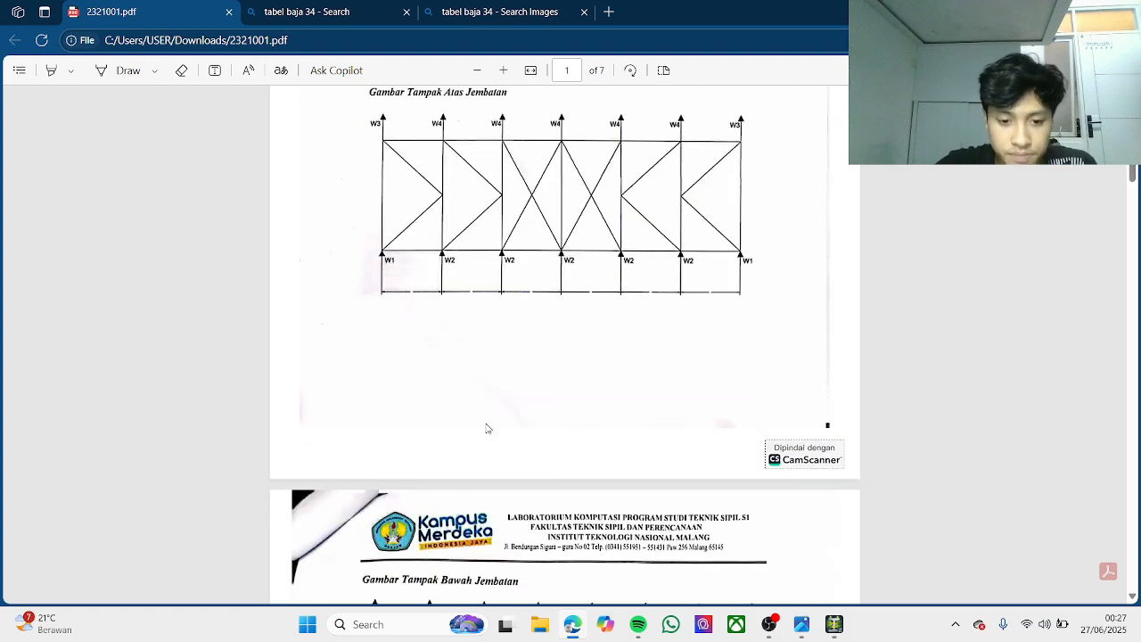
{"action": "scroll", "coordinate": [487, 428], "scroll_direction": "down", "scroll_amount": 3}
{"action": "scroll", "coordinate": [487, 429], "scroll_direction": "up", "scroll_amount": 7}
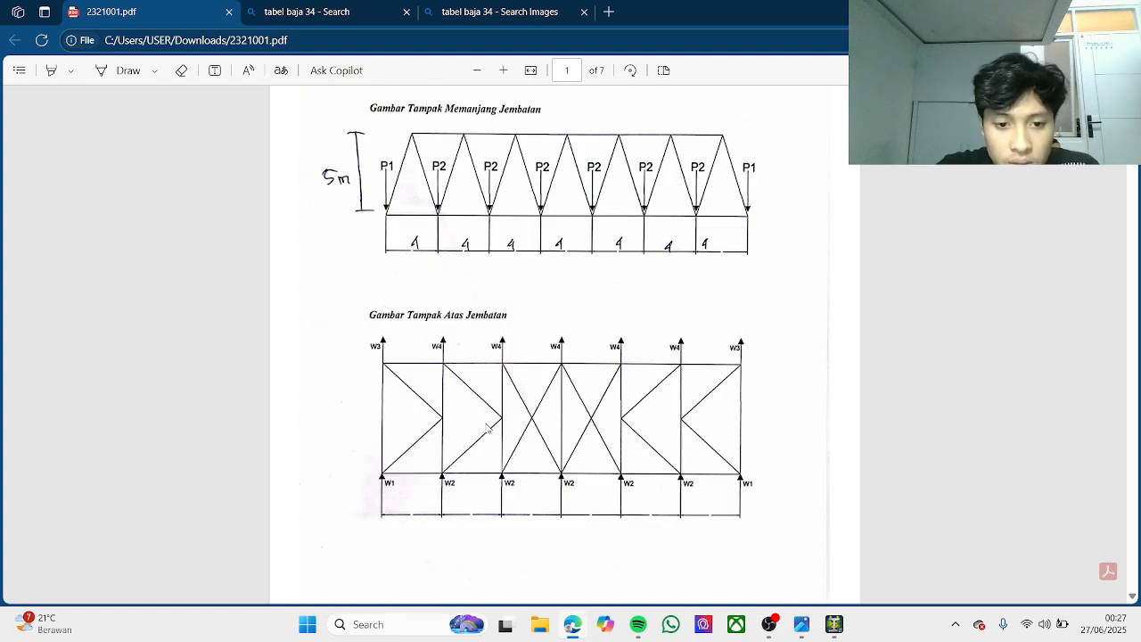
{"action": "scroll", "coordinate": [487, 429], "scroll_direction": "up", "scroll_amount": 3}
{"action": "scroll", "coordinate": [487, 429], "scroll_direction": "down", "scroll_amount": 3}
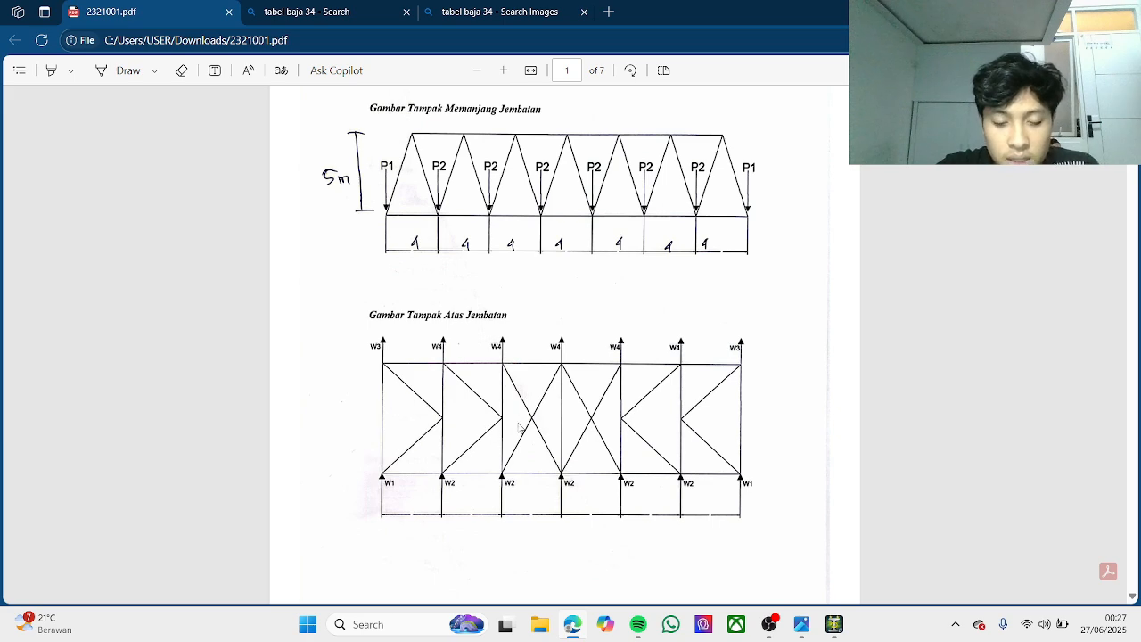
{"action": "scroll", "coordinate": [520, 428], "scroll_direction": "down", "scroll_amount": 6}
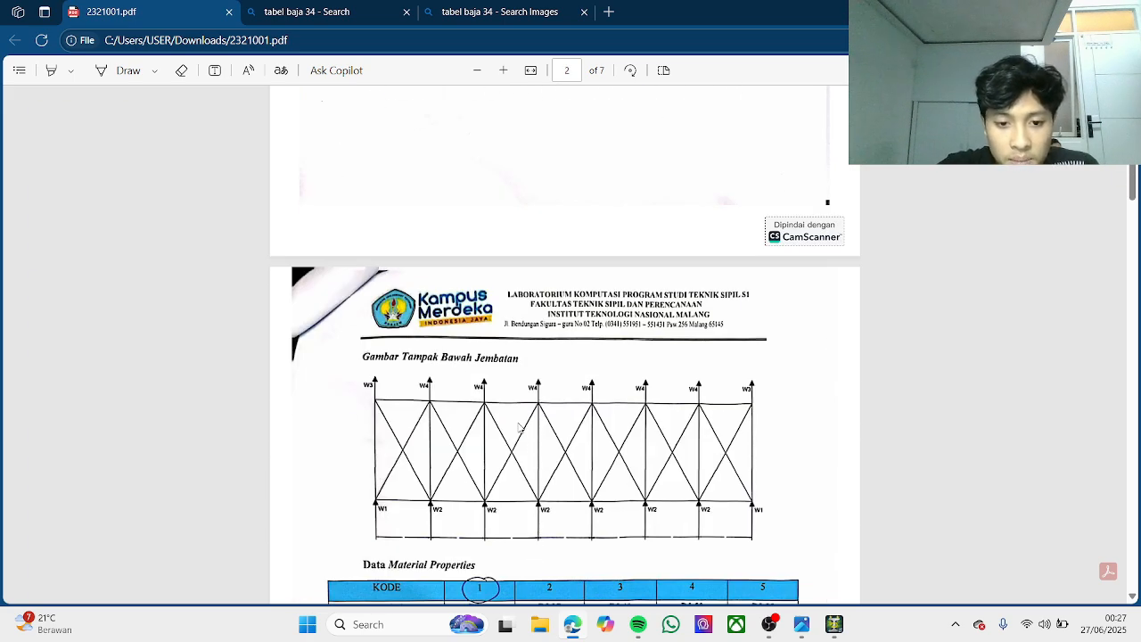
{"action": "scroll", "coordinate": [498, 429], "scroll_direction": "down", "scroll_amount": 1}
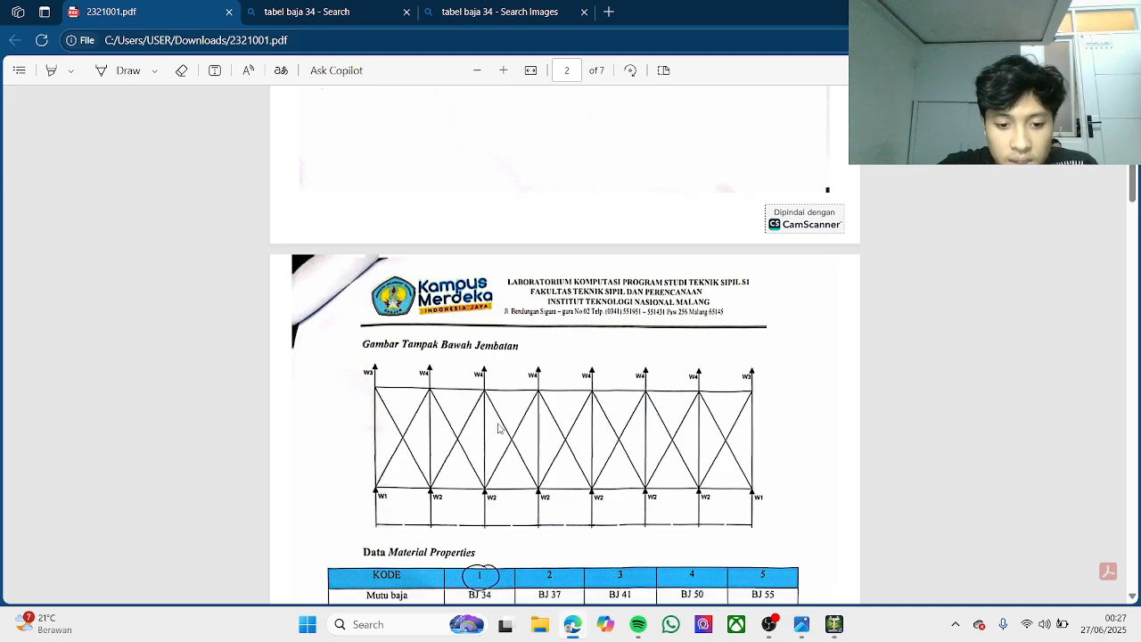
Step: Examine the jobsheet's tables of steel grade, member profiles, vertical and horizontal loads for code 1
{"action": "scroll", "coordinate": [498, 428], "scroll_direction": "down", "scroll_amount": 3}
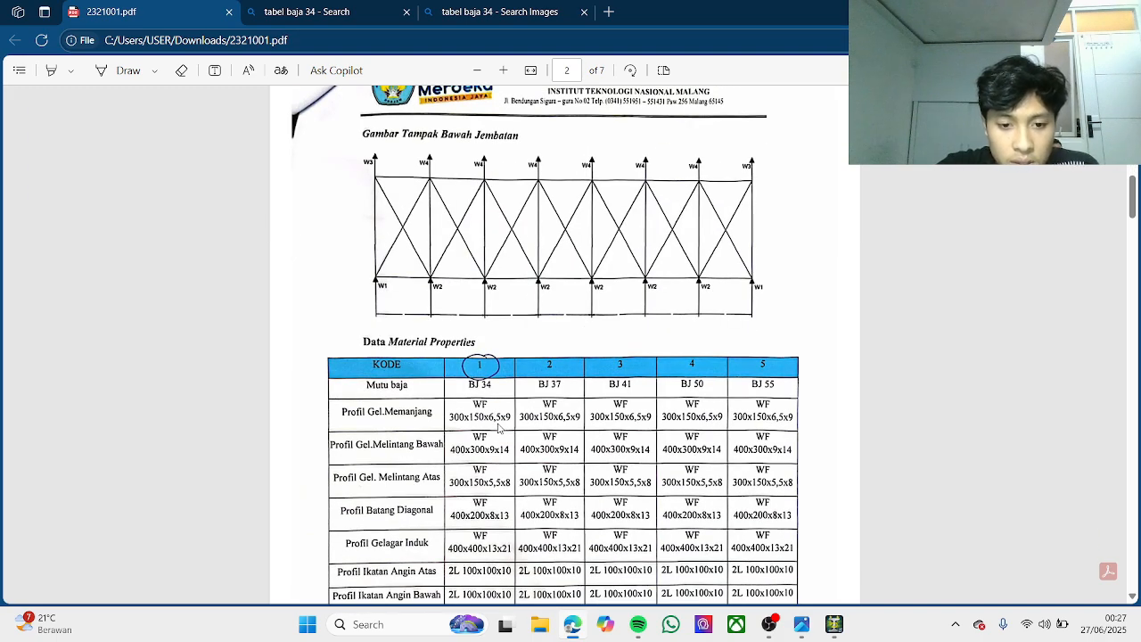
{"action": "scroll", "coordinate": [499, 429], "scroll_direction": "down", "scroll_amount": 3}
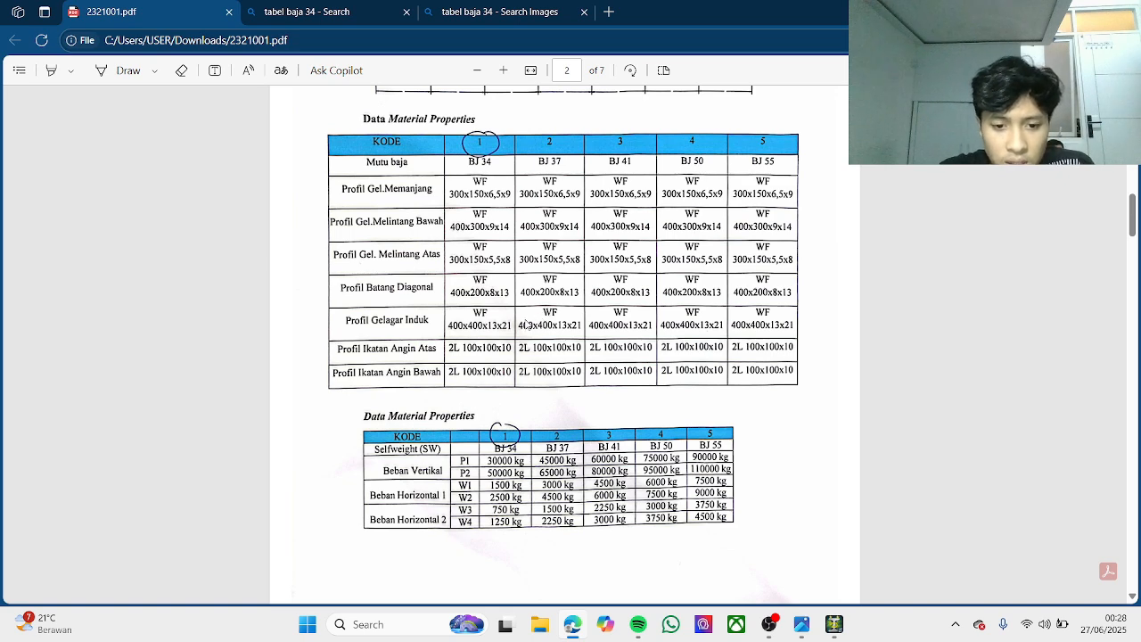
{"action": "scroll", "coordinate": [526, 325], "scroll_direction": "down", "scroll_amount": 3}
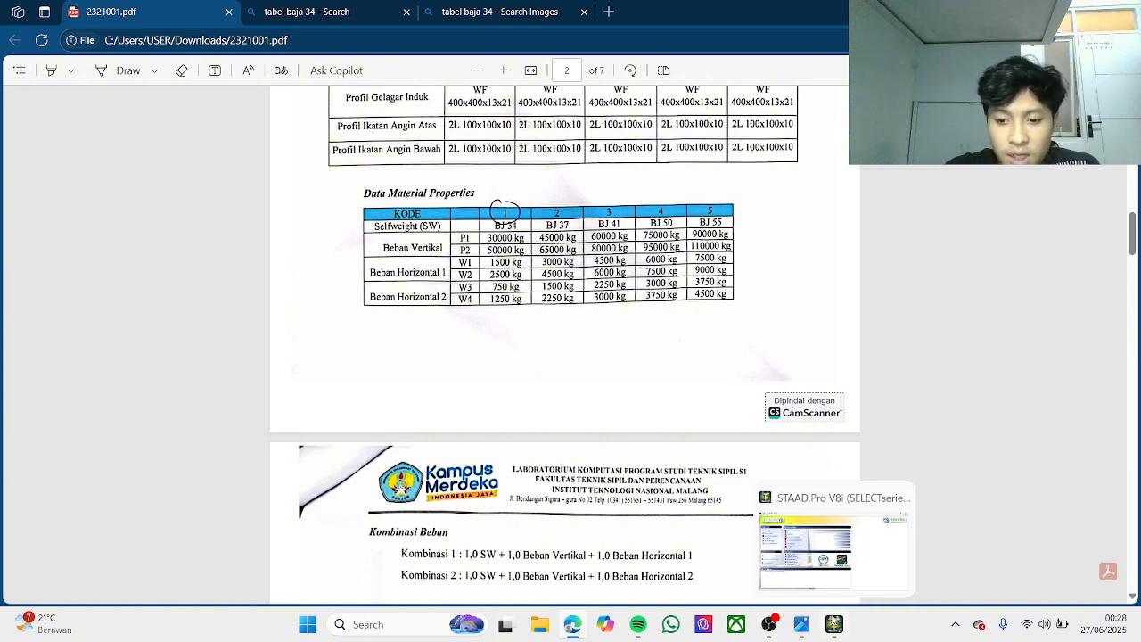
Step: Switch to STAAD.Pro and start a new Space model with the file name UAS APK KOMPUTER
{"action": "left_click", "coordinate": [835, 623]}
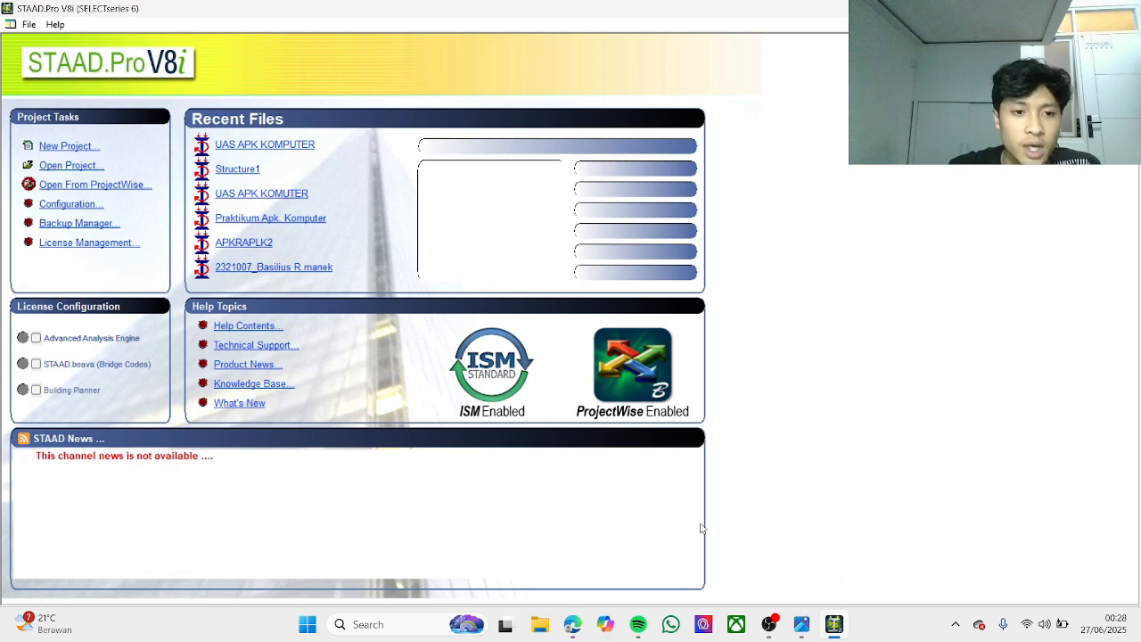
{"action": "left_click", "coordinate": [64, 148]}
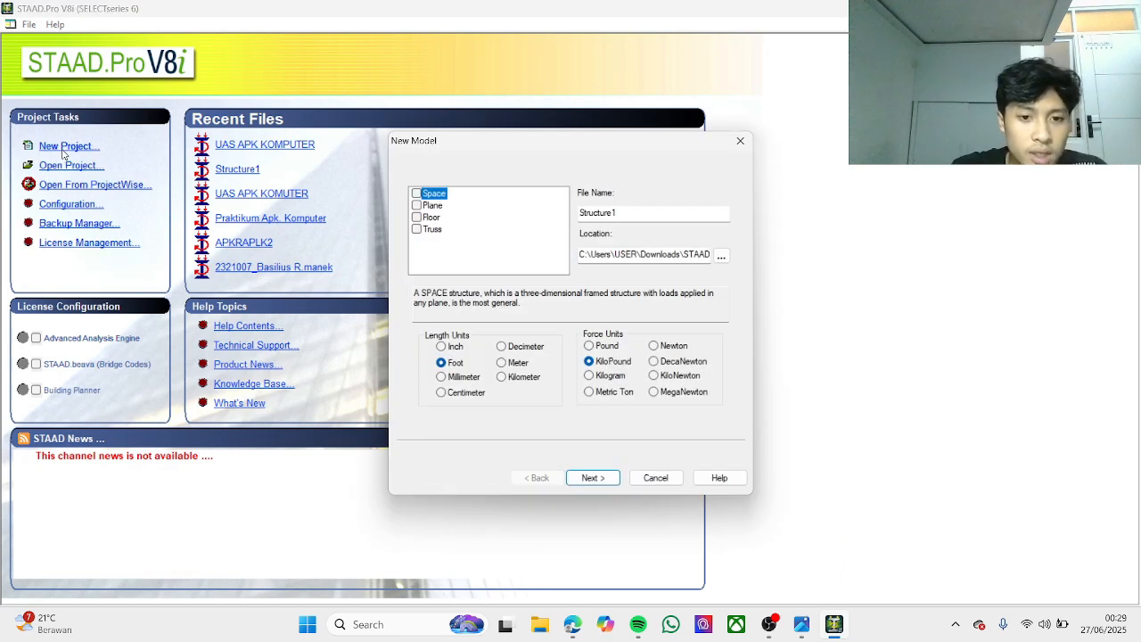
{"action": "left_click", "coordinate": [415, 195]}
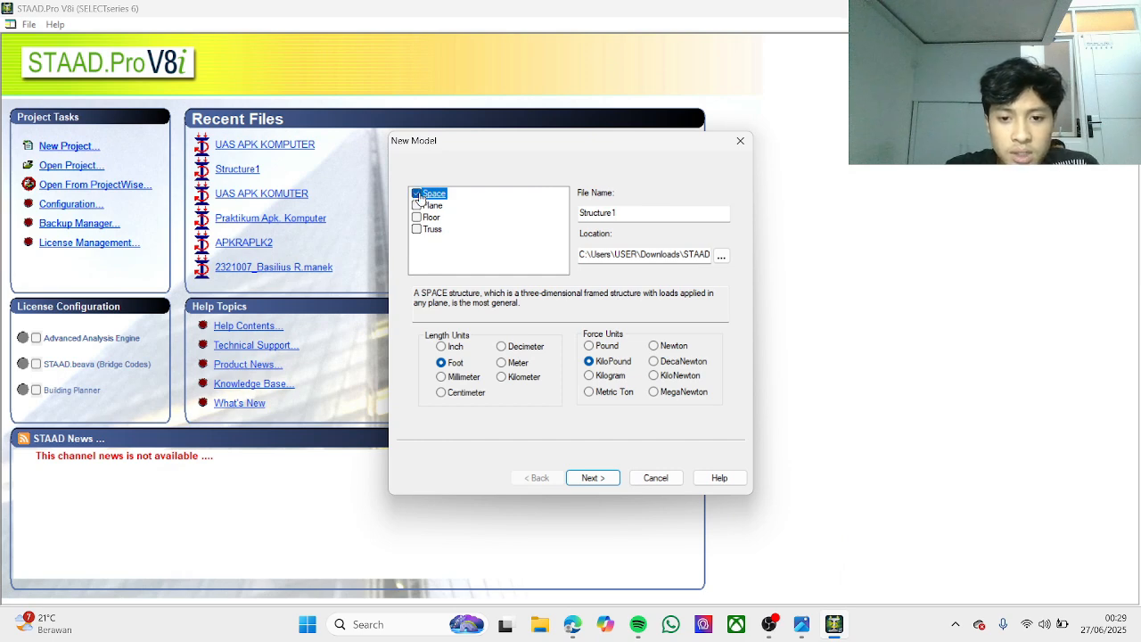
{"action": "double_click", "coordinate": [664, 214]}
{"action": "key", "text": "BackSpace"}
{"action": "key", "text": "ctrl+z"}
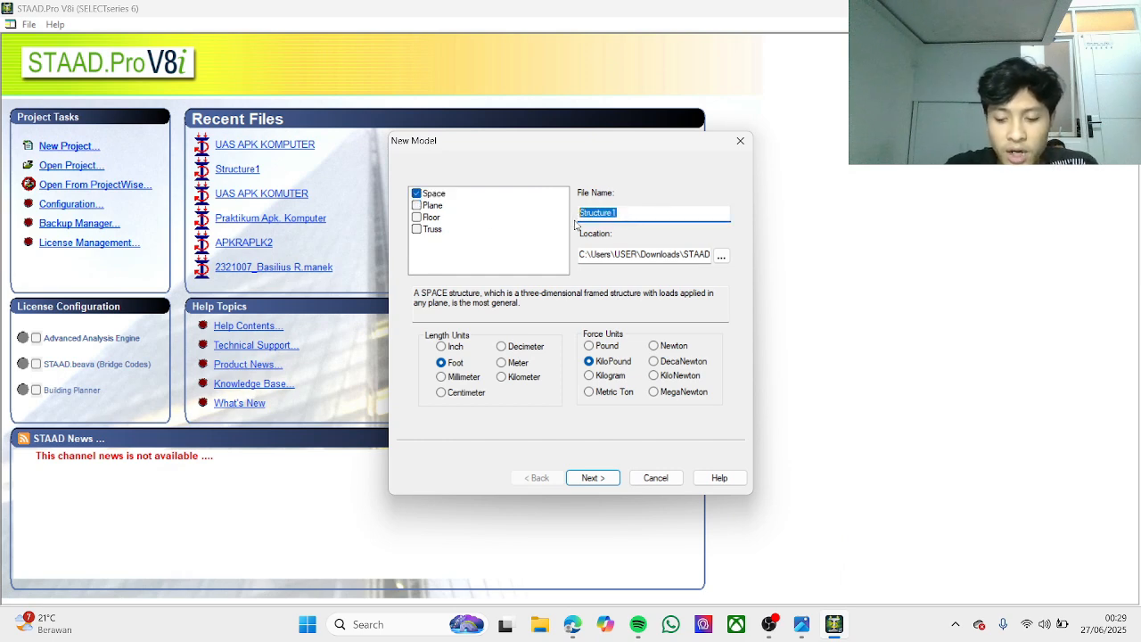
{"action": "key", "text": "BackSpace"}
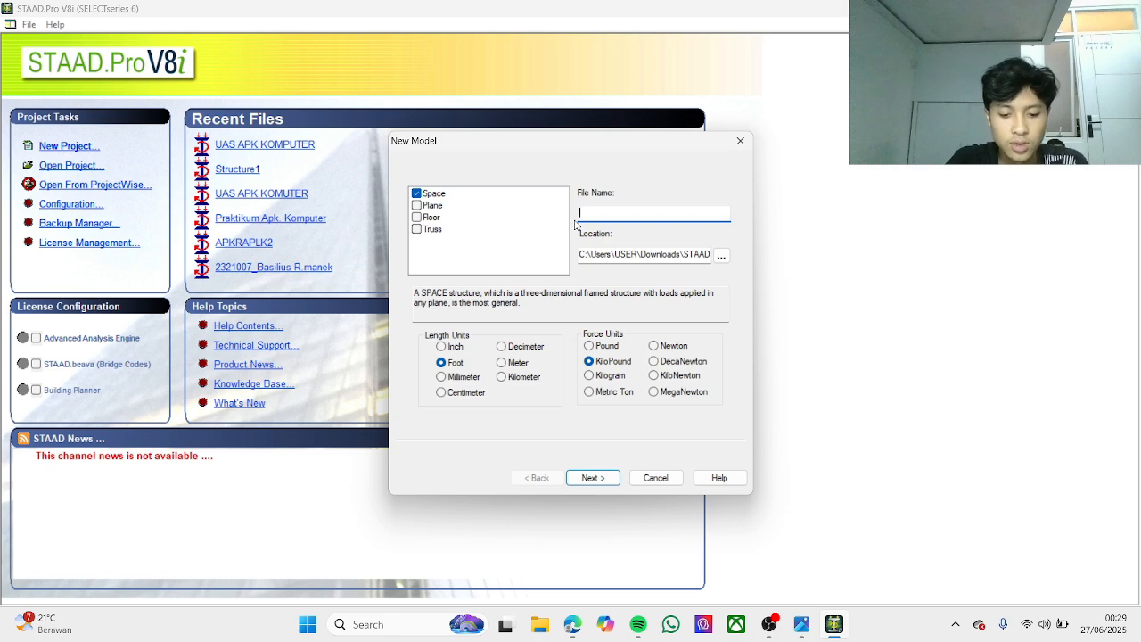
{"action": "type", "text": "UAS AP"}
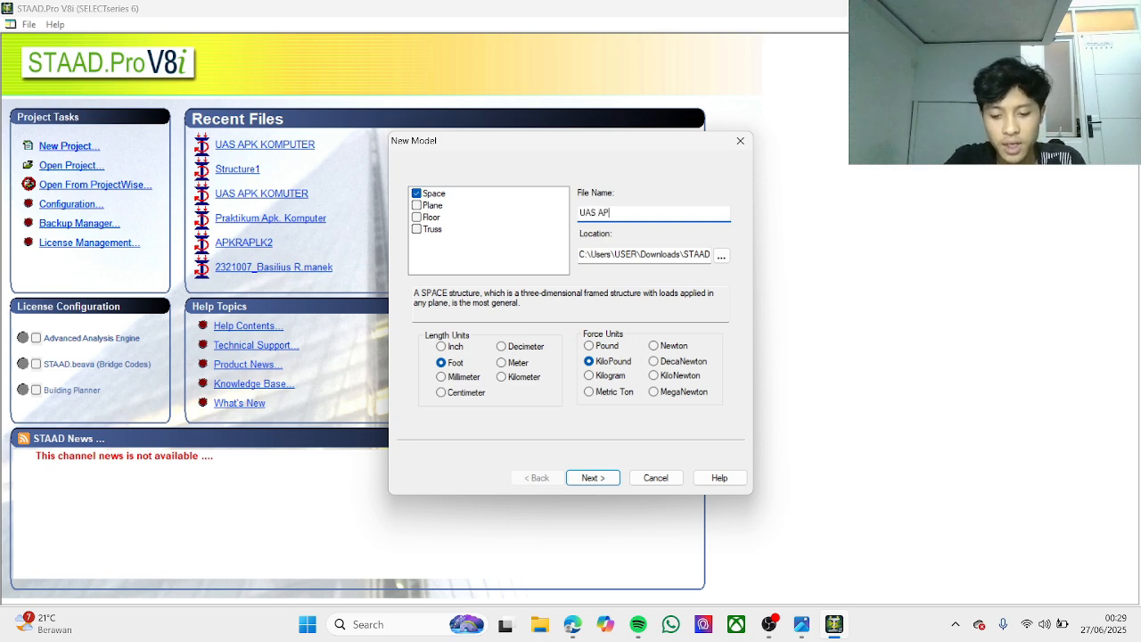
{"action": "type", "text": "K KOMPUTER"}
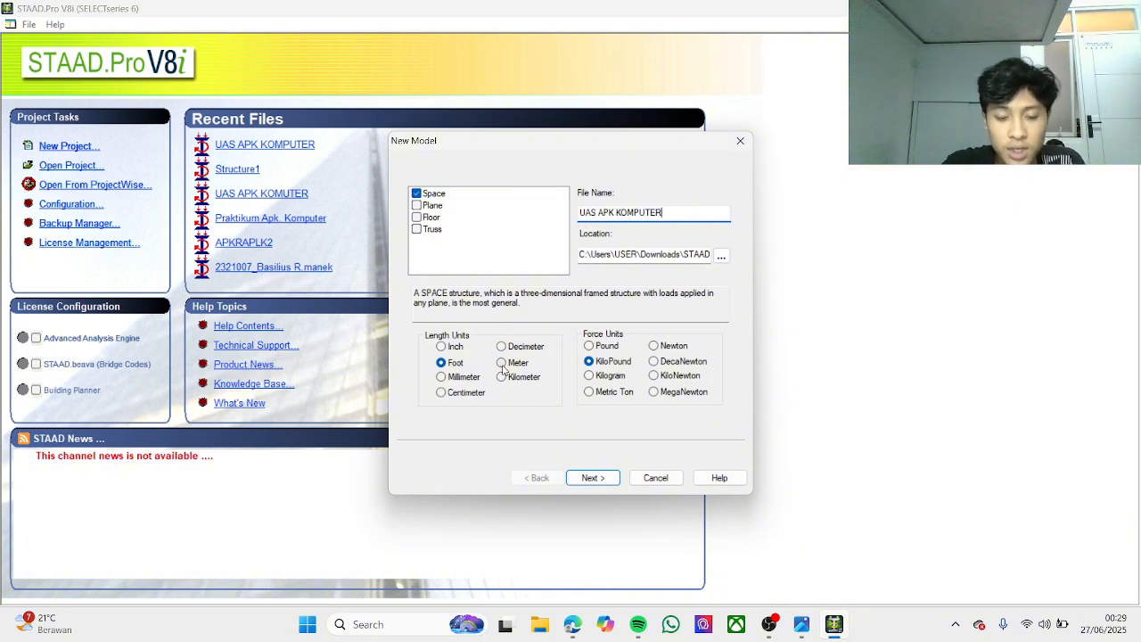
Step: Set the new model's units to Millimeter and KiloNewton, and overwrite the existing file of the same name
{"action": "left_click", "coordinate": [450, 377]}
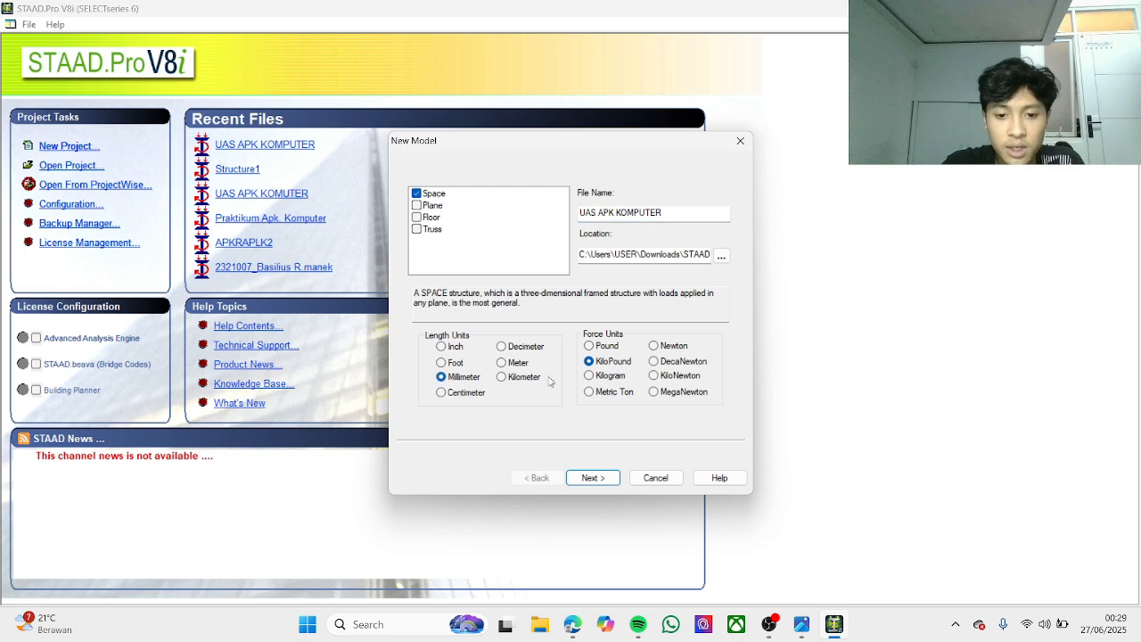
{"action": "left_click", "coordinate": [655, 377]}
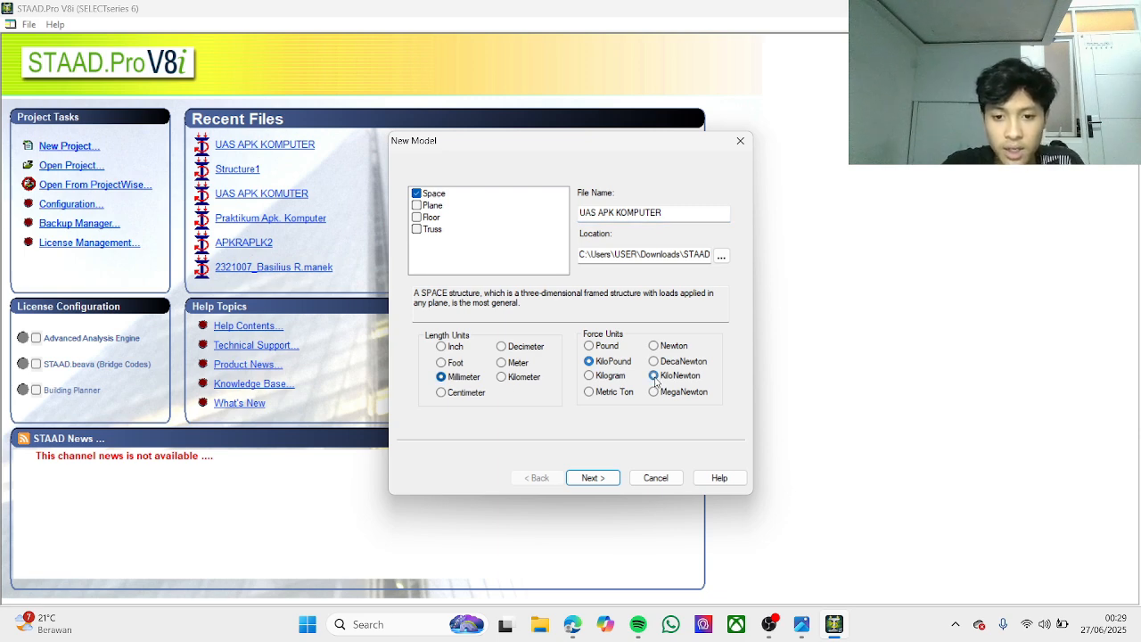
{"action": "left_click", "coordinate": [591, 479]}
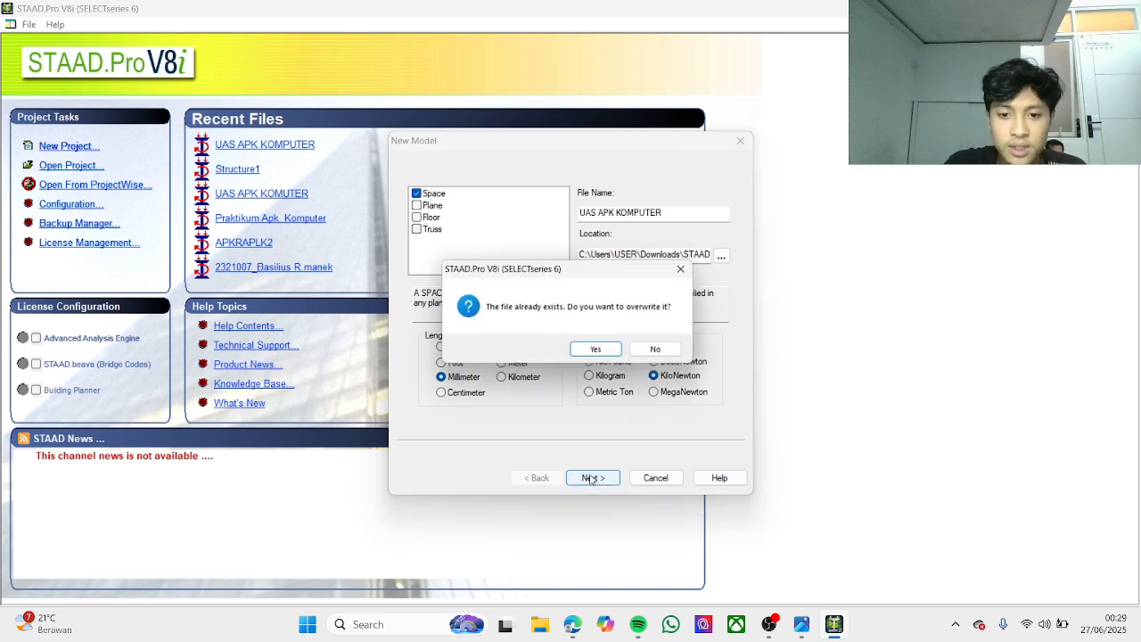
{"action": "left_click", "coordinate": [594, 352]}
{"action": "left_click", "coordinate": [680, 392]}
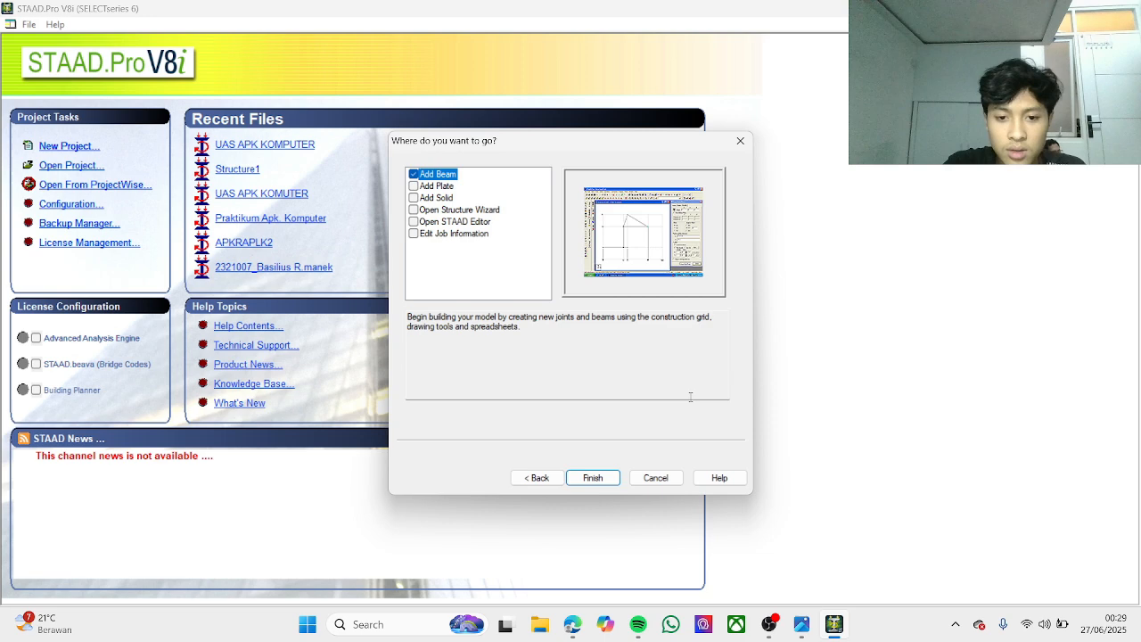
Step: Create the model with the Structure Wizard as the starting point and set the wizard's units to Millimeters
{"action": "left_click", "coordinate": [491, 212]}
{"action": "left_click", "coordinate": [612, 477]}
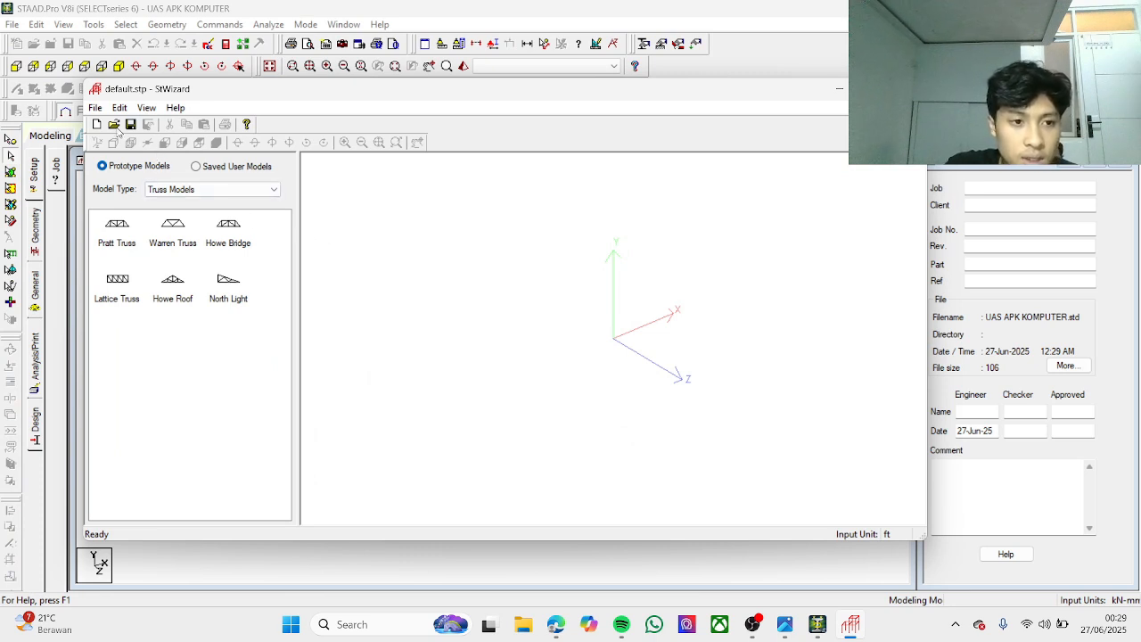
{"action": "left_click", "coordinate": [95, 110]}
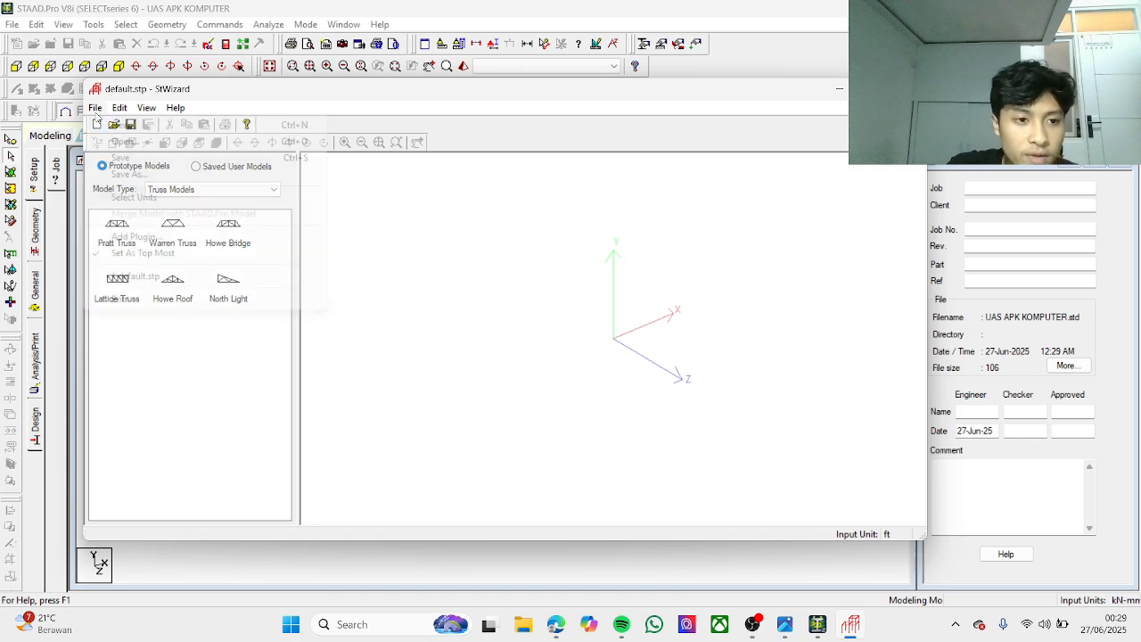
{"action": "left_click", "coordinate": [166, 197]}
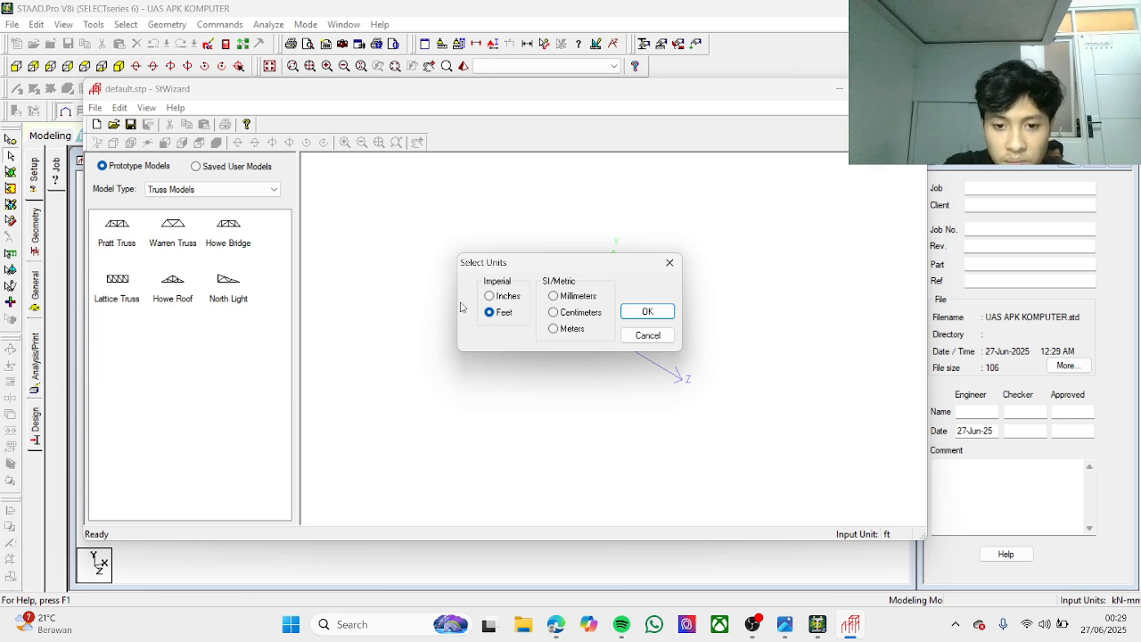
{"action": "left_click", "coordinate": [554, 296]}
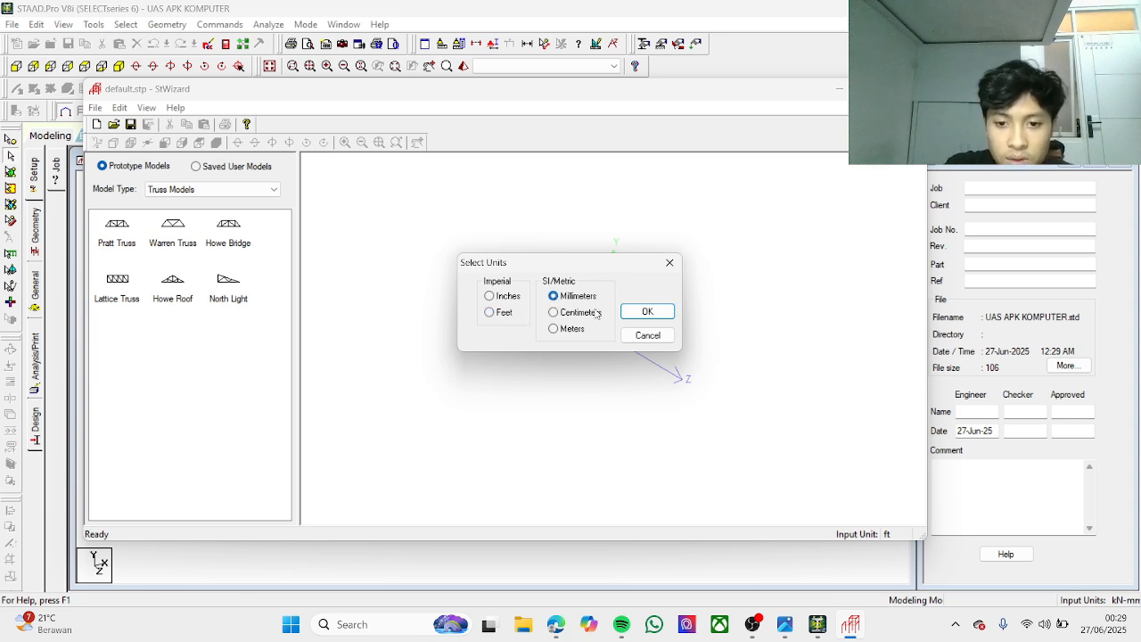
{"action": "left_click", "coordinate": [648, 312]}
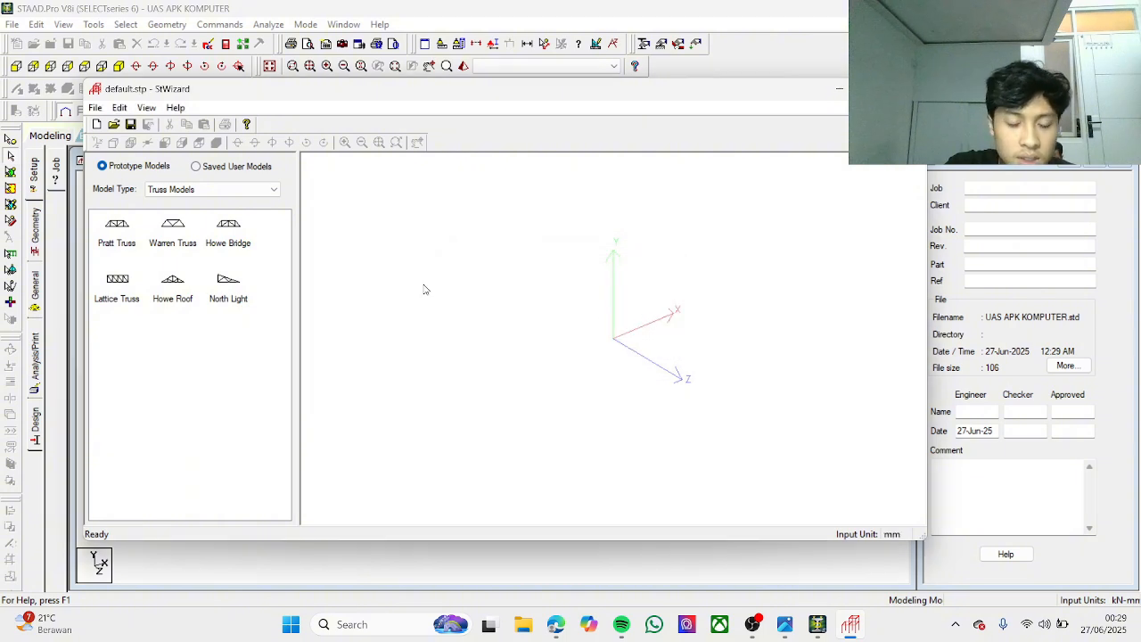
Step: Add a Warren Truss prototype and set its length to 28 mm
{"action": "double_click", "coordinate": [192, 241]}
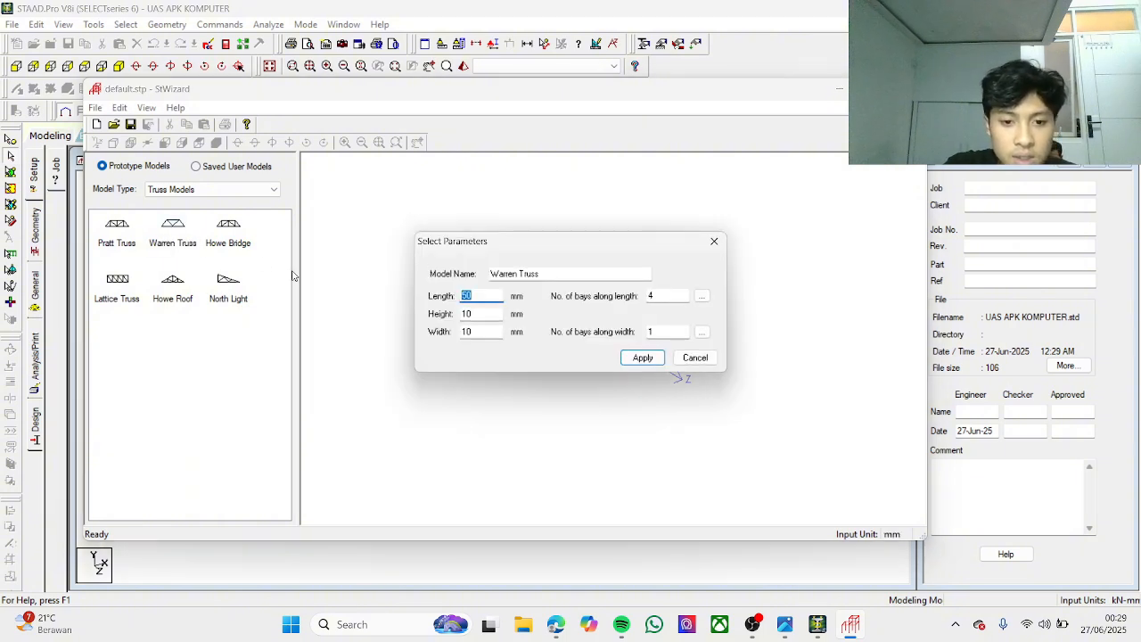
{"action": "left_click", "coordinate": [477, 296]}
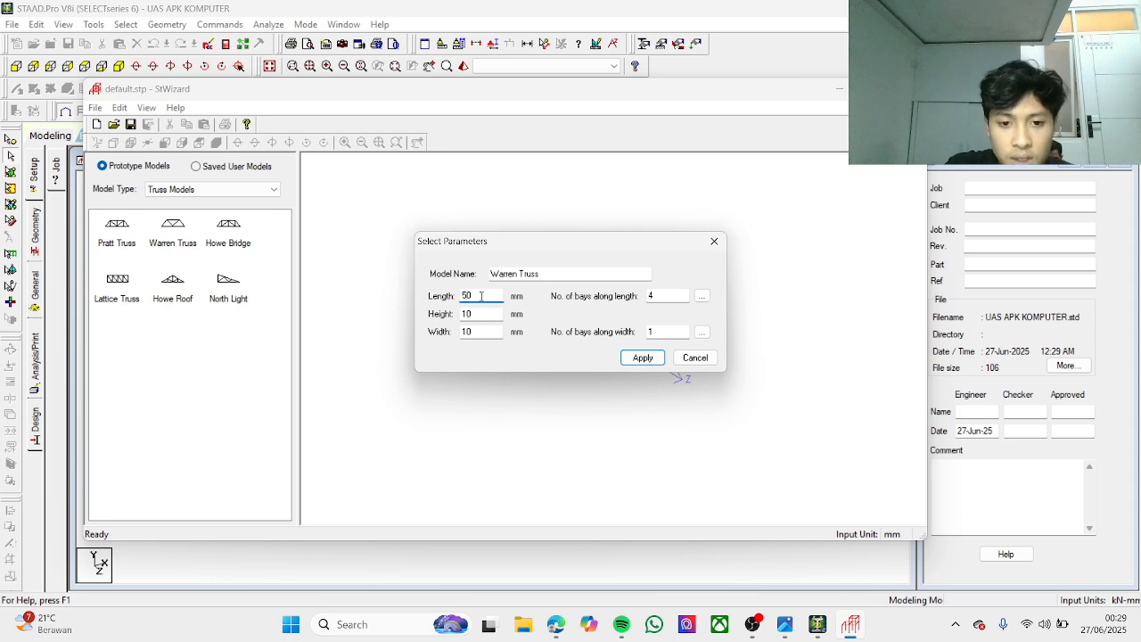
{"action": "left_click_drag", "start_coordinate": [482, 297], "coordinate": [461, 296]}
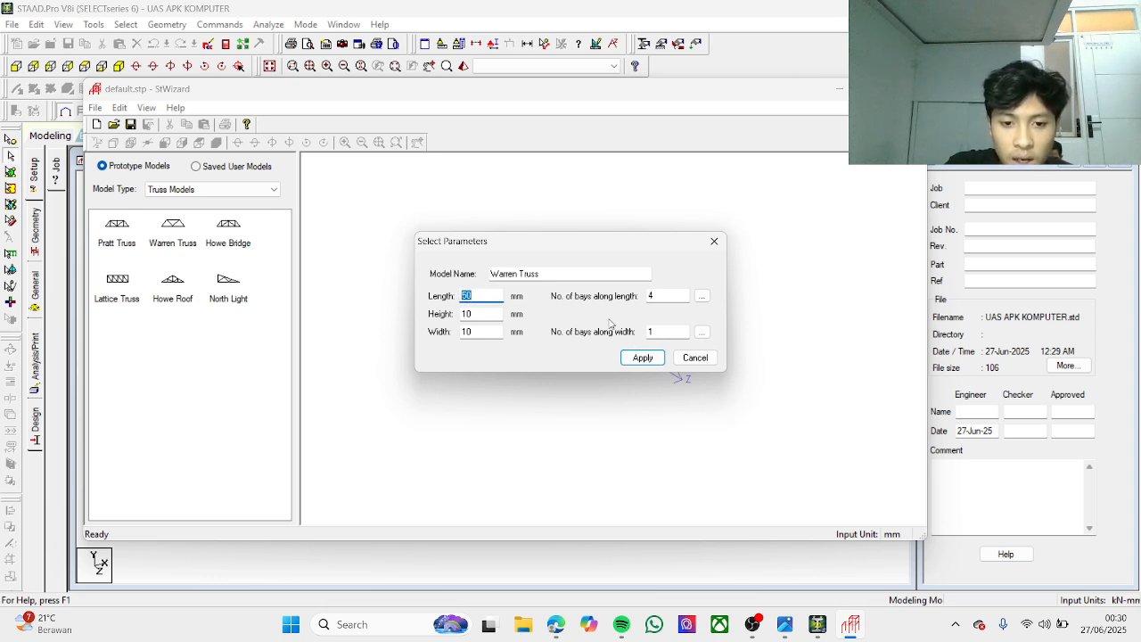
{"action": "key", "text": "BackSpace"}
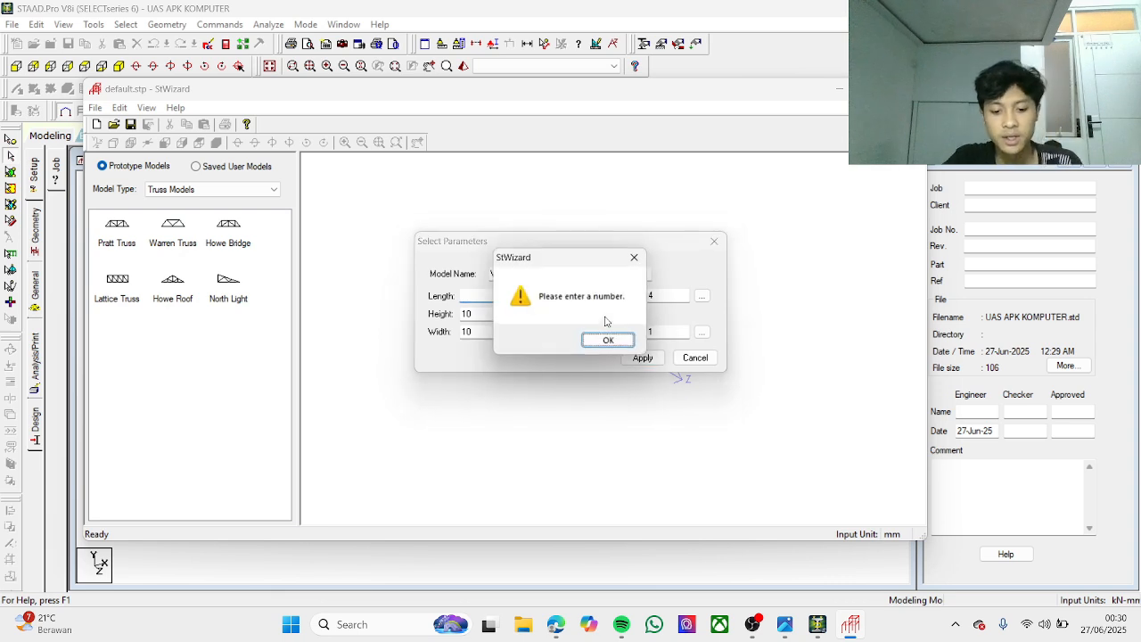
{"action": "left_click", "coordinate": [608, 344]}
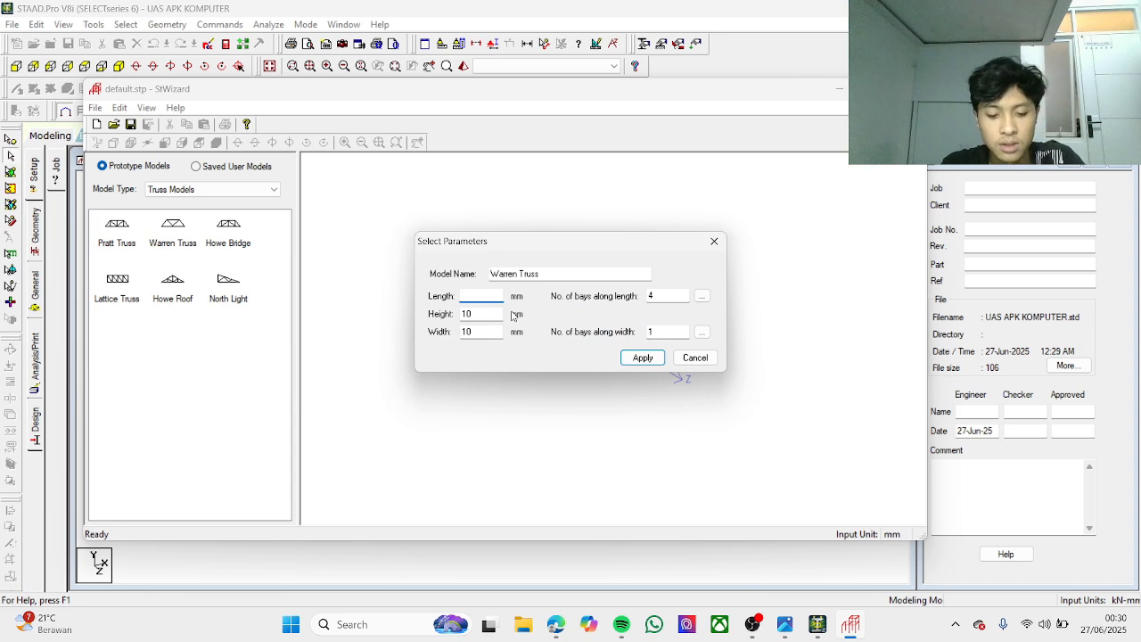
{"action": "type", "text": "28"}
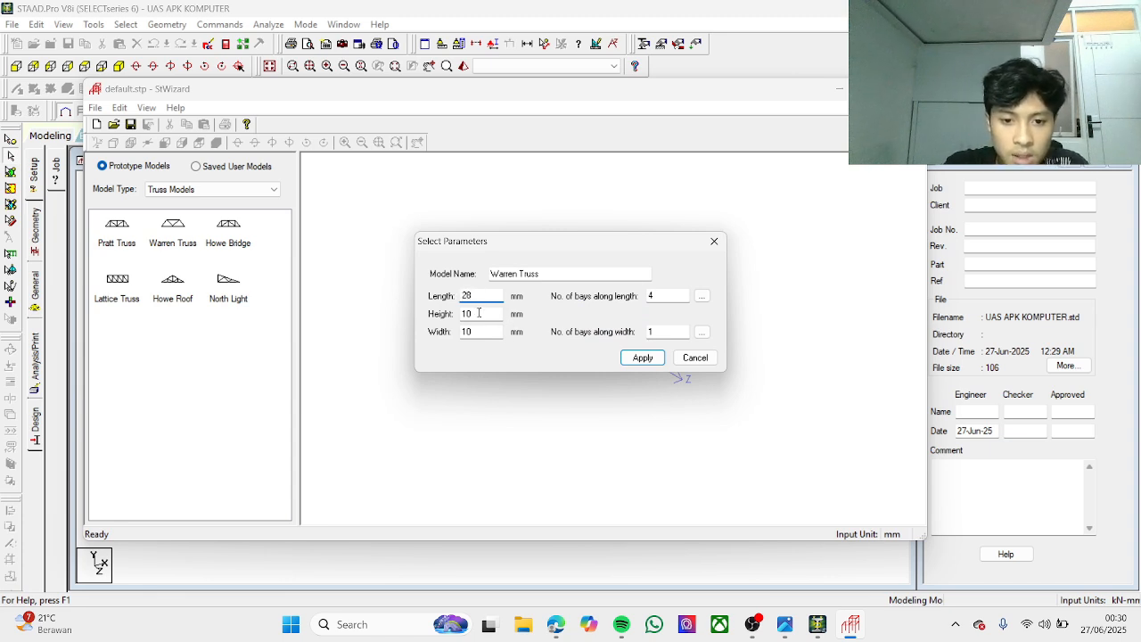
Step: Set the Warren Truss to 7 bays along its length and a height of 5 mm
{"action": "left_click", "coordinate": [664, 296]}
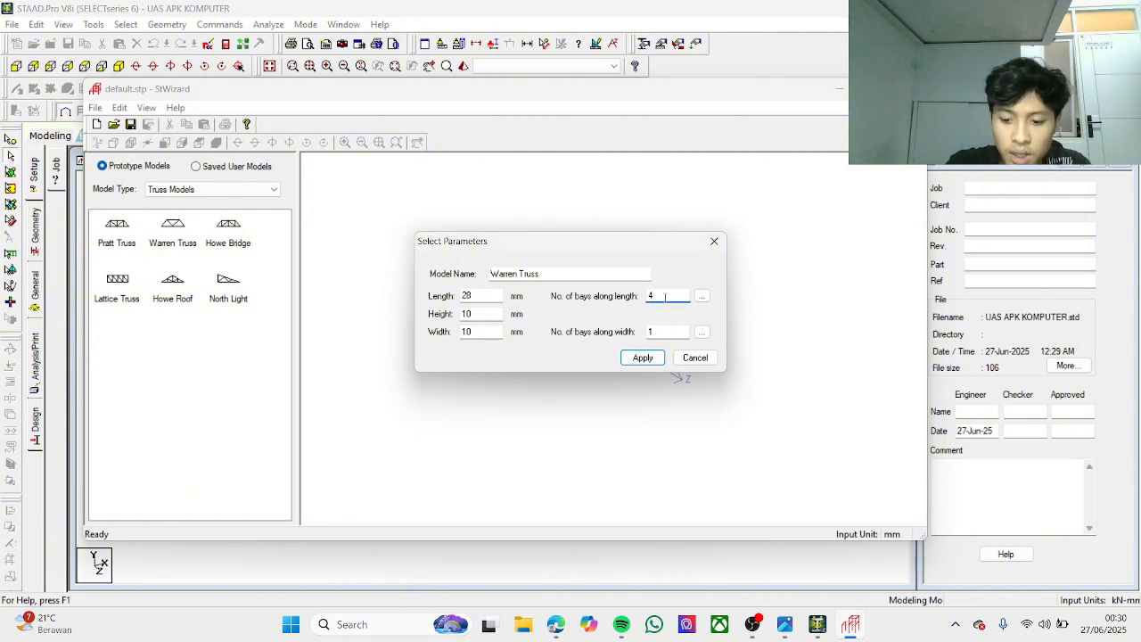
{"action": "type", "text": "4"}
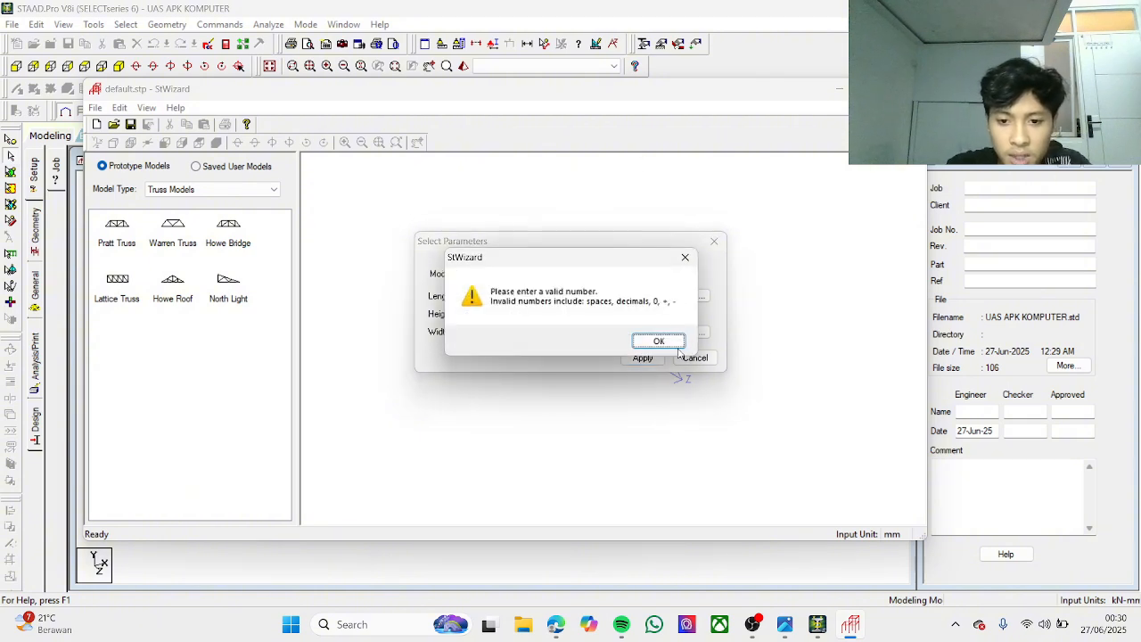
{"action": "left_click", "coordinate": [678, 344]}
{"action": "type", "text": "7"}
{"action": "left_click", "coordinate": [477, 314]}
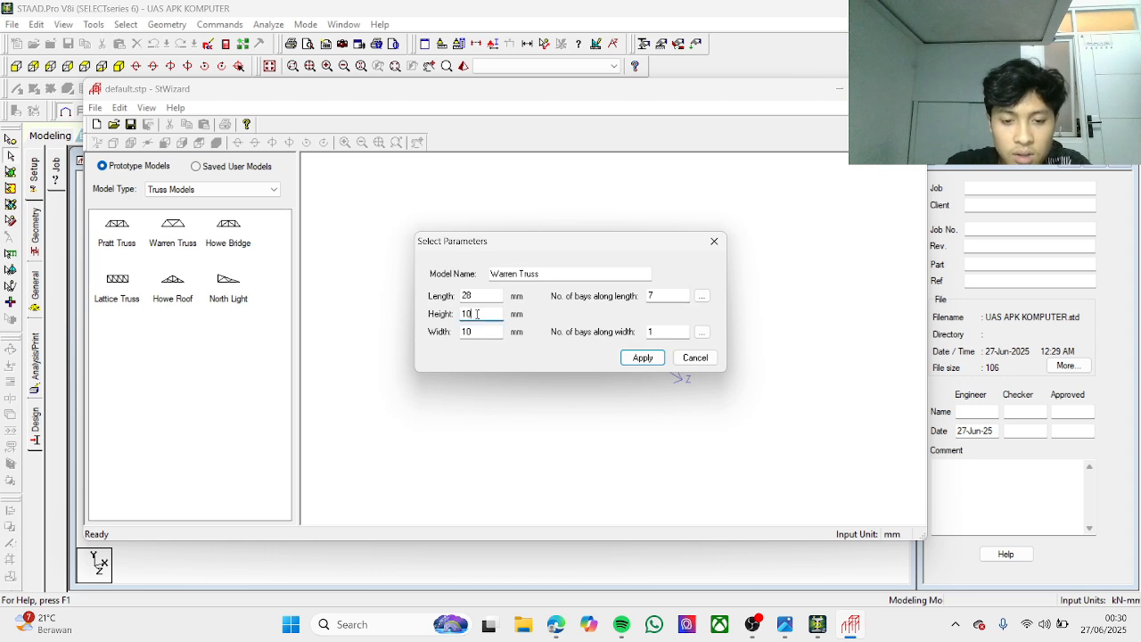
{"action": "key", "text": "BackSpace"}
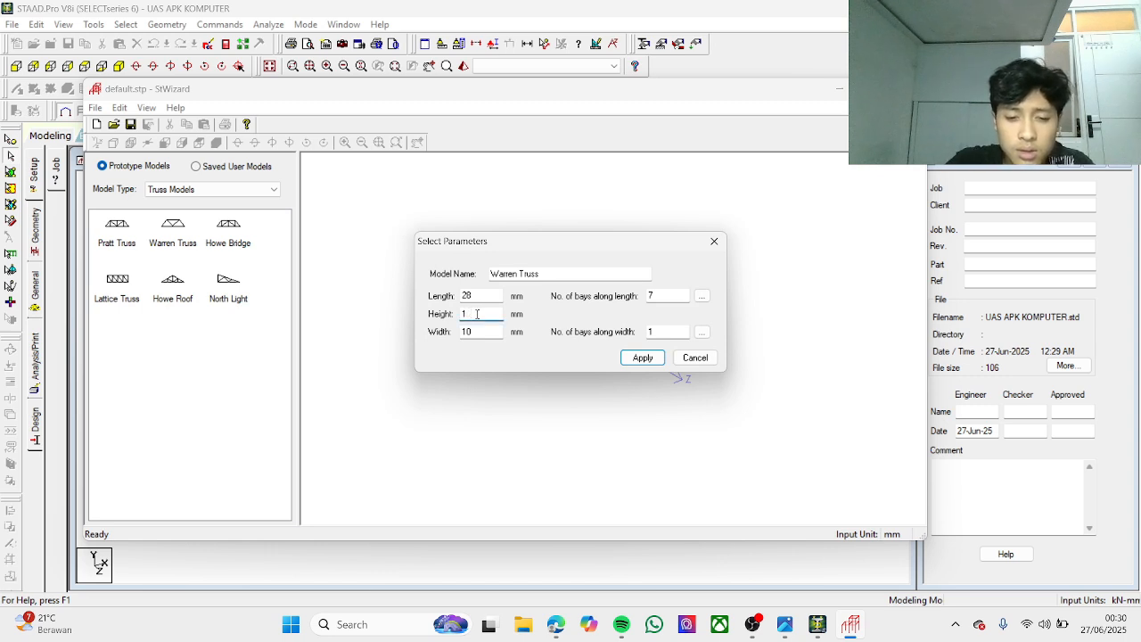
{"action": "key", "text": "BackSpace"}
{"action": "left_click", "coordinate": [621, 347]}
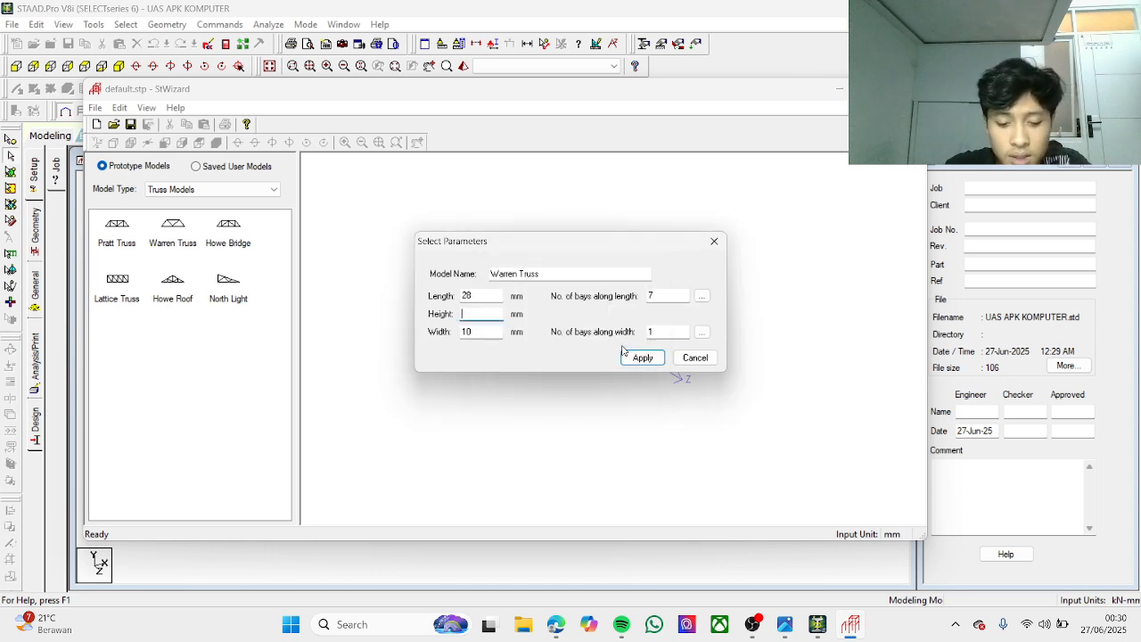
{"action": "type", "text": "5"}
Step: Set the truss width to 6 mm and generate the prototype with these parameters
{"action": "left_click", "coordinate": [493, 330]}
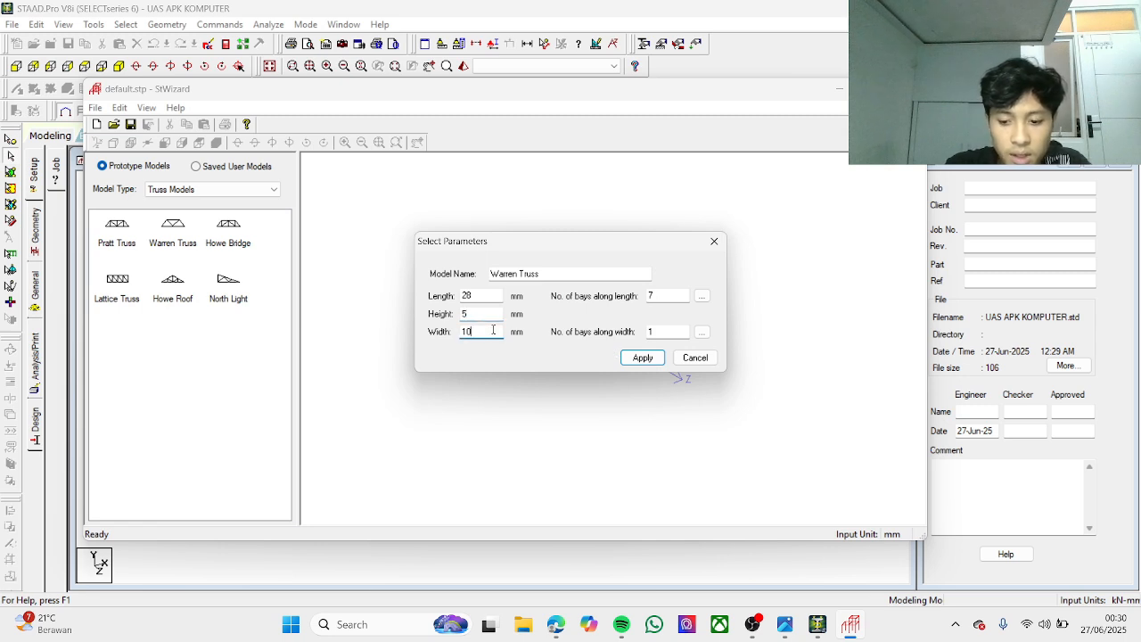
{"action": "key", "text": "BackSpace"}
{"action": "key", "text": "BackSpace"}
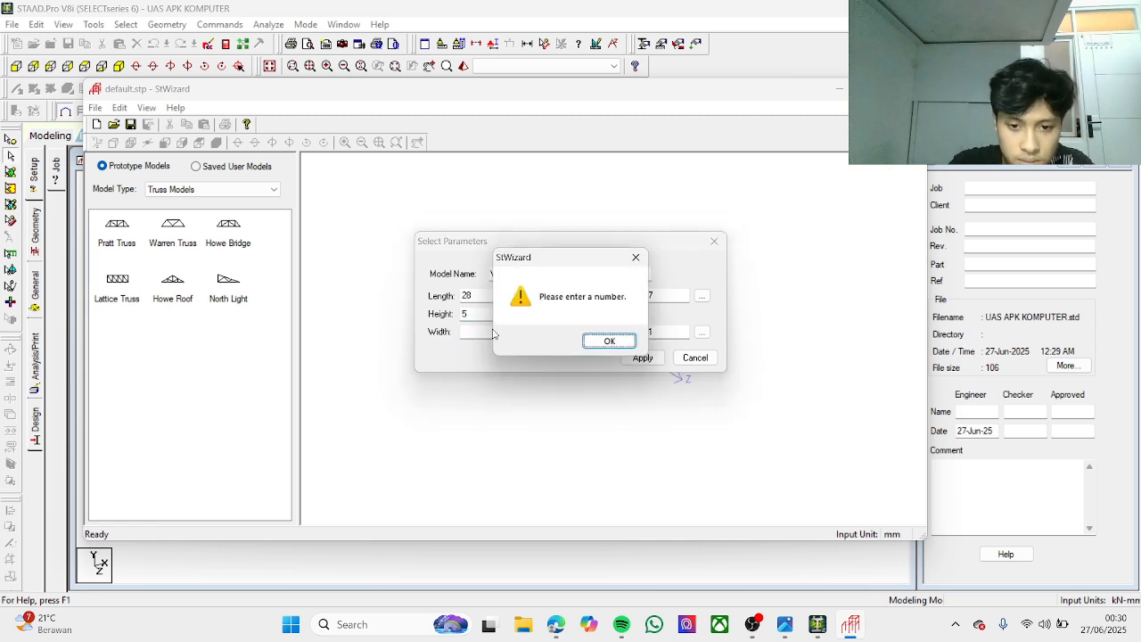
{"action": "left_click", "coordinate": [607, 340]}
{"action": "type", "text": "6"}
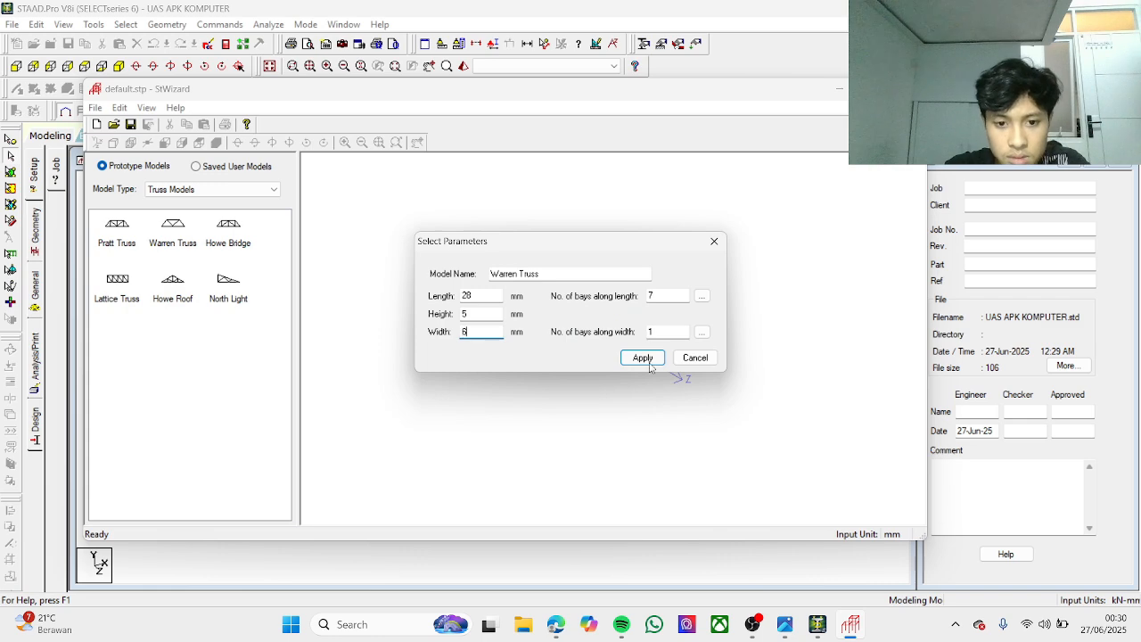
{"action": "left_click", "coordinate": [642, 357]}
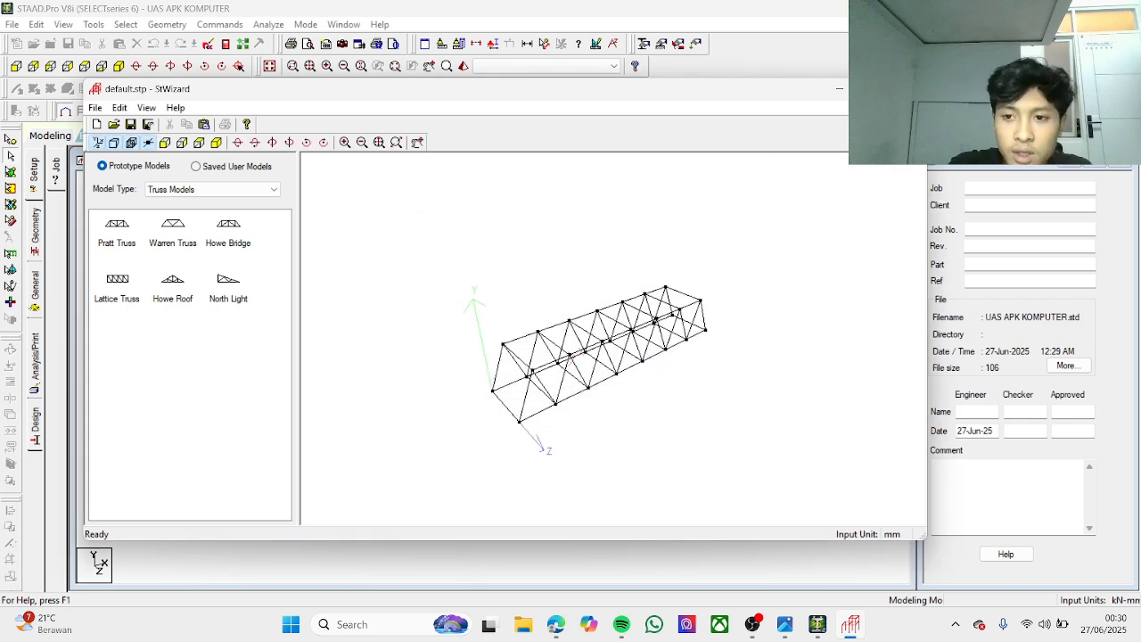
Step: Close the Structure Wizard and transfer the truss prototype into the STAAD.Pro model, accepting the default placement
{"action": "left_click", "coordinate": [916, 89]}
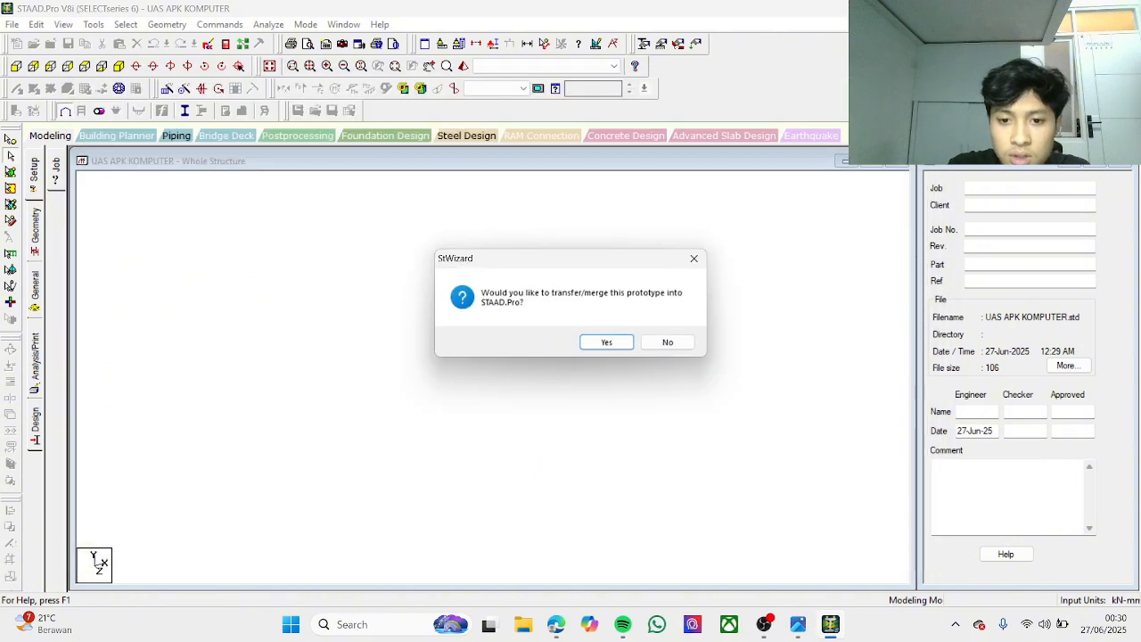
{"action": "left_click", "coordinate": [603, 340]}
{"action": "left_click", "coordinate": [639, 246]}
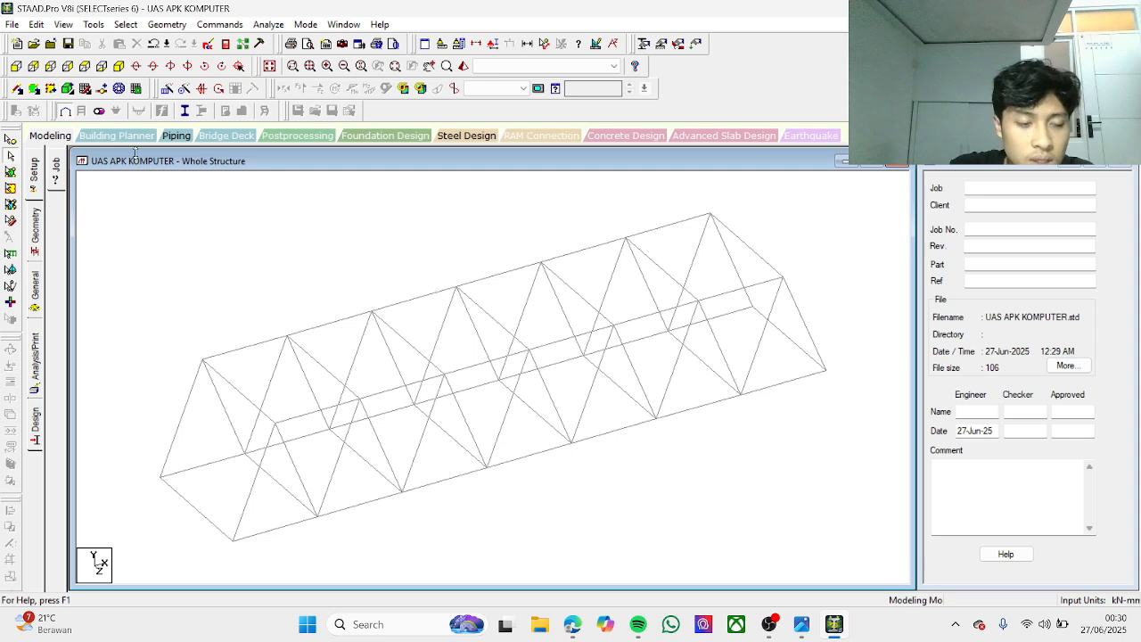
Step: Isolate the members of the top and bottom chord planes and show only these in isometric view
{"action": "left_click", "coordinate": [32, 68]}
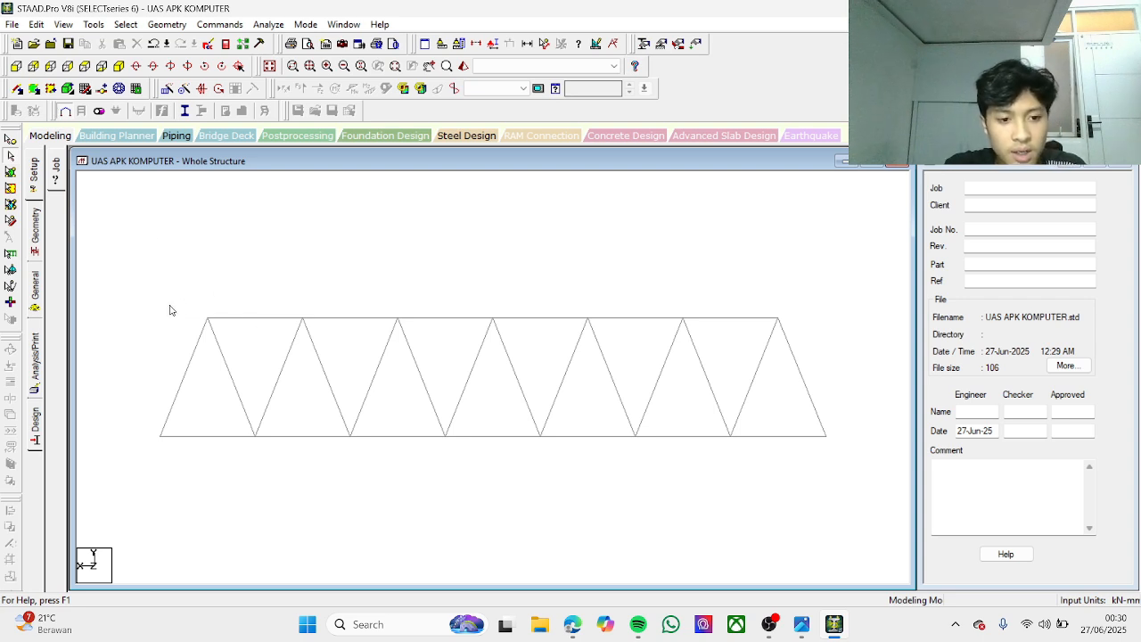
{"action": "left_click_drag", "start_coordinate": [186, 300], "coordinate": [406, 361]}
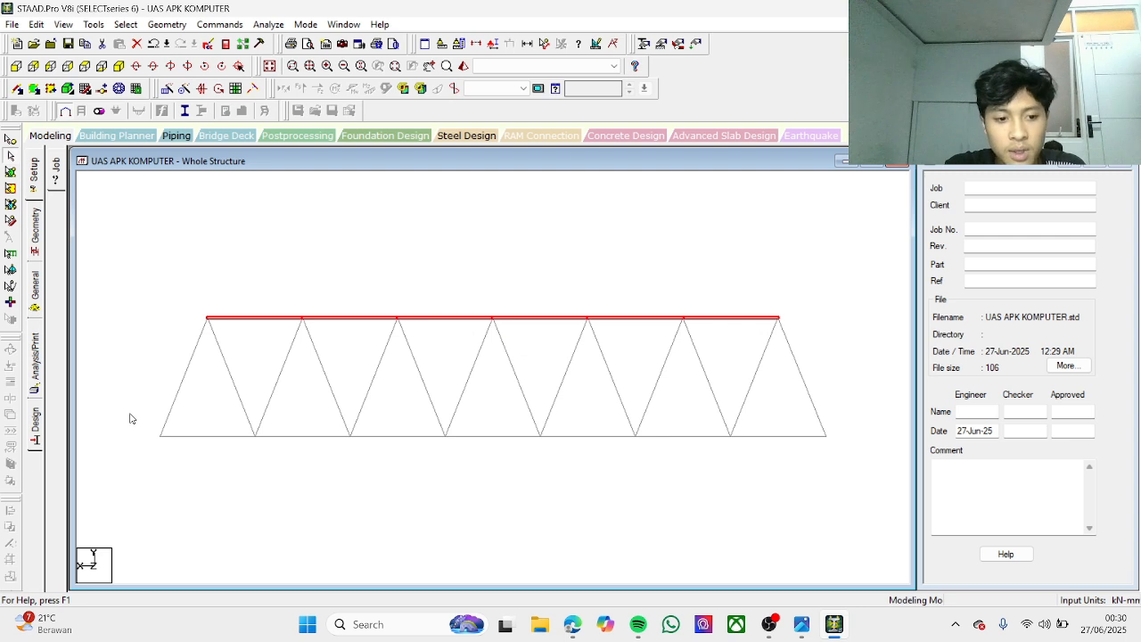
{"action": "left_click_drag", "start_coordinate": [130, 419], "coordinate": [861, 493], "text": "ctrl"}
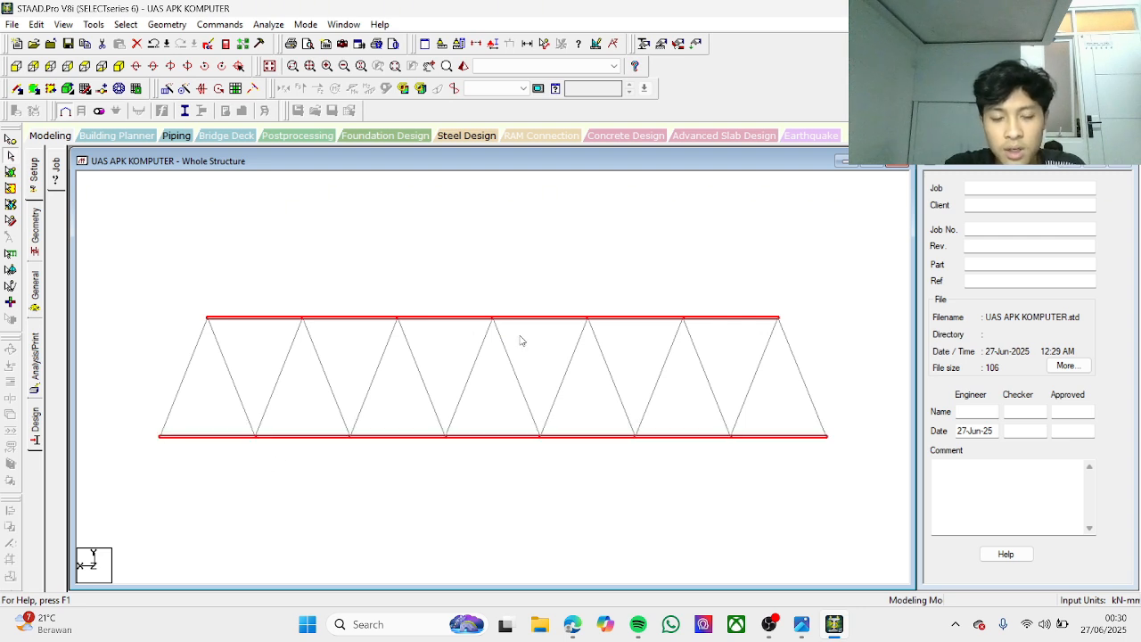
{"action": "left_click", "coordinate": [63, 24]}
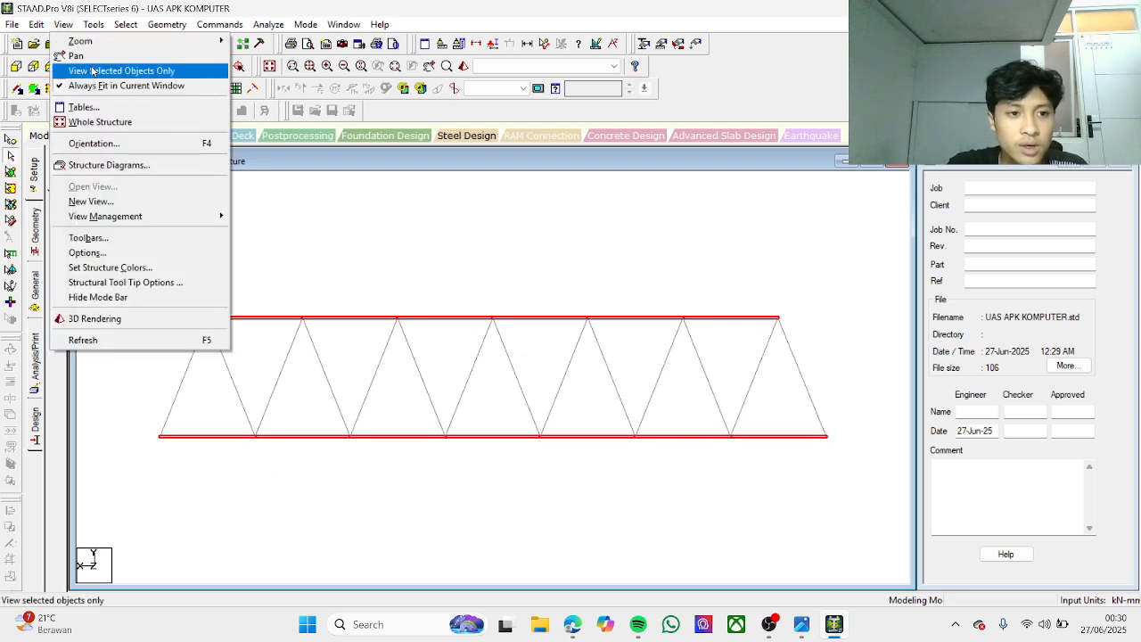
{"action": "left_click", "coordinate": [93, 71]}
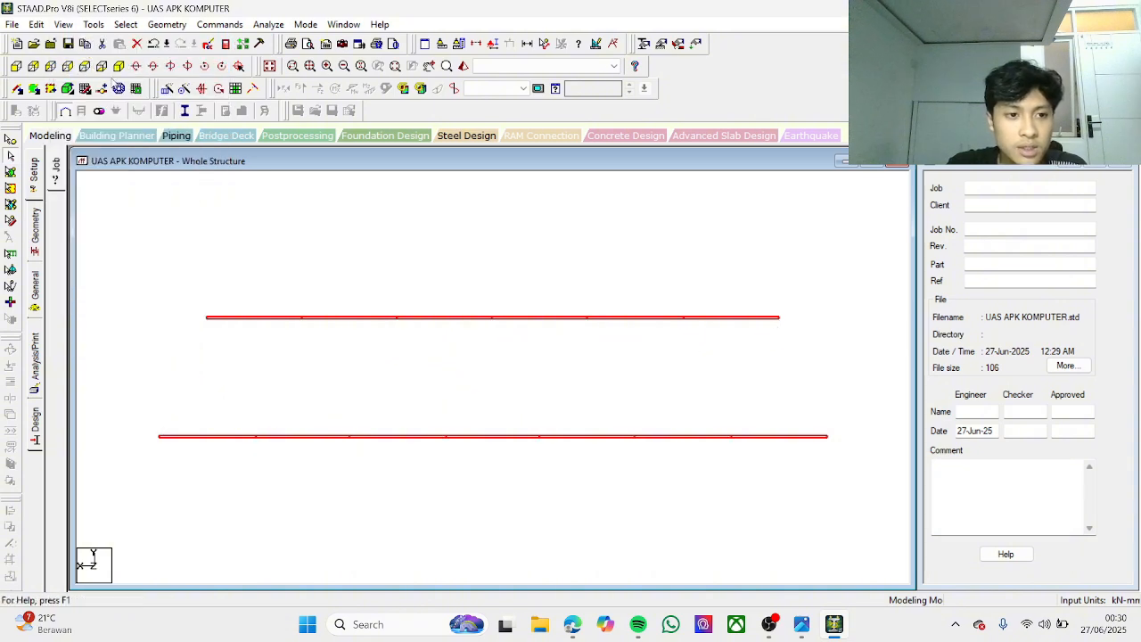
{"action": "left_click", "coordinate": [119, 69]}
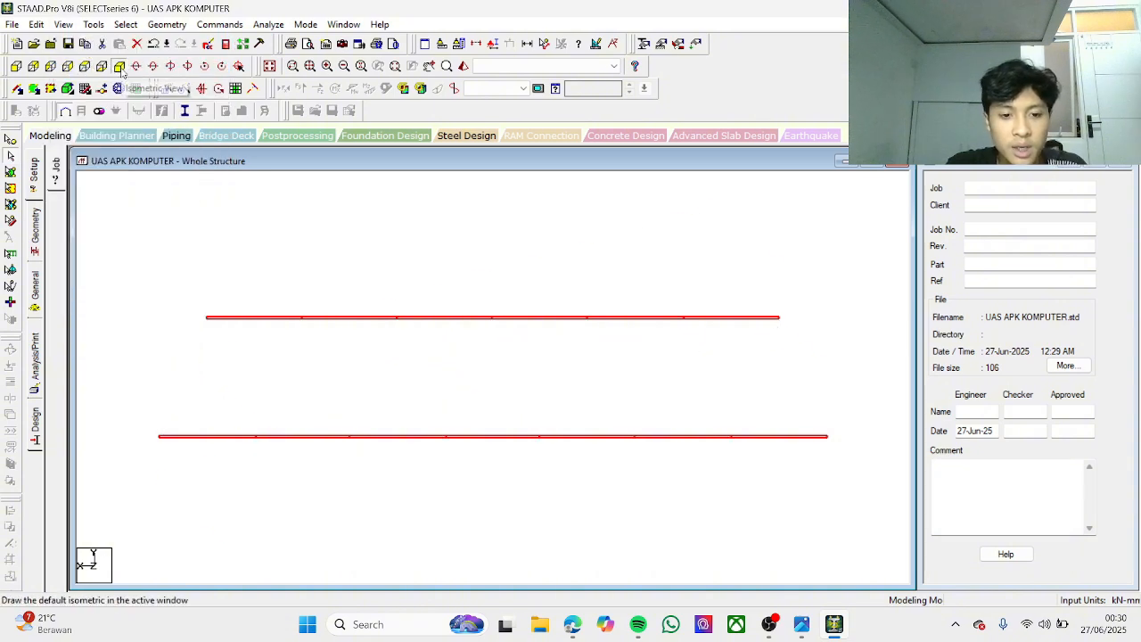
{"action": "left_click", "coordinate": [278, 240]}
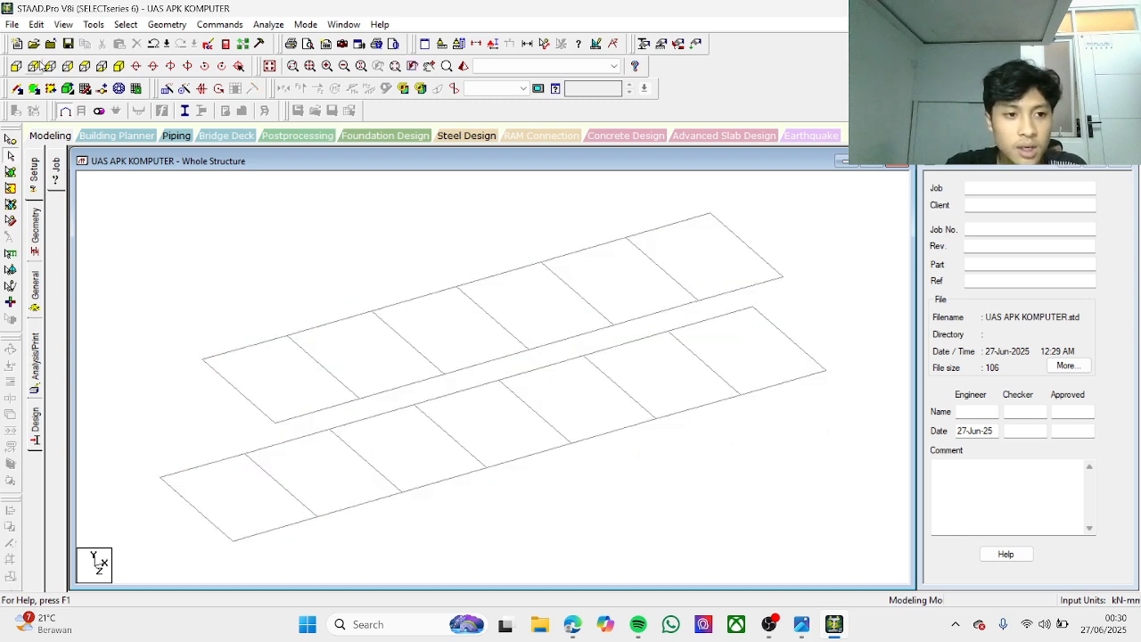
Step: Add crossed diagonal beams between the corner nodes of all seven bays in the bottom chord plane
{"action": "left_click", "coordinate": [17, 88]}
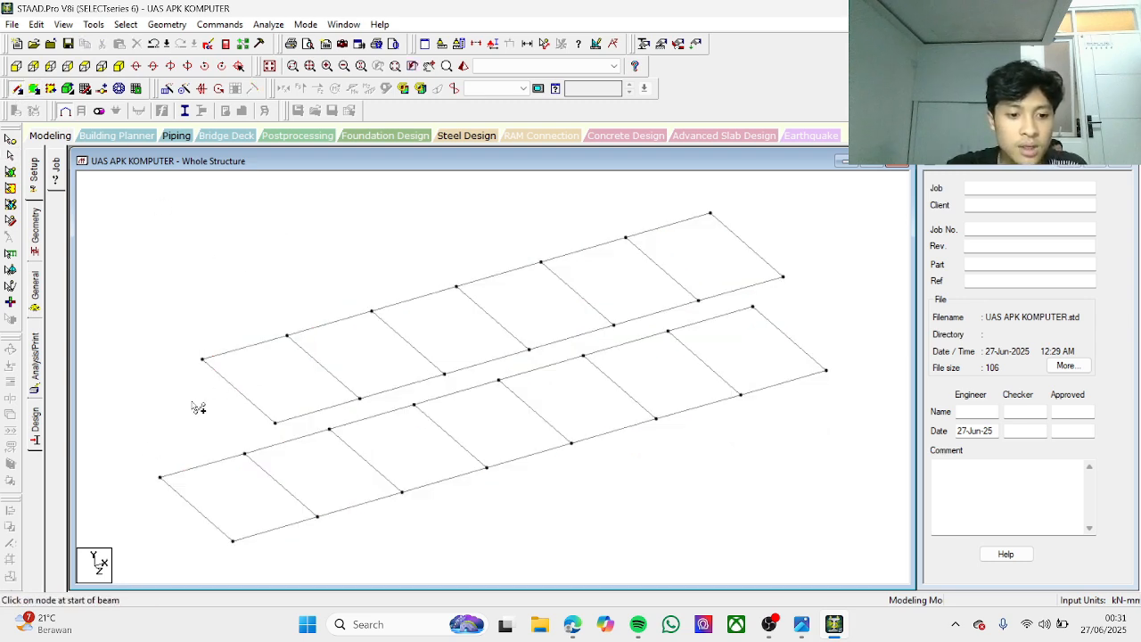
{"action": "left_click_drag", "start_coordinate": [160, 477], "coordinate": [321, 524]}
{"action": "left_click_drag", "start_coordinate": [239, 545], "coordinate": [246, 456]}
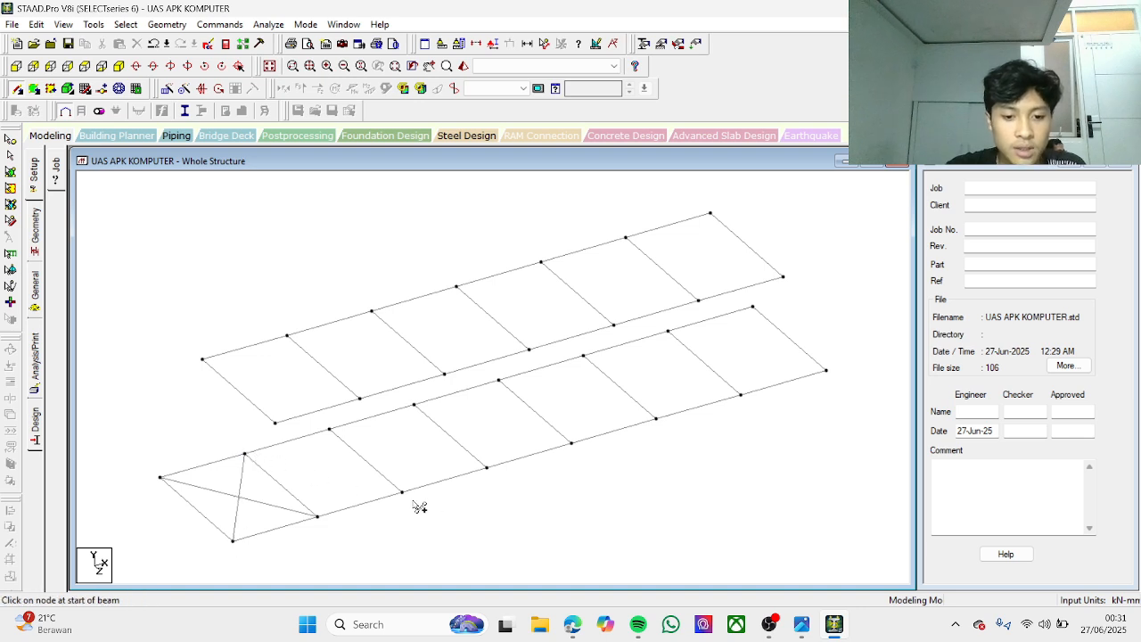
{"action": "left_click_drag", "start_coordinate": [406, 498], "coordinate": [246, 456]}
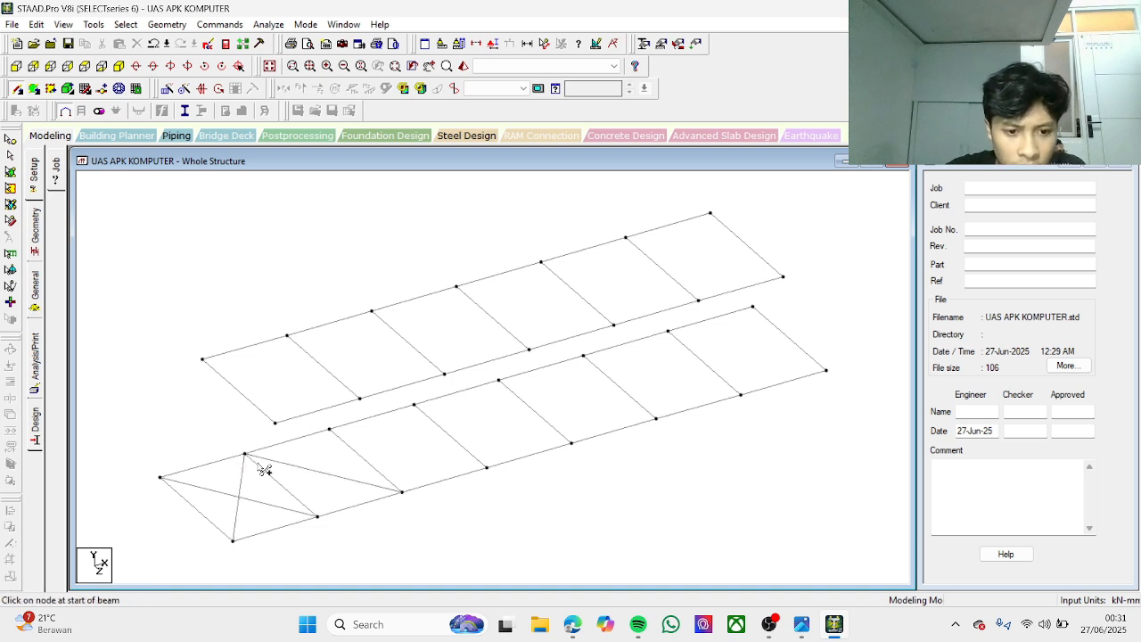
{"action": "left_click_drag", "start_coordinate": [320, 521], "coordinate": [488, 467]}
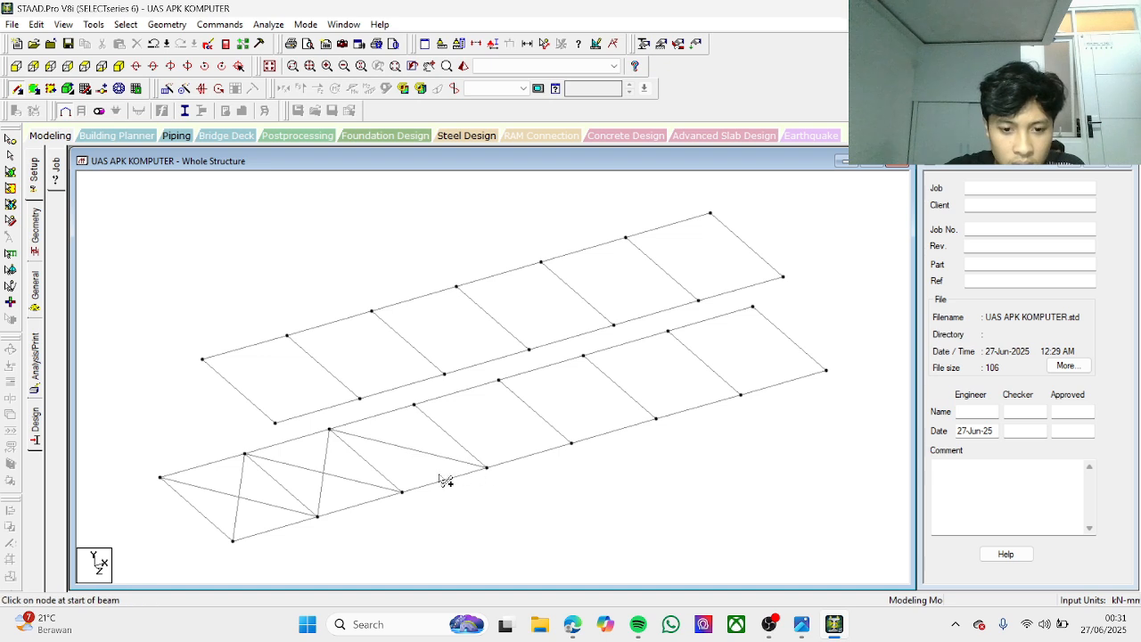
{"action": "left_click_drag", "start_coordinate": [403, 492], "coordinate": [573, 443]}
{"action": "left_click_drag", "start_coordinate": [492, 470], "coordinate": [658, 420]}
{"action": "left_click_drag", "start_coordinate": [580, 448], "coordinate": [742, 395]}
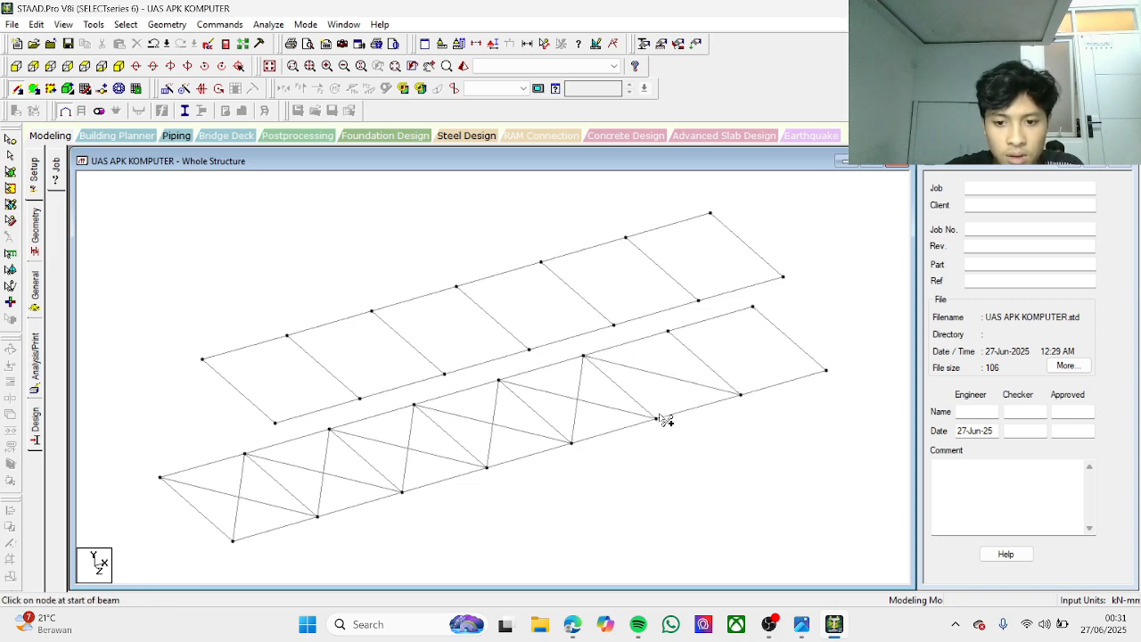
{"action": "left_click_drag", "start_coordinate": [662, 420], "coordinate": [827, 371]}
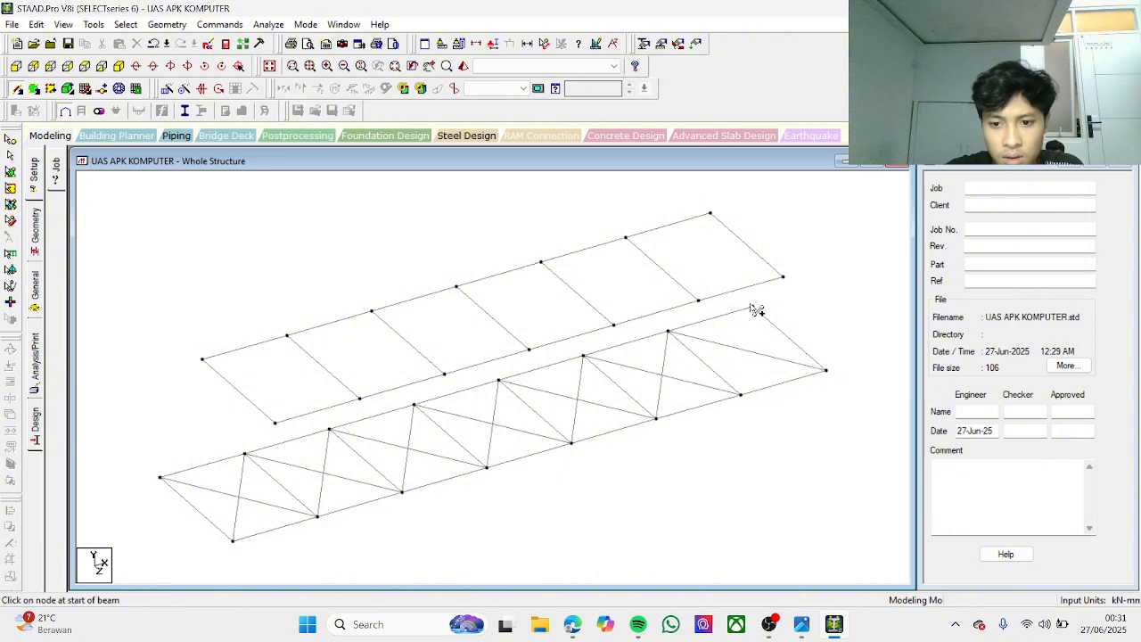
{"action": "left_click_drag", "start_coordinate": [754, 308], "coordinate": [741, 394]}
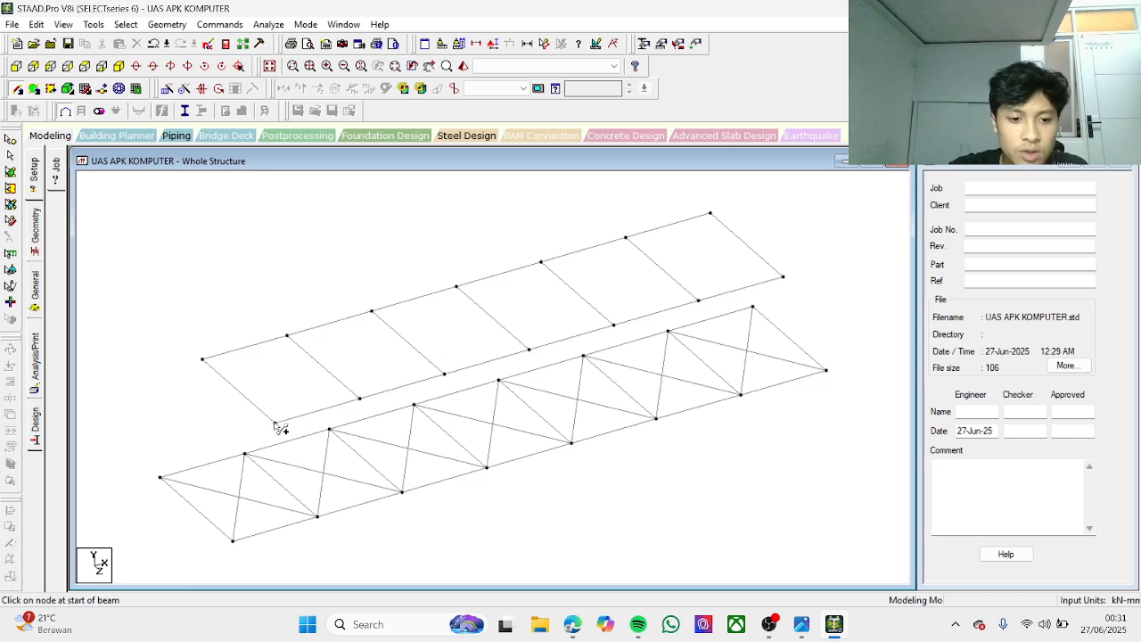
Step: Brace the first two top-plane bays with diagonals from their outer nodes to mid-point nodes inserted at 3 mm on the cross beams
{"action": "left_click_drag", "start_coordinate": [275, 425], "coordinate": [327, 374]}
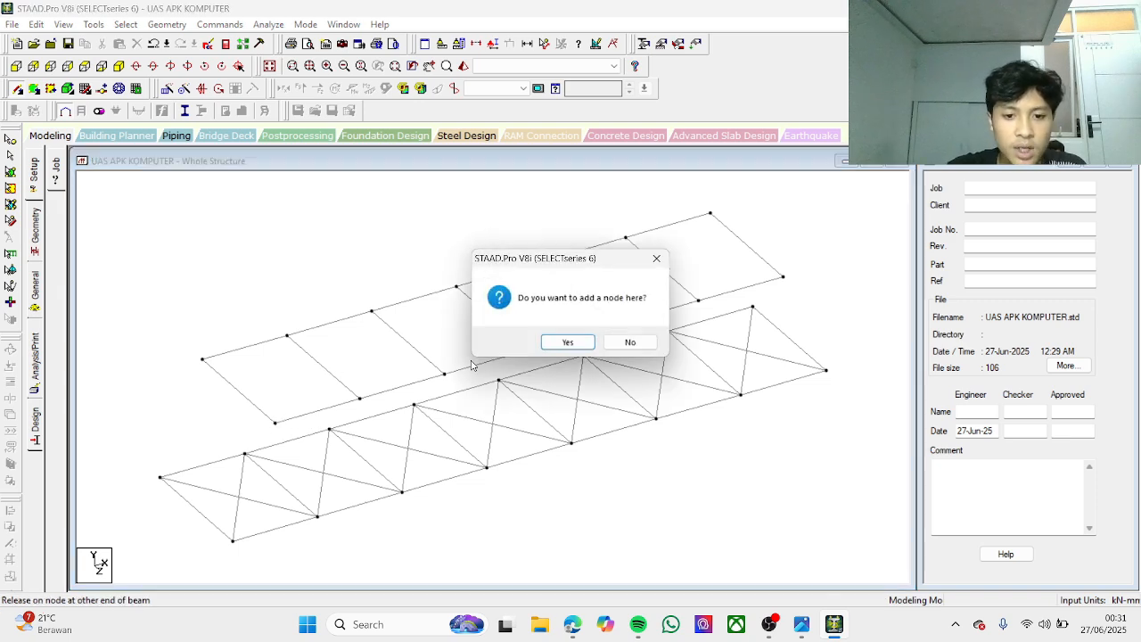
{"action": "left_click", "coordinate": [554, 345]}
{"action": "left_click", "coordinate": [521, 373]}
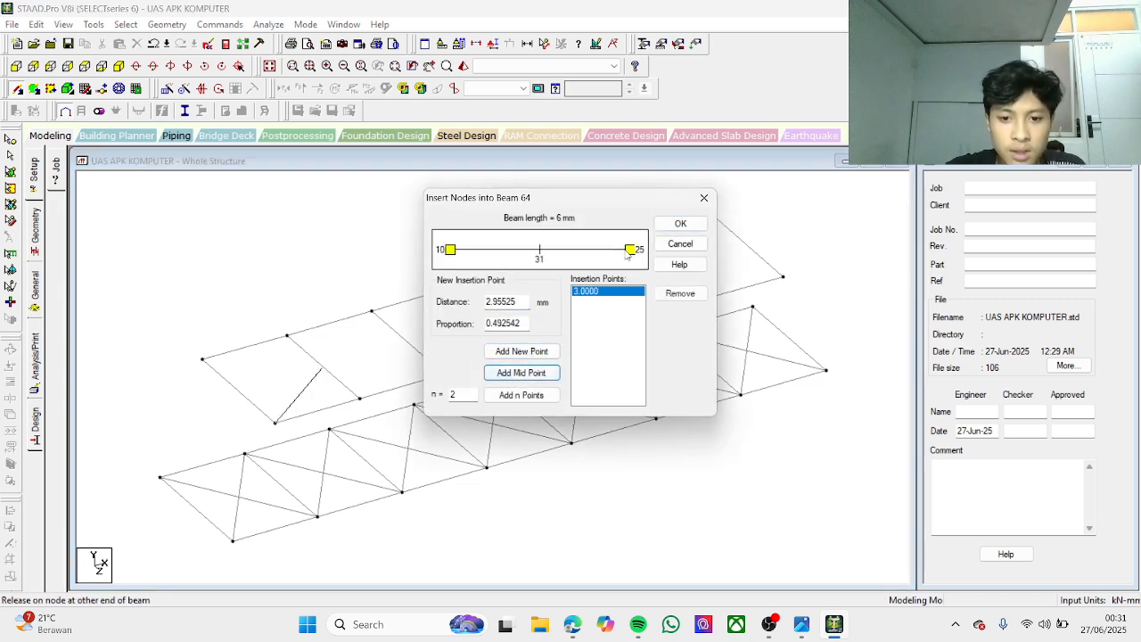
{"action": "left_click", "coordinate": [679, 224]}
{"action": "left_click_drag", "start_coordinate": [203, 359], "coordinate": [419, 349]}
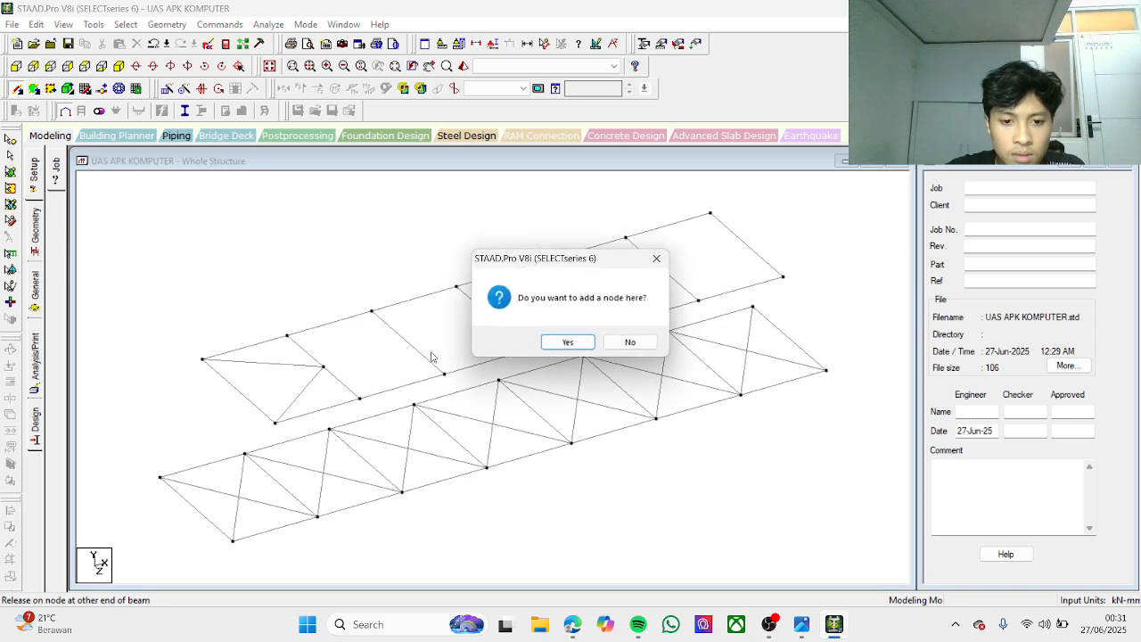
{"action": "left_click", "coordinate": [549, 344]}
{"action": "left_click", "coordinate": [521, 369]}
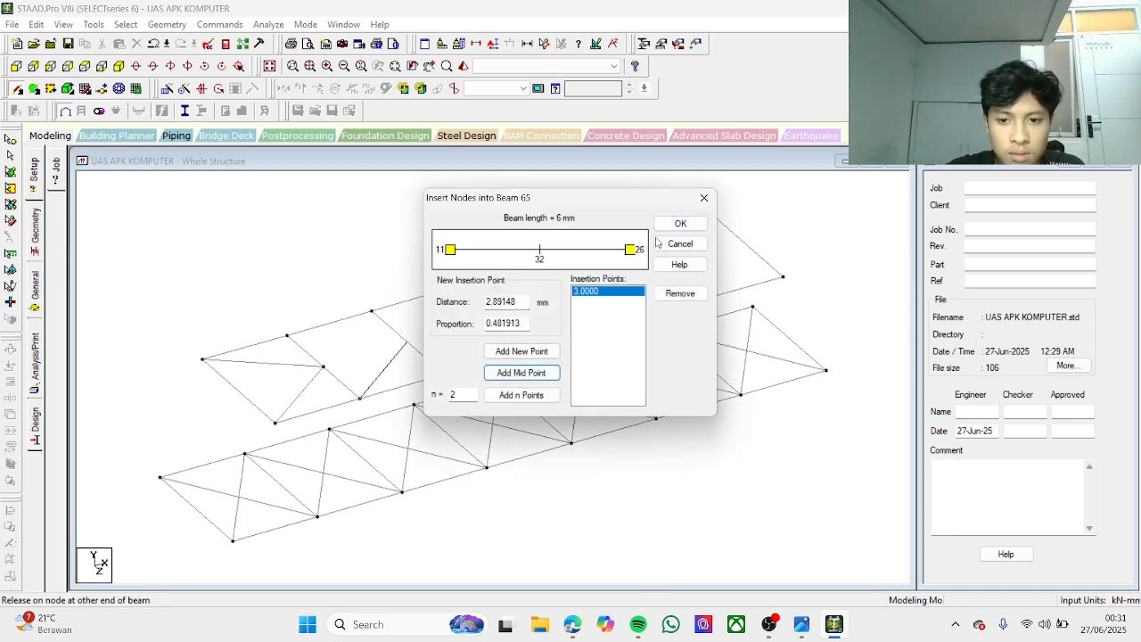
{"action": "left_click", "coordinate": [656, 229]}
Step: Add crossed diagonal beams between the corner nodes of the two middle bays in the top chord plane
{"action": "left_click_drag", "start_coordinate": [295, 335], "coordinate": [457, 290]}
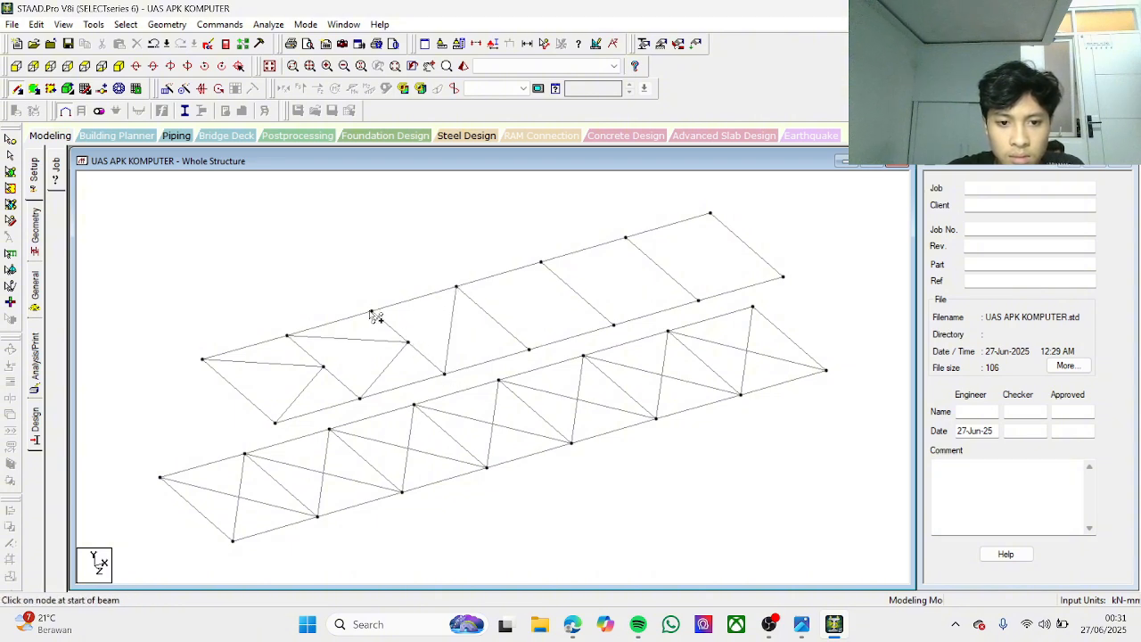
{"action": "mouse_move", "coordinate": [374, 313]}
{"action": "left_mouse_down"}
{"action": "mouse_move", "coordinate": [534, 348]}
{"action": "mouse_move", "coordinate": [541, 263]}
{"action": "left_mouse_up"}
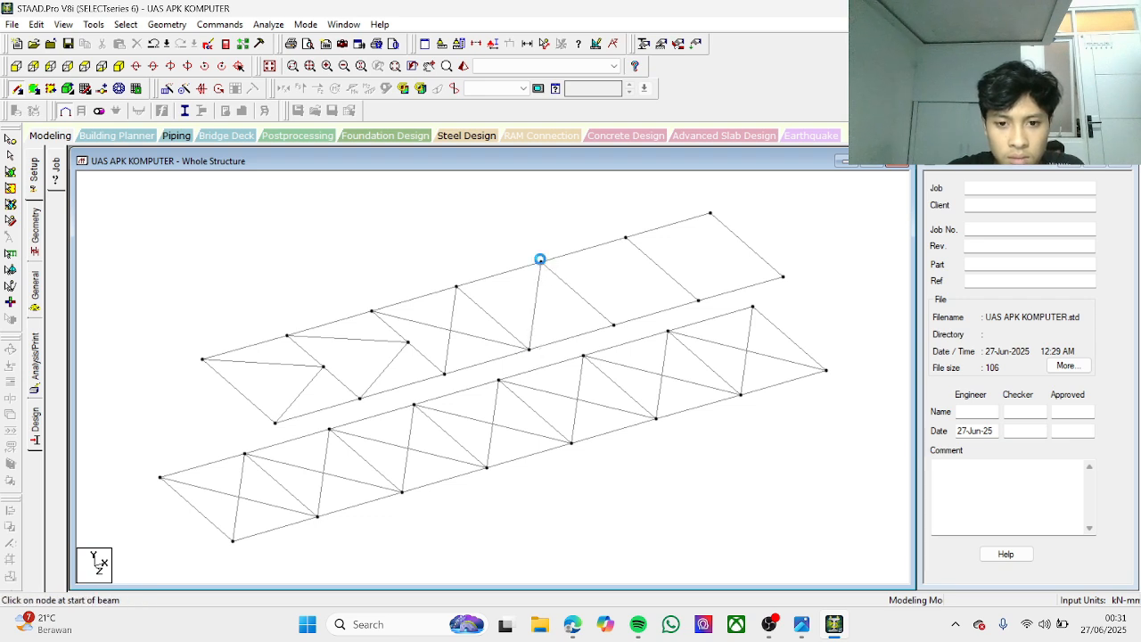
{"action": "left_click_drag", "start_coordinate": [457, 287], "coordinate": [613, 324]}
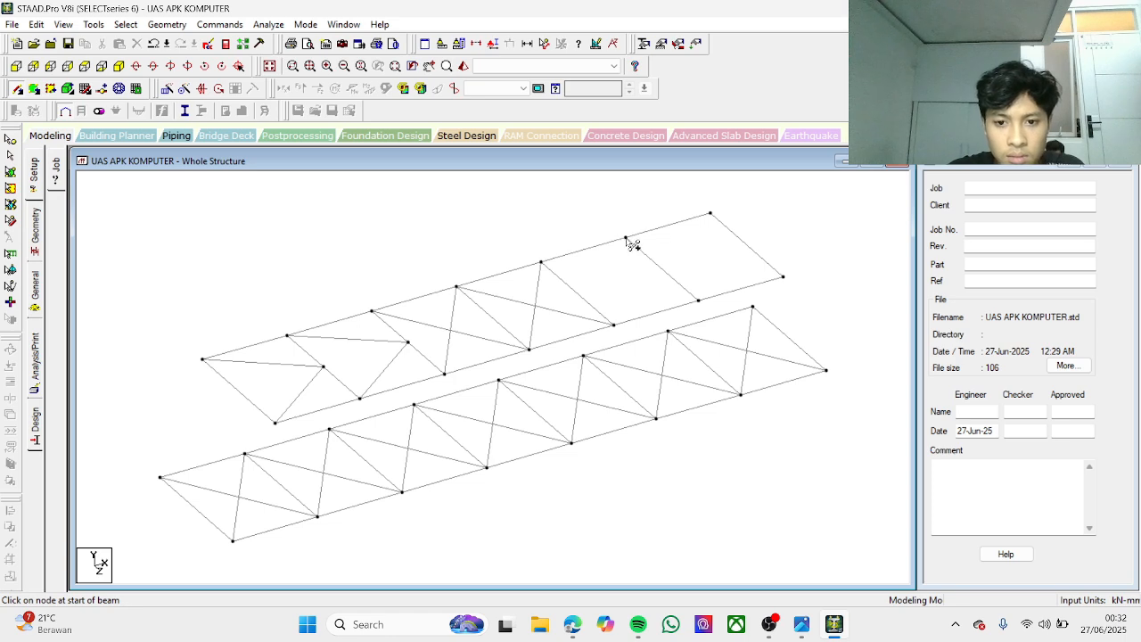
Step: Brace the last two top-plane bays with diagonals from their outer nodes to mid-point nodes inserted at 3 mm on the cross beams
{"action": "left_click_drag", "start_coordinate": [700, 303], "coordinate": [581, 300]}
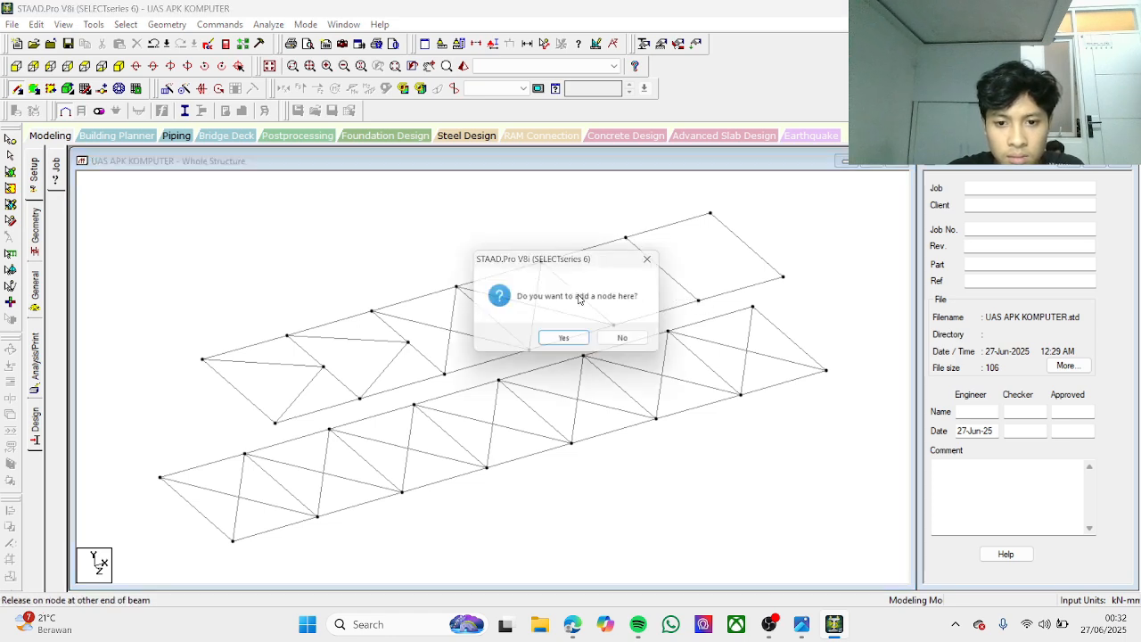
{"action": "left_click", "coordinate": [568, 342]}
{"action": "left_click", "coordinate": [521, 373]}
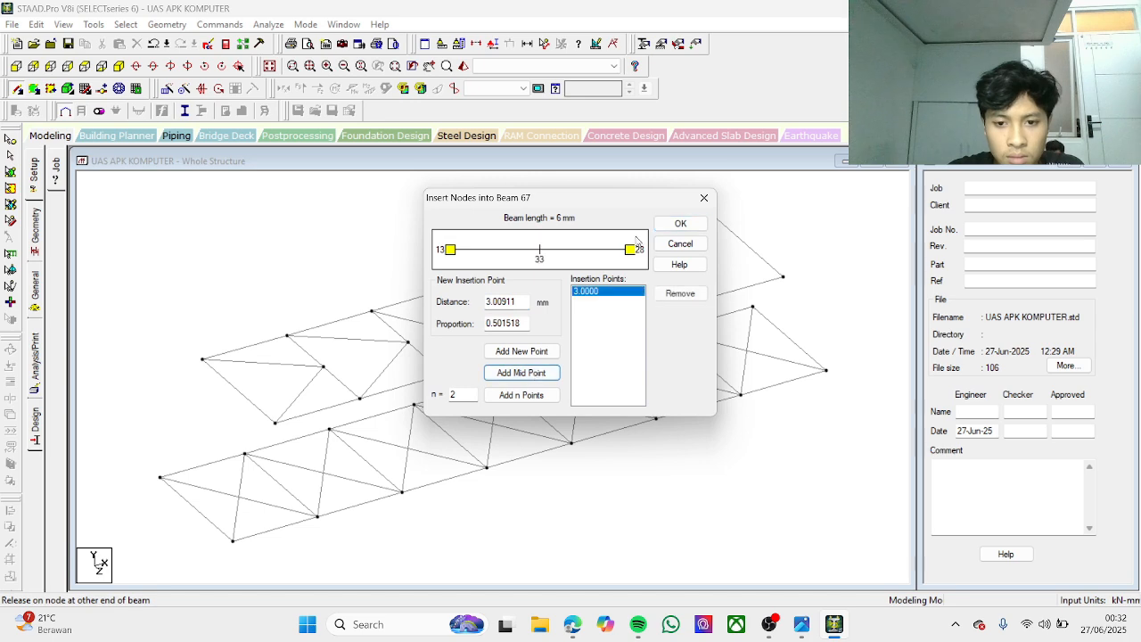
{"action": "left_click", "coordinate": [668, 226]}
{"action": "left_click_drag", "start_coordinate": [627, 239], "coordinate": [578, 296]}
{"action": "left_click_drag", "start_coordinate": [782, 276], "coordinate": [666, 275]}
{"action": "left_click", "coordinate": [544, 339]}
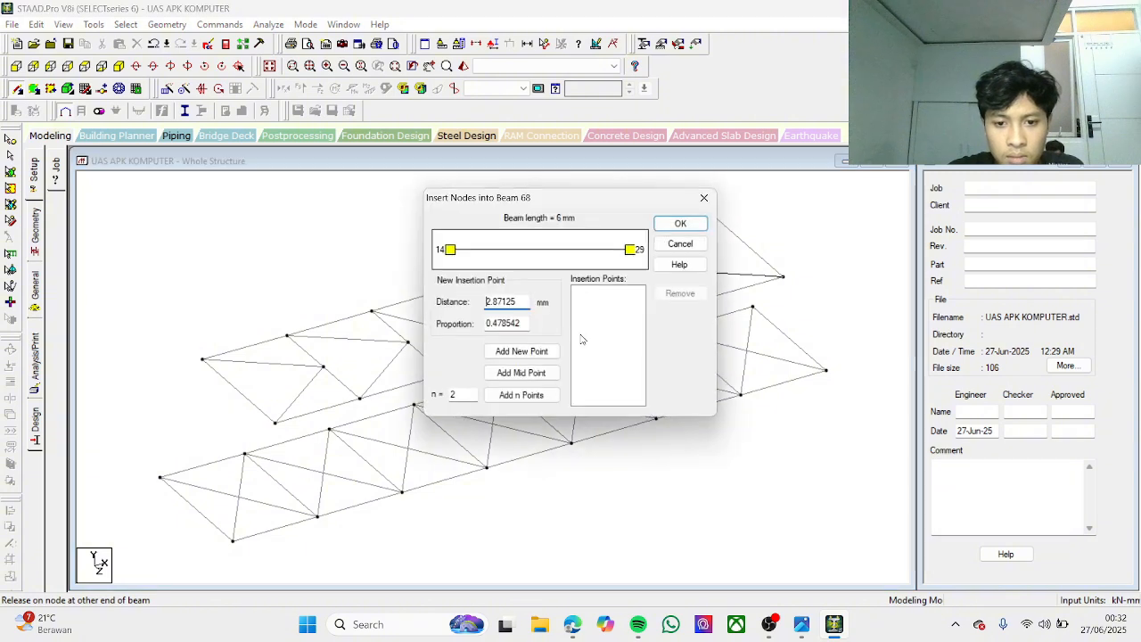
{"action": "left_click", "coordinate": [521, 372]}
{"action": "left_click", "coordinate": [680, 224]}
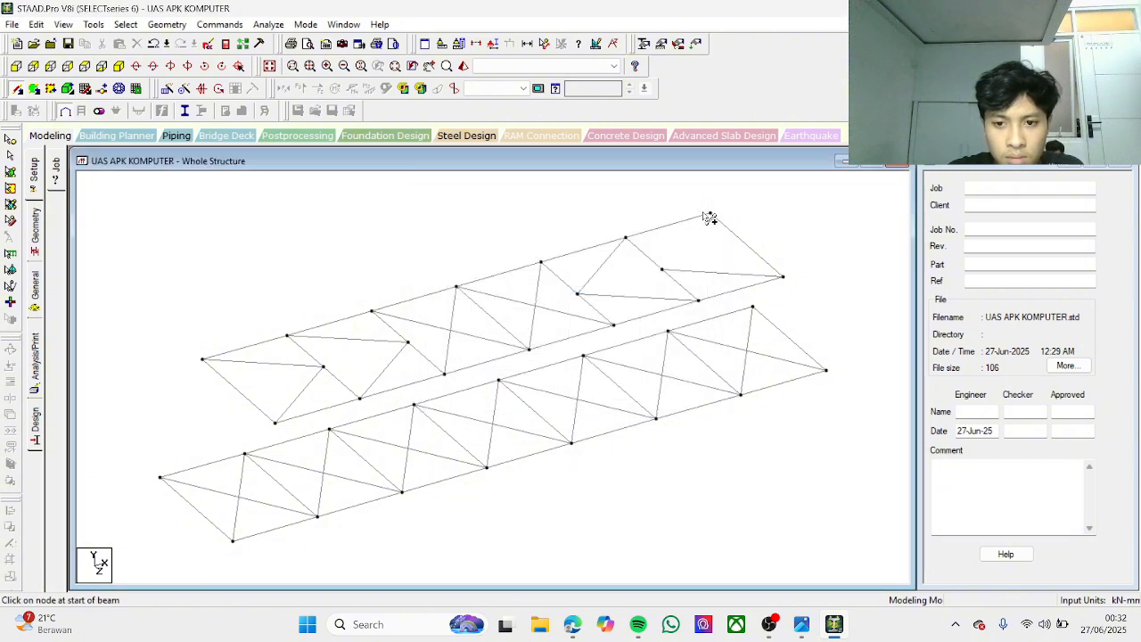
{"action": "left_click_drag", "start_coordinate": [713, 214], "coordinate": [663, 269]}
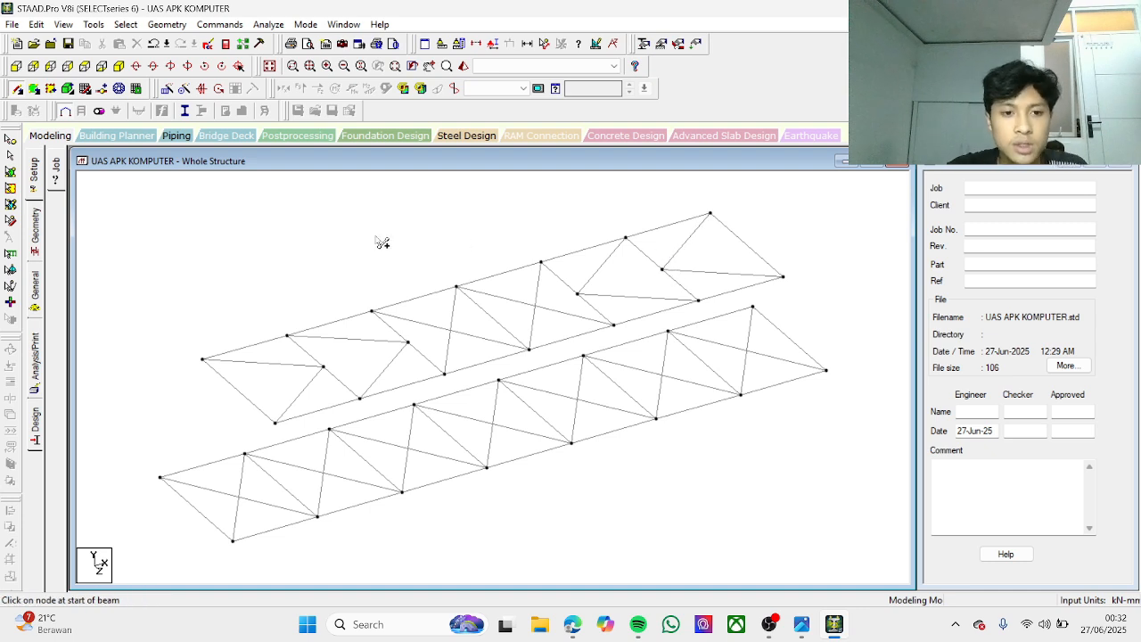
Step: Toggle the selected-objects-only view until the whole truss bridge is displayed again
{"action": "left_click", "coordinate": [63, 24]}
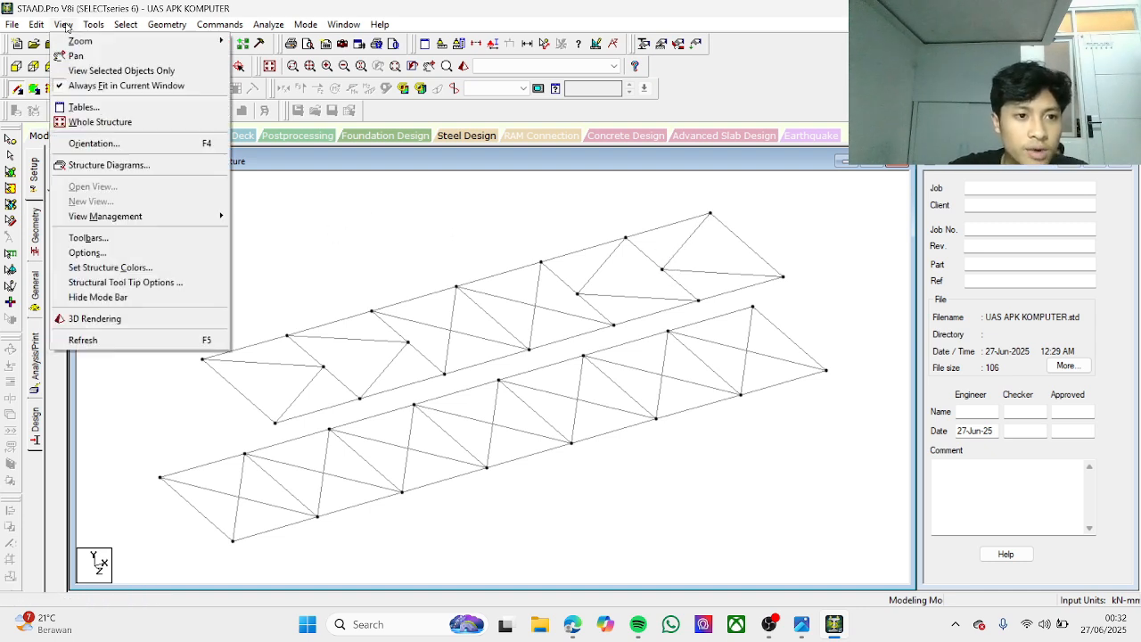
{"action": "left_click", "coordinate": [103, 71]}
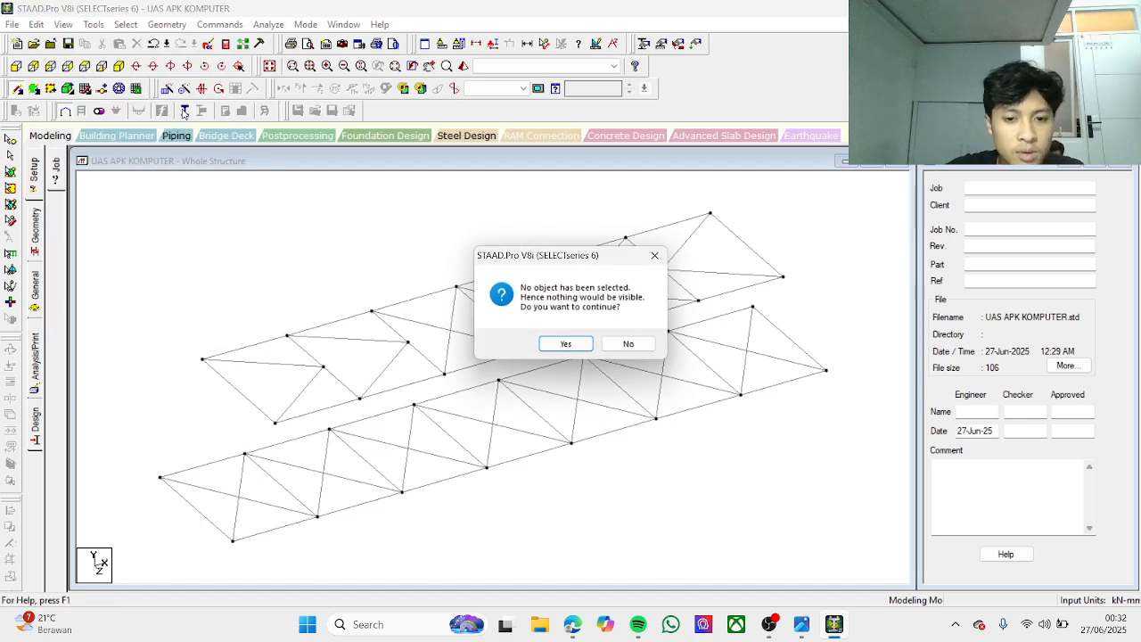
{"action": "left_click", "coordinate": [565, 344]}
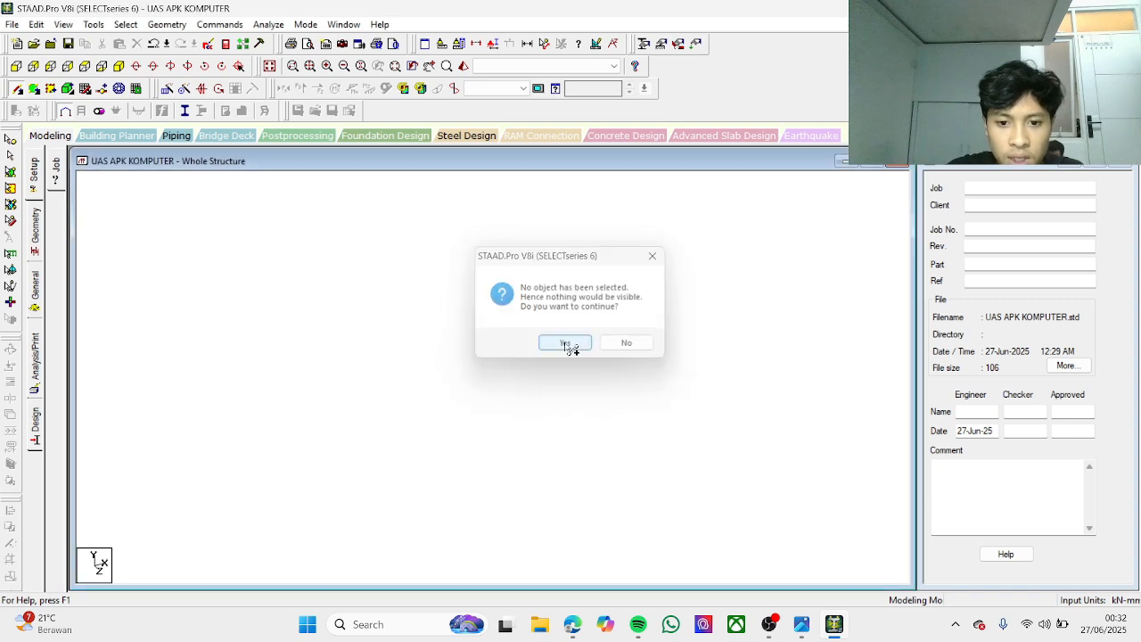
{"action": "left_click", "coordinate": [63, 24]}
{"action": "left_click", "coordinate": [102, 72]}
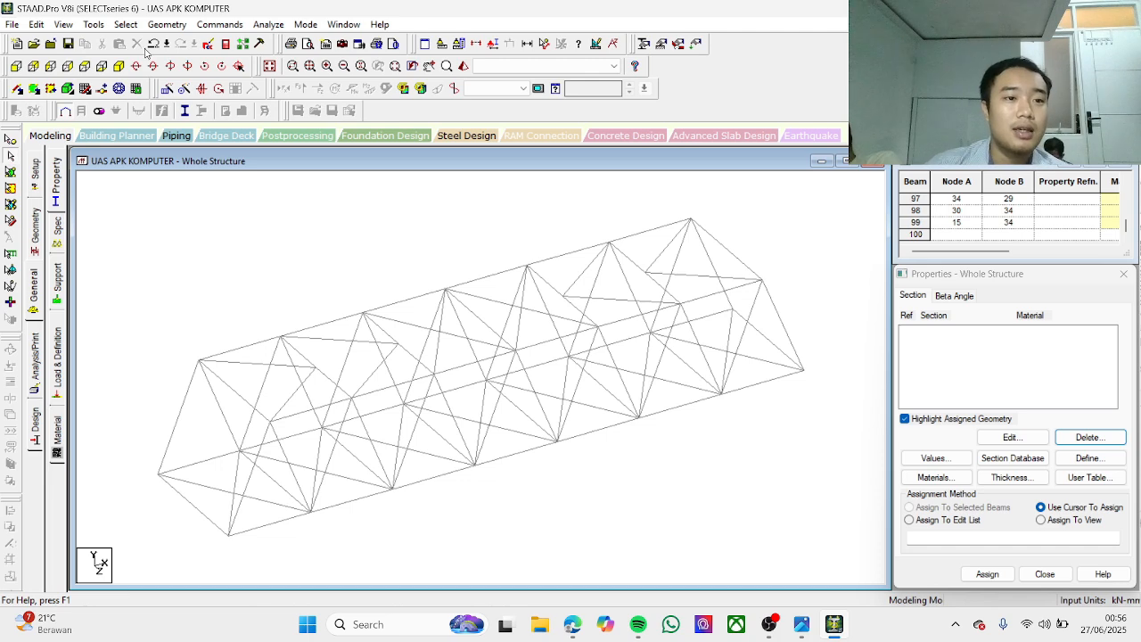
Step: Create a new group named GEL_MEL_ATAS with the select type Beam
{"action": "left_click", "coordinate": [93, 24]}
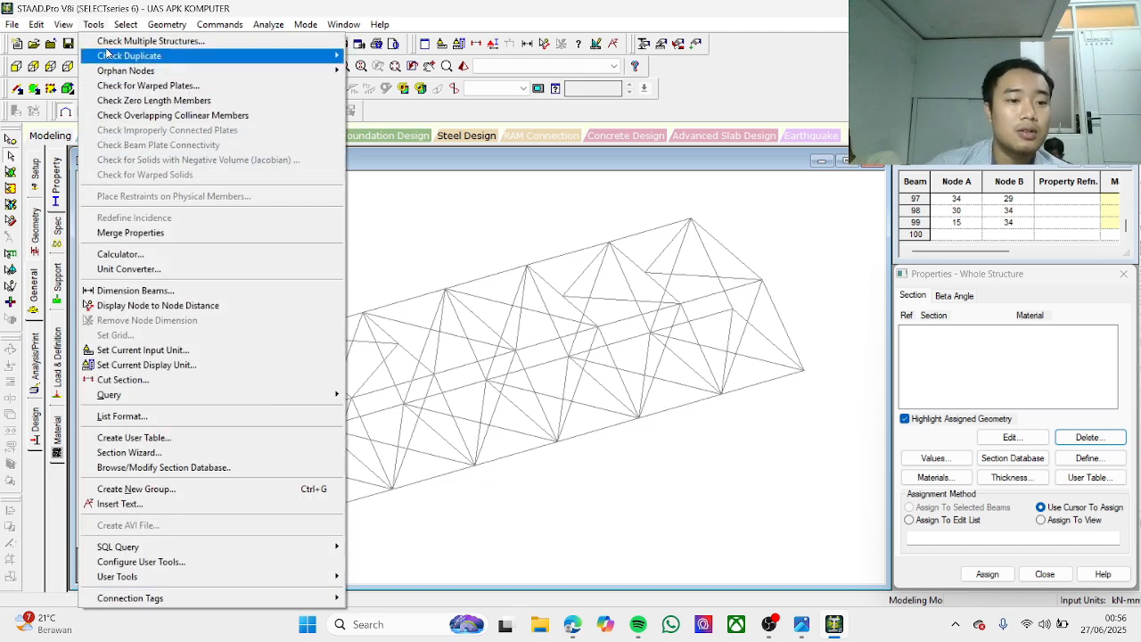
{"action": "left_click", "coordinate": [312, 489]}
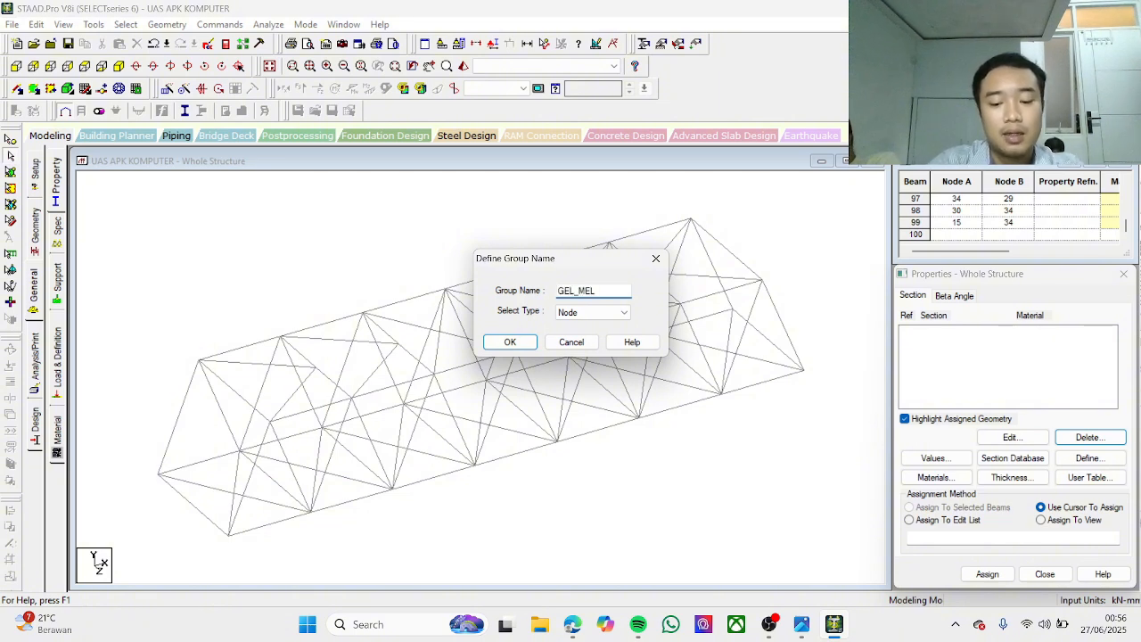
{"action": "type", "text": "GEL_MEL_ATA"}
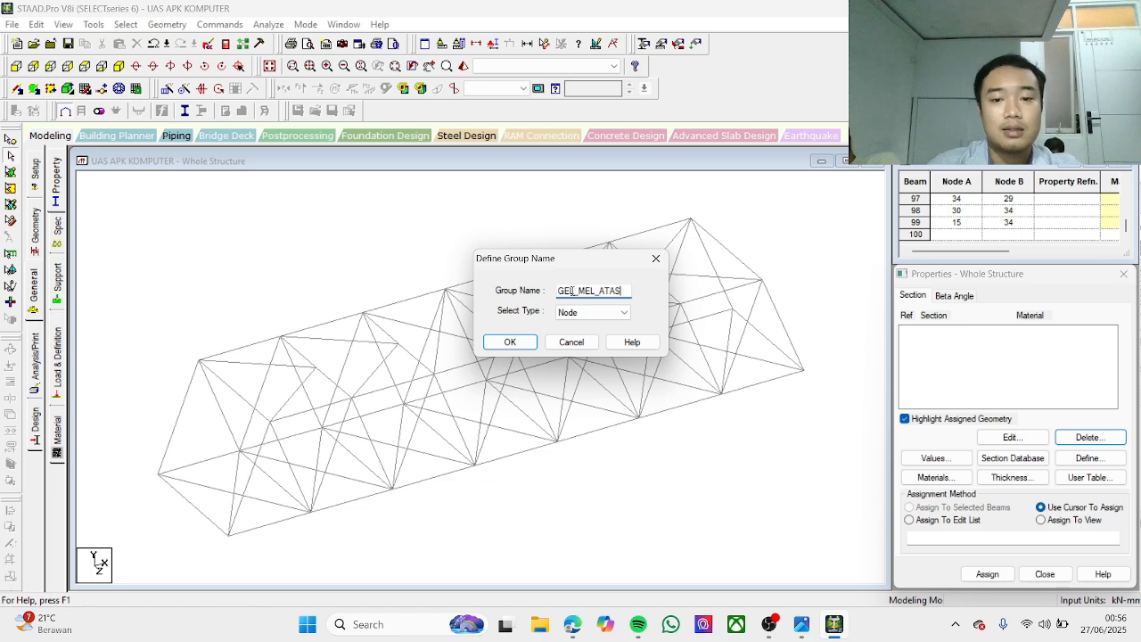
{"action": "type", "text": "S"}
{"action": "left_click", "coordinate": [593, 311]}
{"action": "left_click", "coordinate": [589, 331]}
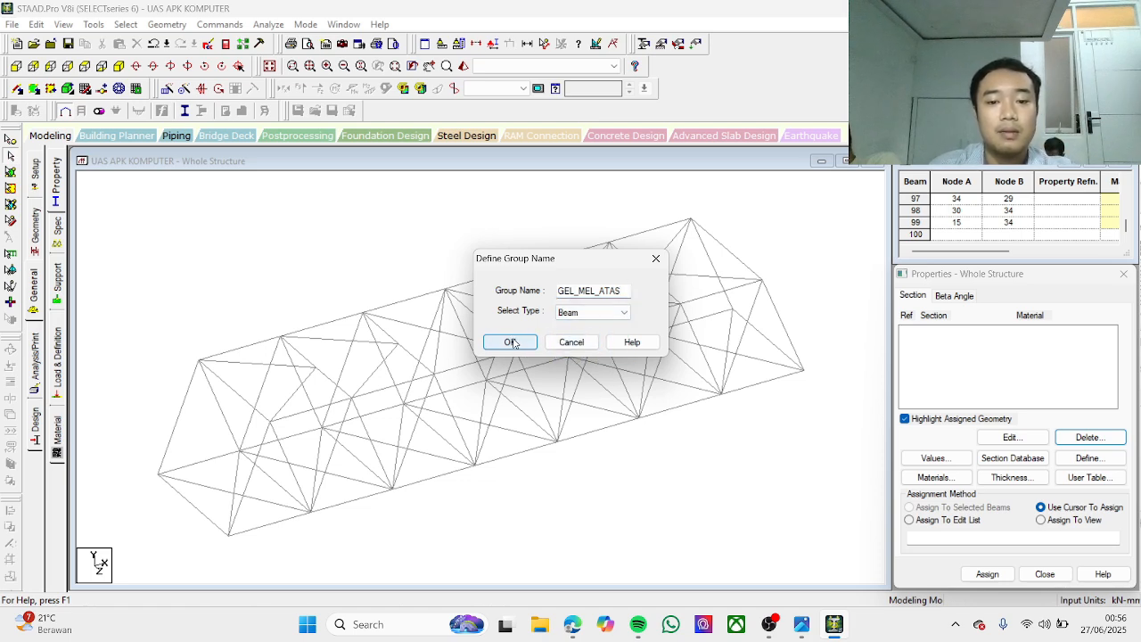
{"action": "left_click", "coordinate": [512, 342]}
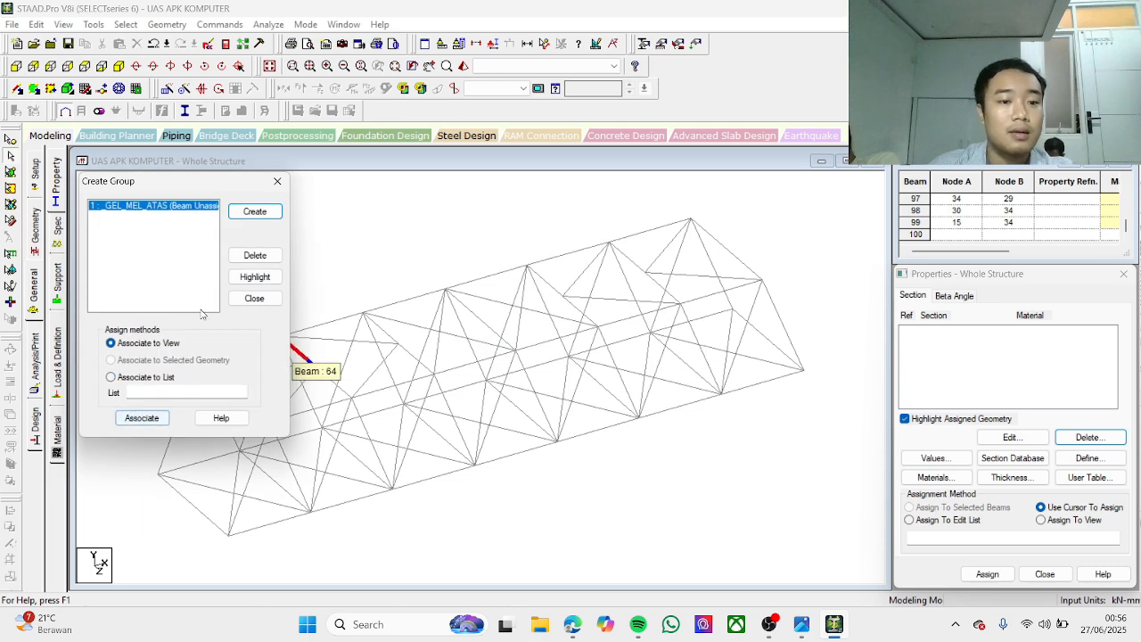
Step: Add a second group named GEL_MEL_BAWAH with the select type Beam
{"action": "left_click", "coordinate": [256, 214]}
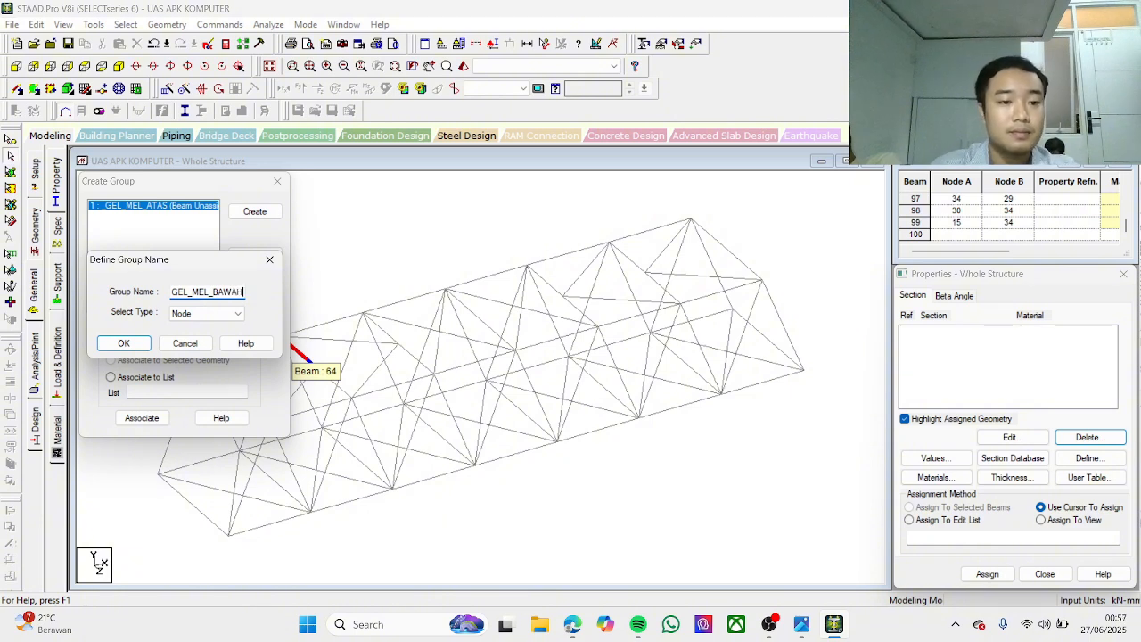
{"action": "left_click", "coordinate": [205, 313]}
{"action": "left_click", "coordinate": [187, 331]}
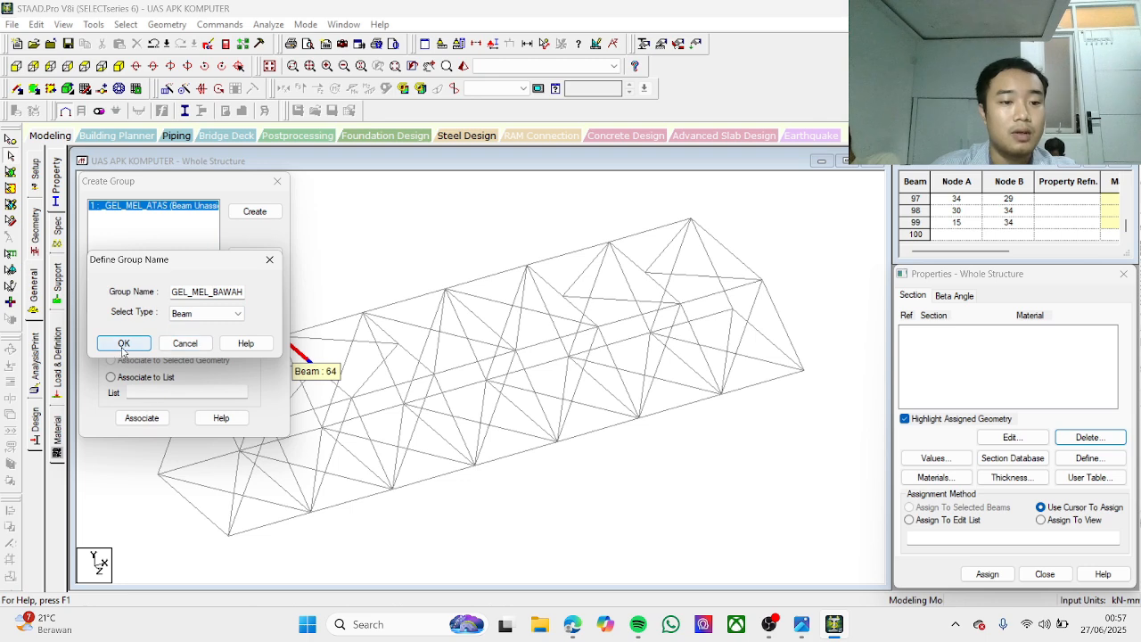
{"action": "left_click", "coordinate": [124, 344]}
Step: Add a beam-type group named BATANG_DIAGONAL for the diagonal members
{"action": "left_click", "coordinate": [255, 213]}
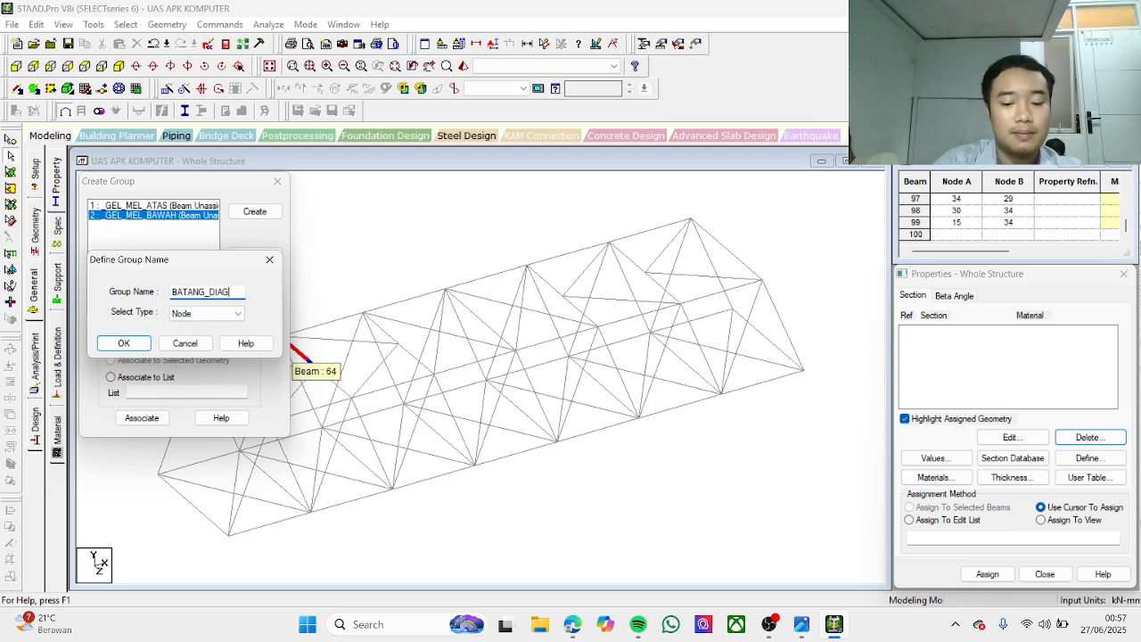
{"action": "type", "text": "NAL"}
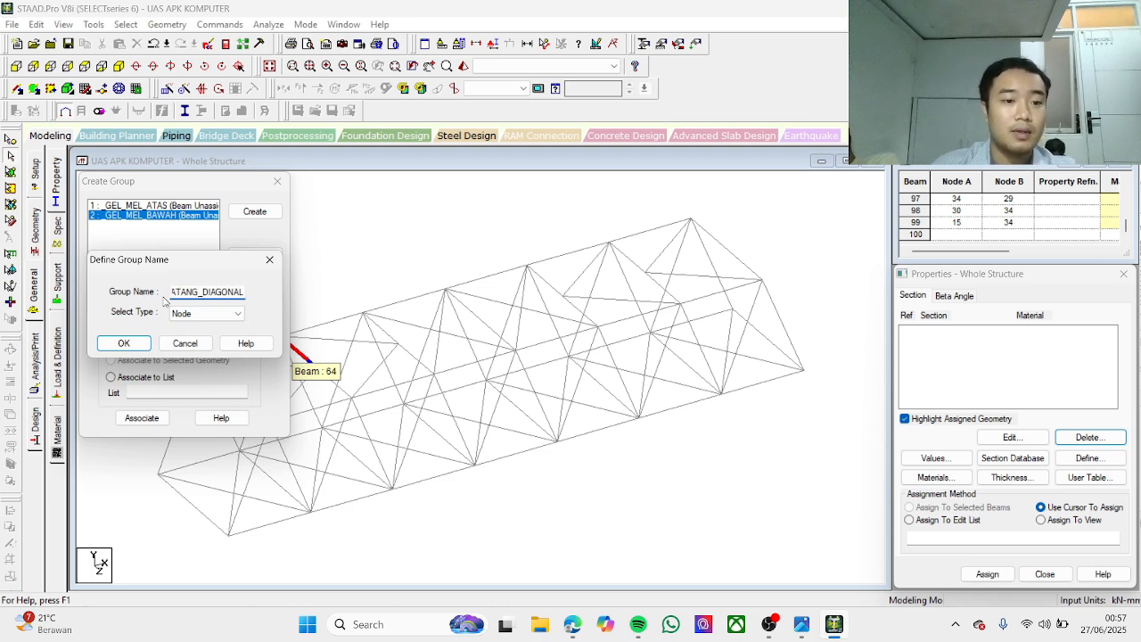
{"action": "left_click", "coordinate": [205, 313]}
{"action": "left_click", "coordinate": [192, 336]}
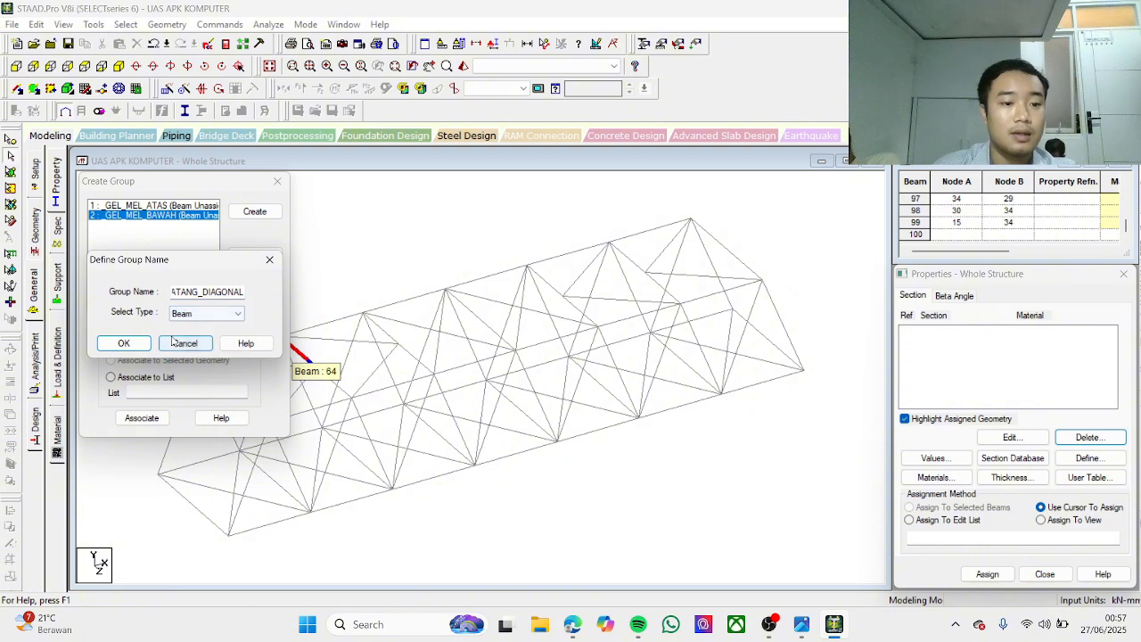
{"action": "left_click", "coordinate": [125, 344]}
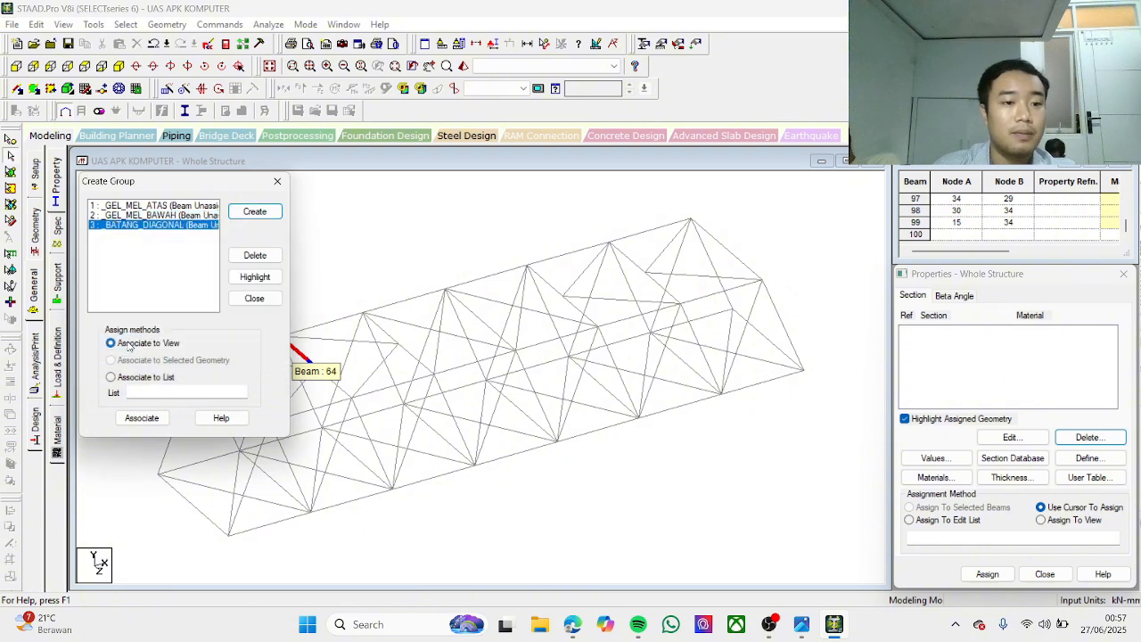
Step: Add a group named GEL_INDUK with the select type Beam
{"action": "left_click", "coordinate": [260, 213]}
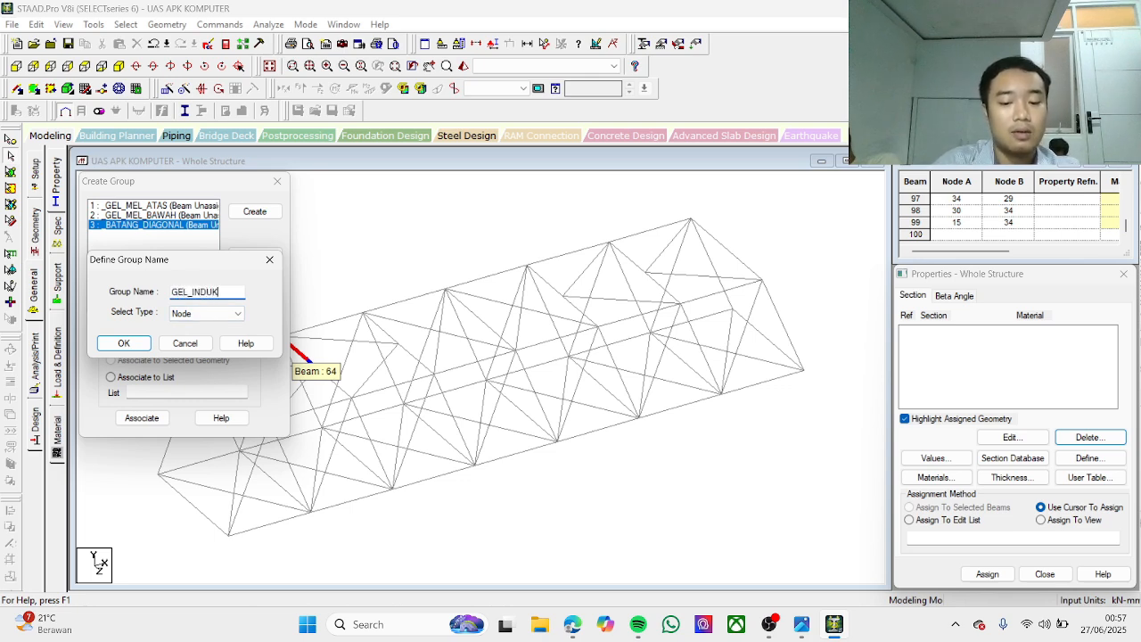
{"action": "left_click", "coordinate": [207, 312]}
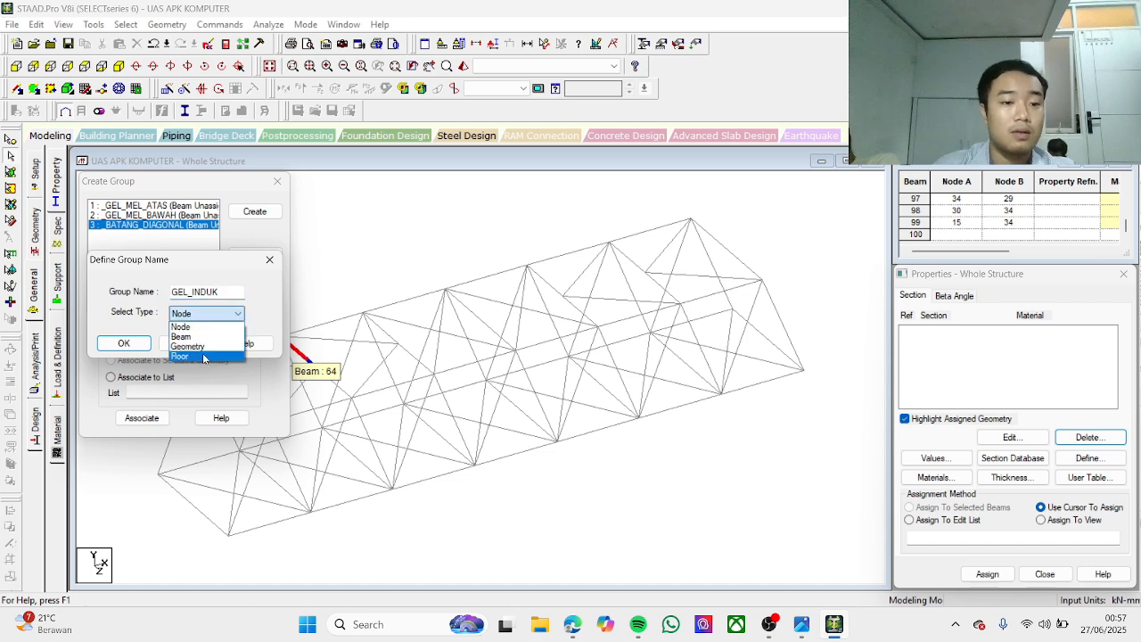
{"action": "left_click", "coordinate": [196, 330]}
{"action": "left_click", "coordinate": [124, 344]}
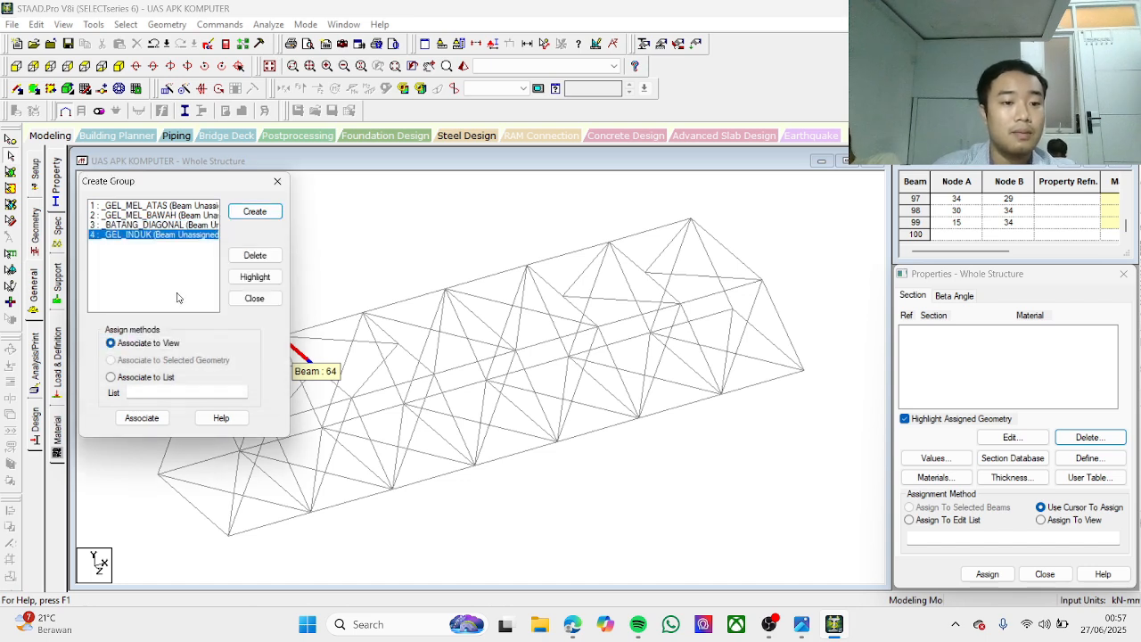
Step: Add a beam-type group named IKT_ANGIN_ATAS for the top wind bracing
{"action": "left_click", "coordinate": [247, 213]}
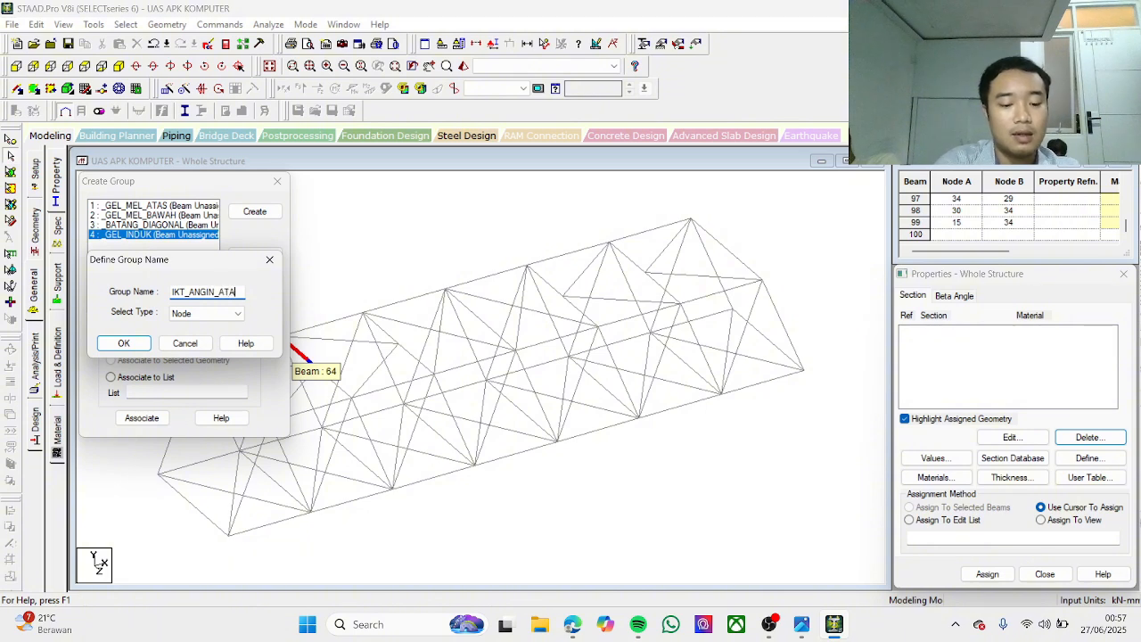
{"action": "left_click", "coordinate": [205, 313]}
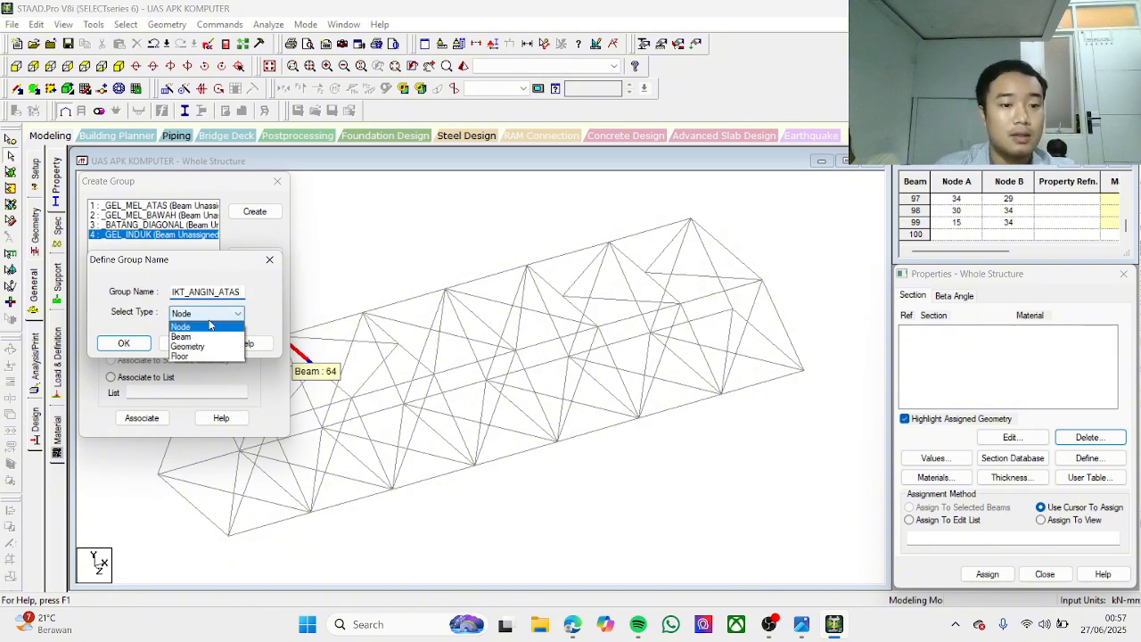
{"action": "left_click", "coordinate": [192, 335]}
{"action": "left_click", "coordinate": [124, 343]}
Step: Add a beam-type group named IKT_ANGIN_BAWAH for the bottom wind bracing
{"action": "left_click", "coordinate": [256, 212]}
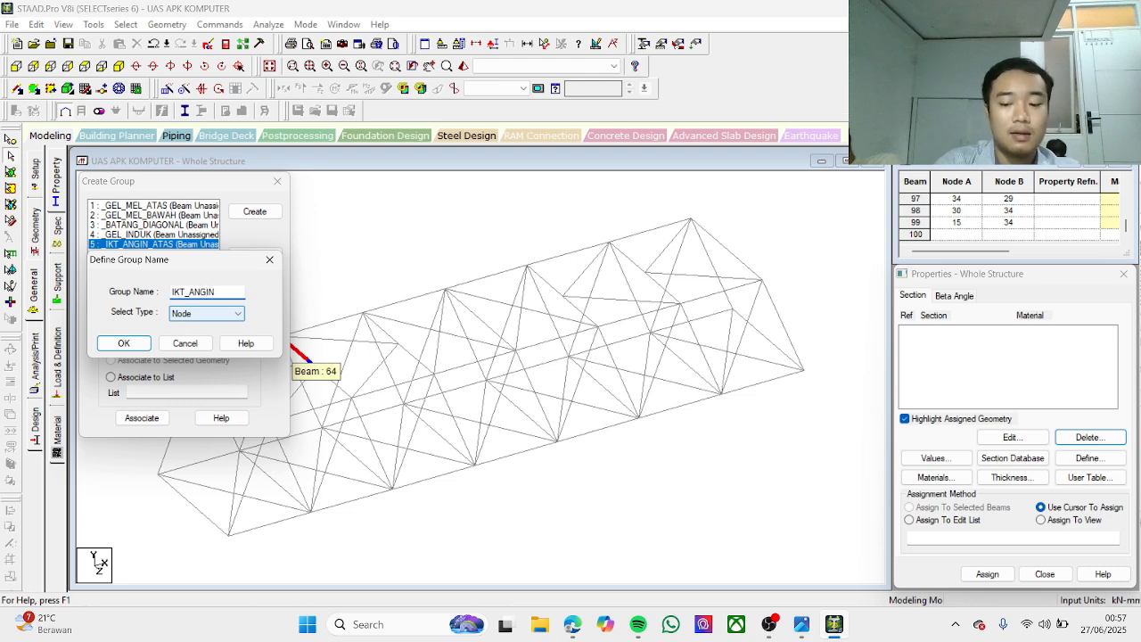
{"action": "type", "text": "_IKT_ANGIN_BAWA"}
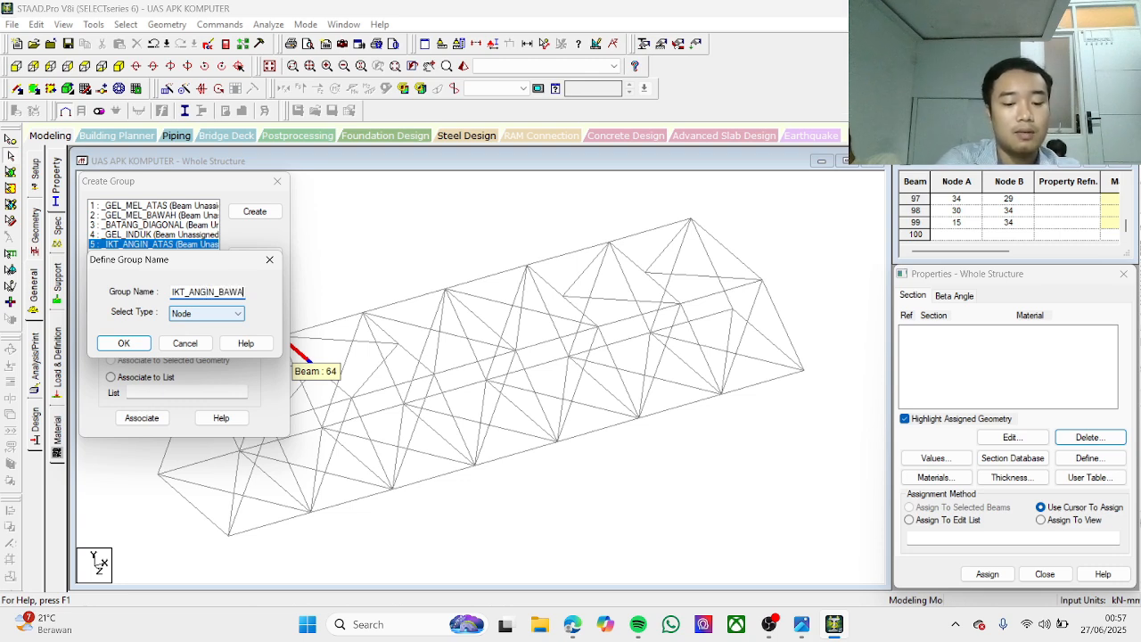
{"action": "type", "text": "H"}
{"action": "left_click", "coordinate": [237, 313]}
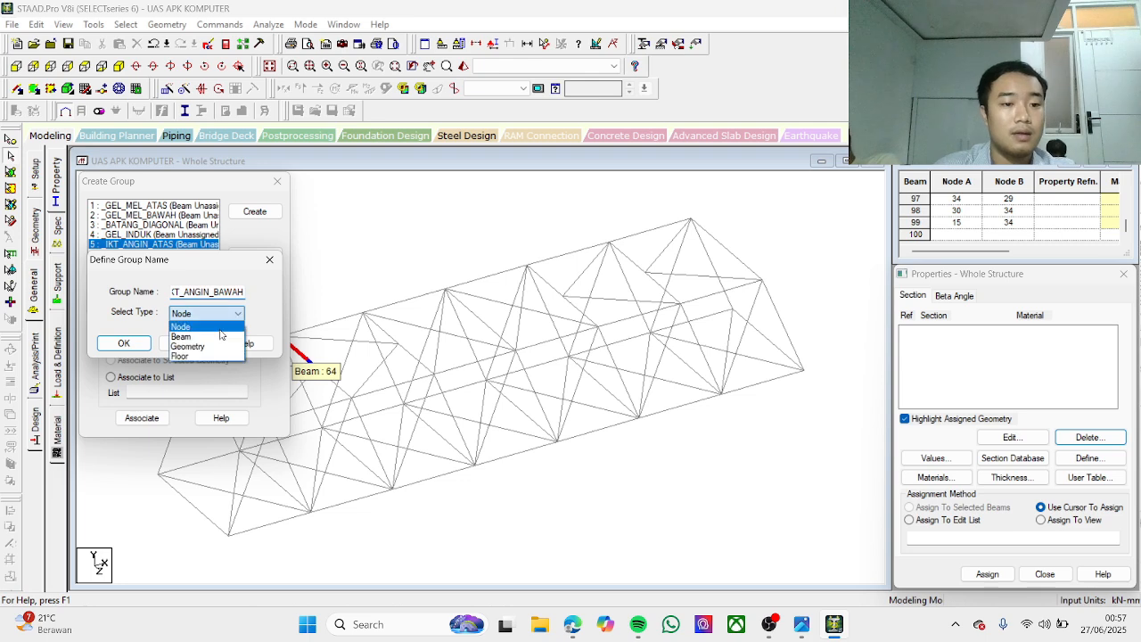
{"action": "left_click", "coordinate": [192, 334]}
{"action": "left_click", "coordinate": [124, 344]}
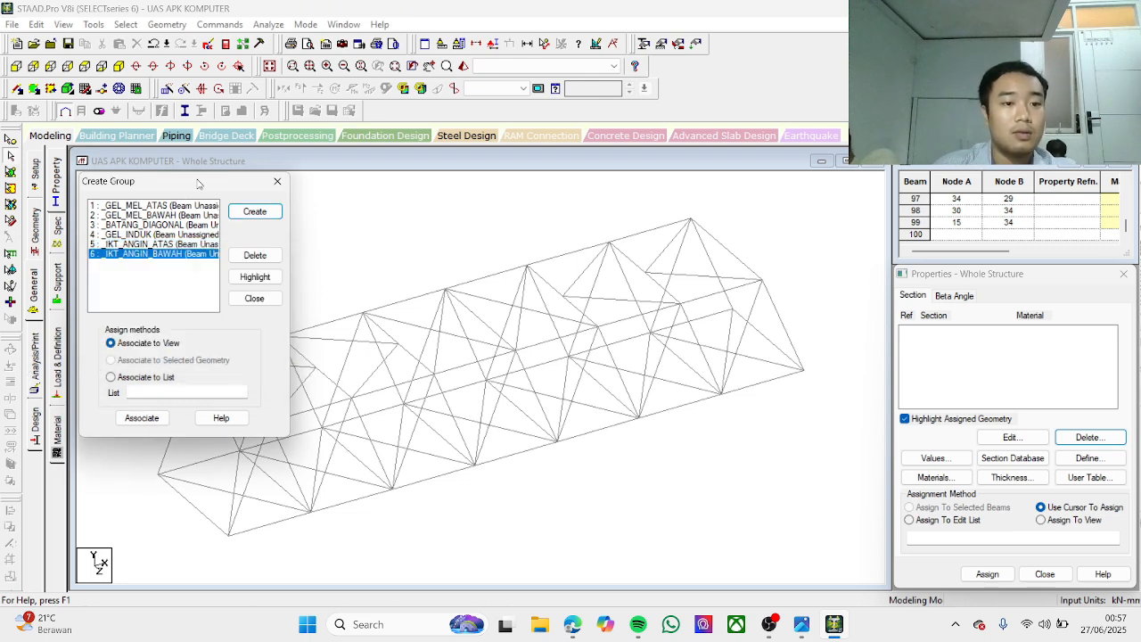
Step: Associate the seven top transverse beams between the two trusses with the GEL_MEL_ATAS group as selected geometry
{"action": "left_click_drag", "start_coordinate": [208, 189], "coordinate": [240, 52]}
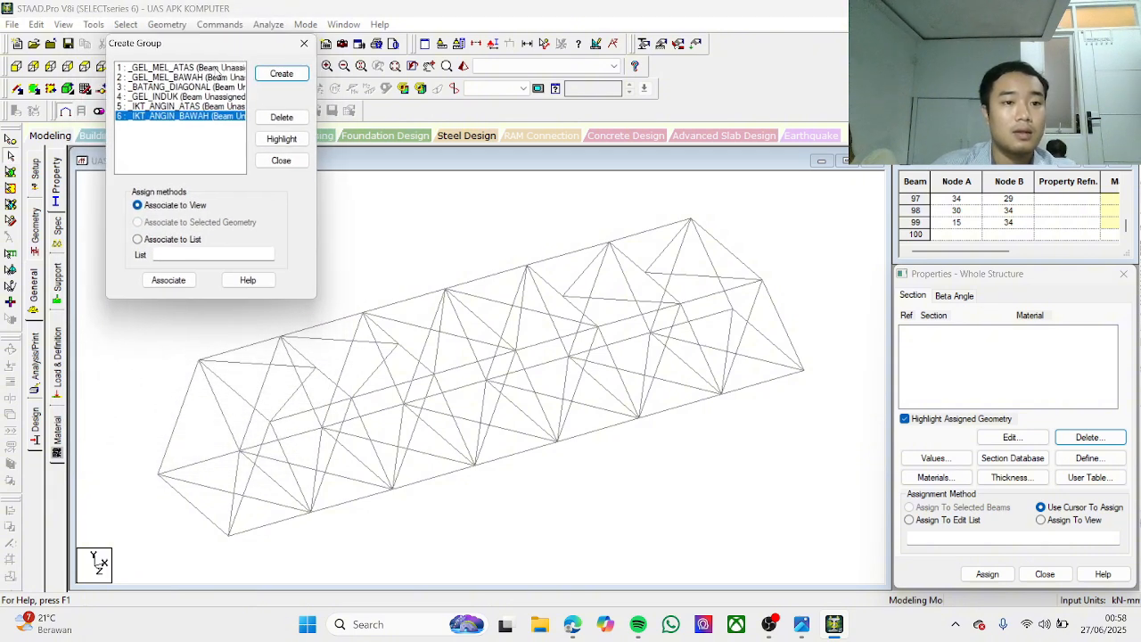
{"action": "left_click", "coordinate": [216, 68]}
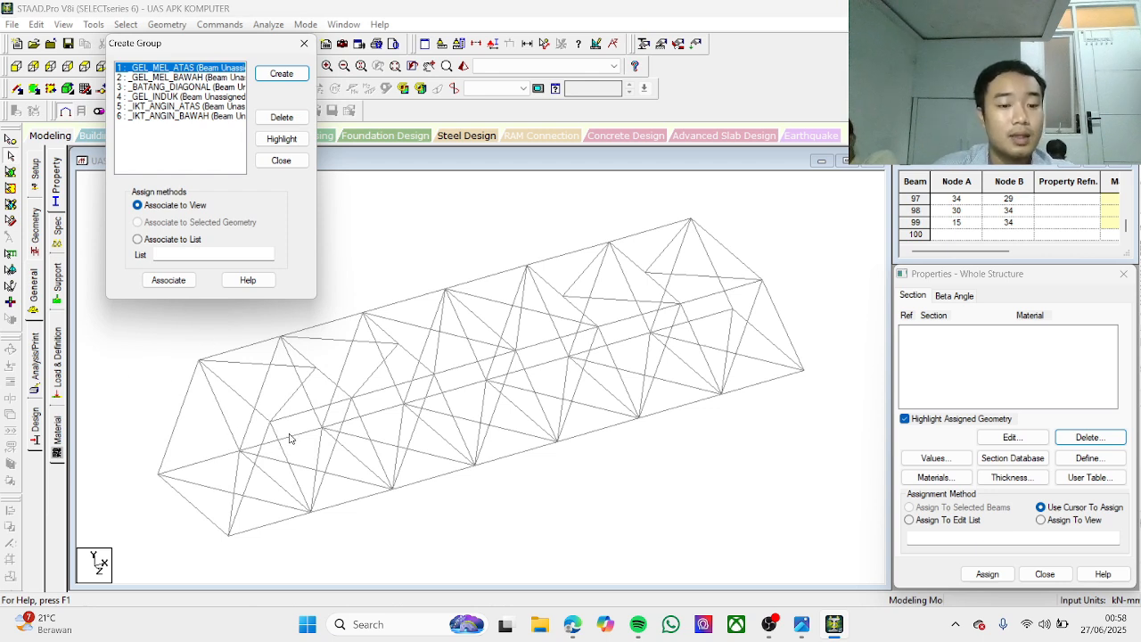
{"action": "left_click", "coordinate": [232, 389]}
{"action": "left_click", "coordinate": [297, 350], "text": "ctrl"}
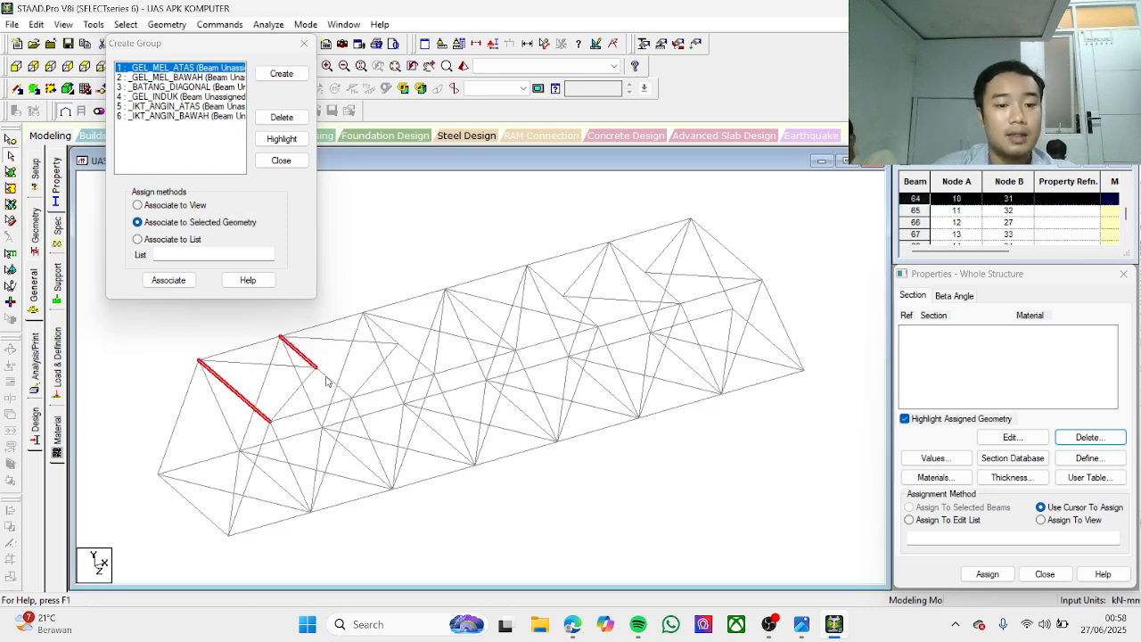
{"action": "left_click", "coordinate": [382, 329], "text": "ctrl"}
{"action": "left_click", "coordinate": [462, 306], "text": "ctrl"}
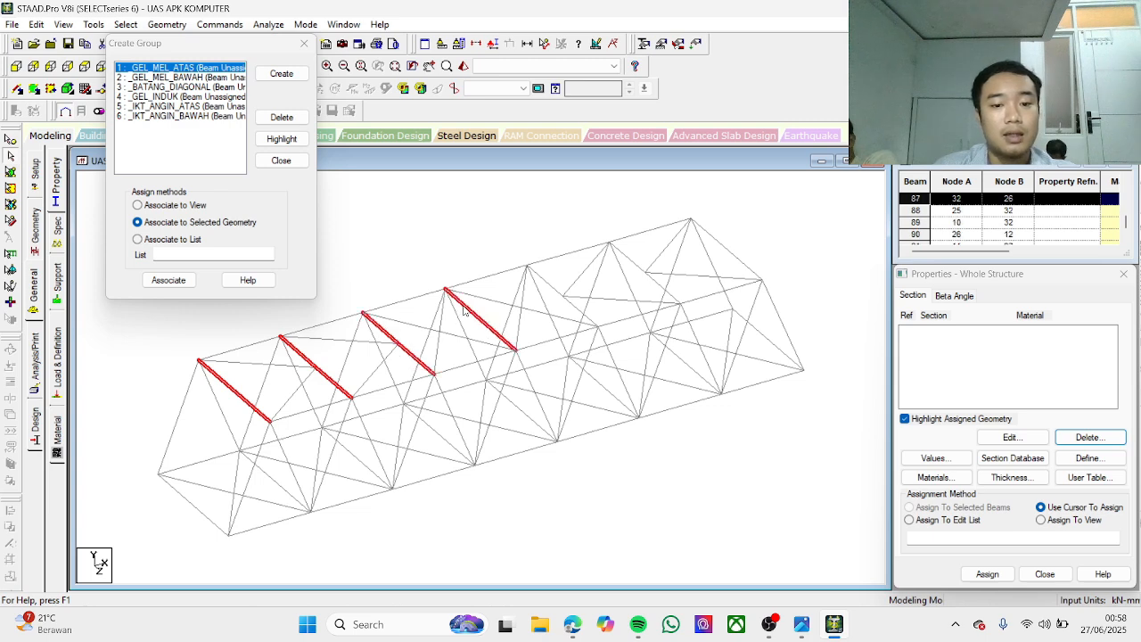
{"action": "left_click", "coordinate": [571, 303], "text": "ctrl"}
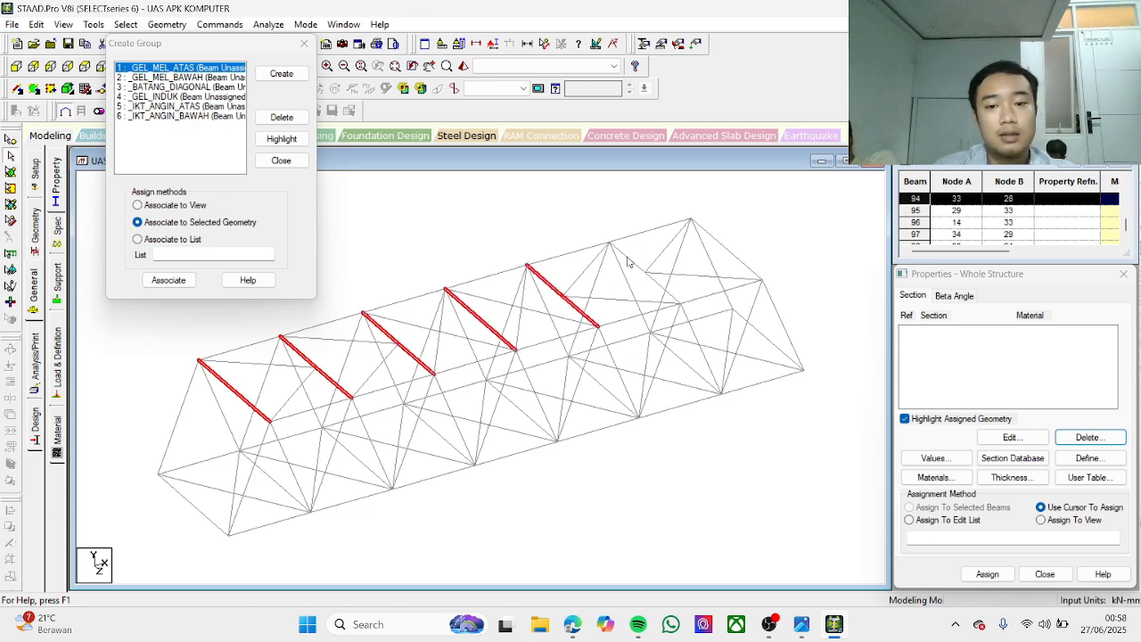
{"action": "left_click", "coordinate": [640, 265], "text": "ctrl"}
{"action": "left_click", "coordinate": [713, 241], "text": "ctrl"}
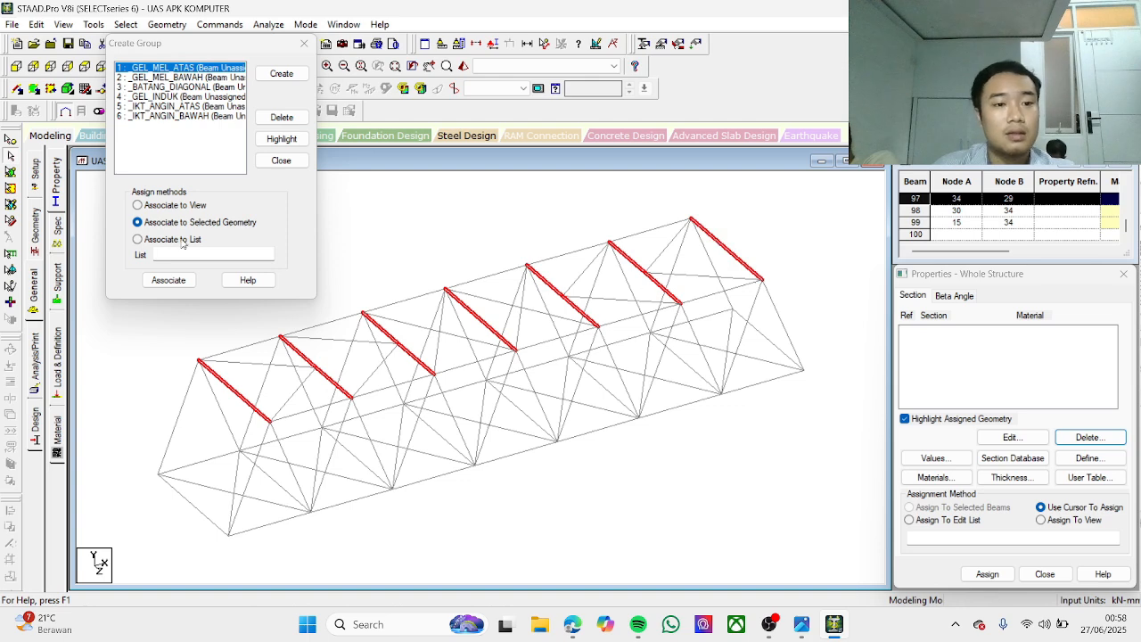
{"action": "left_click", "coordinate": [169, 280]}
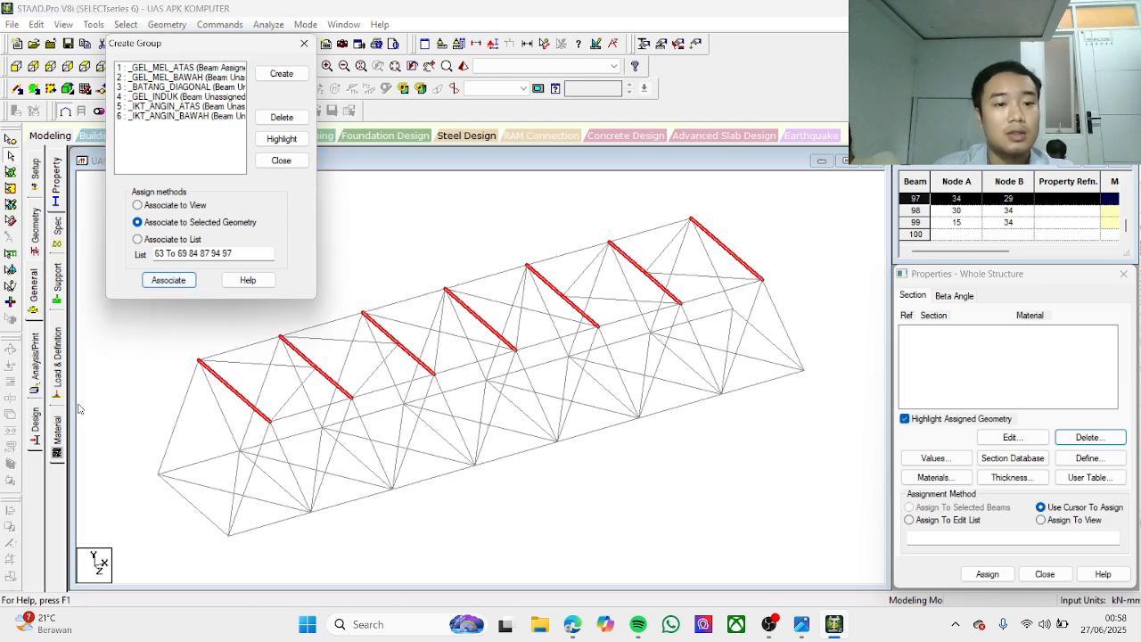
Step: Associate the eight bottom transverse beams, from one bridge end to the other, with the GEL_MEL_BAWAH group as selected geometry
{"action": "left_click", "coordinate": [228, 78]}
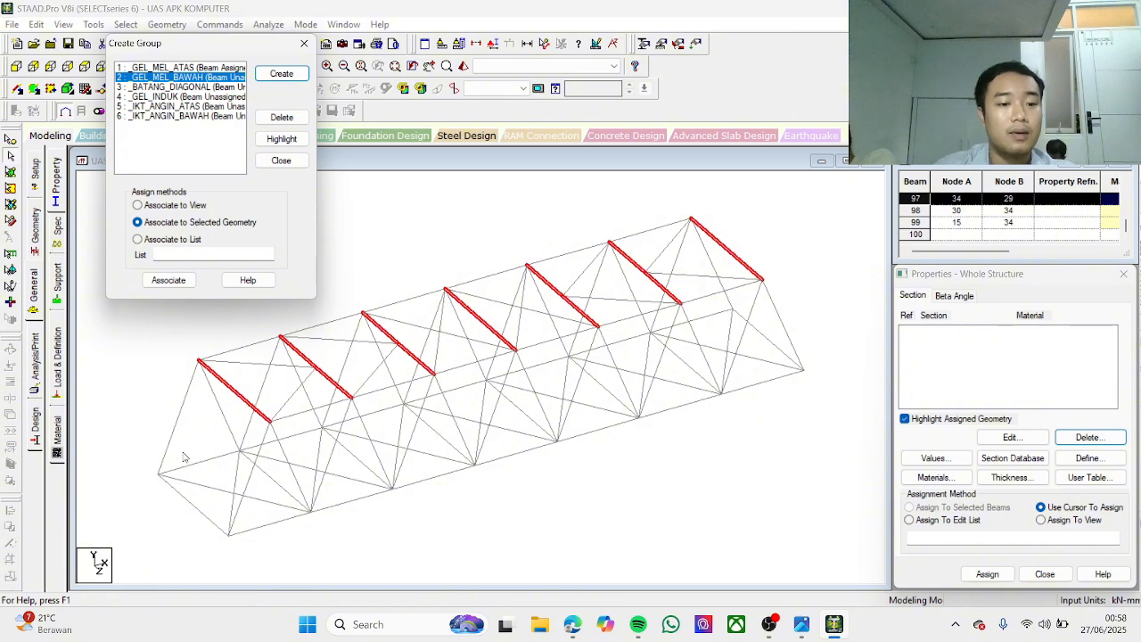
{"action": "left_click", "coordinate": [184, 457]}
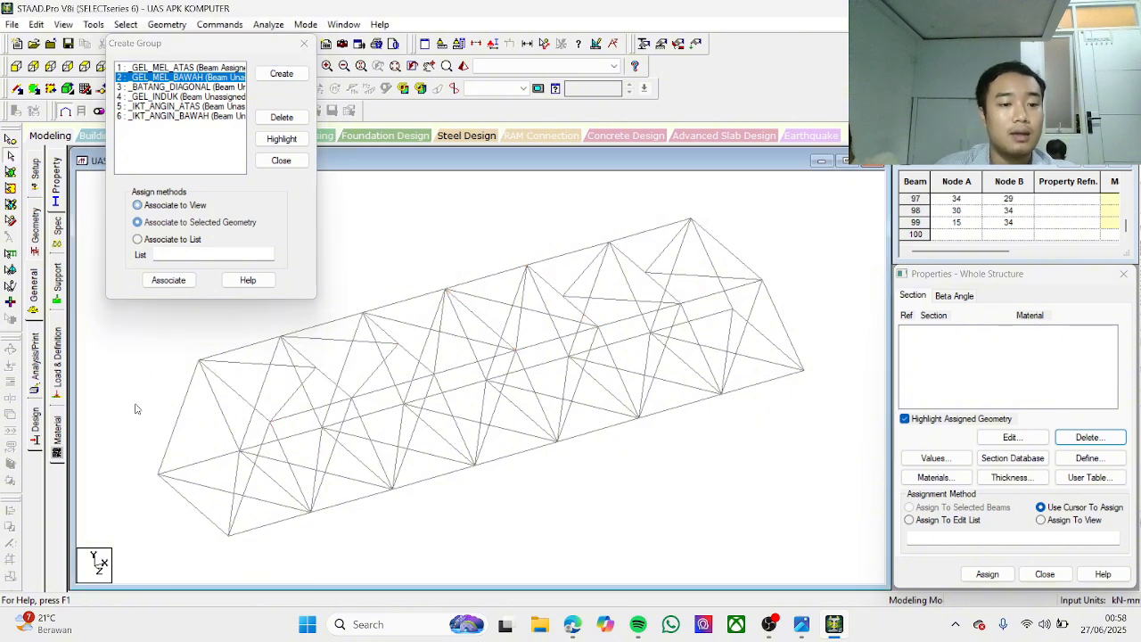
{"action": "left_click", "coordinate": [194, 507]}
{"action": "left_click", "coordinate": [273, 481], "text": "ctrl"}
{"action": "left_click", "coordinate": [357, 459], "text": "ctrl"}
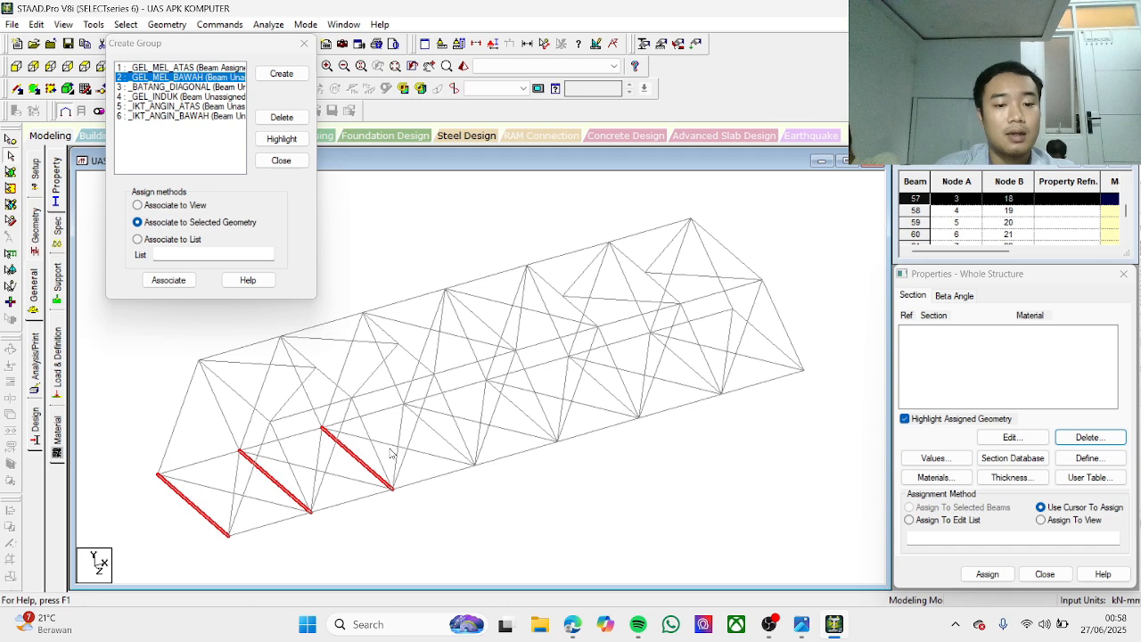
{"action": "left_click", "coordinate": [440, 437], "text": "ctrl"}
{"action": "left_click", "coordinate": [532, 417], "text": "ctrl"}
{"action": "left_click", "coordinate": [600, 384], "text": "ctrl"}
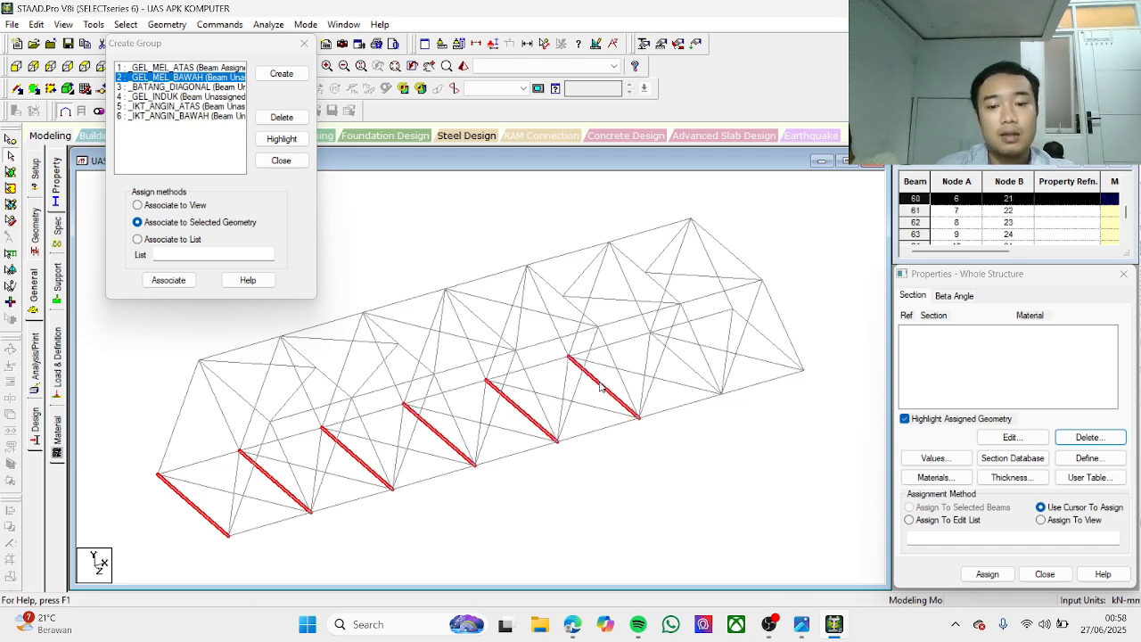
{"action": "left_click", "coordinate": [681, 359], "text": "ctrl"}
{"action": "left_click", "coordinate": [766, 341], "text": "ctrl"}
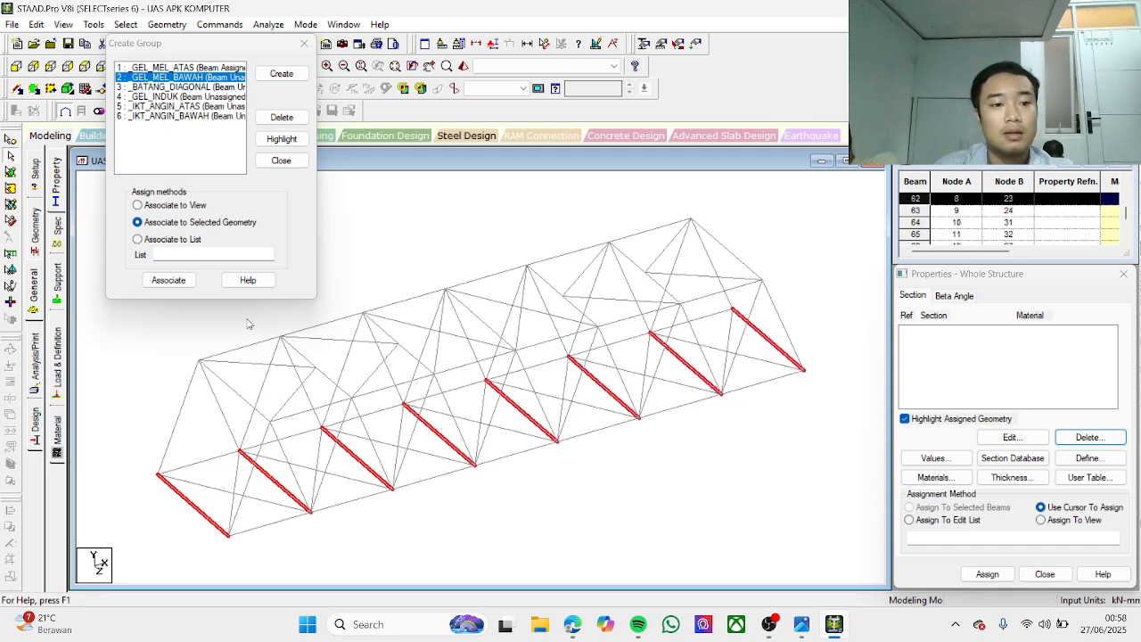
{"action": "left_click", "coordinate": [168, 279]}
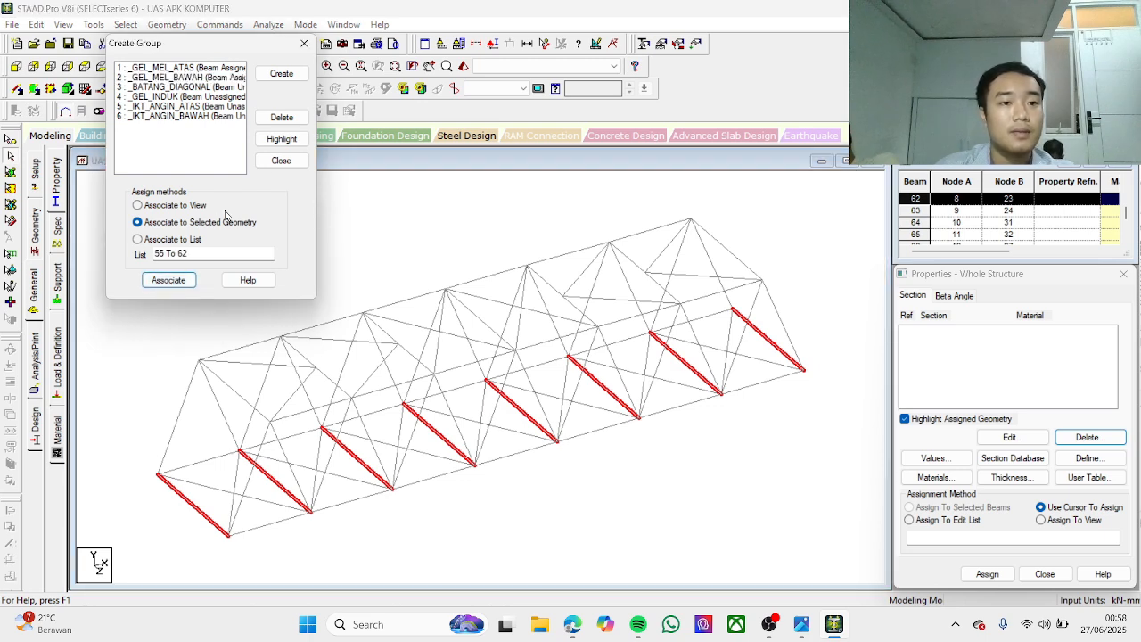
Step: Select all zigzag diagonals of both side trusses in the side elevation and associate them with the BATANG_DIAGONAL group
{"action": "left_click", "coordinate": [220, 88]}
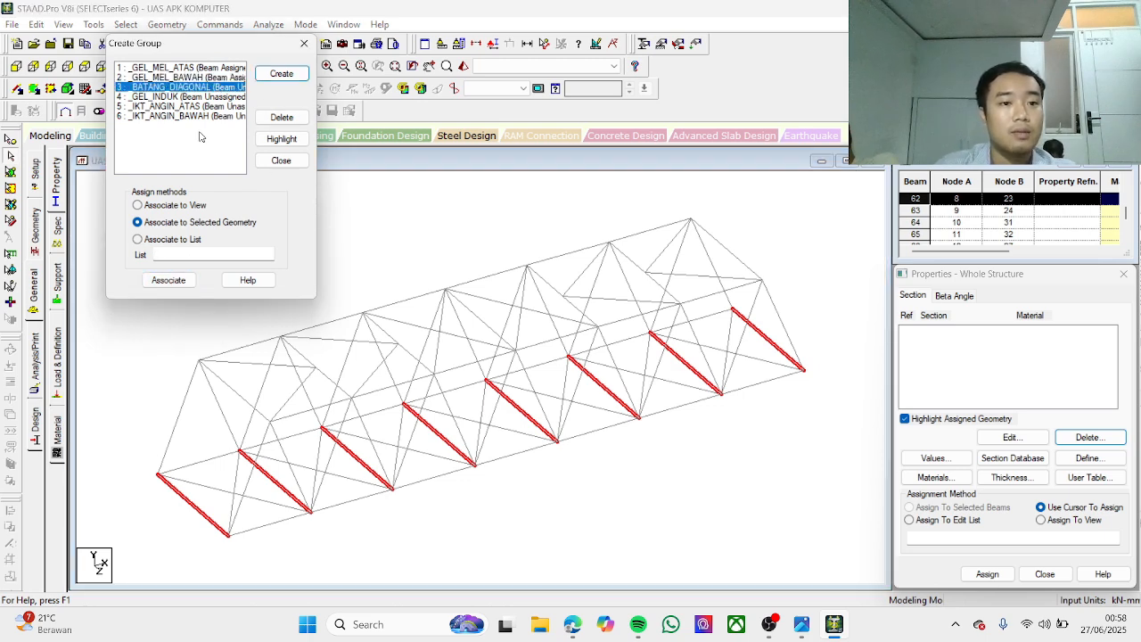
{"action": "left_click", "coordinate": [125, 374]}
{"action": "left_click_drag", "start_coordinate": [182, 48], "coordinate": [321, 16]}
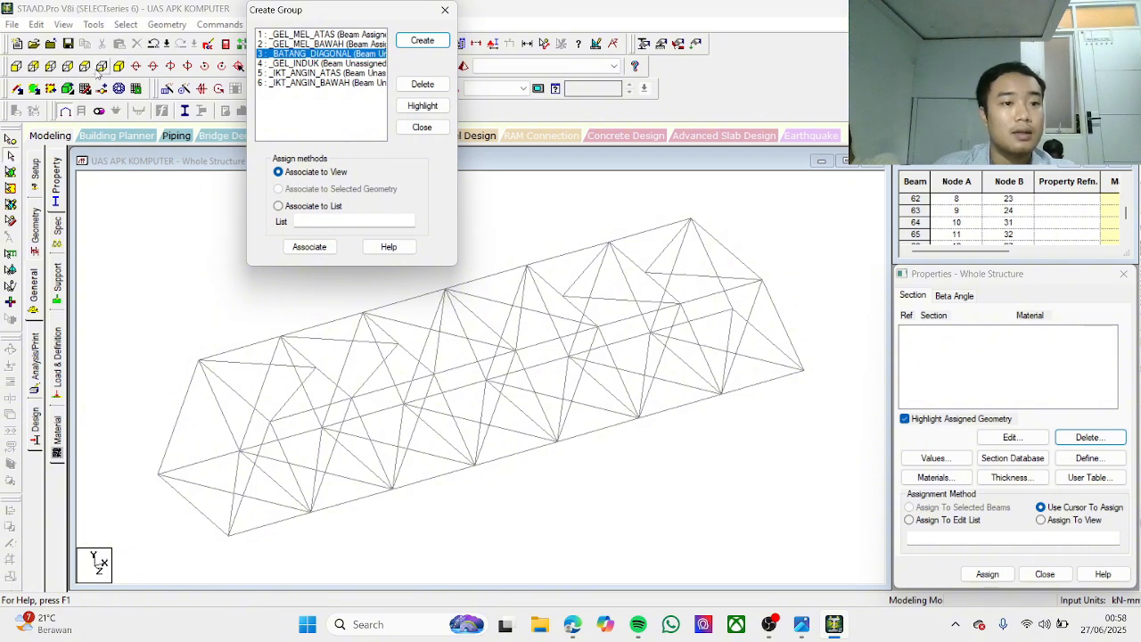
{"action": "left_click", "coordinate": [33, 66]}
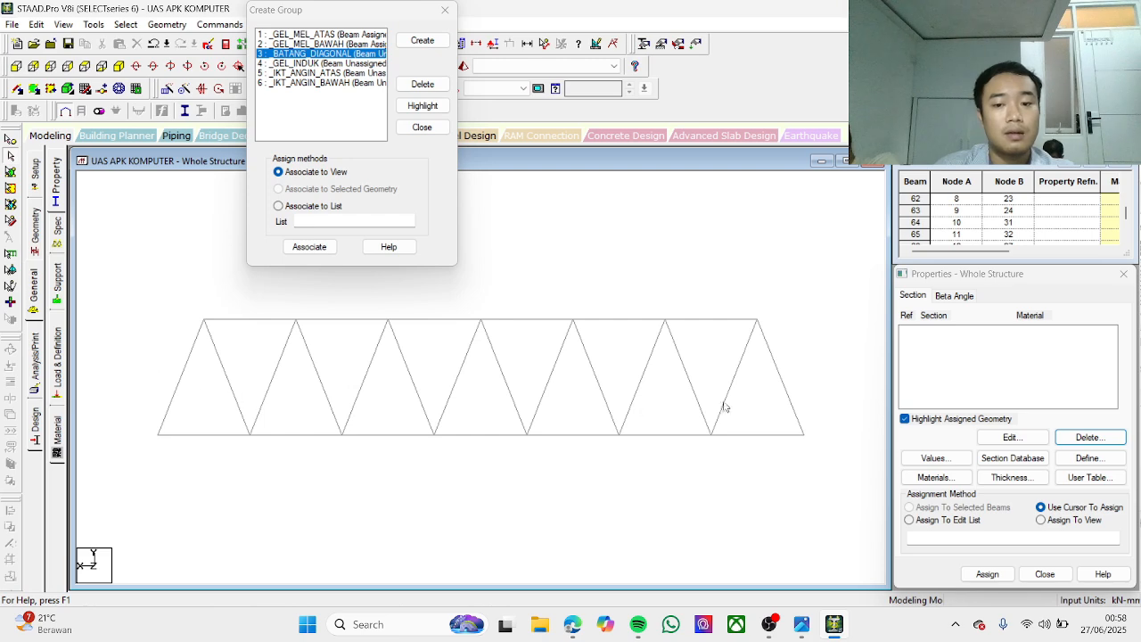
{"action": "left_click_drag", "start_coordinate": [792, 374], "coordinate": [134, 391]}
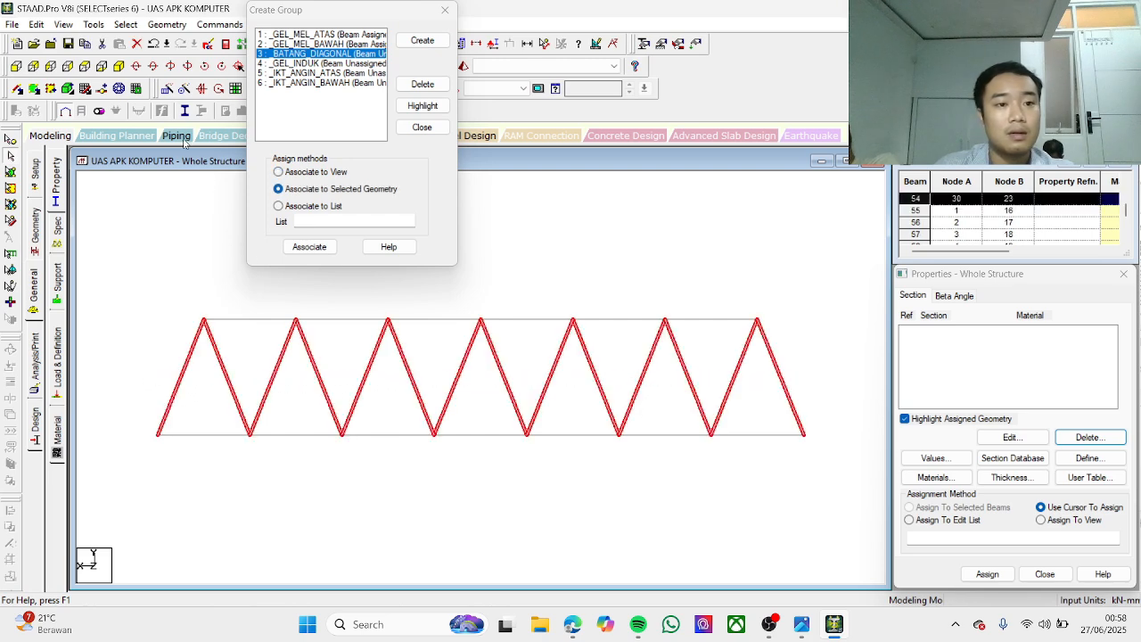
{"action": "left_click", "coordinate": [102, 66]}
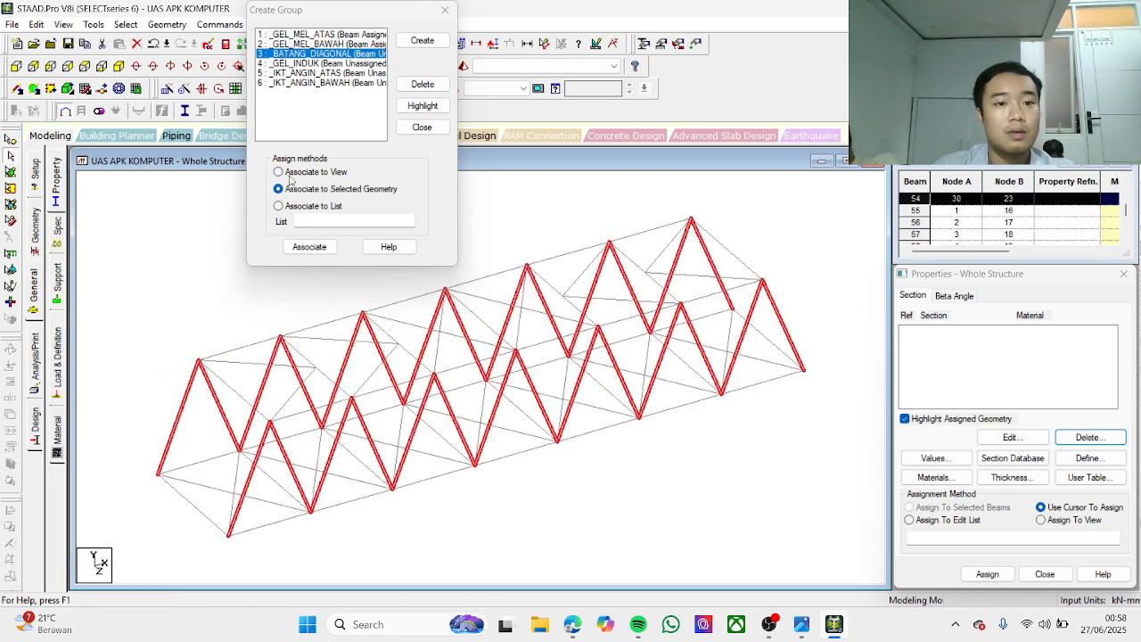
{"action": "left_click", "coordinate": [310, 247]}
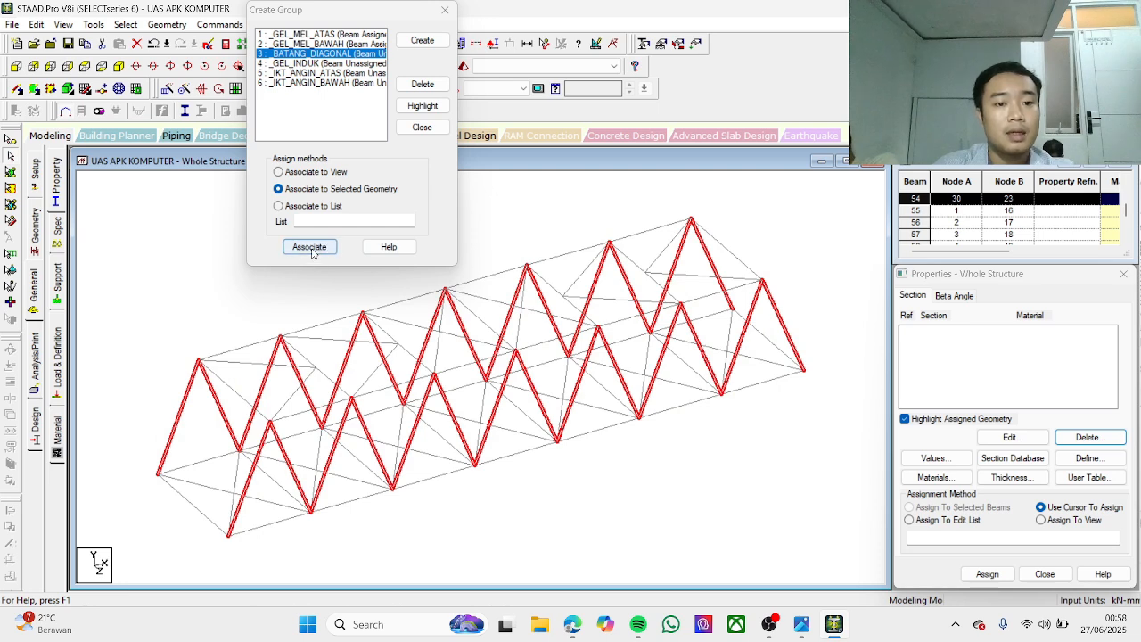
Step: Select the four longitudinal top and bottom chords at the corners of the end elevation and associate them with the GEL_INDUK group
{"action": "left_click", "coordinate": [342, 64]}
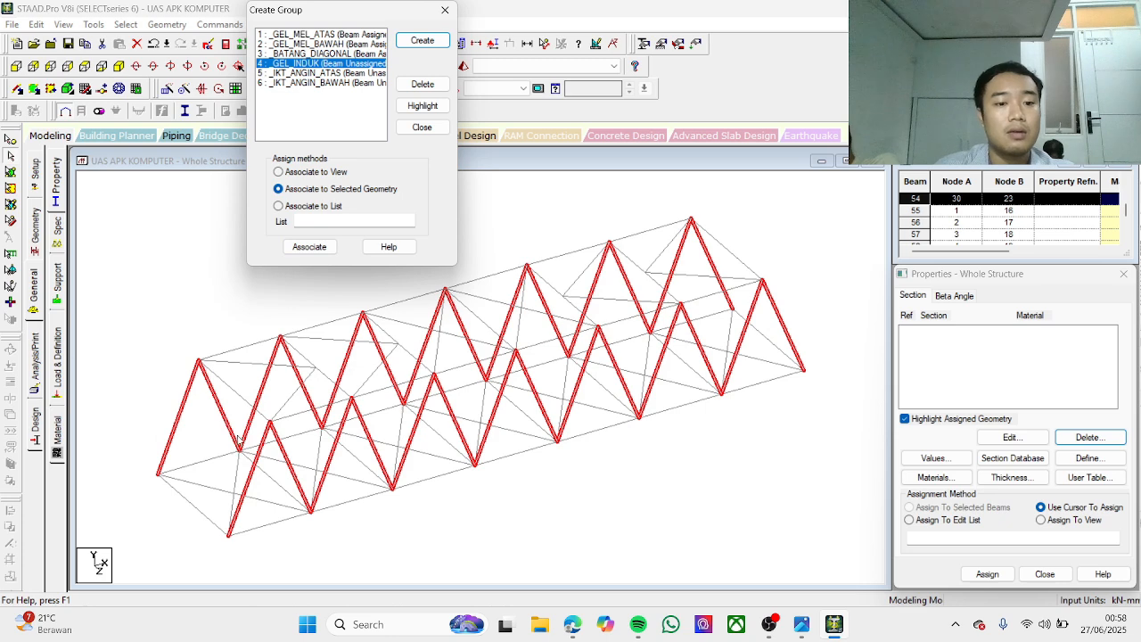
{"action": "left_click", "coordinate": [141, 322]}
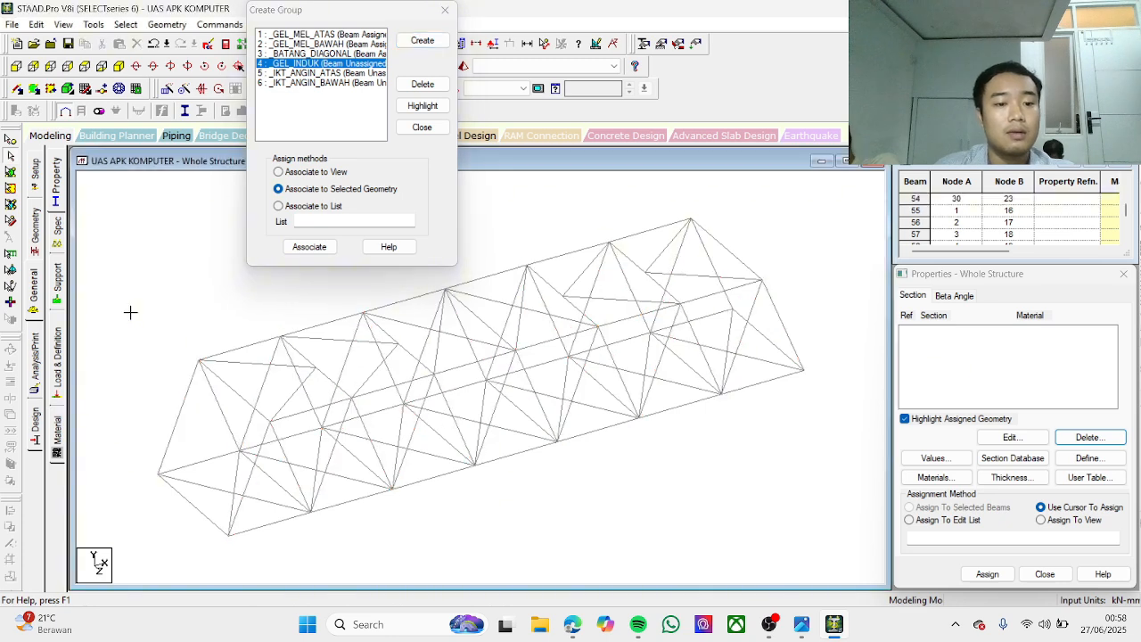
{"action": "left_click", "coordinate": [67, 67]}
{"action": "left_click_drag", "start_coordinate": [384, 14], "coordinate": [172, 42]}
{"action": "left_click_drag", "start_coordinate": [273, 189], "coordinate": [303, 244]}
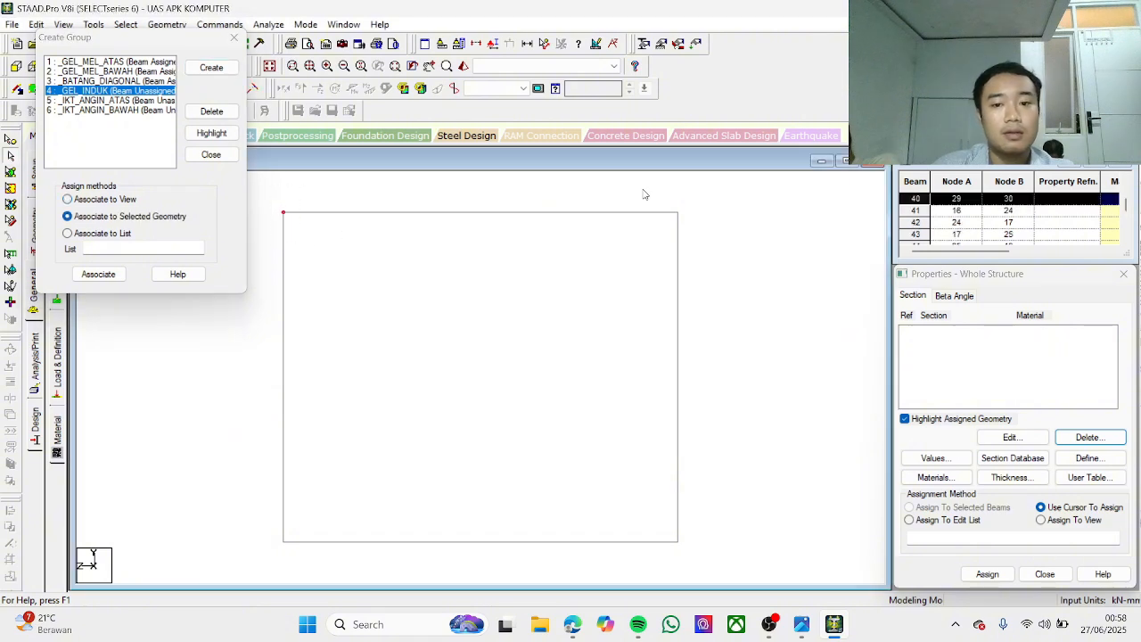
{"action": "left_click_drag", "start_coordinate": [679, 214], "coordinate": [715, 246], "text": "ctrl"}
{"action": "left_click_drag", "start_coordinate": [256, 525], "coordinate": [307, 564]}
{"action": "left_click_drag", "start_coordinate": [662, 522], "coordinate": [693, 579], "text": "ctrl"}
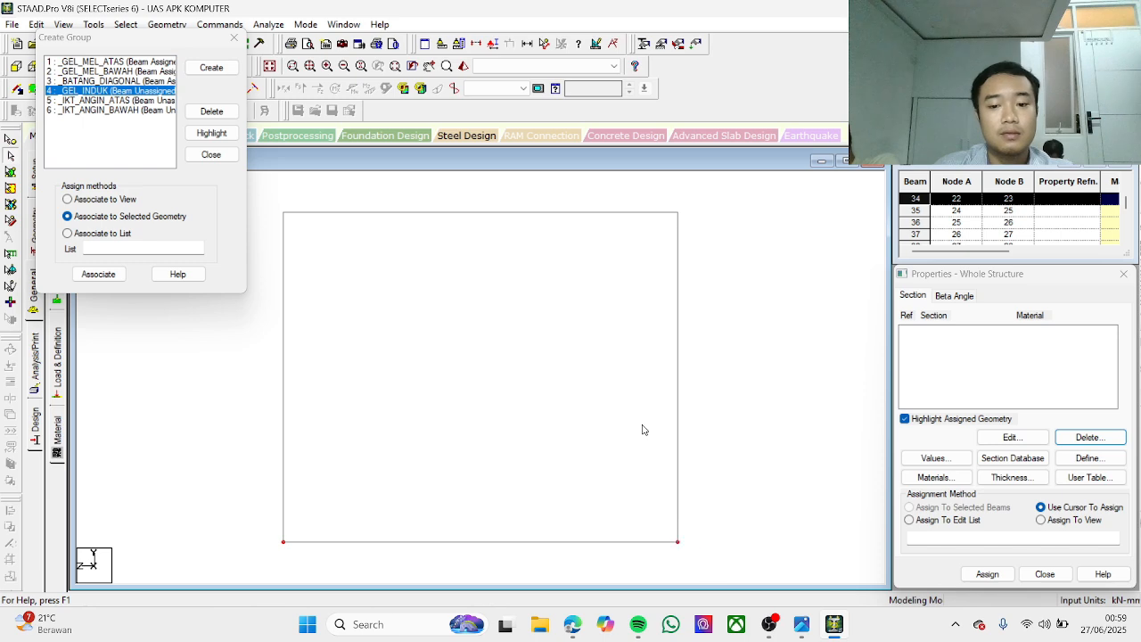
{"action": "left_click_drag", "start_coordinate": [652, 199], "coordinate": [692, 231], "text": "ctrl"}
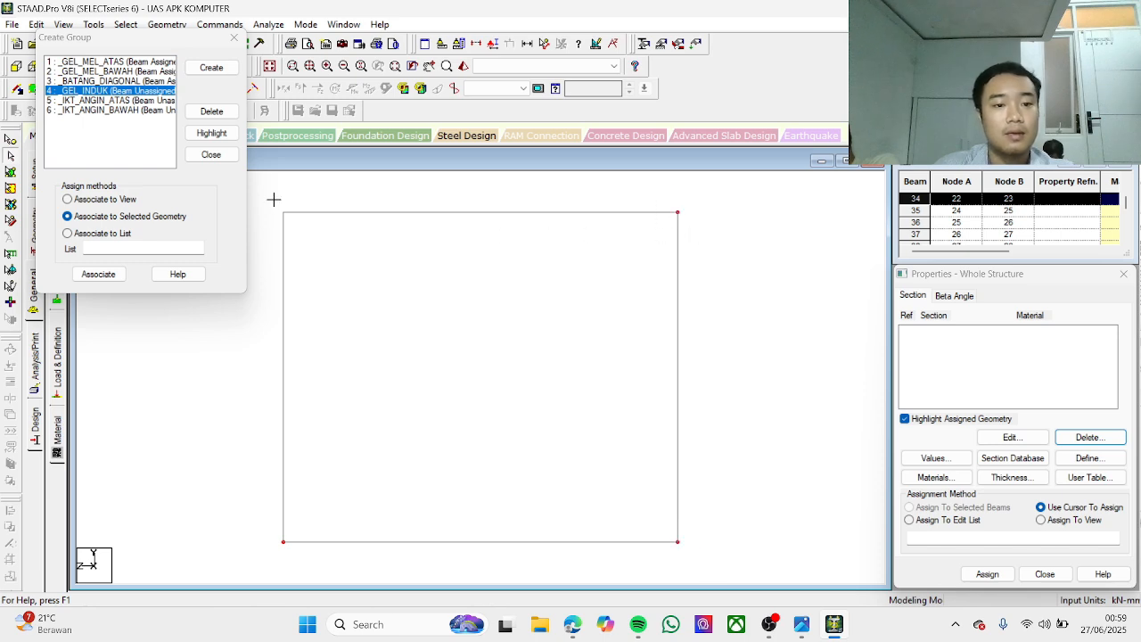
{"action": "left_click_drag", "start_coordinate": [274, 200], "coordinate": [328, 241], "text": "ctrl"}
{"action": "left_click_drag", "start_coordinate": [181, 39], "coordinate": [181, 128]}
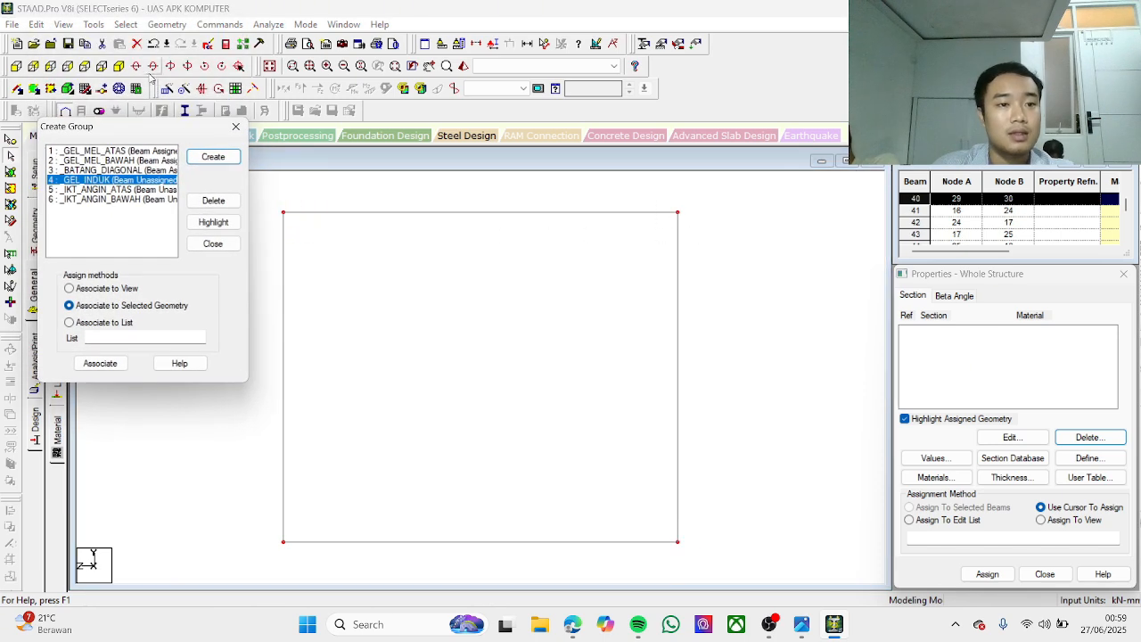
{"action": "left_click", "coordinate": [118, 66]}
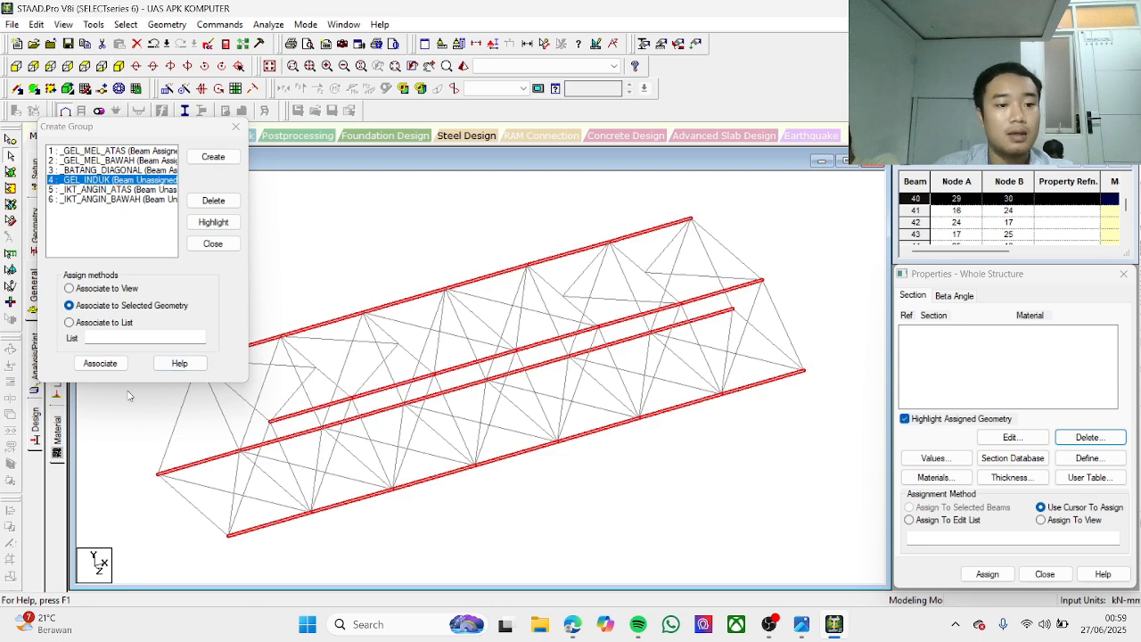
{"action": "left_click", "coordinate": [107, 364]}
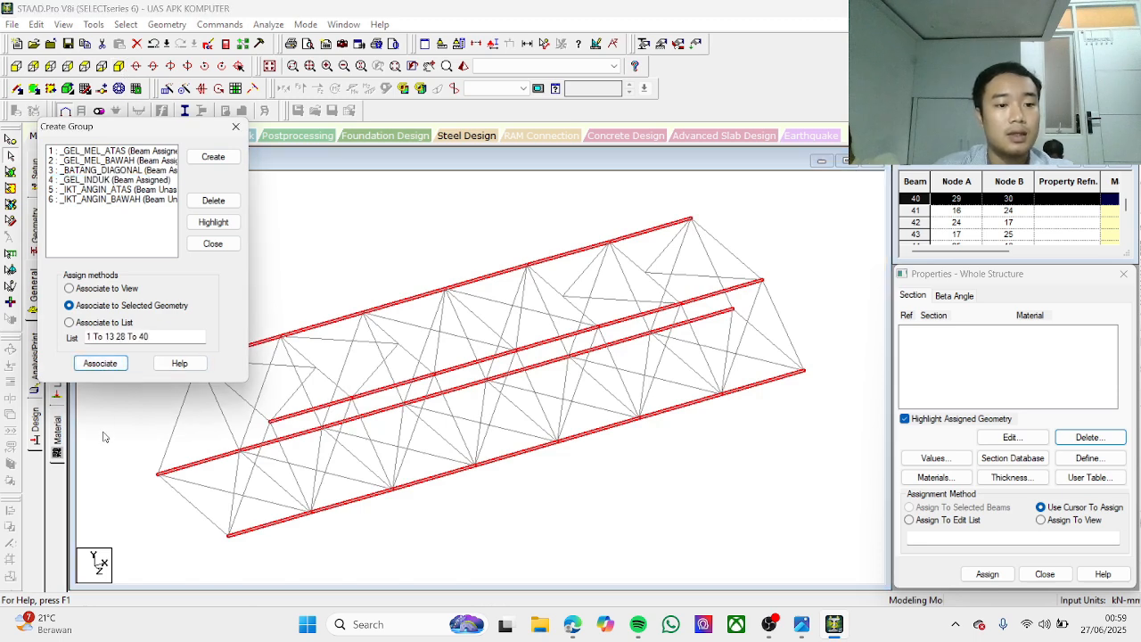
Step: Associate all diagonal wind bracing members in the top plane of the bridge with the IKT_ANGIN_ATAS group as selected geometry
{"action": "left_click", "coordinate": [132, 190]}
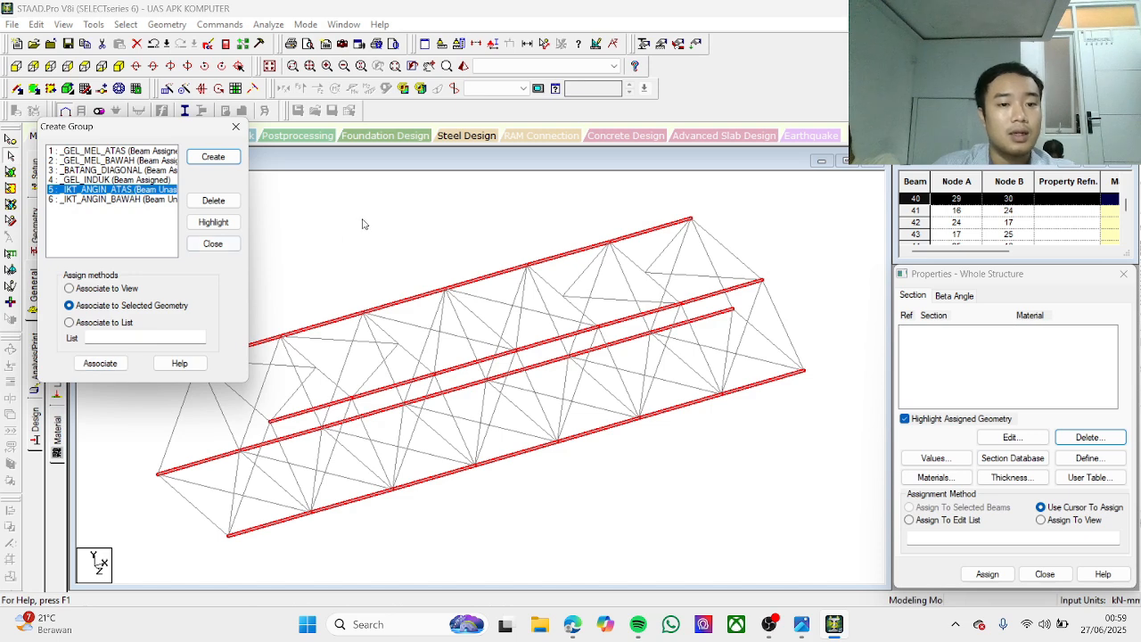
{"action": "left_click_drag", "start_coordinate": [177, 132], "coordinate": [177, 58]}
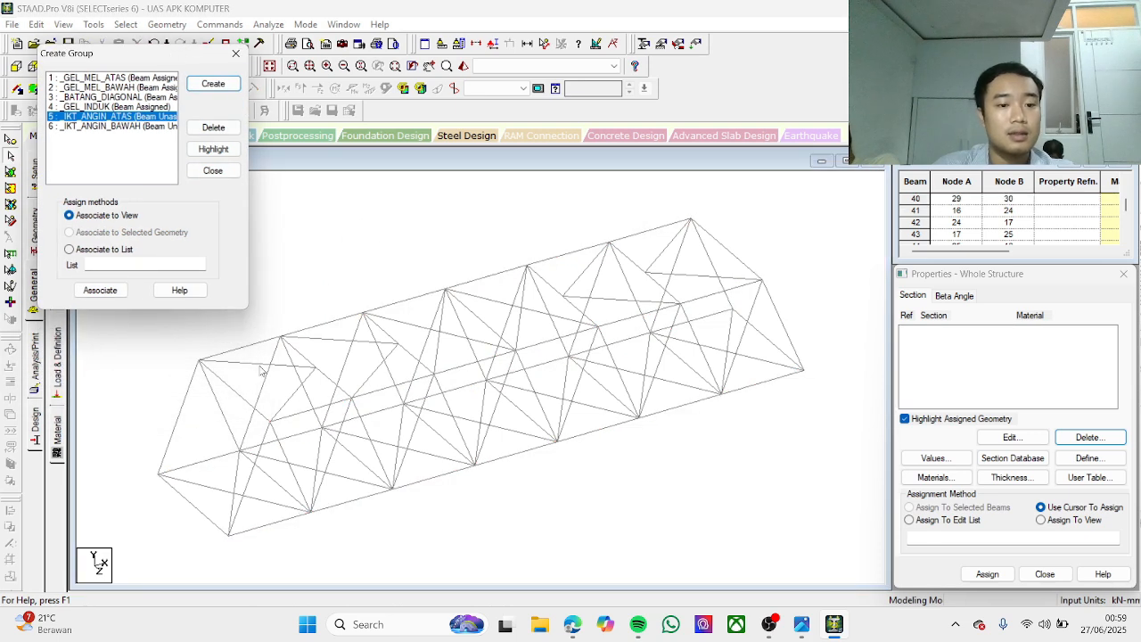
{"action": "left_click", "coordinate": [284, 389]}
{"action": "left_click", "coordinate": [252, 366]}
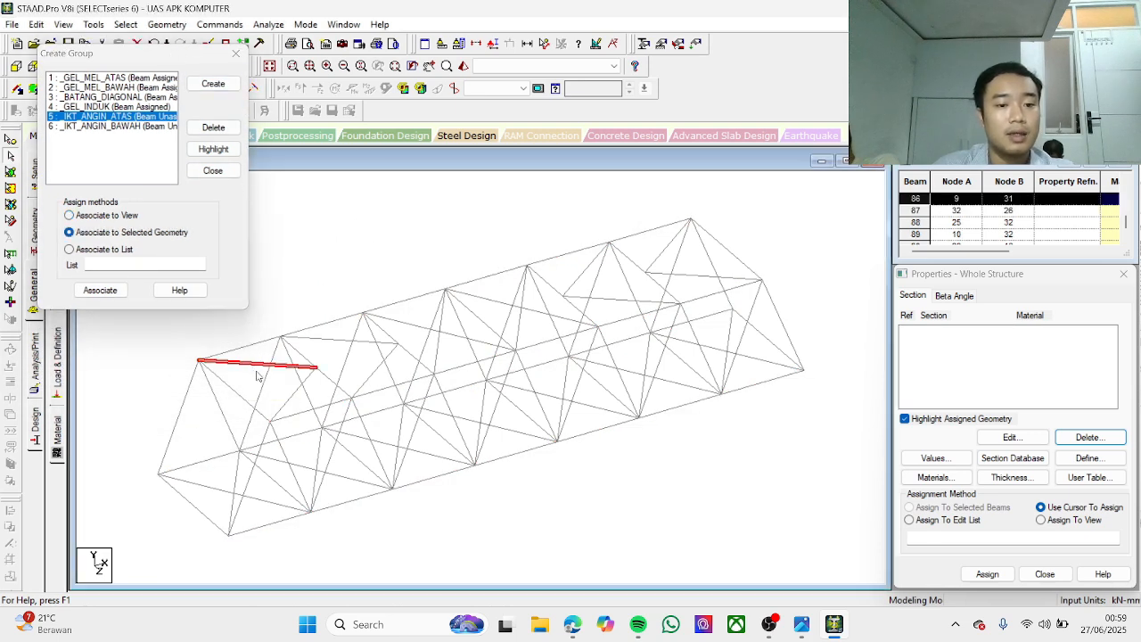
{"action": "left_click", "coordinate": [290, 398], "text": "ctrl"}
{"action": "left_click", "coordinate": [337, 342], "text": "ctrl"}
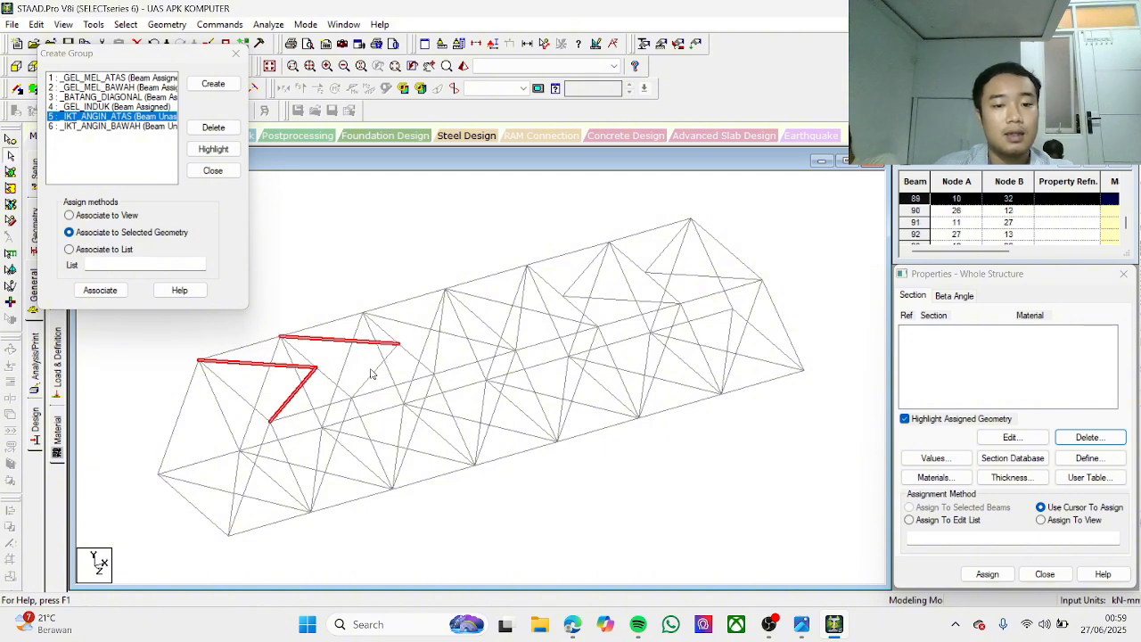
{"action": "left_click", "coordinate": [394, 355], "text": "ctrl"}
{"action": "left_click", "coordinate": [410, 324], "text": "ctrl"}
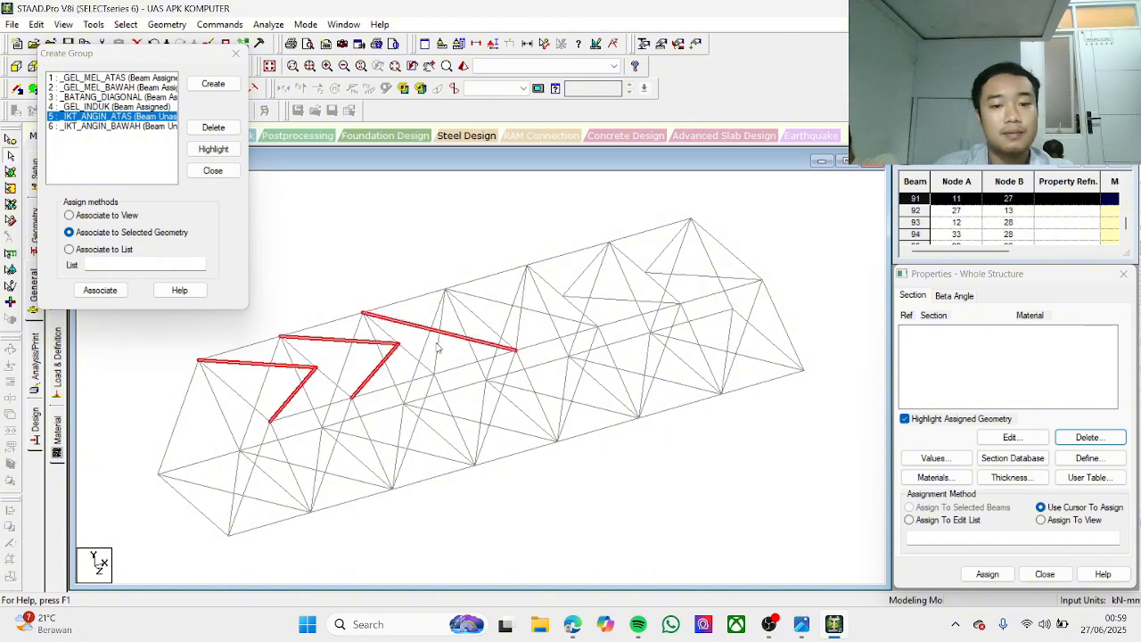
{"action": "left_click", "coordinate": [437, 347], "text": "ctrl"}
{"action": "left_click", "coordinate": [495, 301], "text": "ctrl"}
{"action": "left_click", "coordinate": [522, 323], "text": "ctrl"}
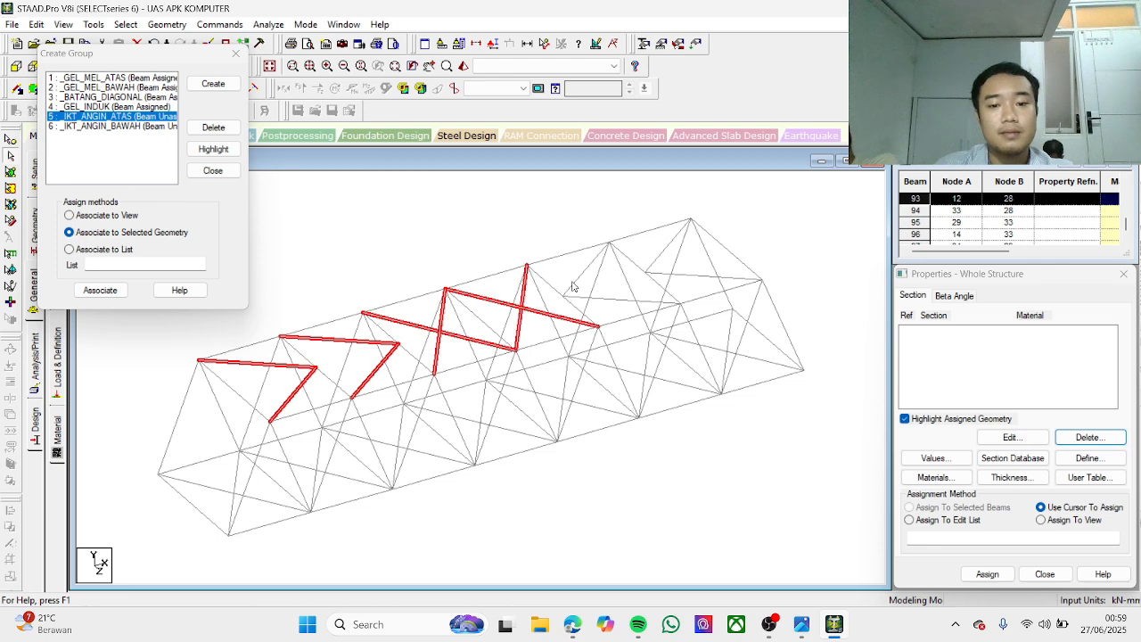
{"action": "left_click", "coordinate": [571, 283], "text": "ctrl"}
{"action": "left_click", "coordinate": [604, 300], "text": "ctrl"}
{"action": "left_click", "coordinate": [669, 248], "text": "ctrl"}
{"action": "left_click", "coordinate": [679, 274], "text": "ctrl"}
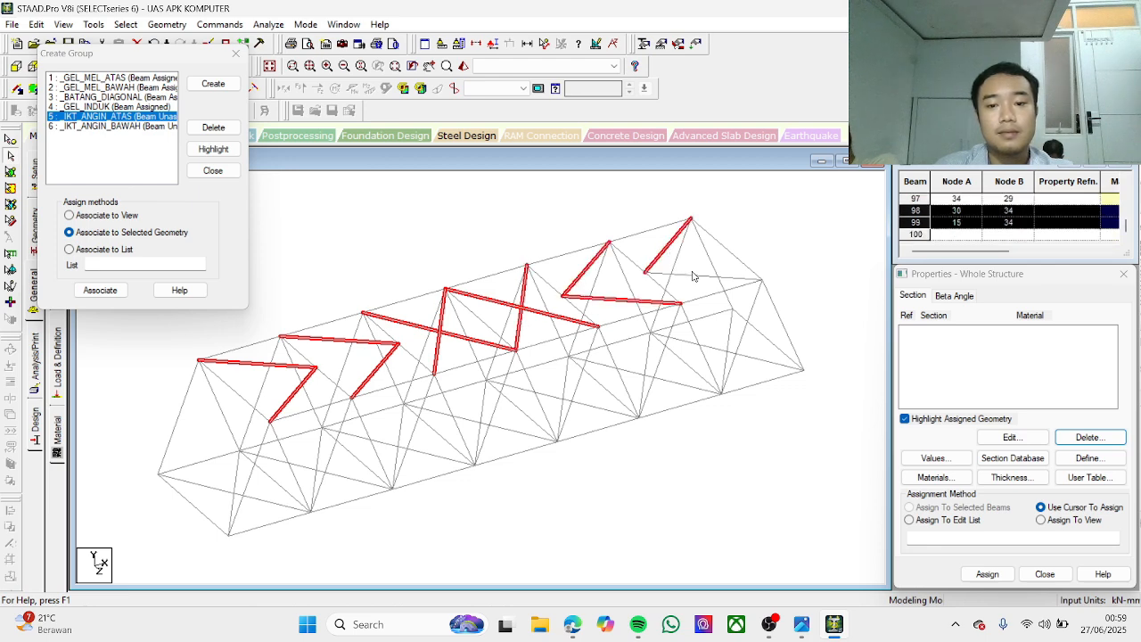
{"action": "left_click", "coordinate": [100, 290]}
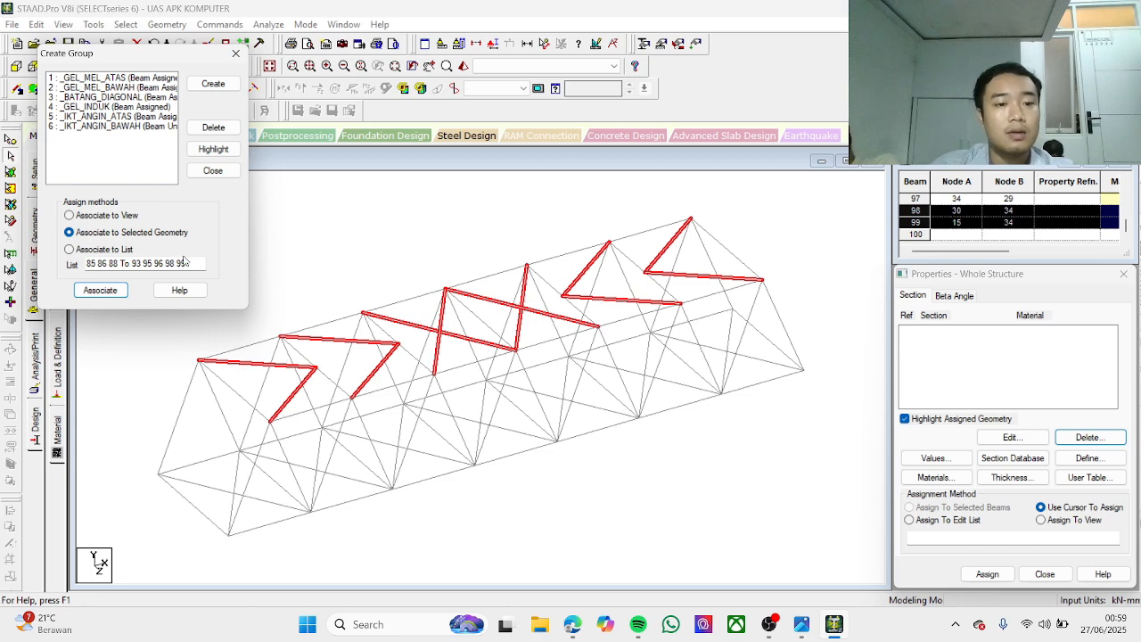
Step: Associate all crossing diagonal wind bracing members in the bottom plane of the bridge with the IKT_ANGIN_BAWAH group as selected geometry
{"action": "left_click", "coordinate": [151, 127]}
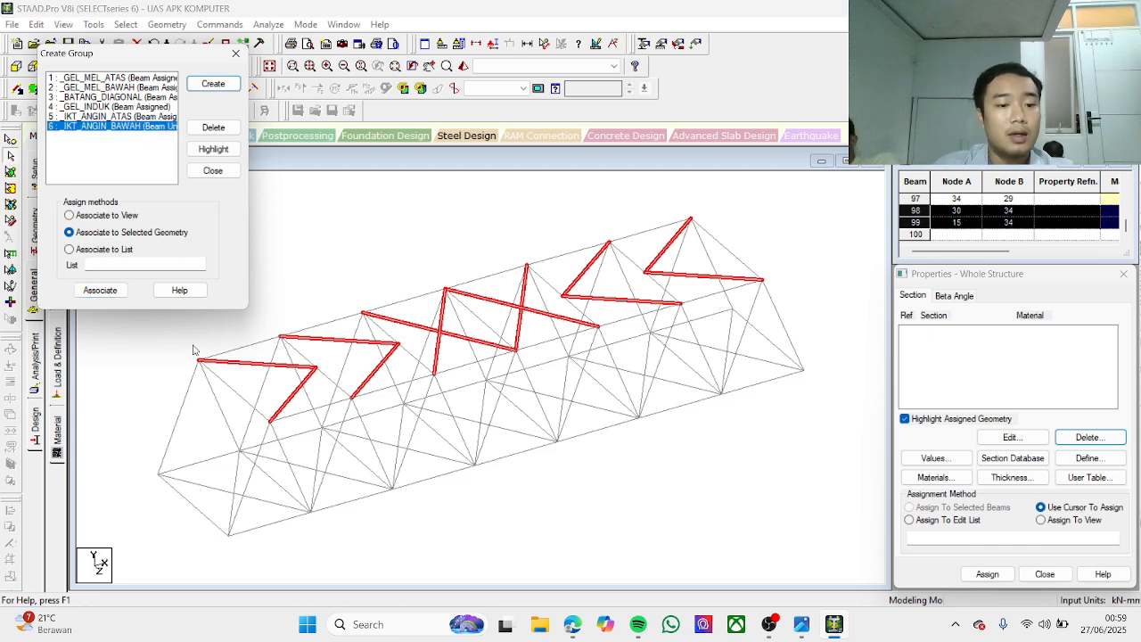
{"action": "left_click", "coordinate": [169, 384]}
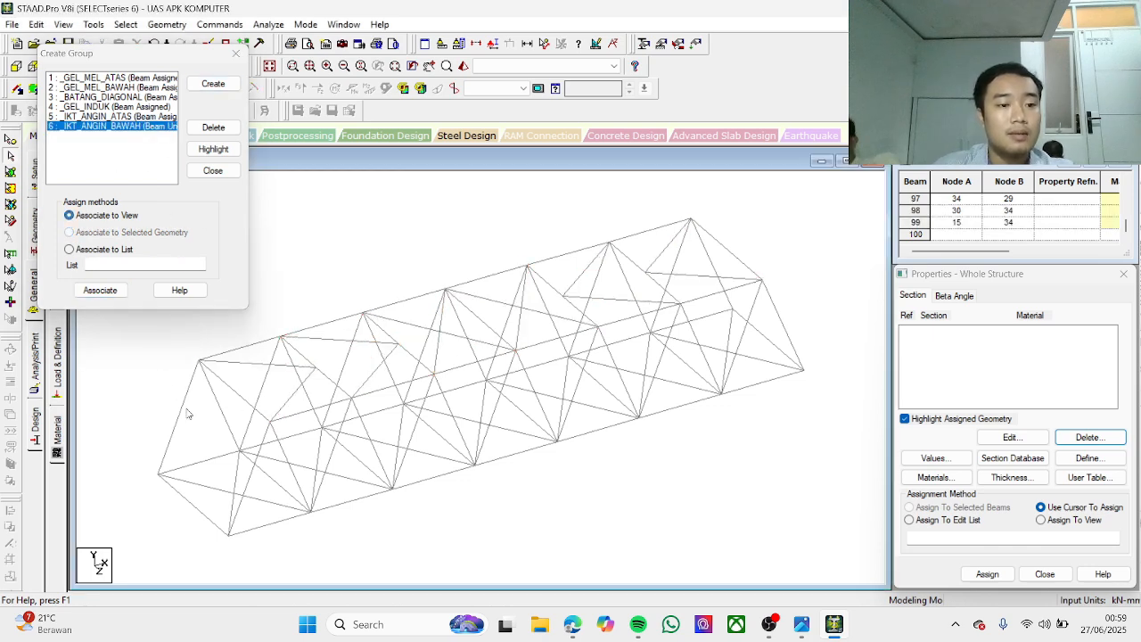
{"action": "left_click", "coordinate": [234, 478]}
{"action": "left_click", "coordinate": [627, 345]}
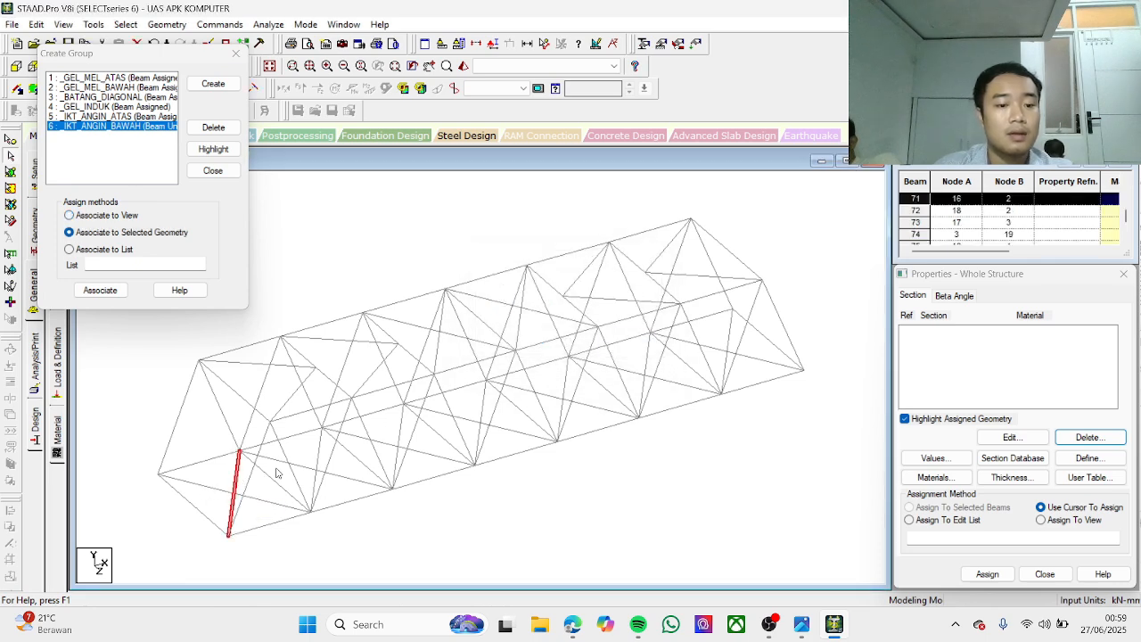
{"action": "left_click", "coordinate": [204, 485], "text": "ctrl"}
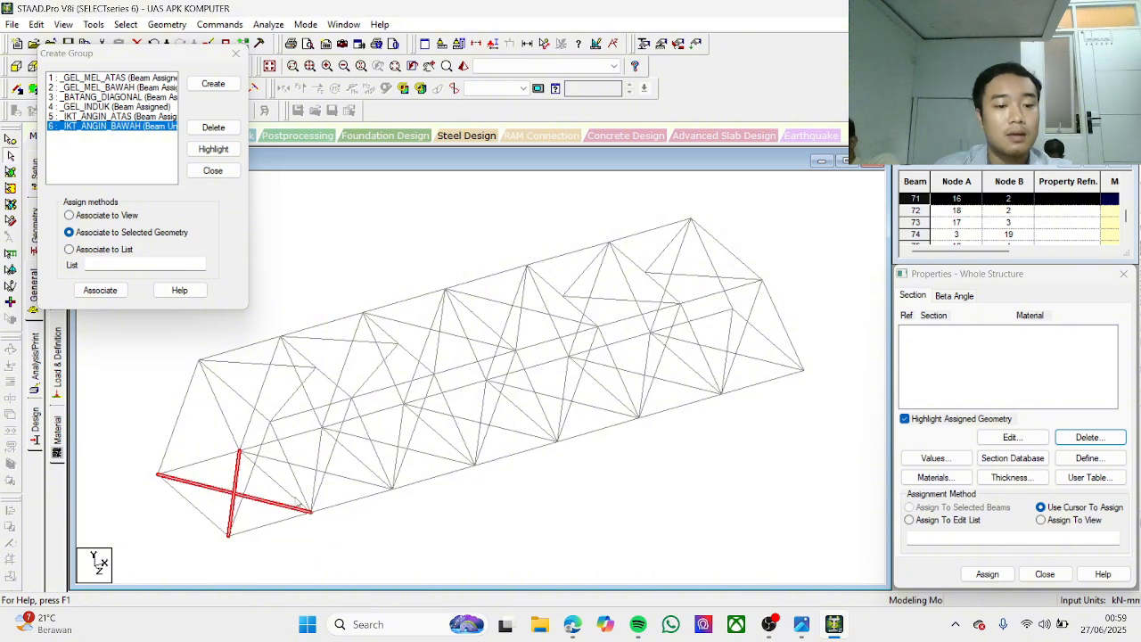
{"action": "left_click", "coordinate": [306, 470], "text": "ctrl"}
{"action": "left_click", "coordinate": [317, 453], "text": "ctrl"}
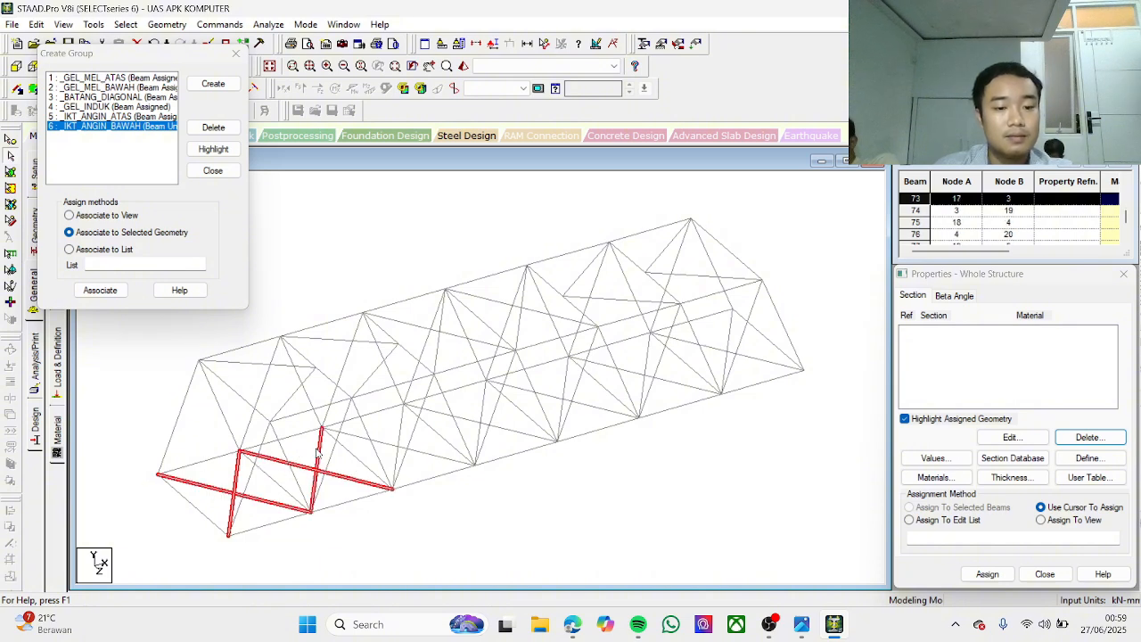
{"action": "left_click", "coordinate": [378, 443], "text": "ctrl"}
{"action": "left_click", "coordinate": [398, 434], "text": "ctrl"}
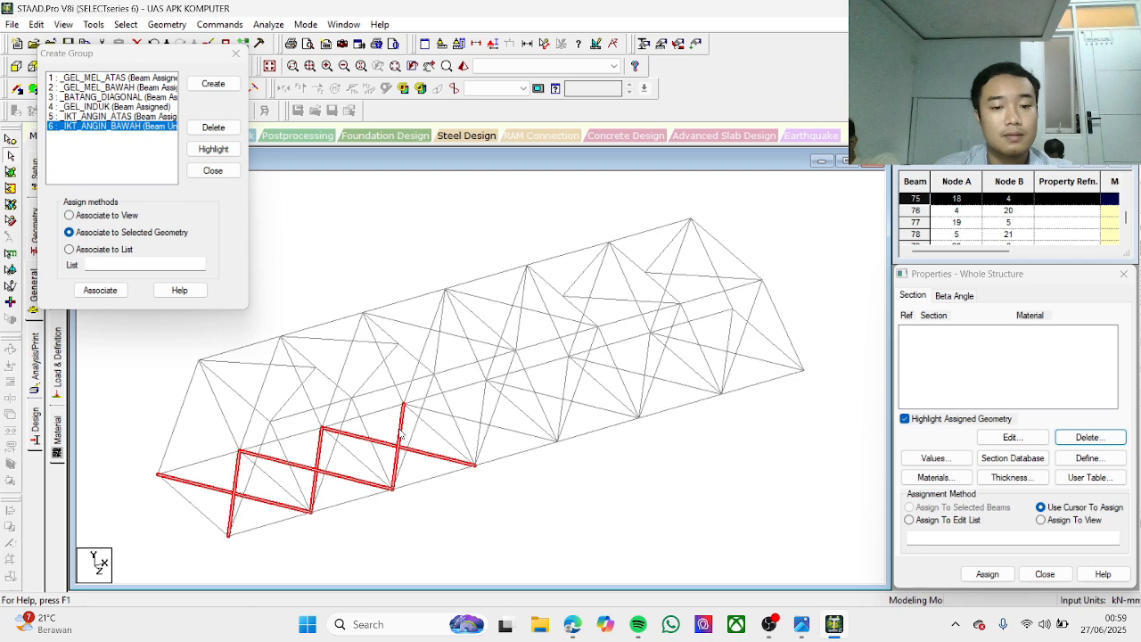
{"action": "left_click", "coordinate": [467, 418], "text": "ctrl"}
{"action": "left_click", "coordinate": [483, 410], "text": "ctrl"}
{"action": "left_click", "coordinate": [554, 398], "text": "ctrl"}
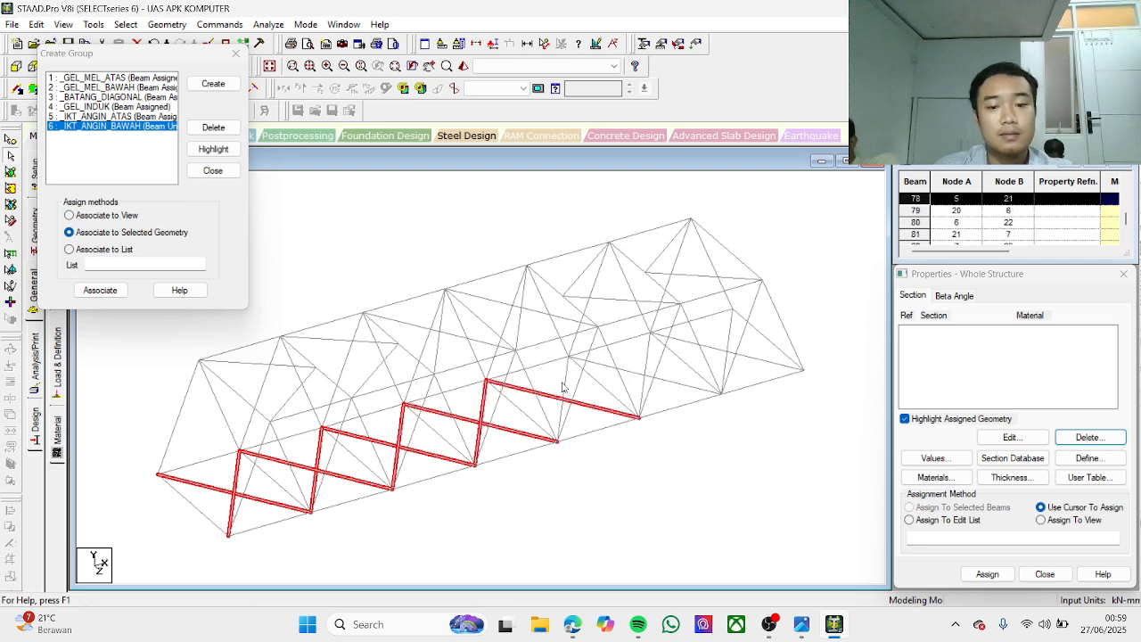
{"action": "left_click", "coordinate": [563, 389], "text": "ctrl"}
{"action": "left_click", "coordinate": [625, 371], "text": "ctrl"}
{"action": "left_click", "coordinate": [647, 359], "text": "ctrl"}
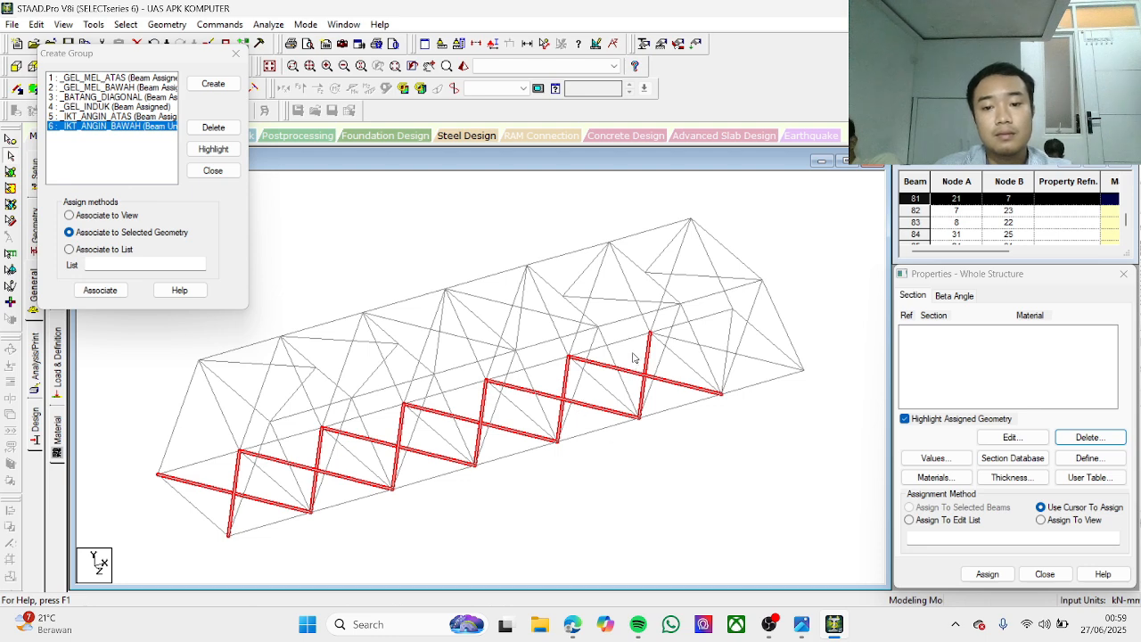
{"action": "left_click", "coordinate": [714, 348], "text": "ctrl"}
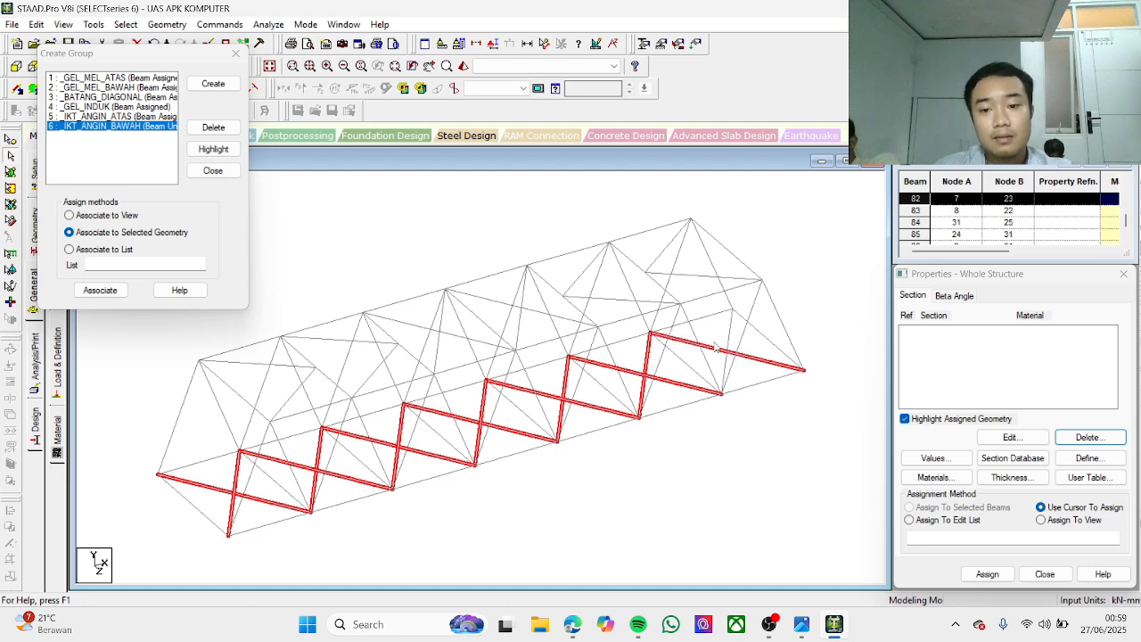
{"action": "left_click", "coordinate": [730, 331], "text": "ctrl"}
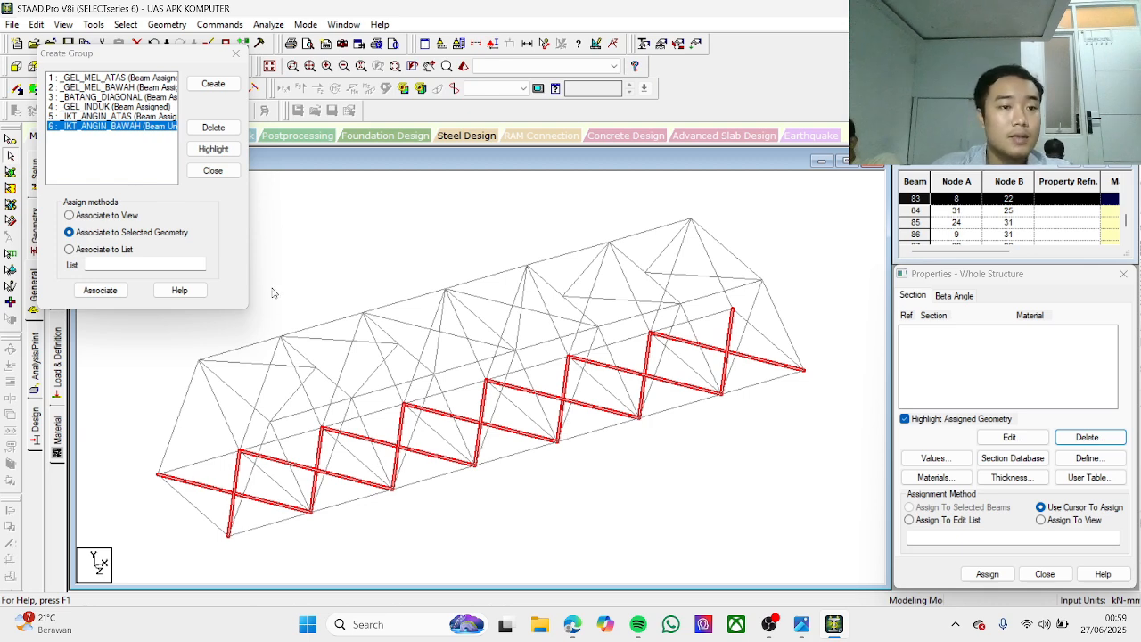
{"action": "left_click", "coordinate": [100, 290]}
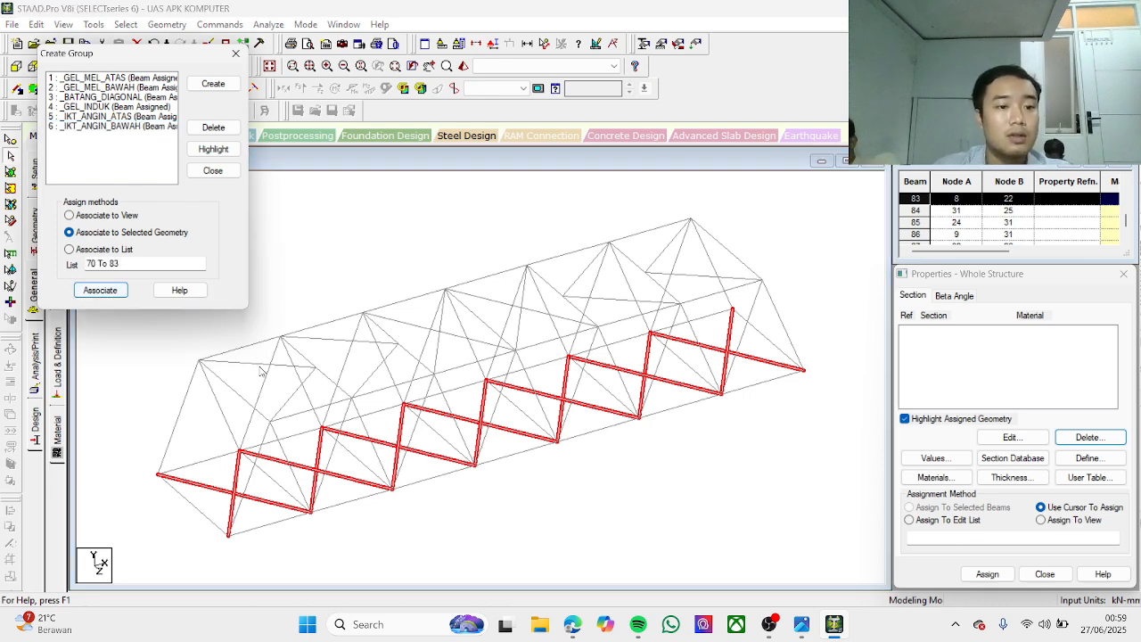
{"action": "left_click", "coordinate": [224, 175]}
Step: Create a new user-provided section table with the WIDE FLANGE section type
{"action": "left_click", "coordinate": [94, 25]}
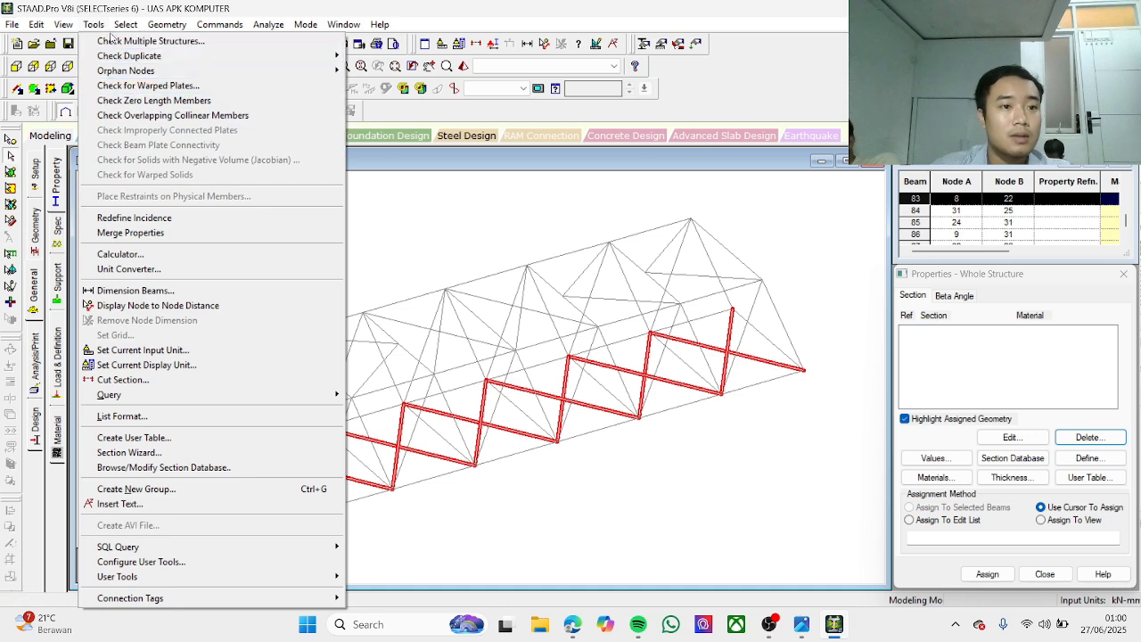
{"action": "left_click", "coordinate": [263, 438]}
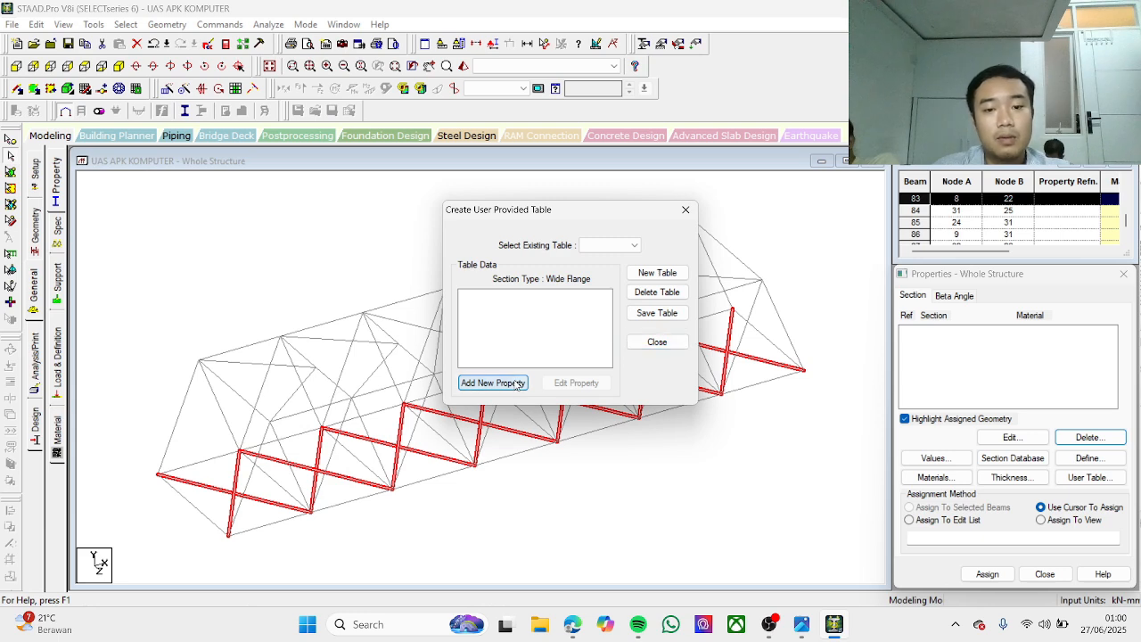
{"action": "left_click", "coordinate": [620, 247]}
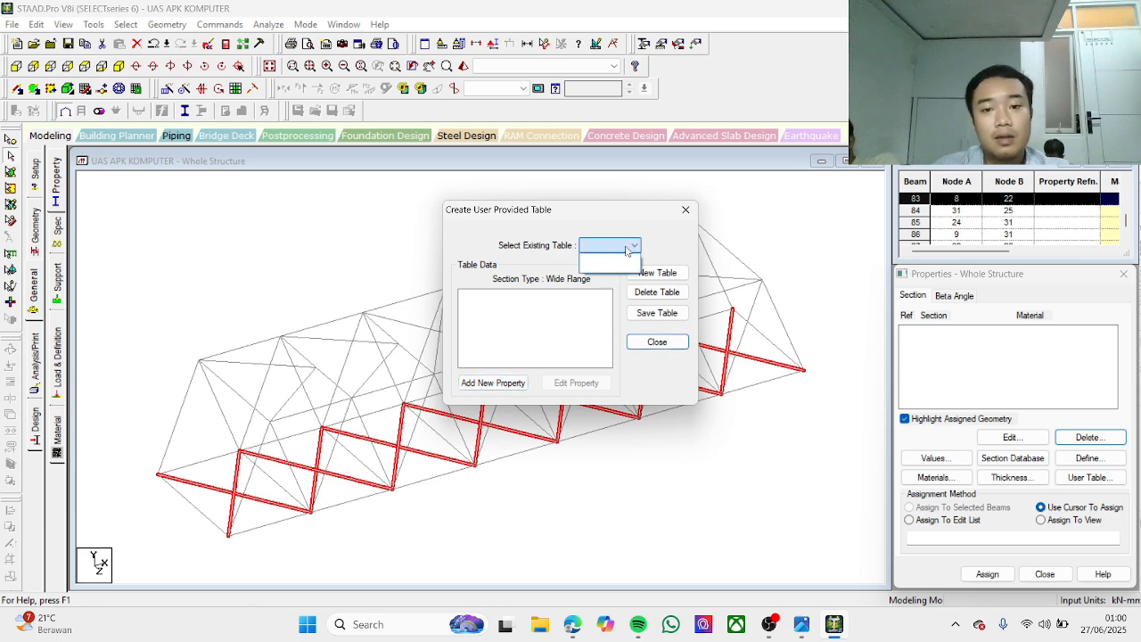
{"action": "left_click", "coordinate": [626, 251]}
{"action": "left_click", "coordinate": [657, 271]}
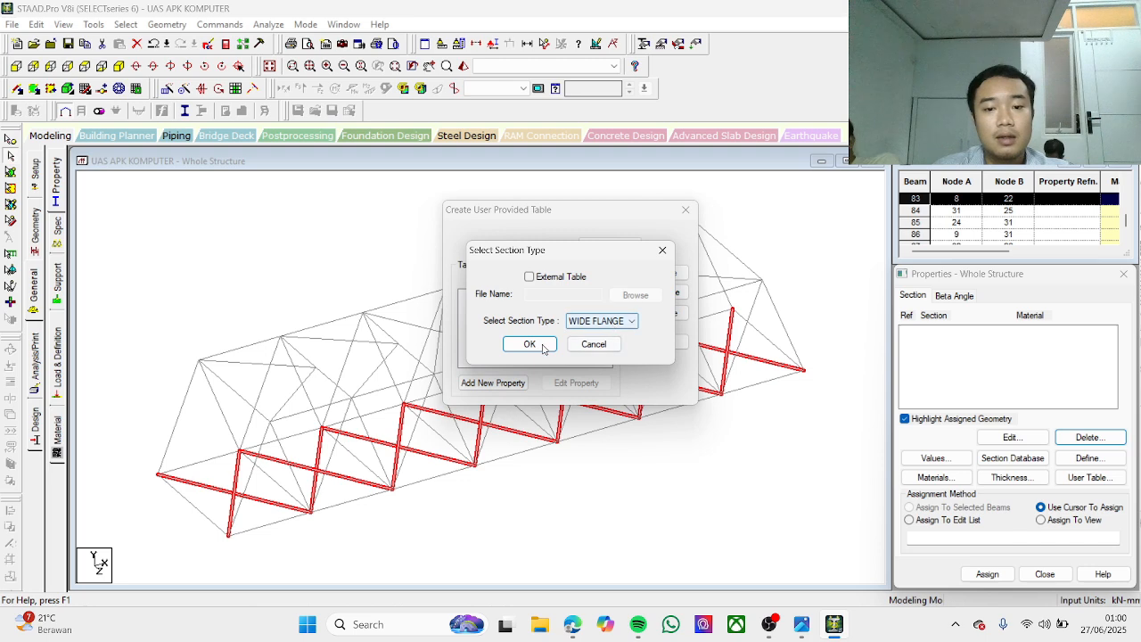
{"action": "left_click", "coordinate": [529, 344]}
Step: Add wide flange section GEL_MEL_ATAS with D 300, TF 8, WF 150, TW 5.5, TF1 8 and WF1 150 mm, calculating its section properties
{"action": "left_click", "coordinate": [492, 382]}
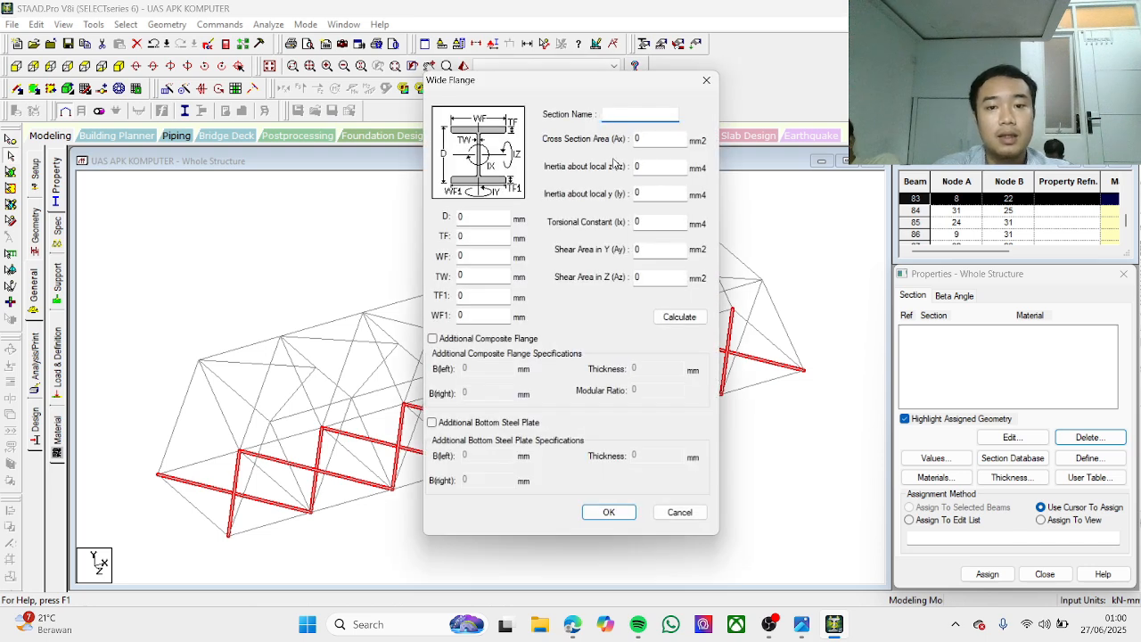
{"action": "type", "text": "GEL_"}
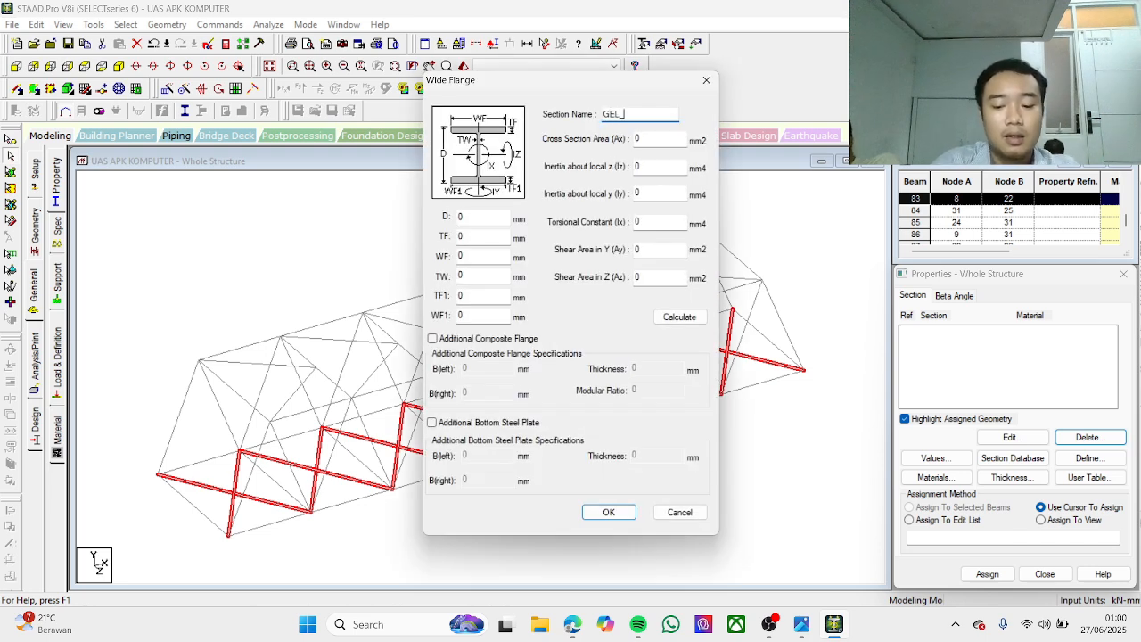
{"action": "type", "text": "MEL_ATAS"}
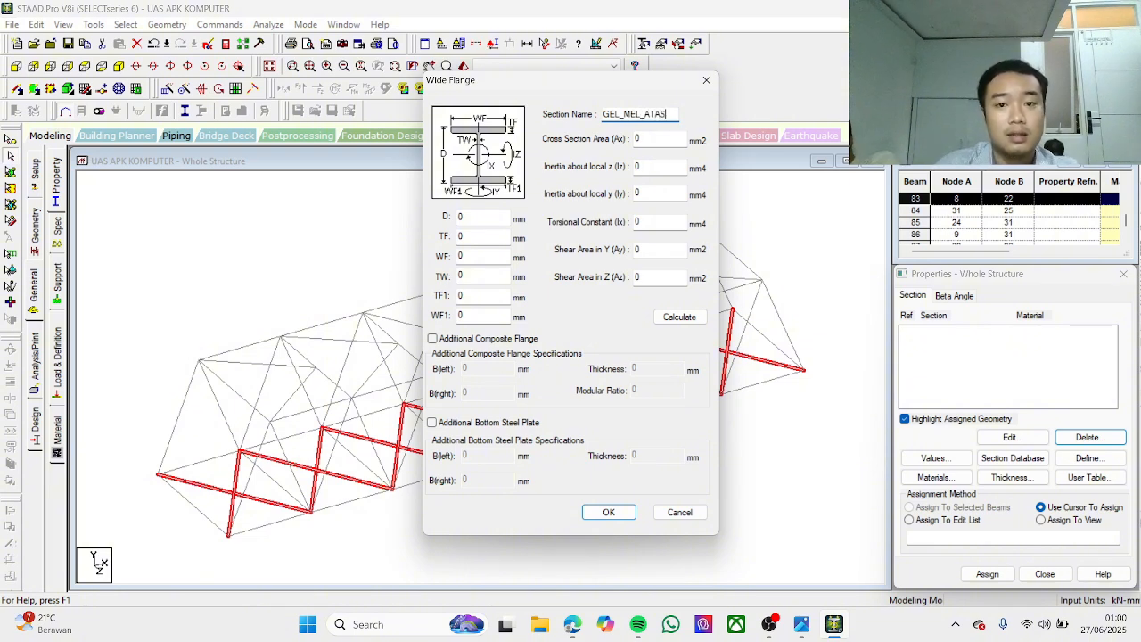
{"action": "key", "text": "Tab"}
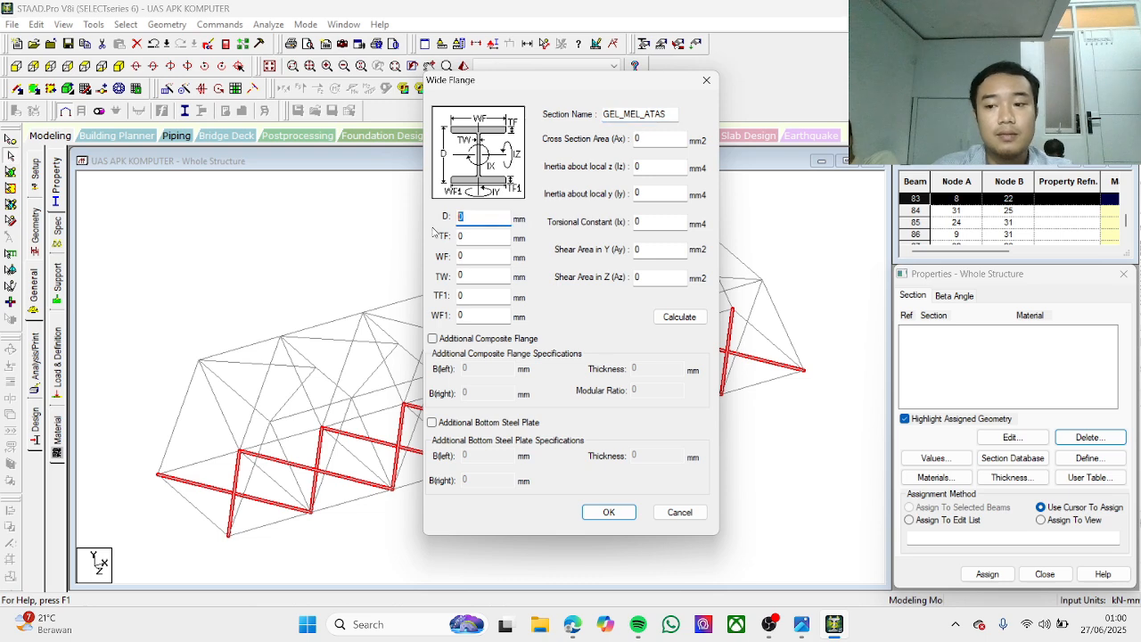
{"action": "type", "text": "3"}
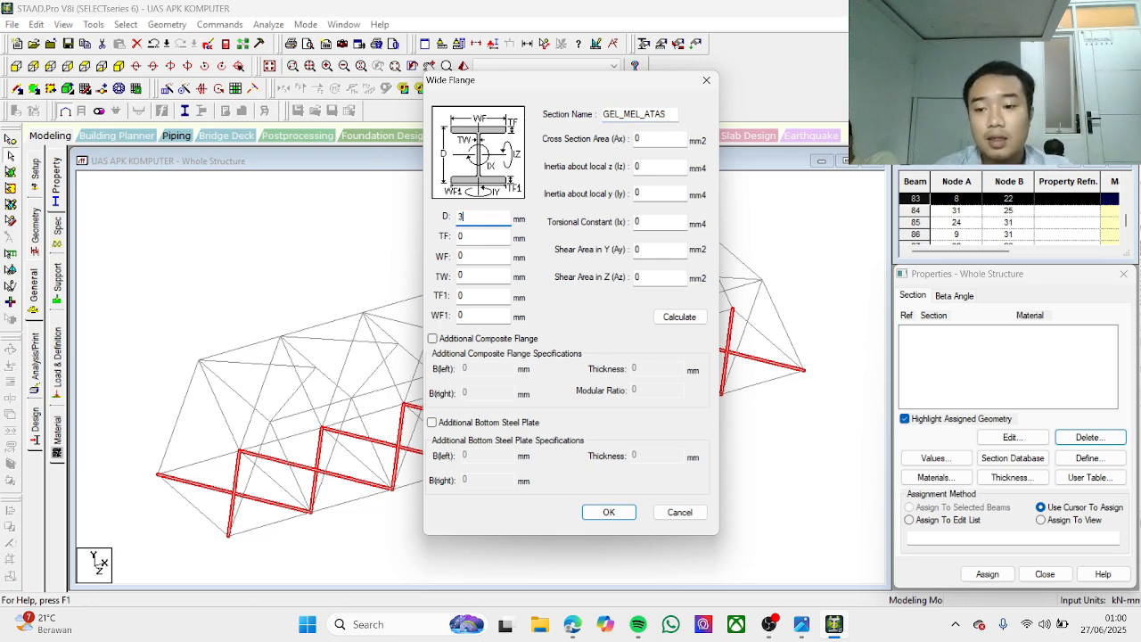
{"action": "type", "text": "00"}
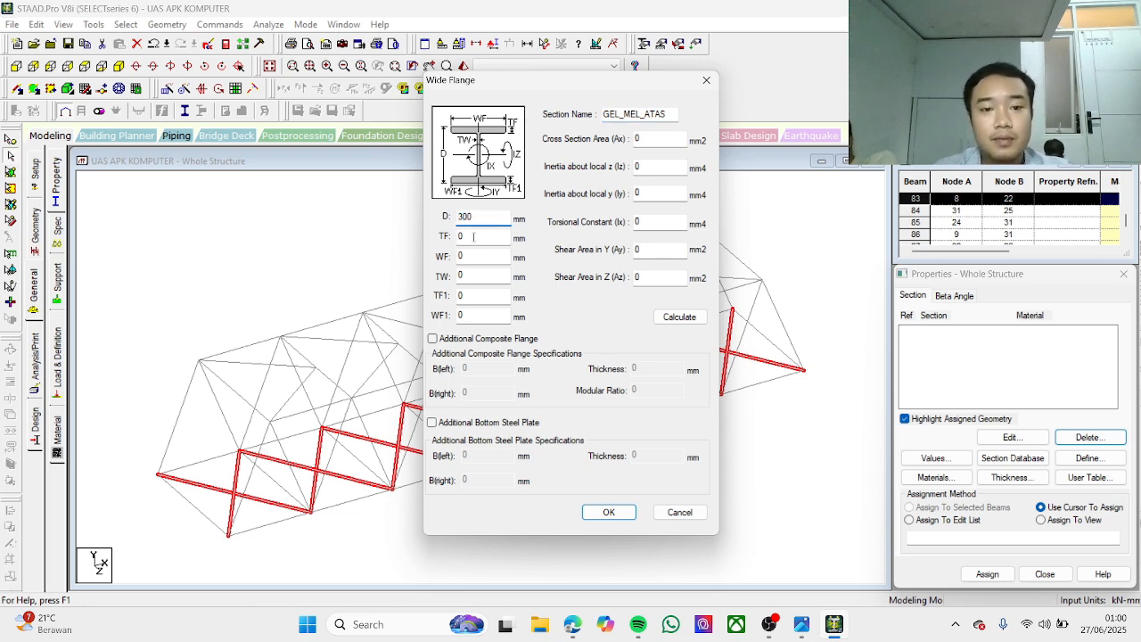
{"action": "key", "text": "Tab"}
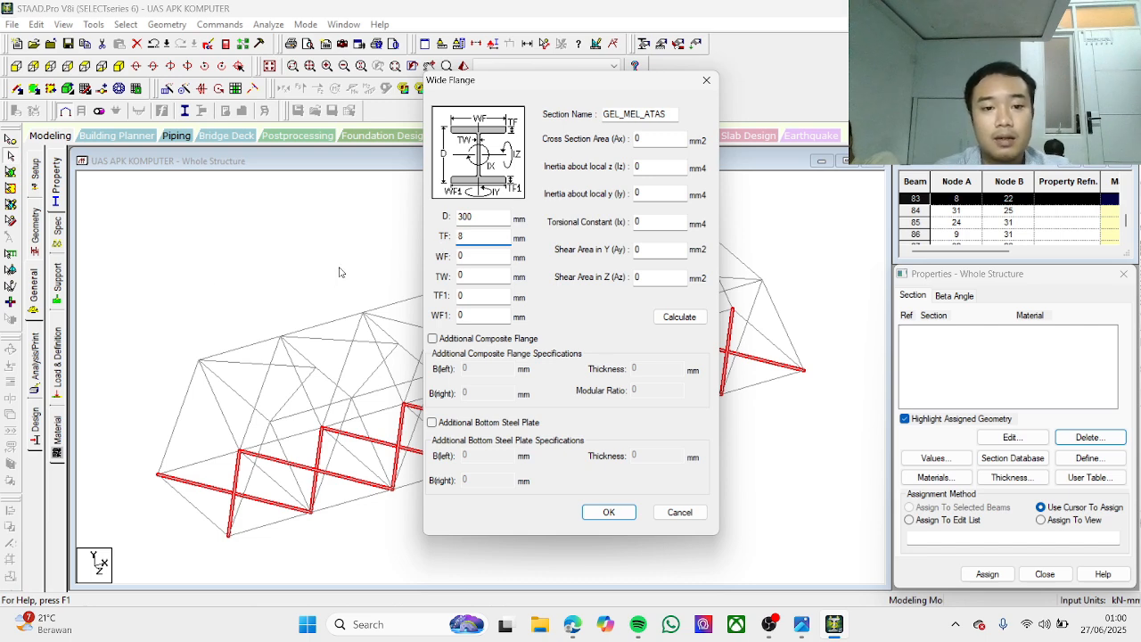
{"action": "key", "text": "Tab"}
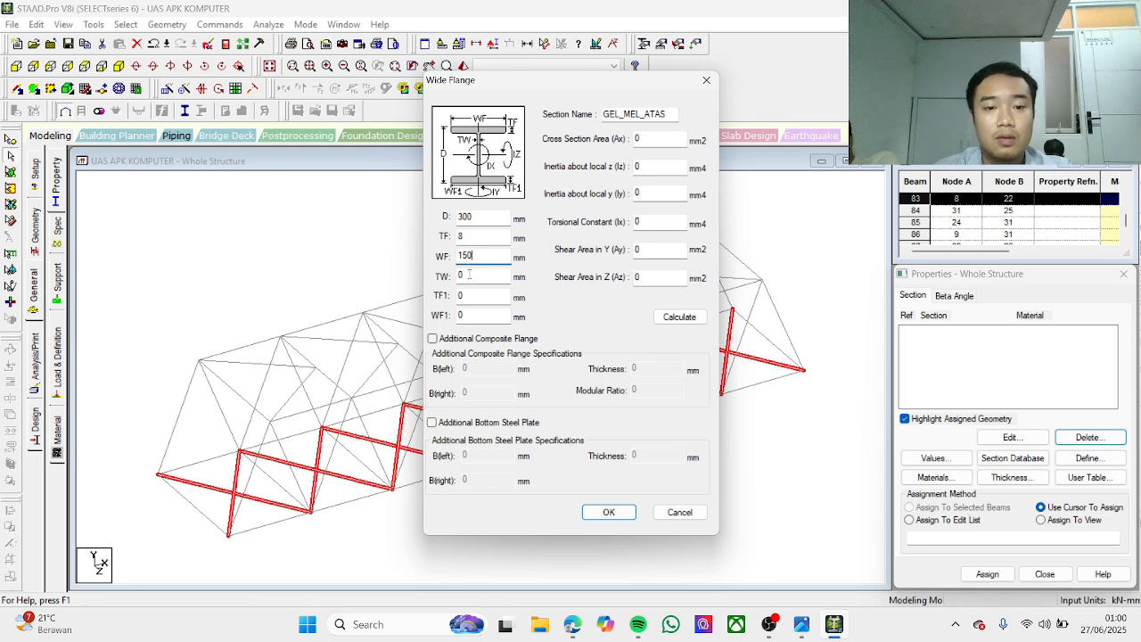
{"action": "key", "text": "Tab"}
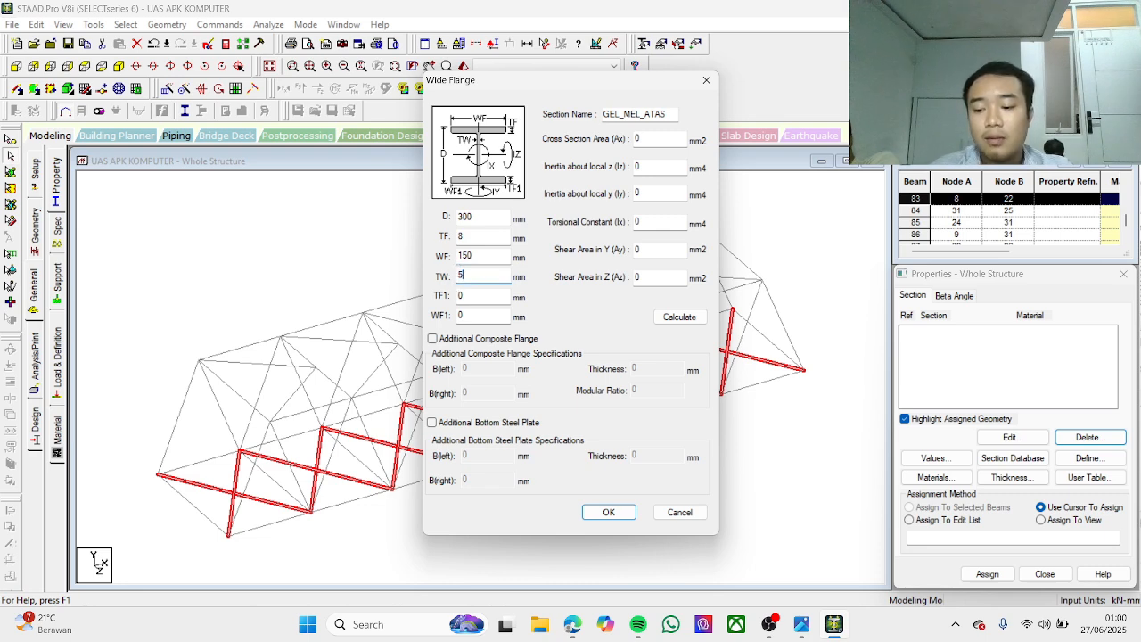
{"action": "key", "text": "Tab"}
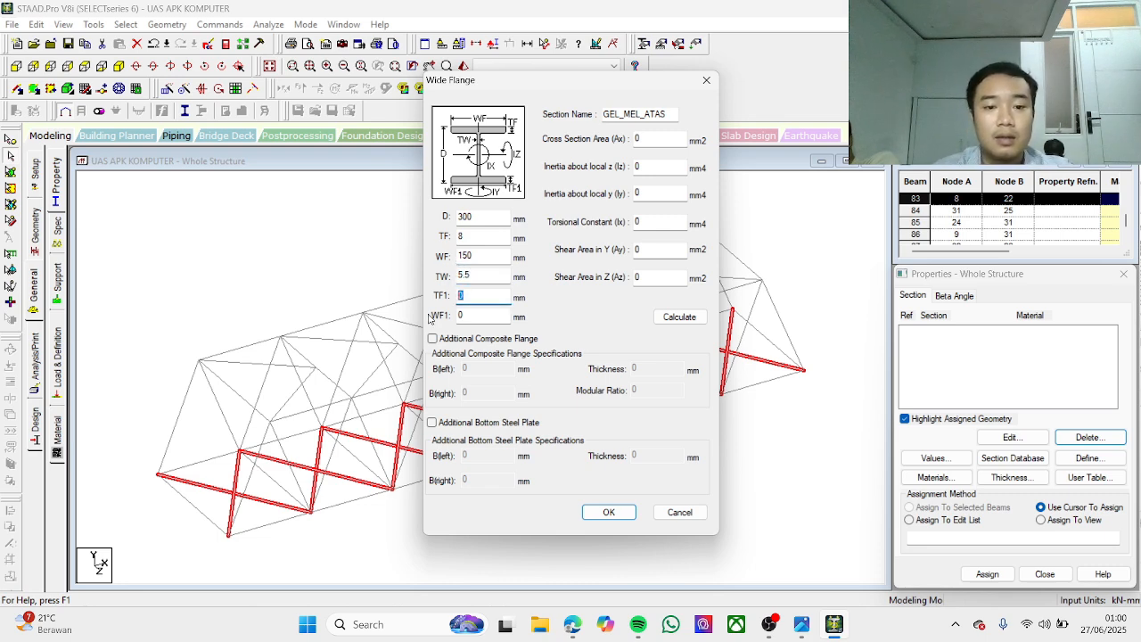
{"action": "type", "text": "8"}
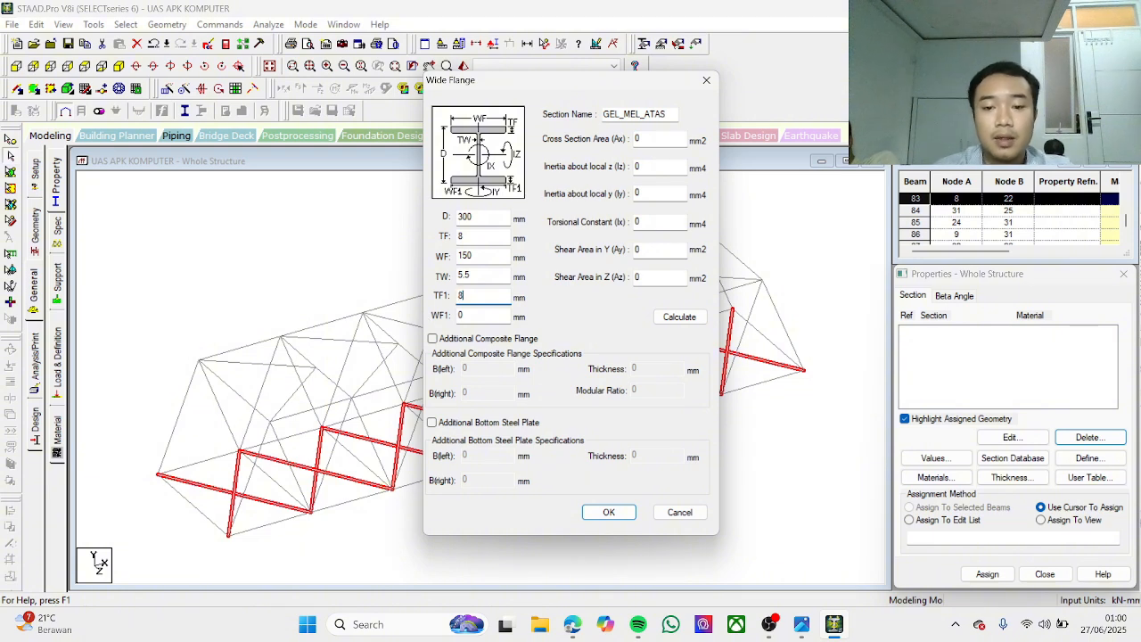
{"action": "key", "text": "Tab"}
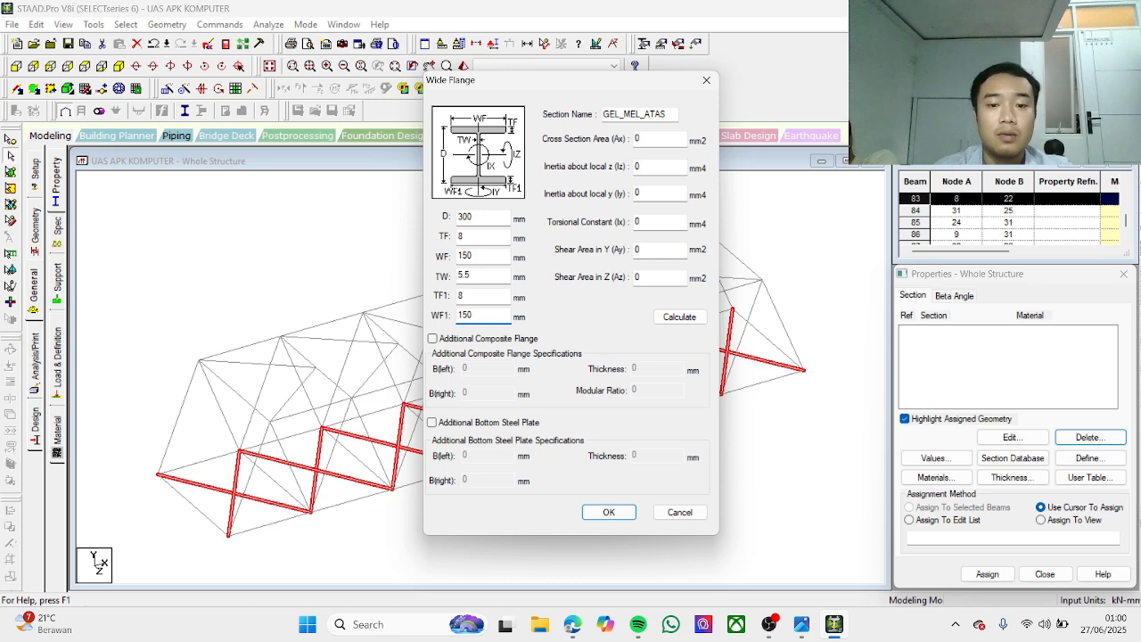
{"action": "type", "text": "150"}
{"action": "left_click", "coordinate": [680, 317]}
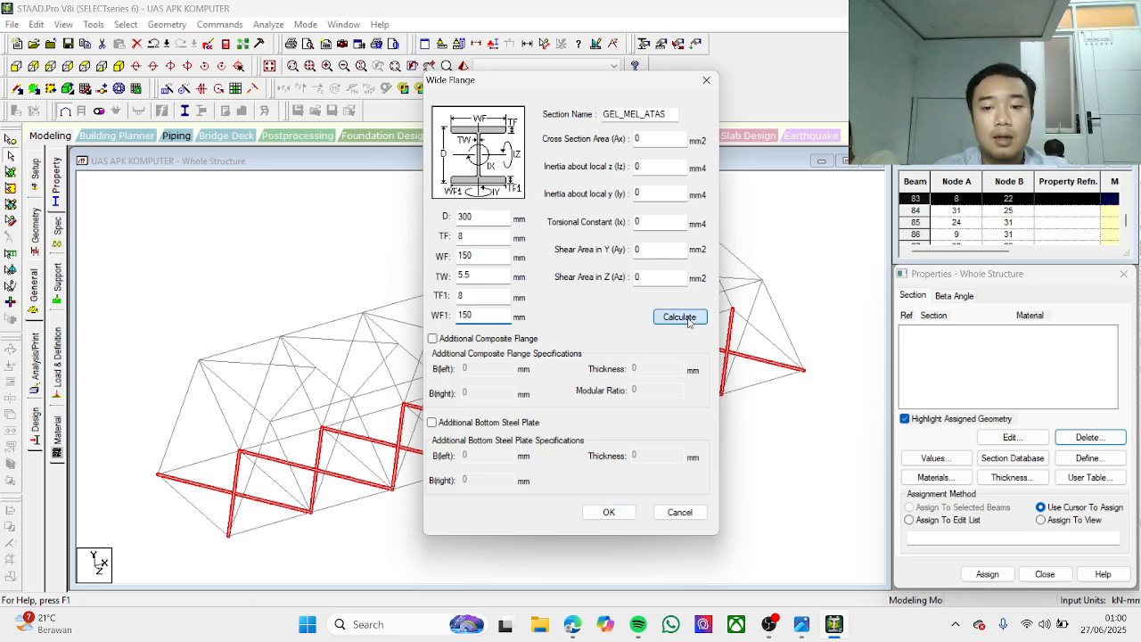
{"action": "left_click", "coordinate": [608, 511]}
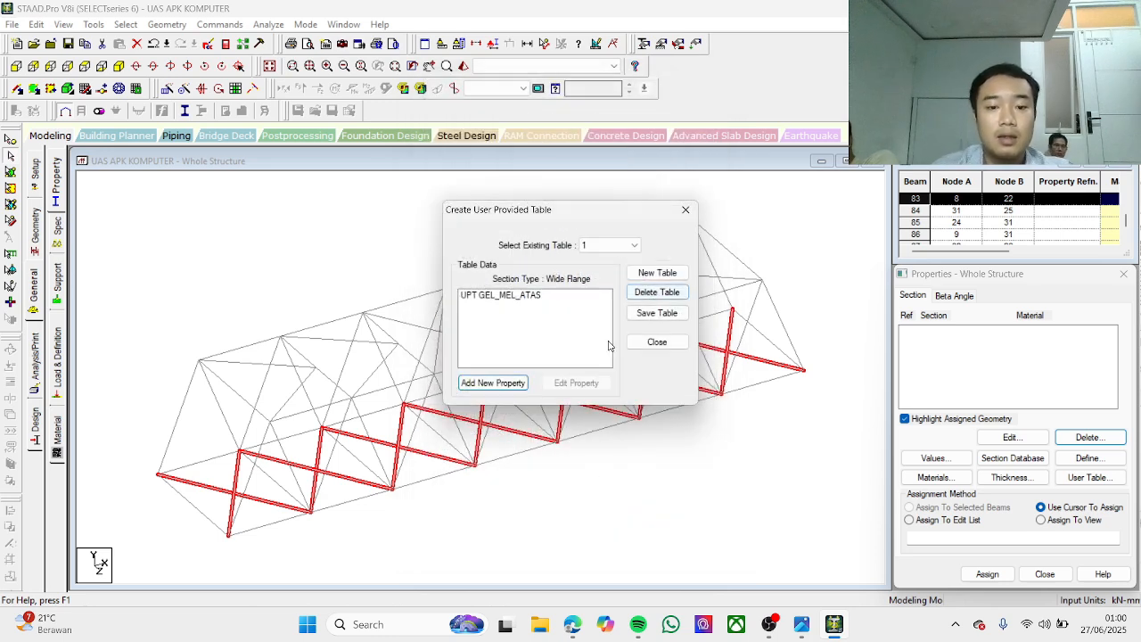
Step: Start a new wide flange section named GEL_MEL_BAWAH with D 400, TF 14 and WF 300 mm
{"action": "left_click", "coordinate": [526, 383]}
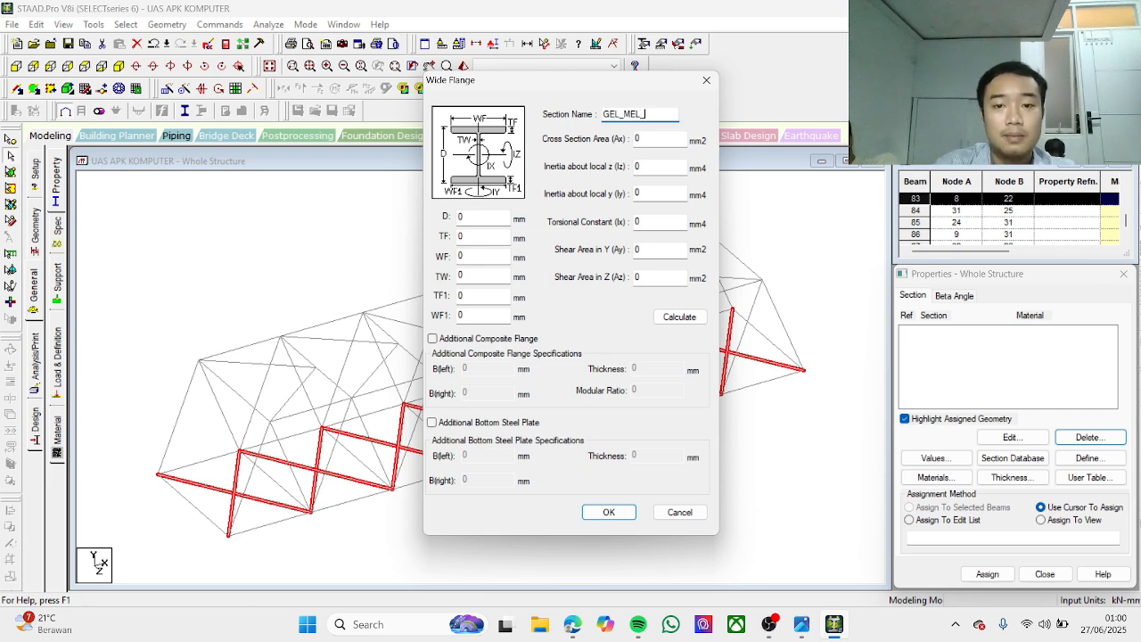
{"action": "type", "text": "GEL_MEL_BAWAH"}
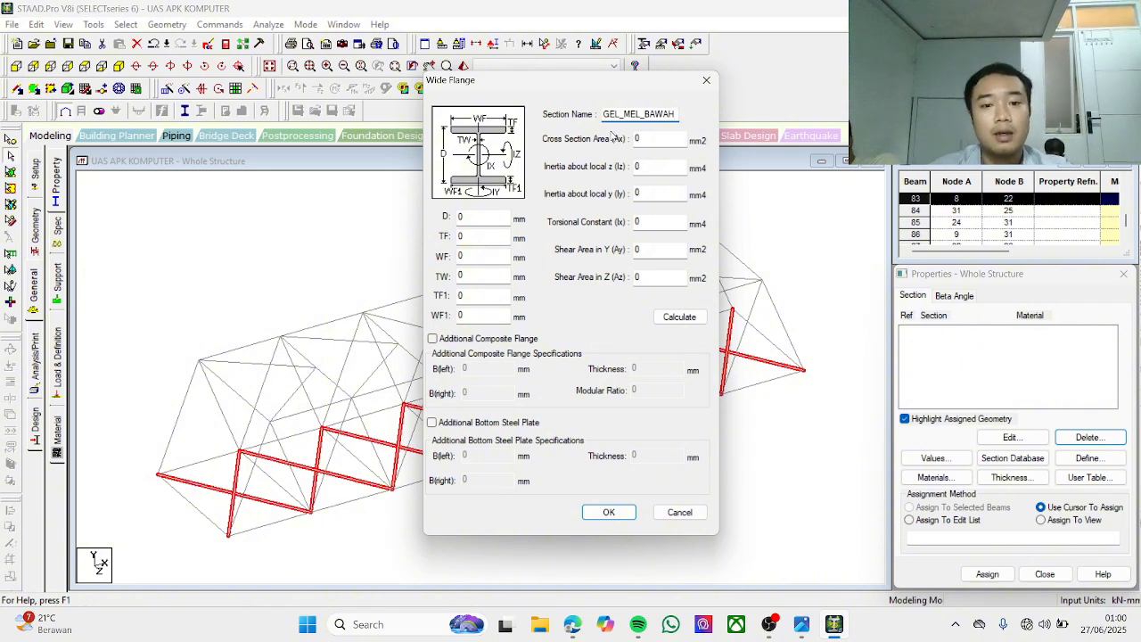
{"action": "key", "text": "Tab"}
{"action": "type", "text": "4"}
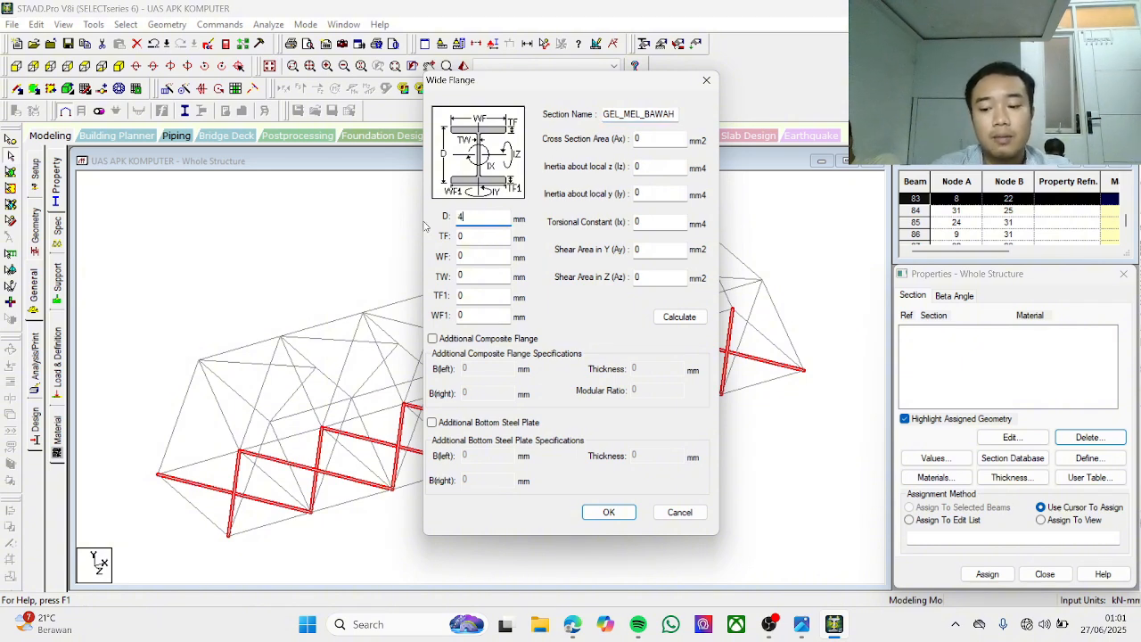
{"action": "type", "text": "00"}
{"action": "double_click", "coordinate": [472, 236]}
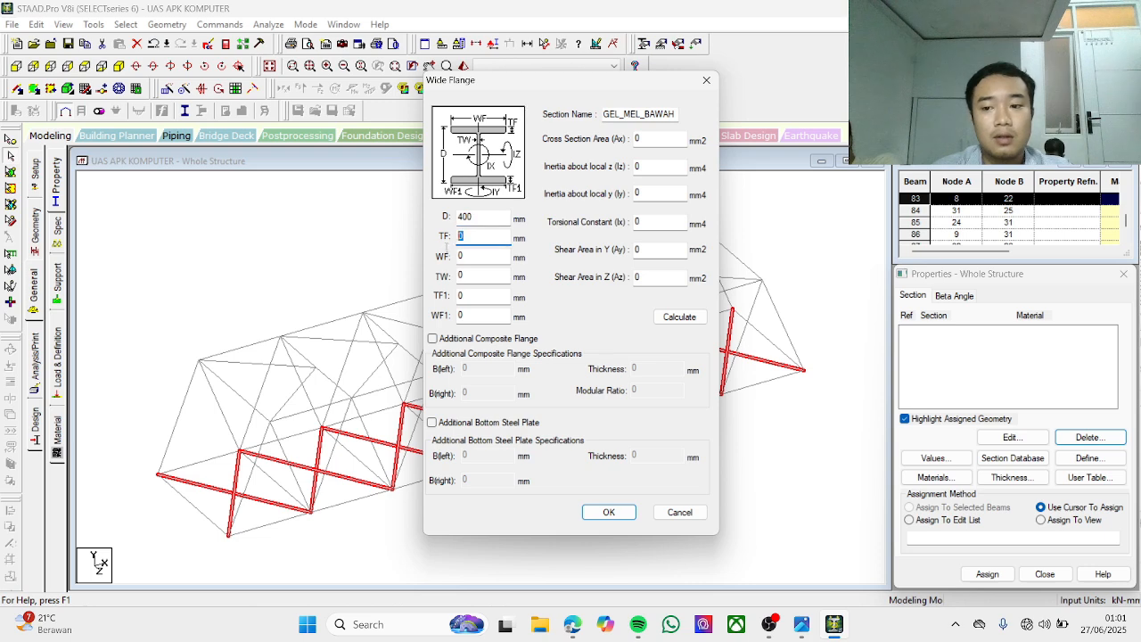
{"action": "type", "text": "14"}
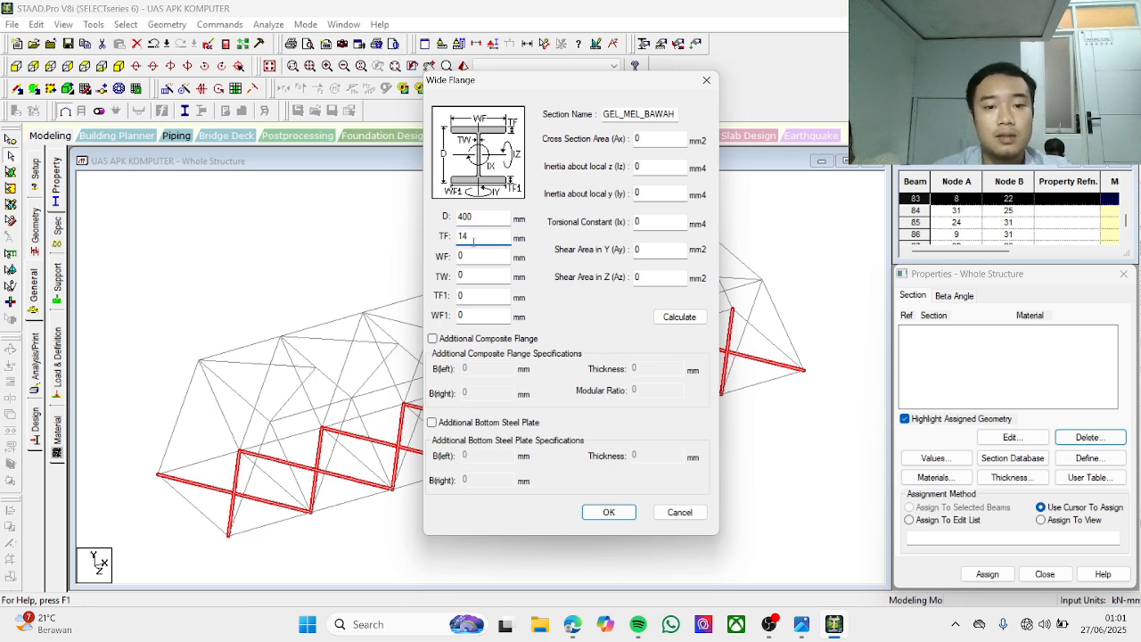
{"action": "double_click", "coordinate": [471, 255]}
{"action": "type", "text": "300"}
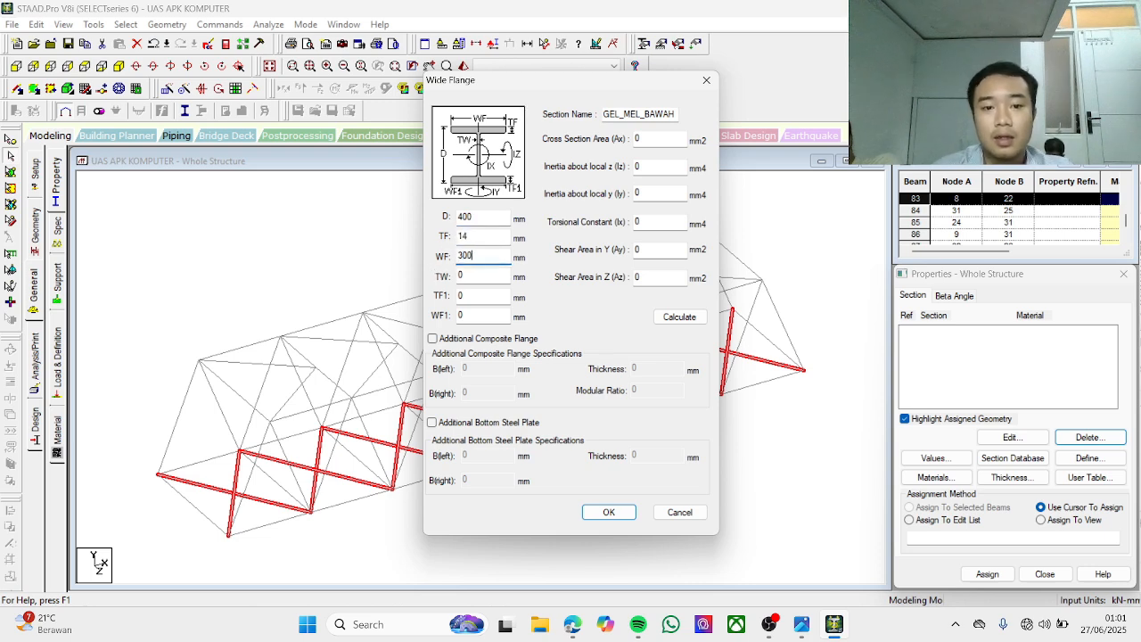
Step: Set GEL_MEL_BAWAH's TW to 9, TF1 to 14 and WF1 to 300 mm, then calculate its properties and add it to the table
{"action": "key", "text": "Tab"}
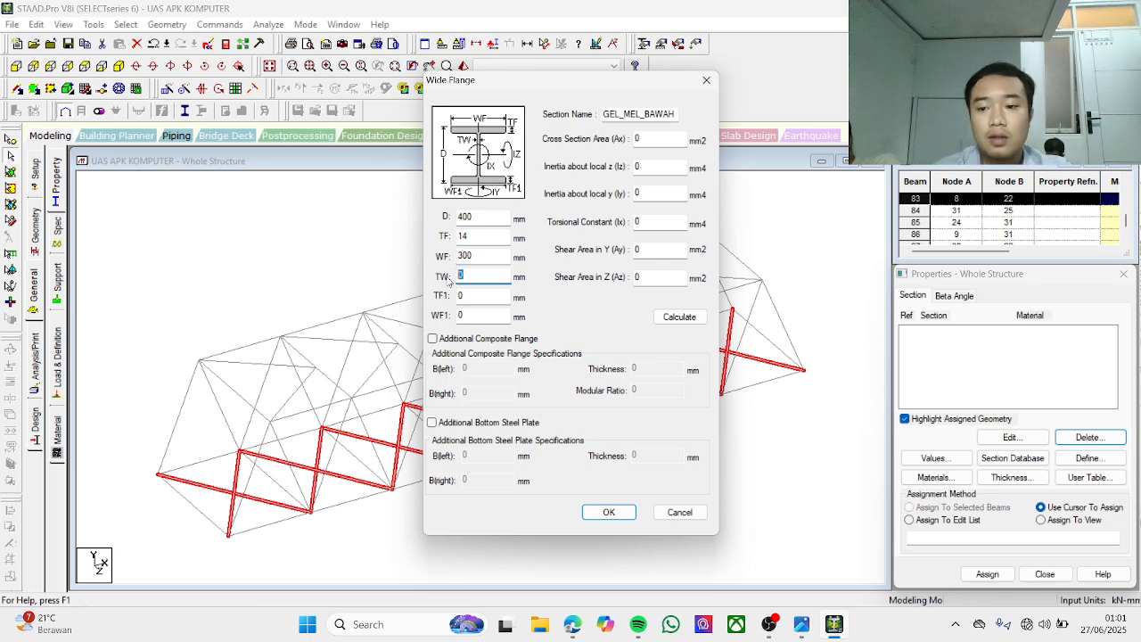
{"action": "type", "text": "9"}
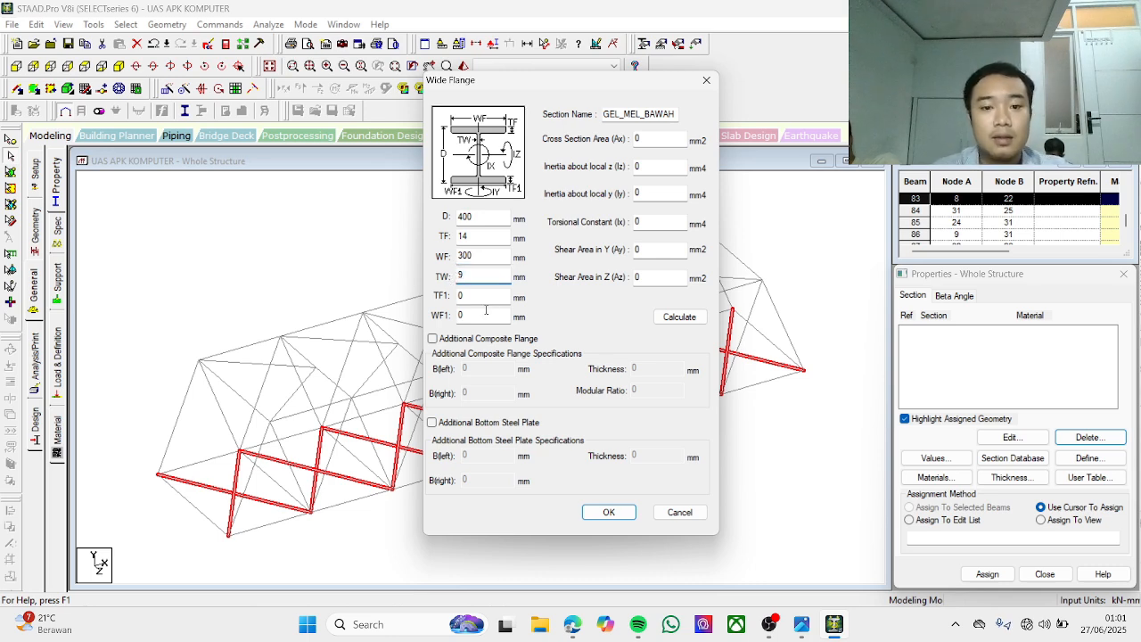
{"action": "key", "text": "Tab"}
{"action": "type", "text": "14"}
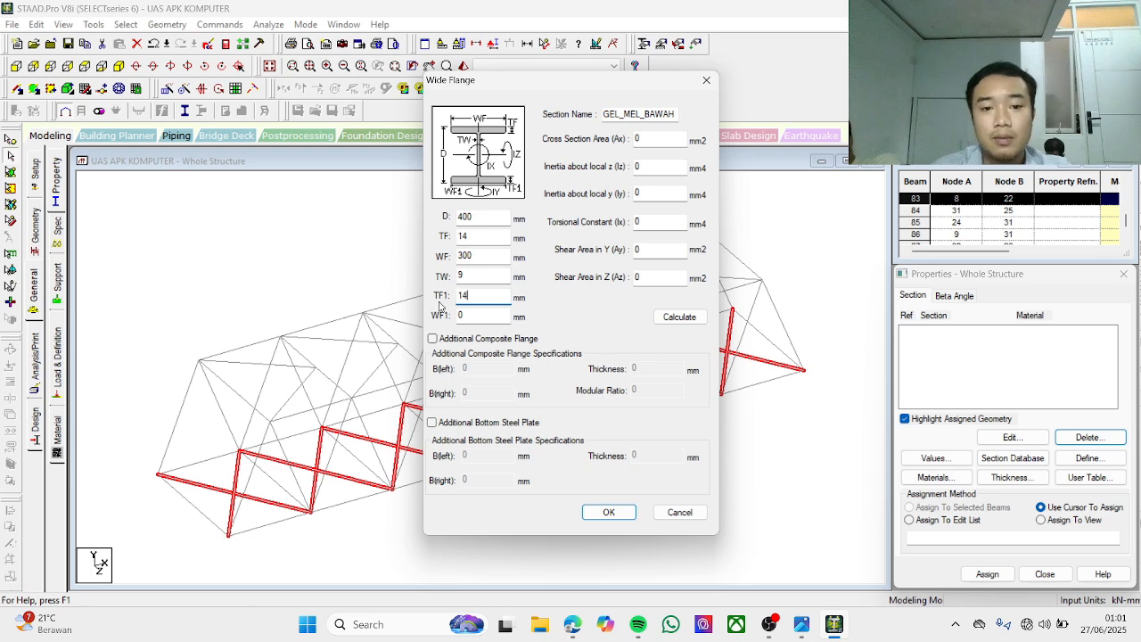
{"action": "key", "text": "Tab"}
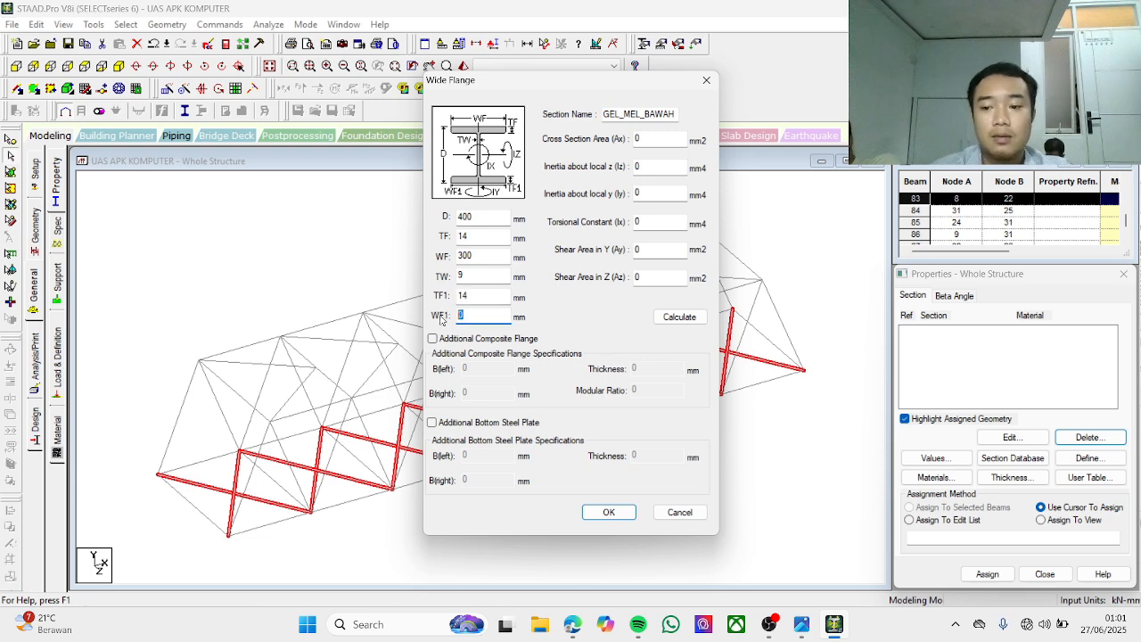
{"action": "type", "text": "300"}
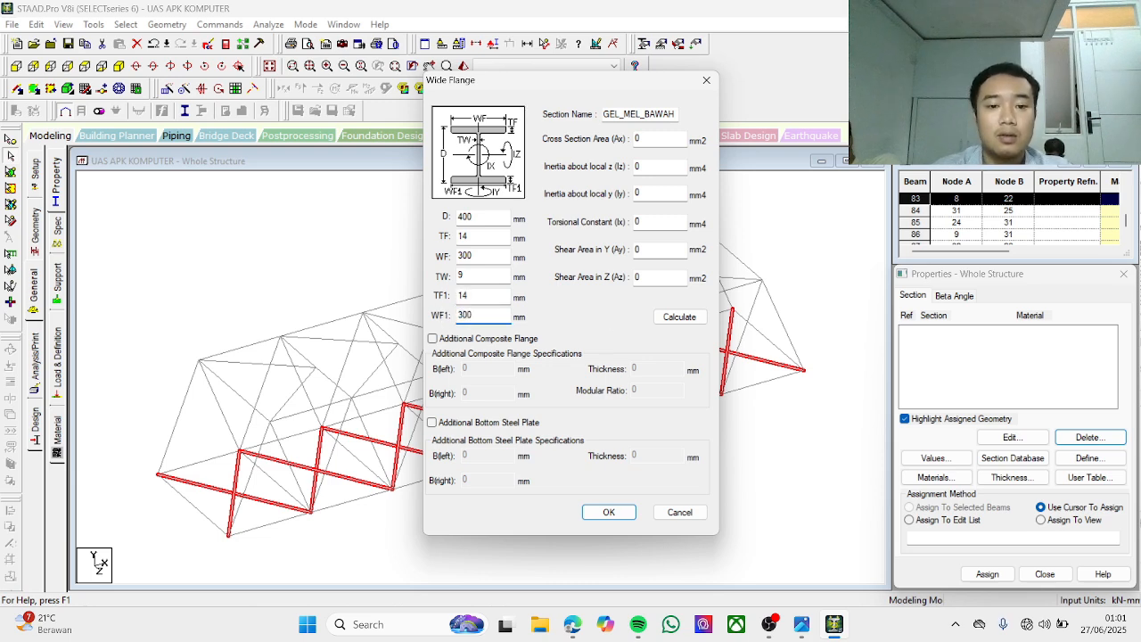
{"action": "left_click", "coordinate": [679, 317]}
{"action": "left_click", "coordinate": [614, 512]}
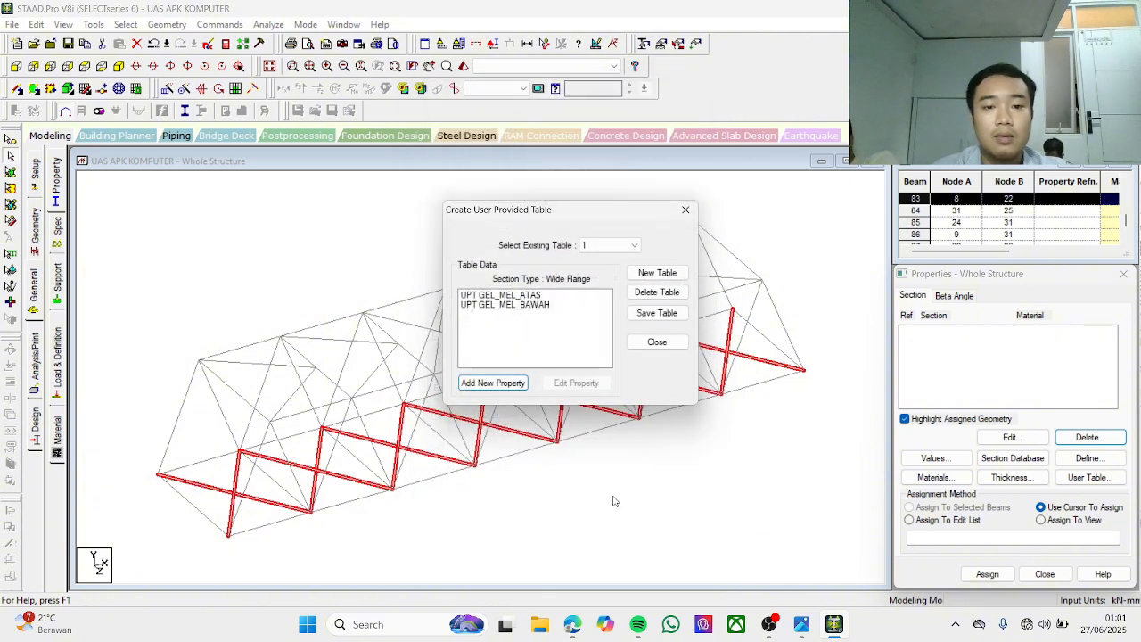
Step: Start a new wide flange section named BATANG_DIAGONAL with D 400, TF 13 and WF 200 mm
{"action": "left_click", "coordinate": [499, 381]}
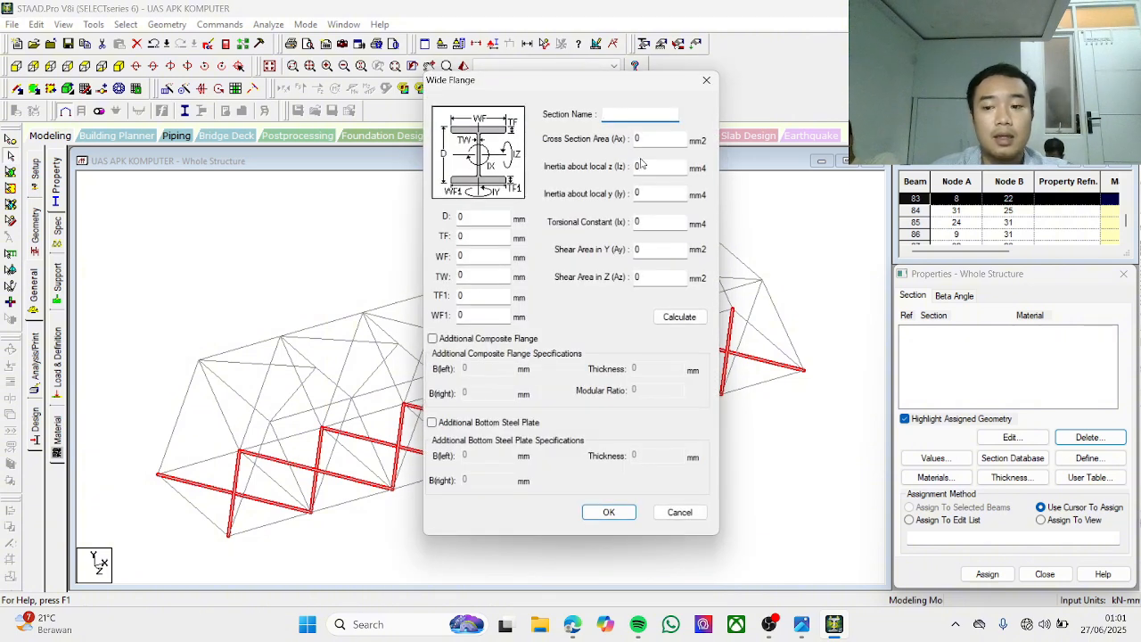
{"action": "type", "text": "BATANG"}
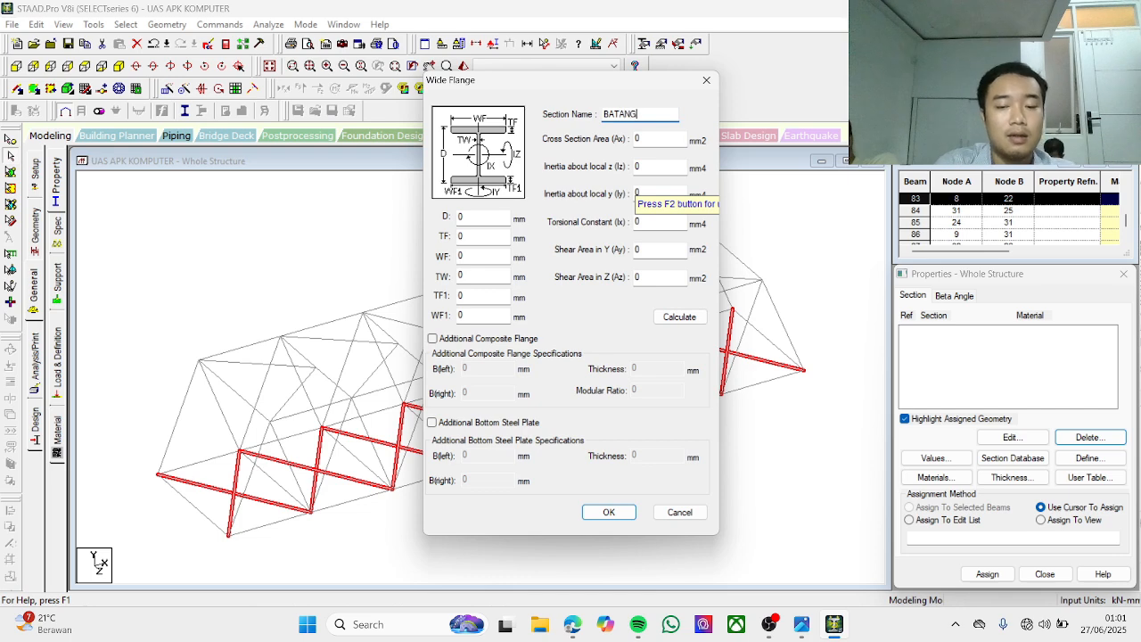
{"action": "type", "text": "_D"}
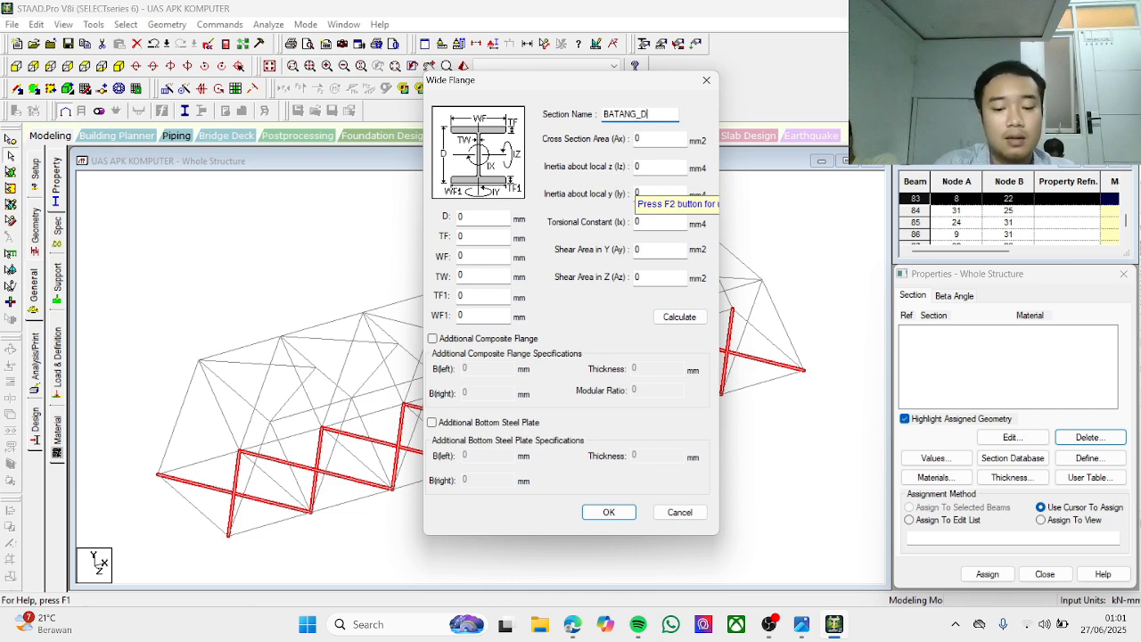
{"action": "type", "text": "IAGONAL"}
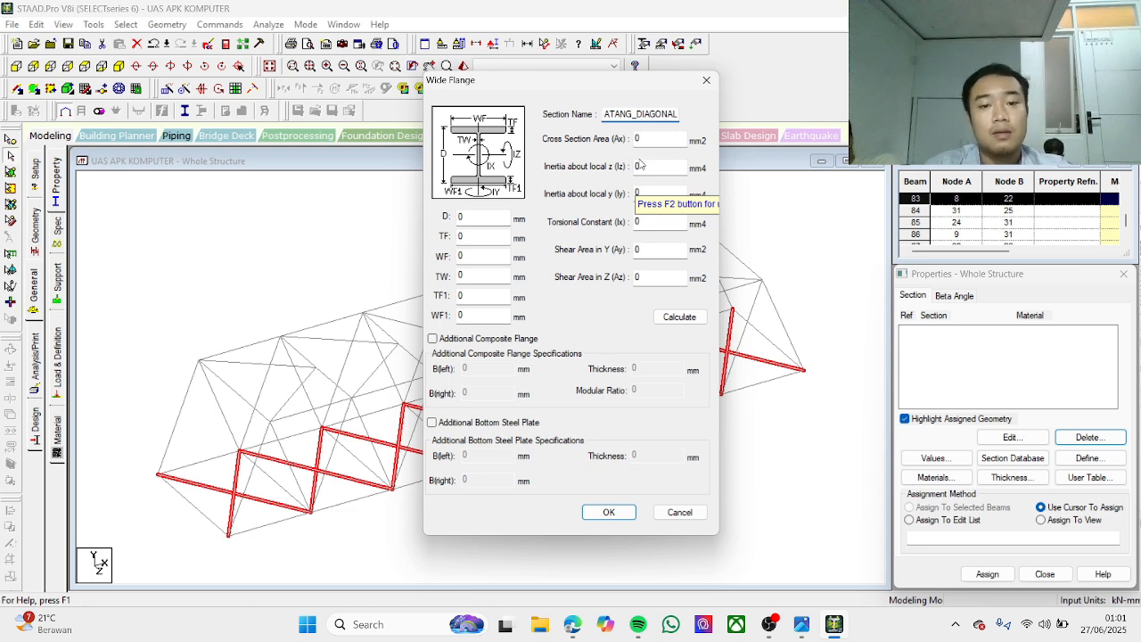
{"action": "key", "text": "Tab"}
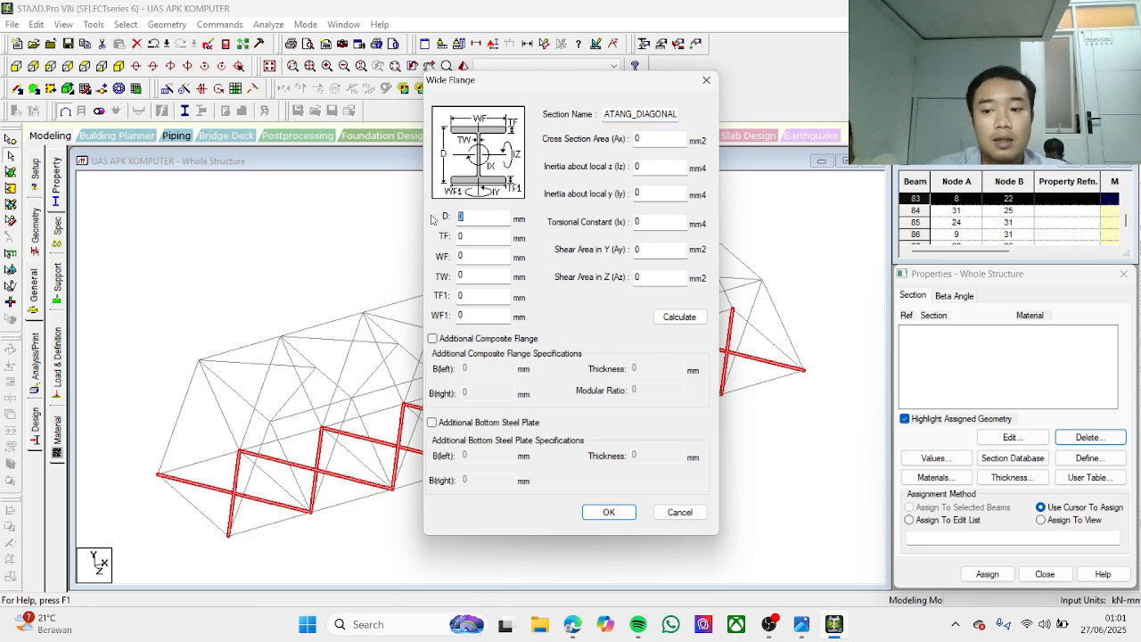
{"action": "type", "text": "400"}
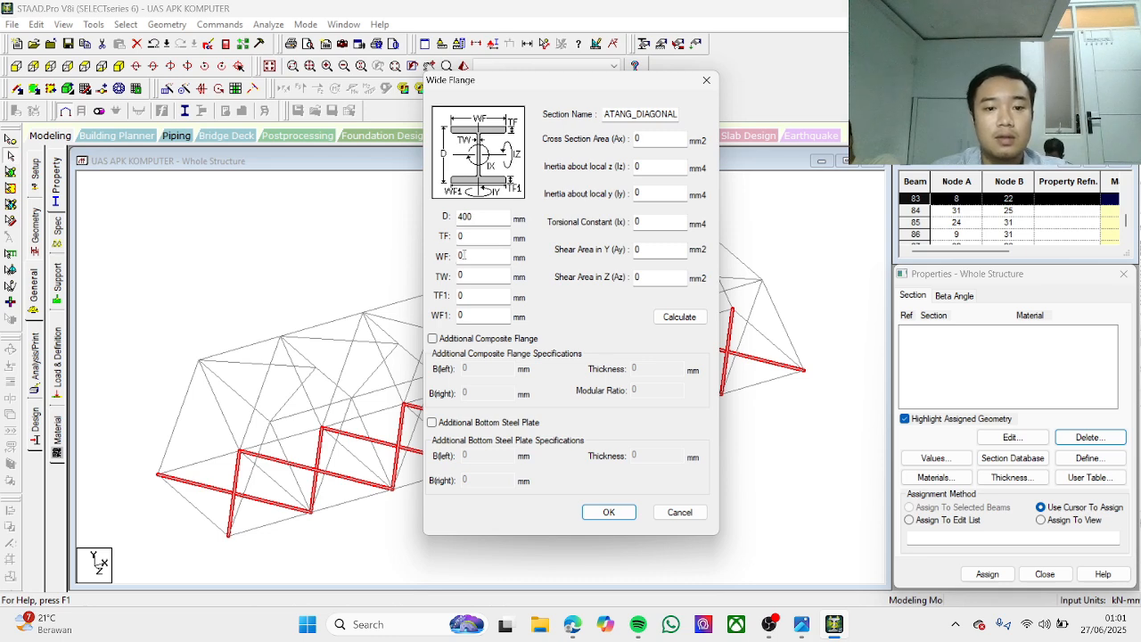
{"action": "key", "text": "Tab"}
{"action": "type", "text": "1"}
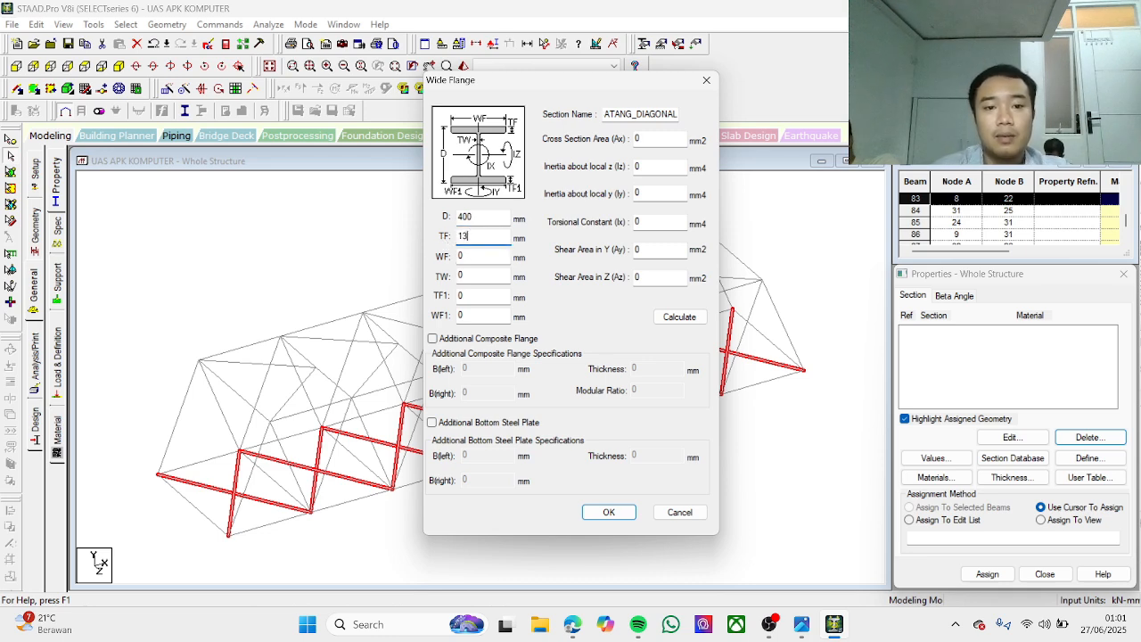
{"action": "type", "text": "3"}
{"action": "key", "text": "Tab"}
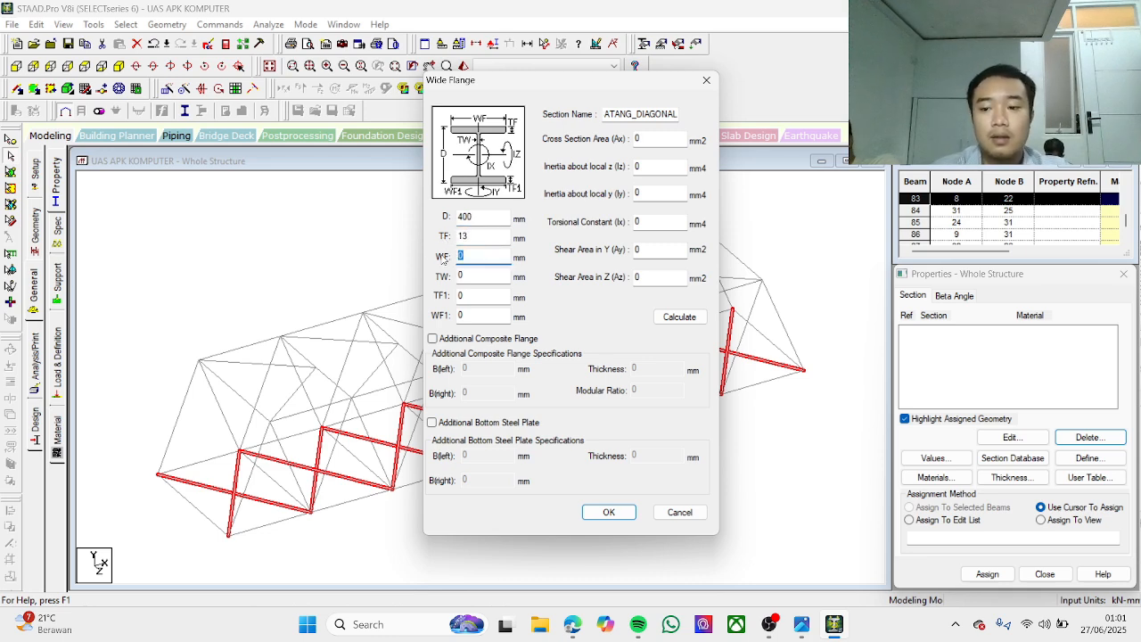
{"action": "type", "text": "8"}
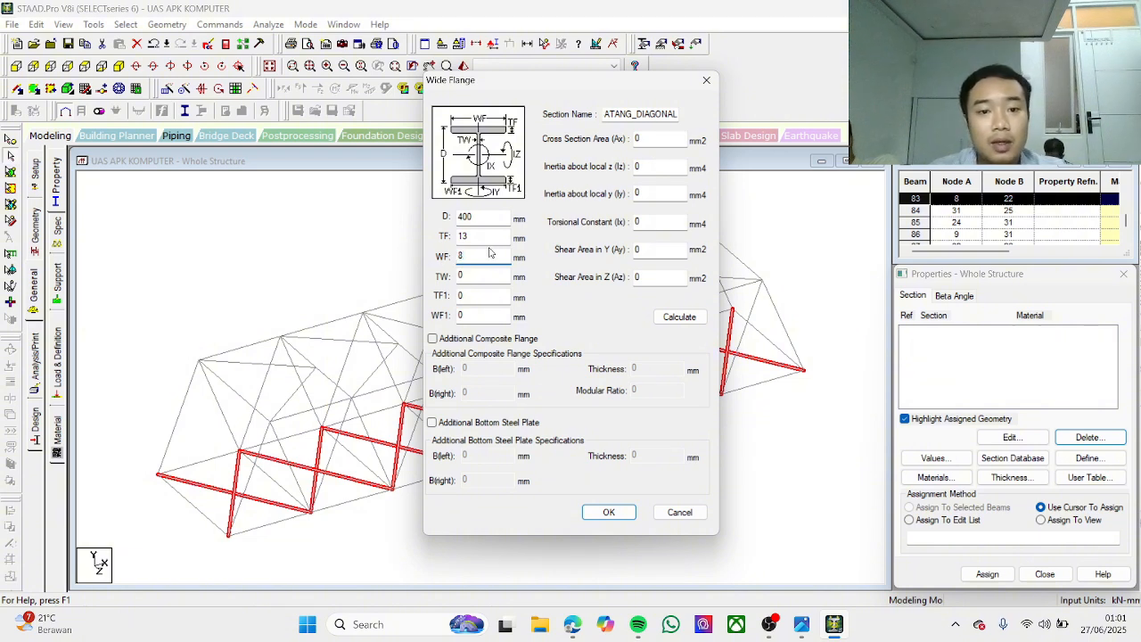
{"action": "type", "text": "00"}
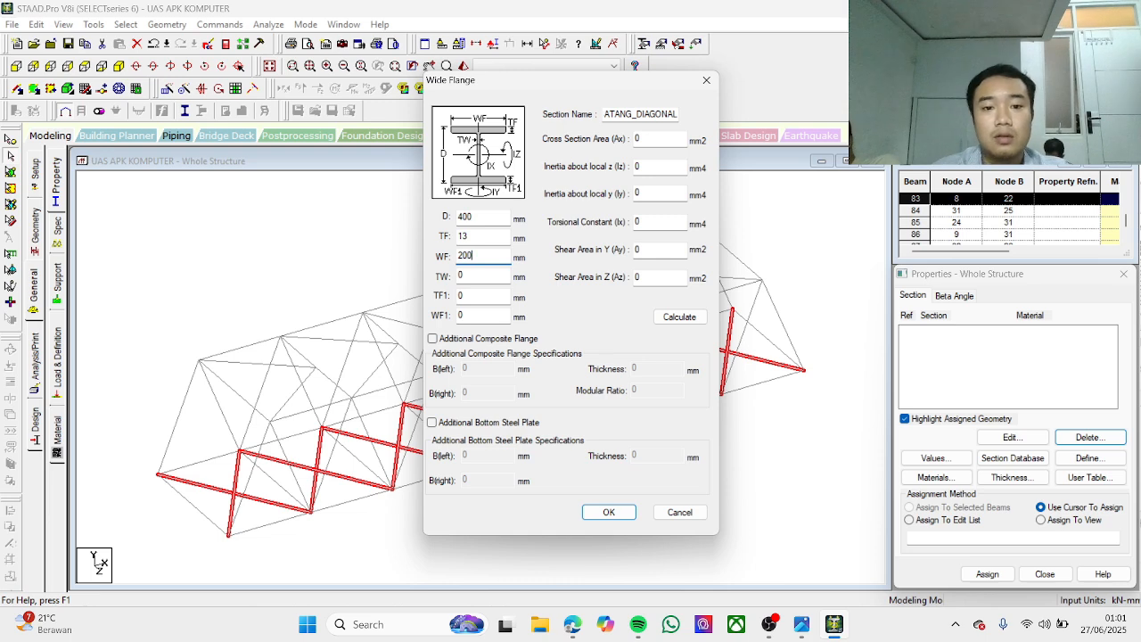
Step: Complete BATANG_DIAGONAL with TW 8, TF1 13 and WF1 200 mm, calculating its section properties and adding it to the table
{"action": "key", "text": "Tab"}
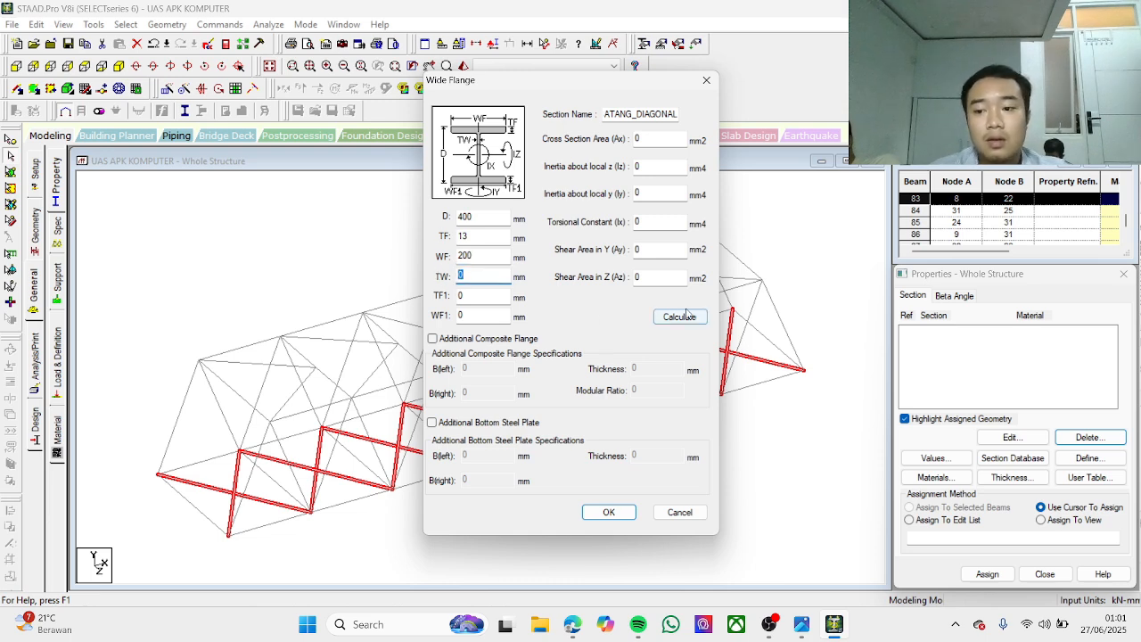
{"action": "type", "text": "8"}
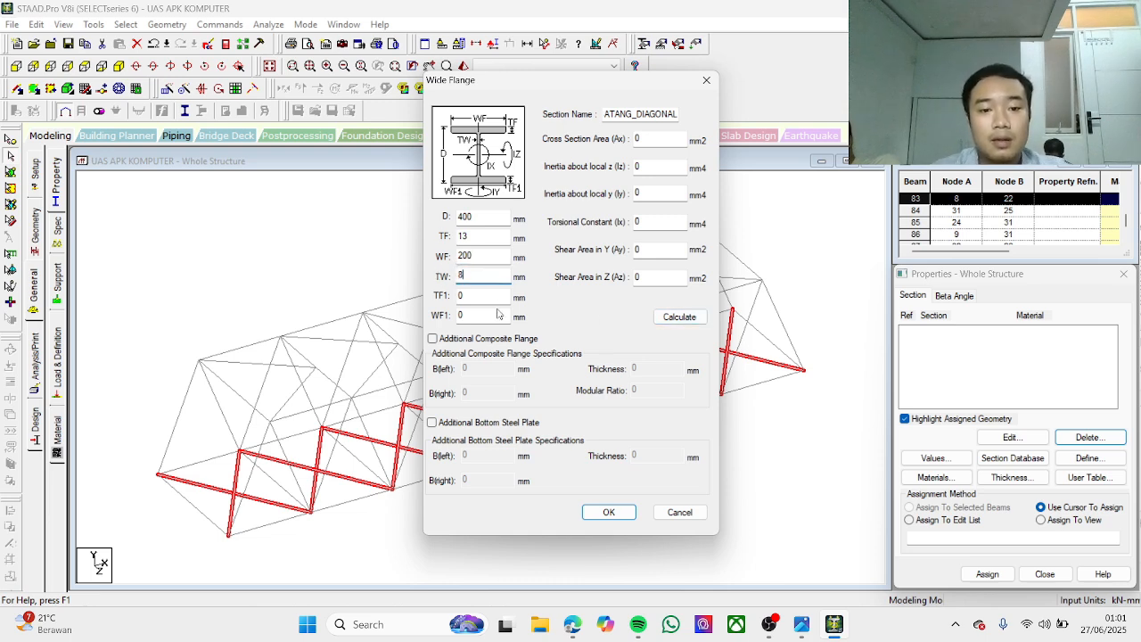
{"action": "key", "text": "Tab"}
{"action": "type", "text": "13"}
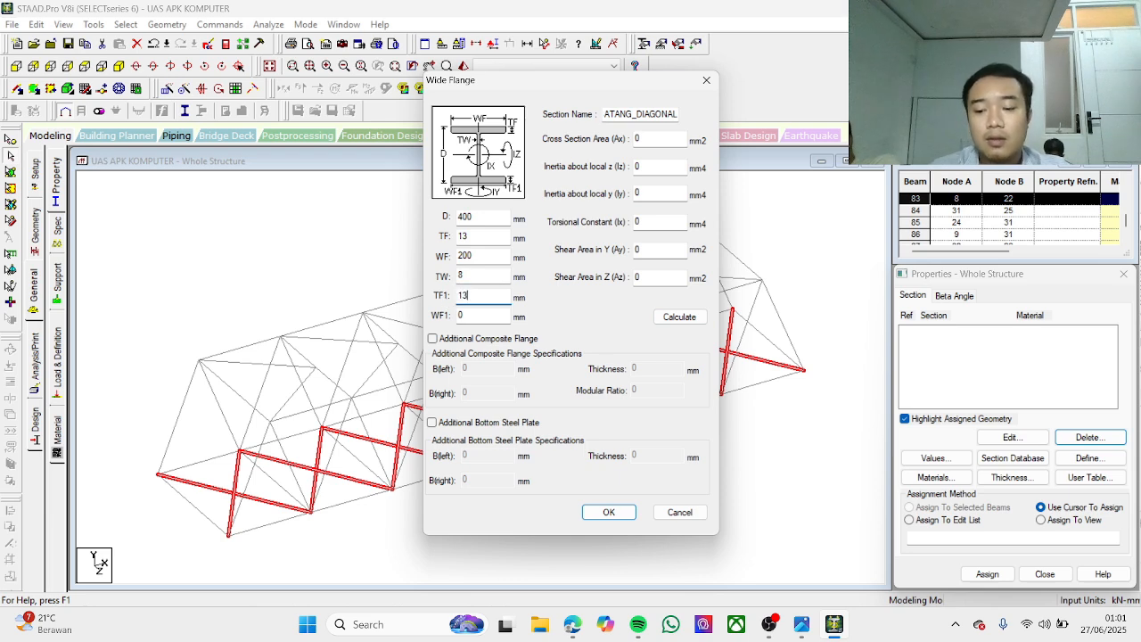
{"action": "key", "text": "Tab"}
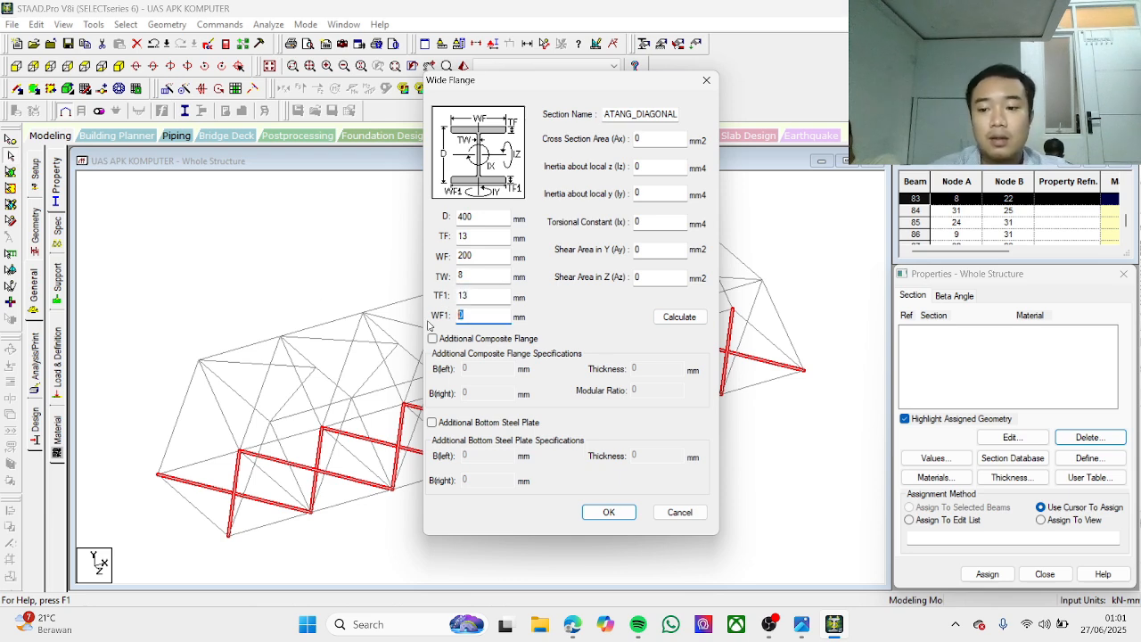
{"action": "type", "text": "200"}
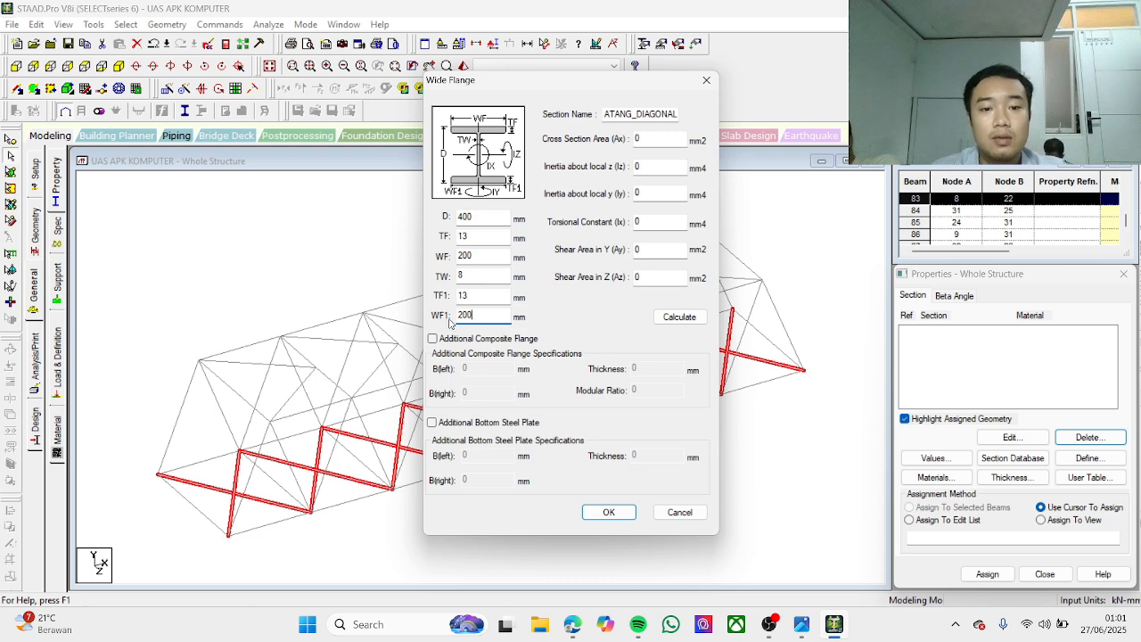
{"action": "left_click", "coordinate": [678, 321]}
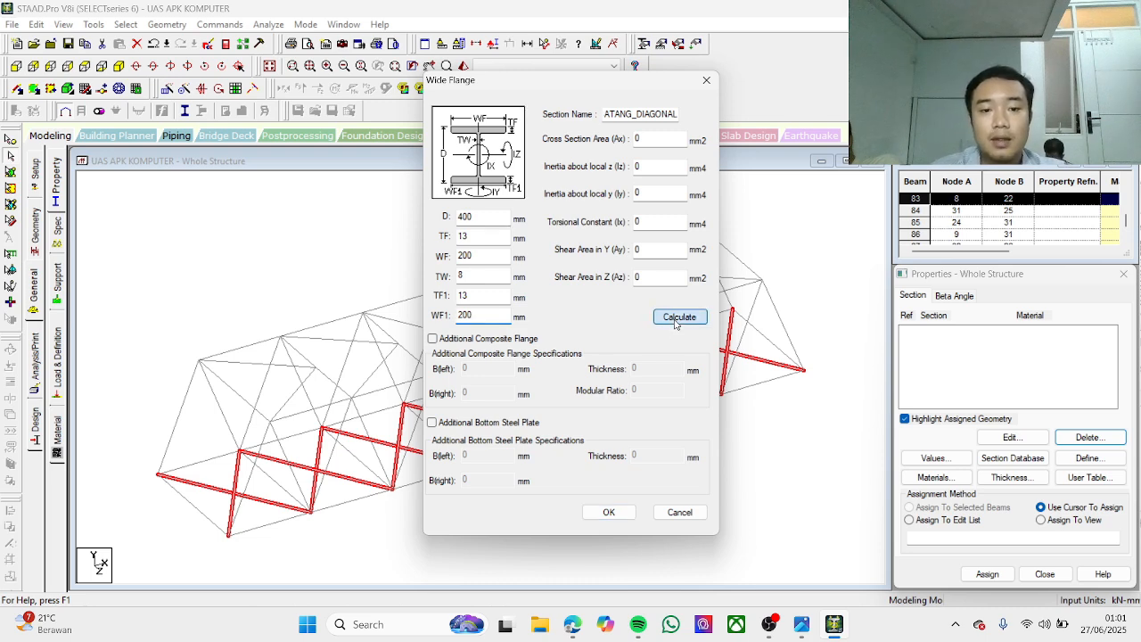
{"action": "left_click", "coordinate": [609, 513]}
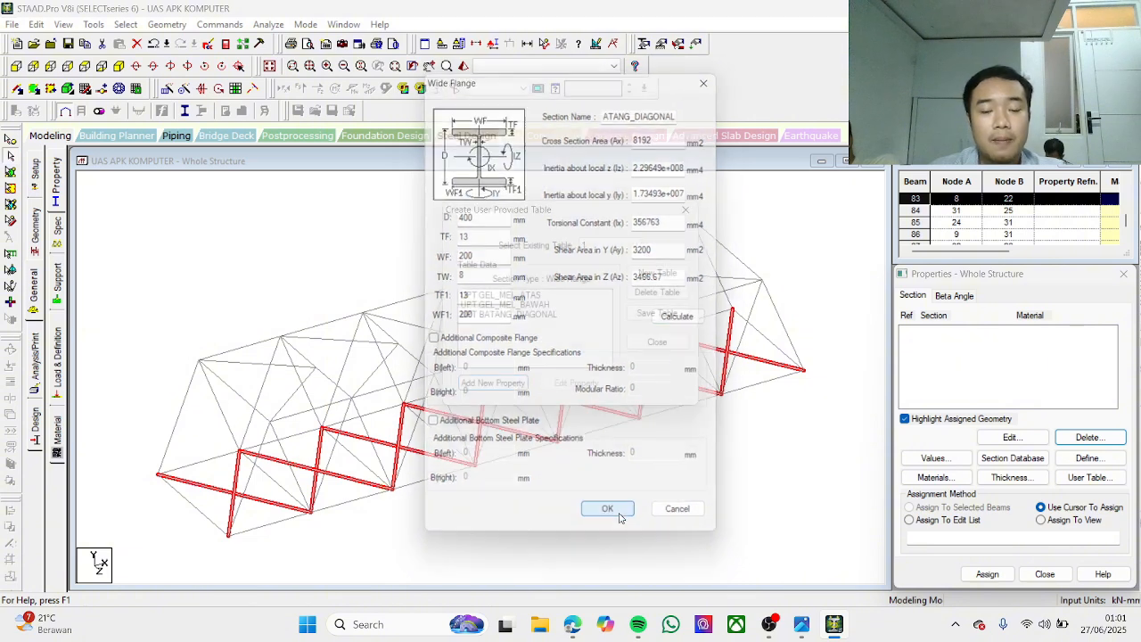
Step: Start a new wide flange section named GEL_INDUK with D 400, TF 21 and WF 400 mm
{"action": "left_click", "coordinate": [493, 383]}
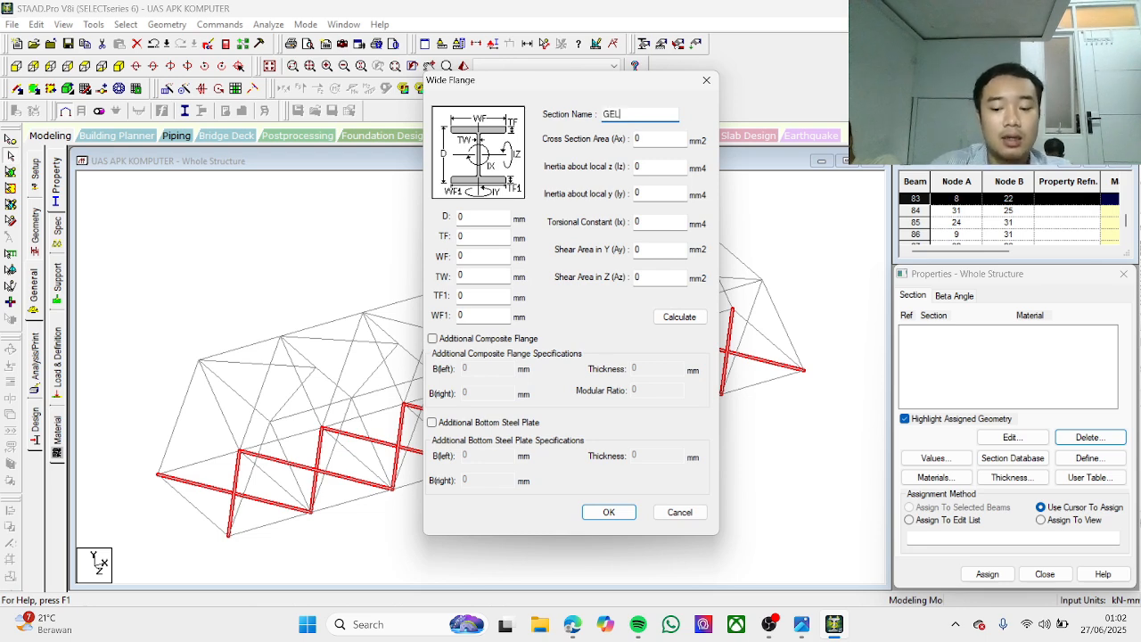
{"action": "type", "text": "GEL_IN"}
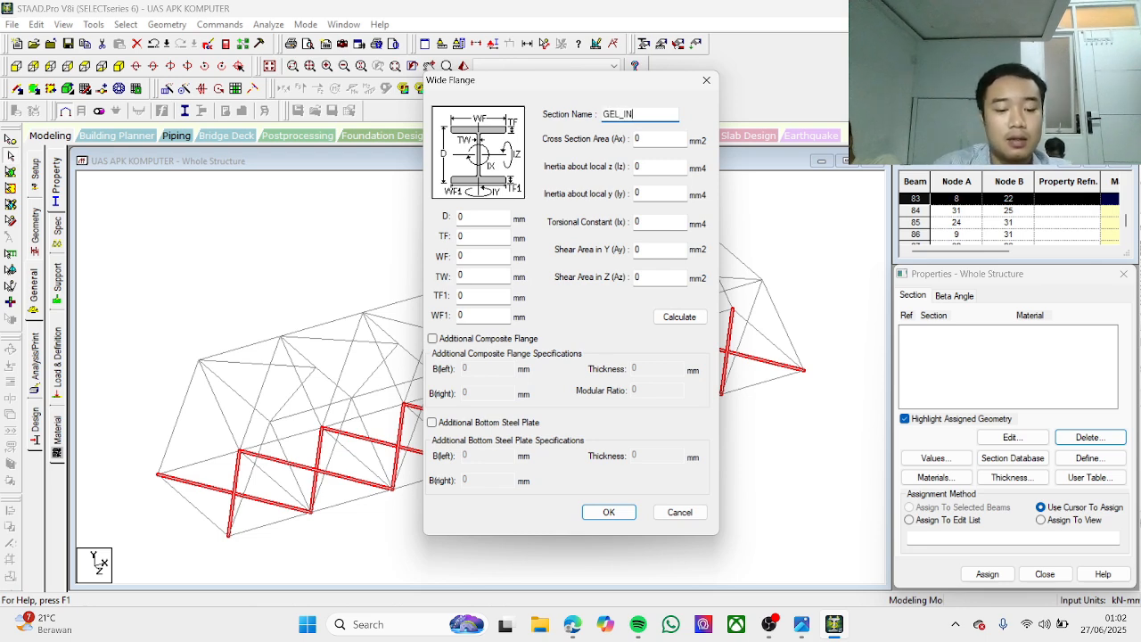
{"action": "type", "text": "DUK"}
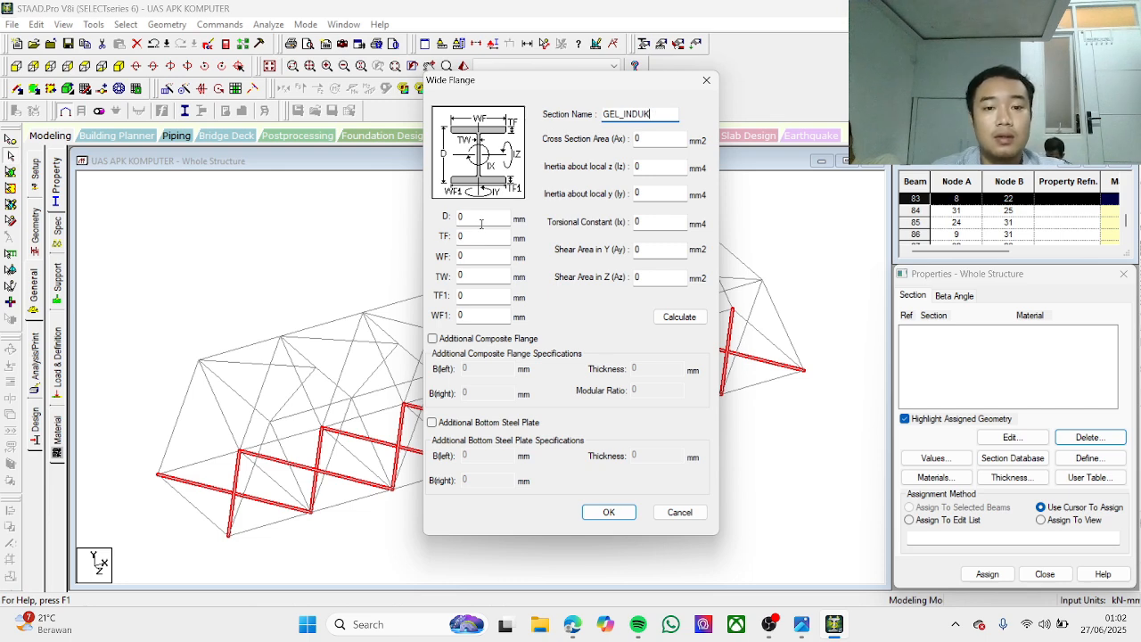
{"action": "key", "text": "Tab"}
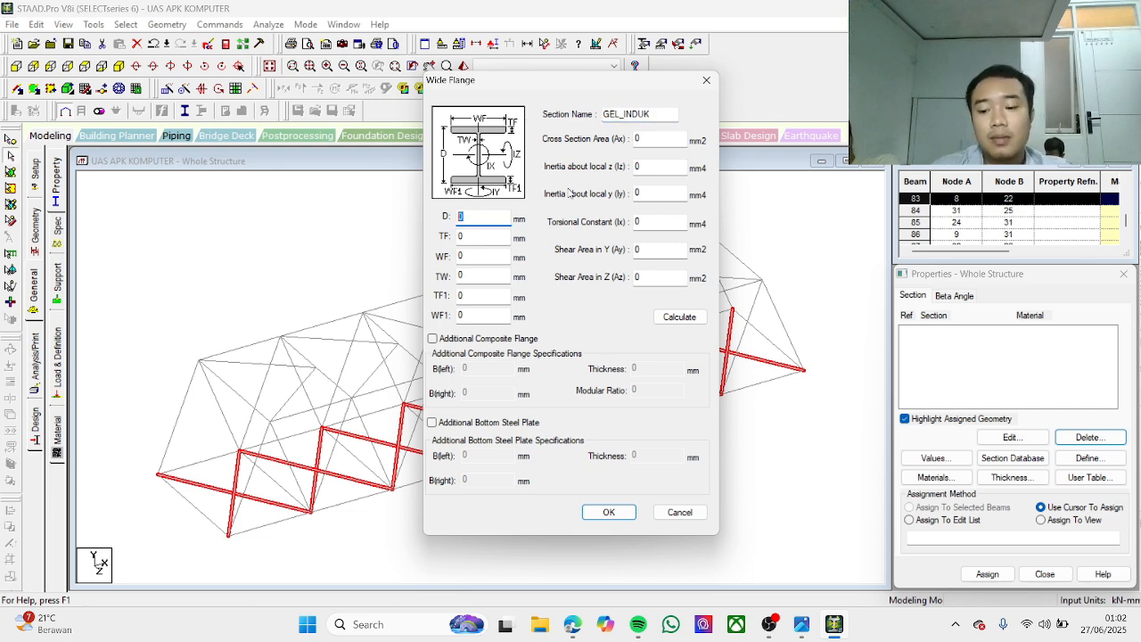
{"action": "type", "text": "400"}
{"action": "key", "text": "Tab"}
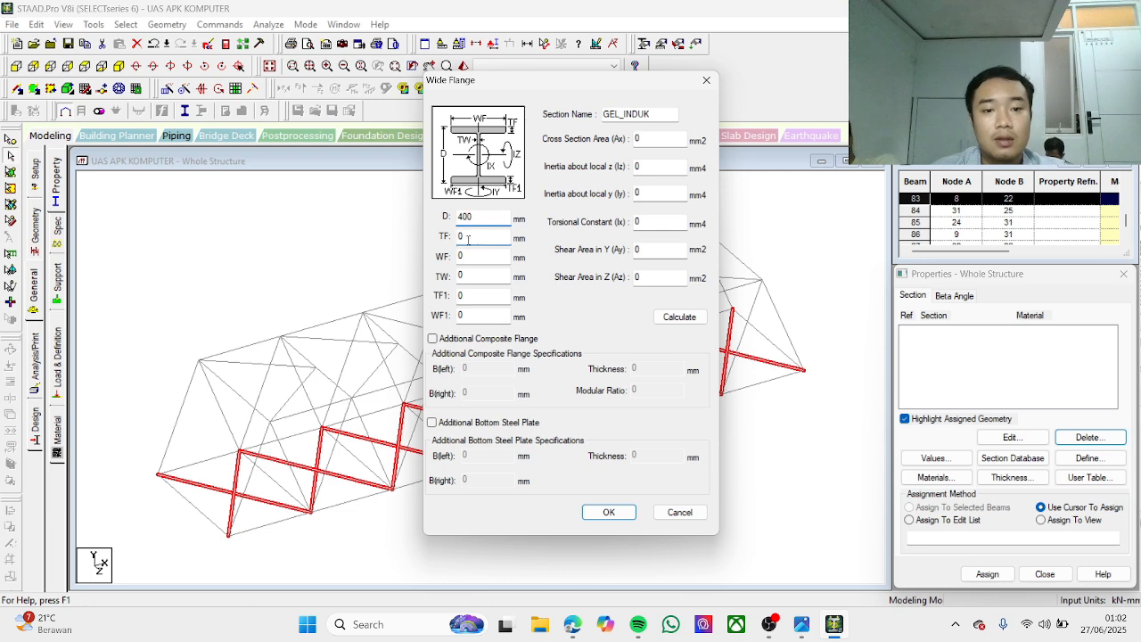
{"action": "type", "text": "21"}
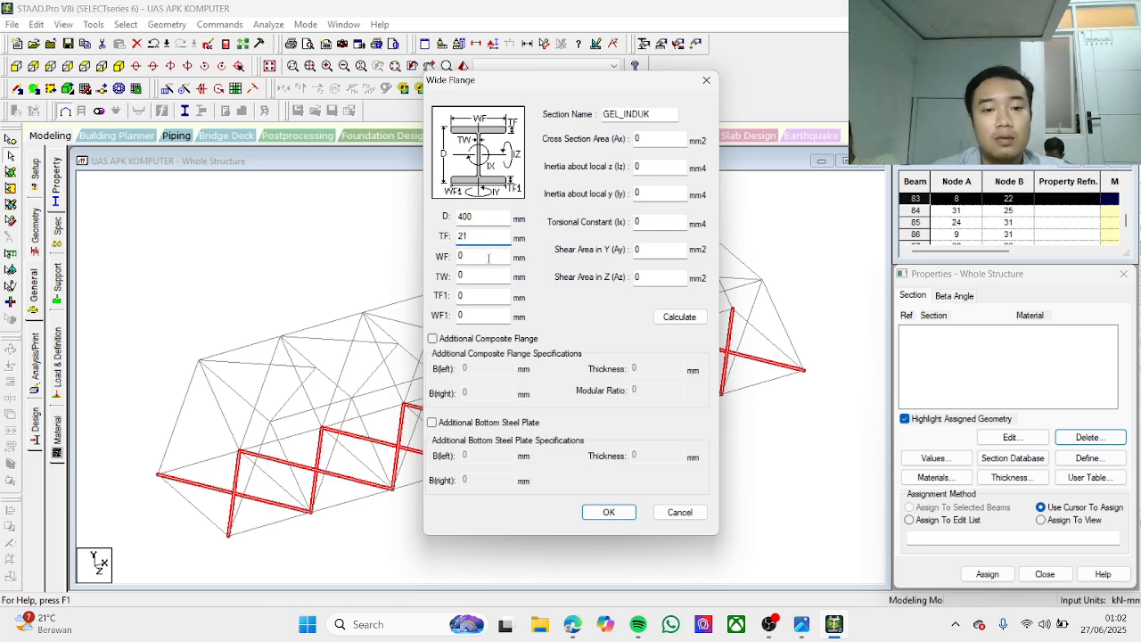
{"action": "key", "text": "Tab"}
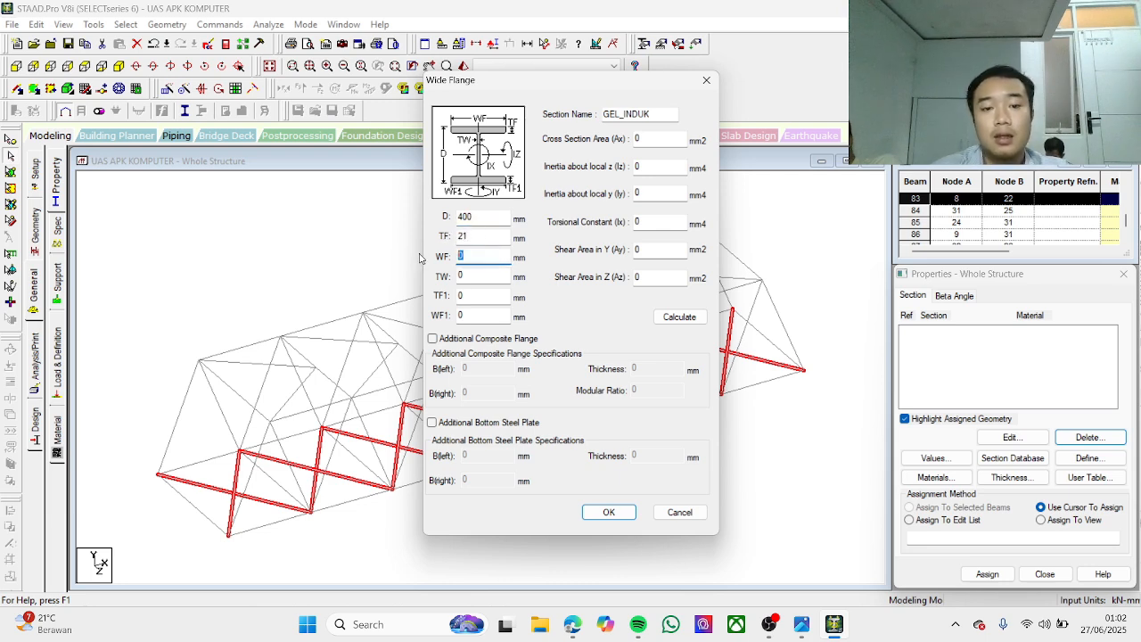
{"action": "type", "text": "400"}
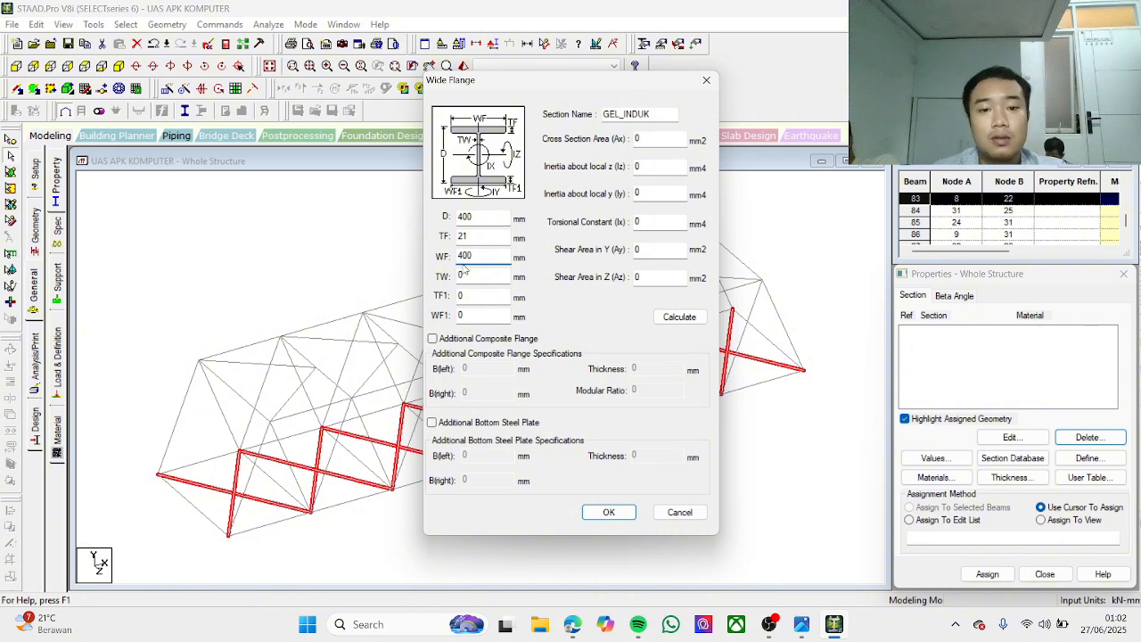
Step: Complete GEL_INDUK with TW 13, TF1 21 and WF1 400 mm, calculating its section properties and adding it to the table
{"action": "left_click", "coordinate": [473, 275]}
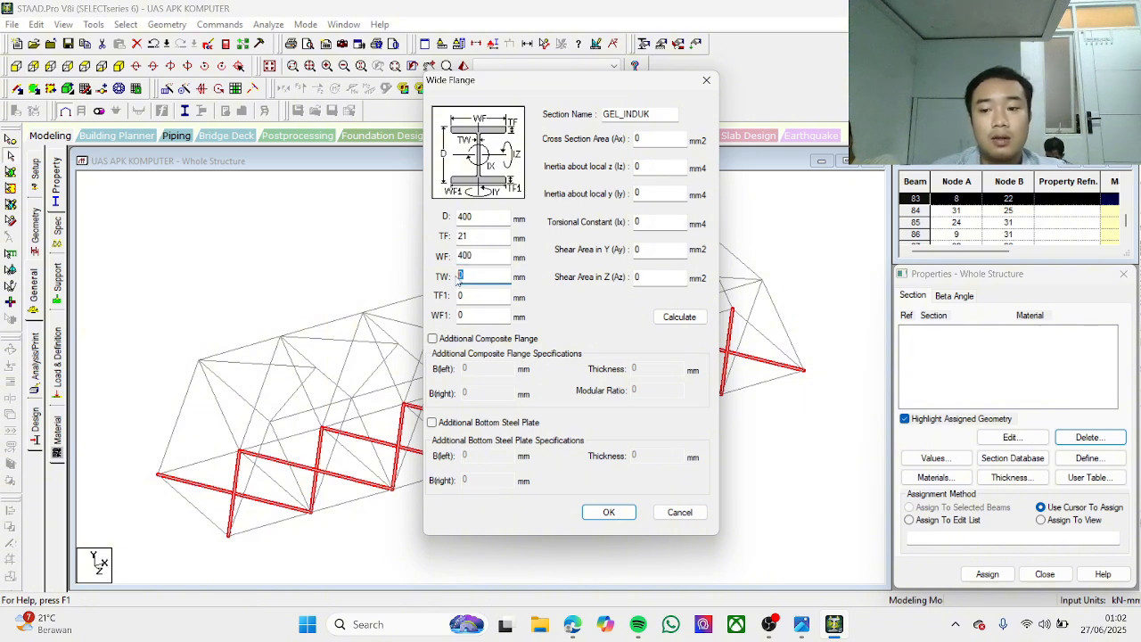
{"action": "type", "text": "13"}
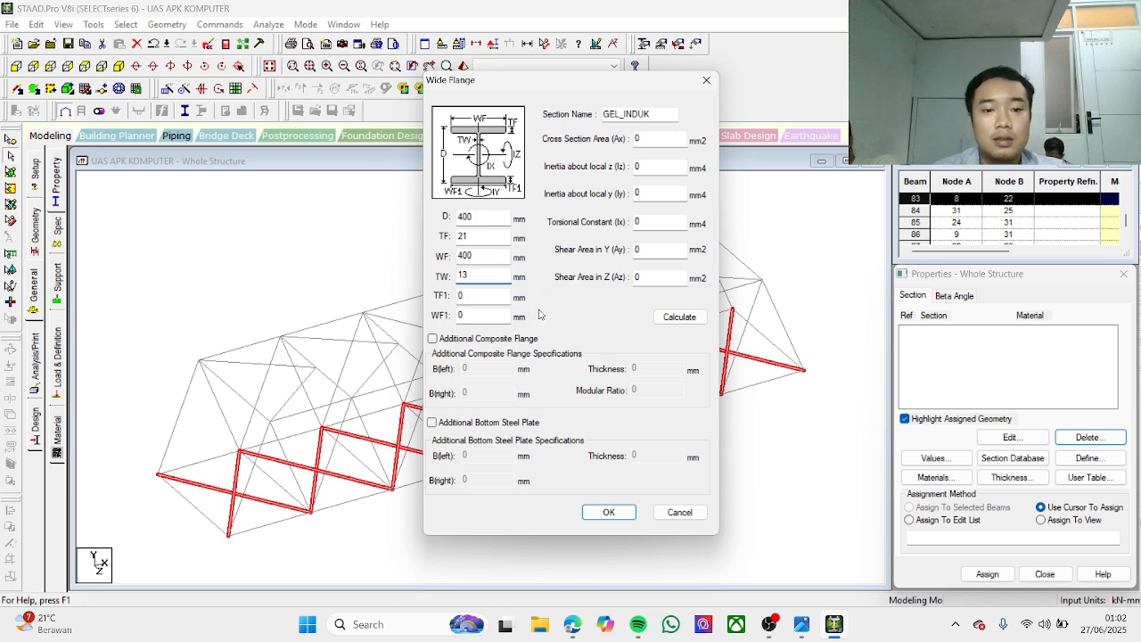
{"action": "key", "text": "Tab"}
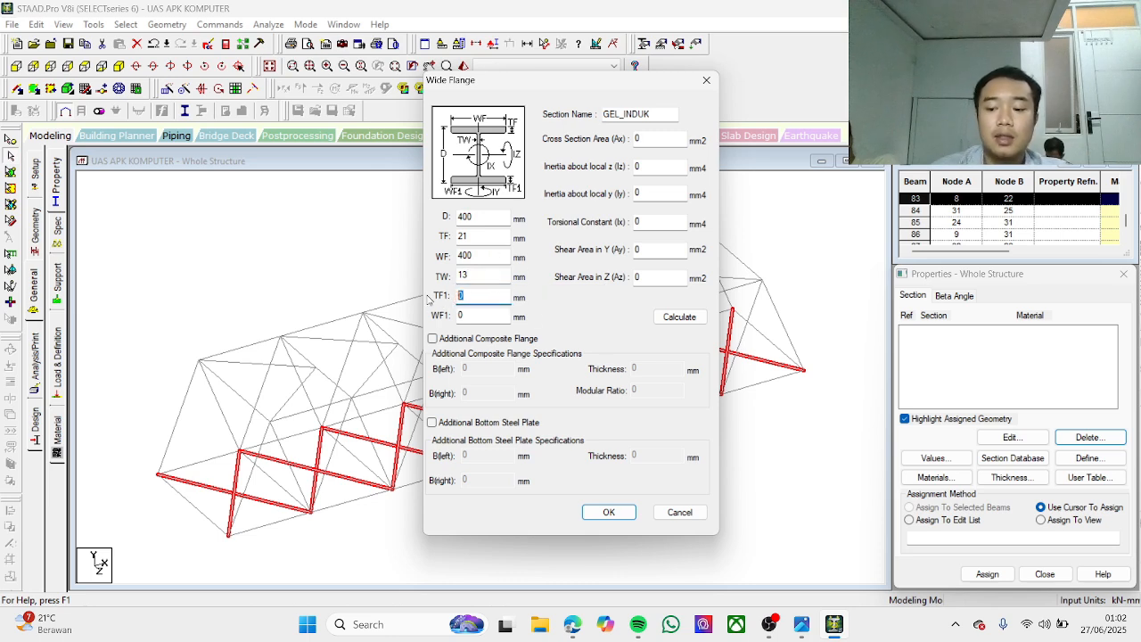
{"action": "type", "text": "21"}
{"action": "key", "text": "Tab"}
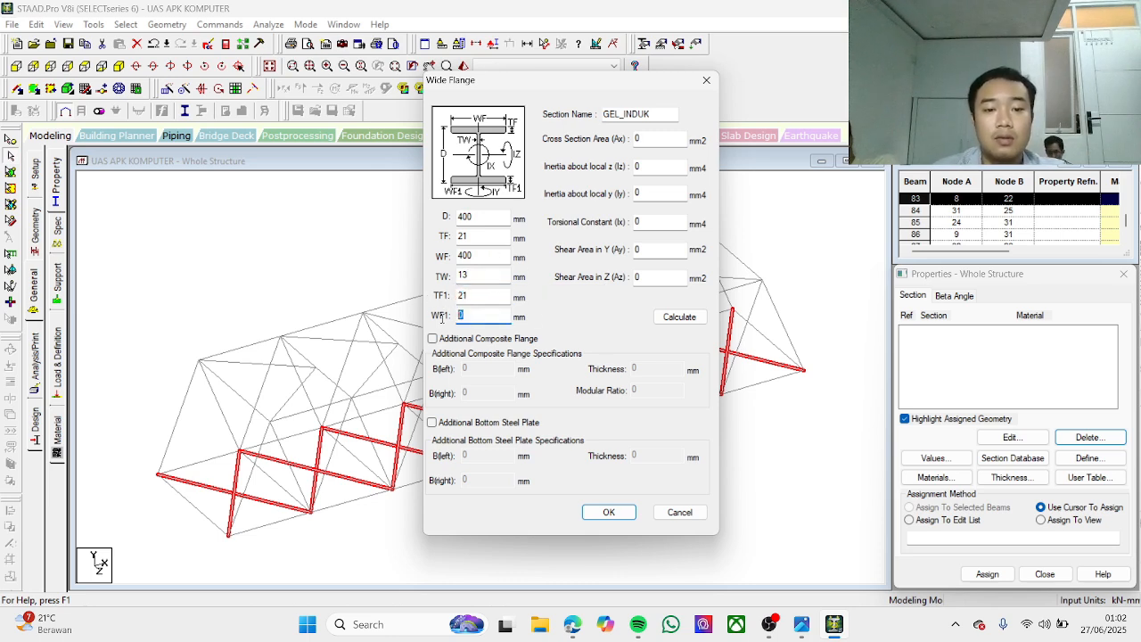
{"action": "type", "text": "400"}
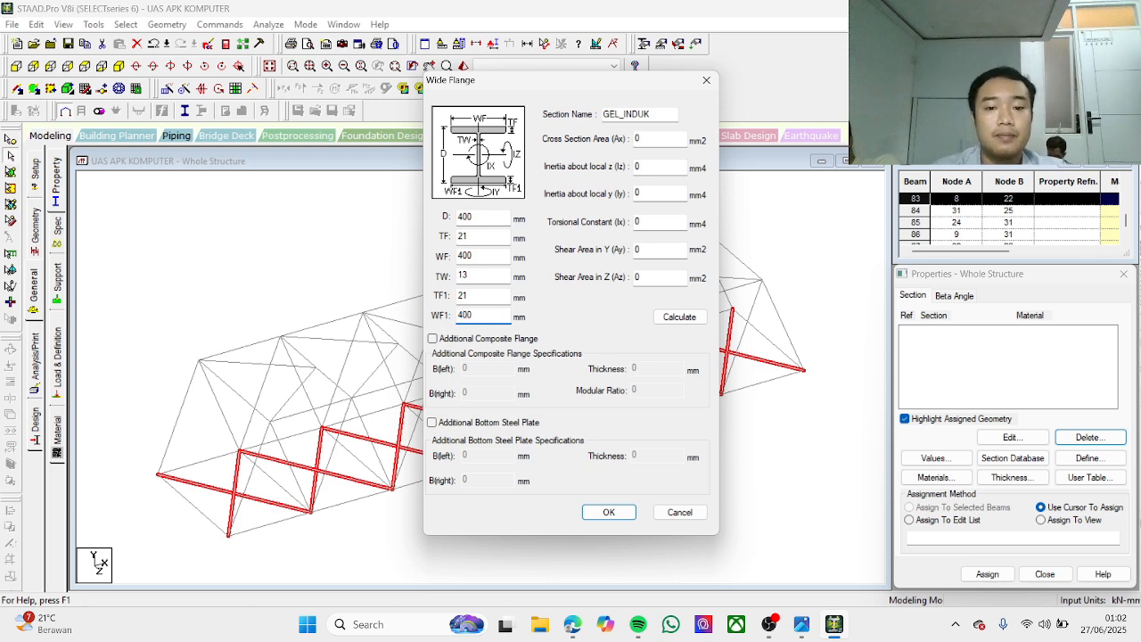
{"action": "left_click", "coordinate": [680, 317]}
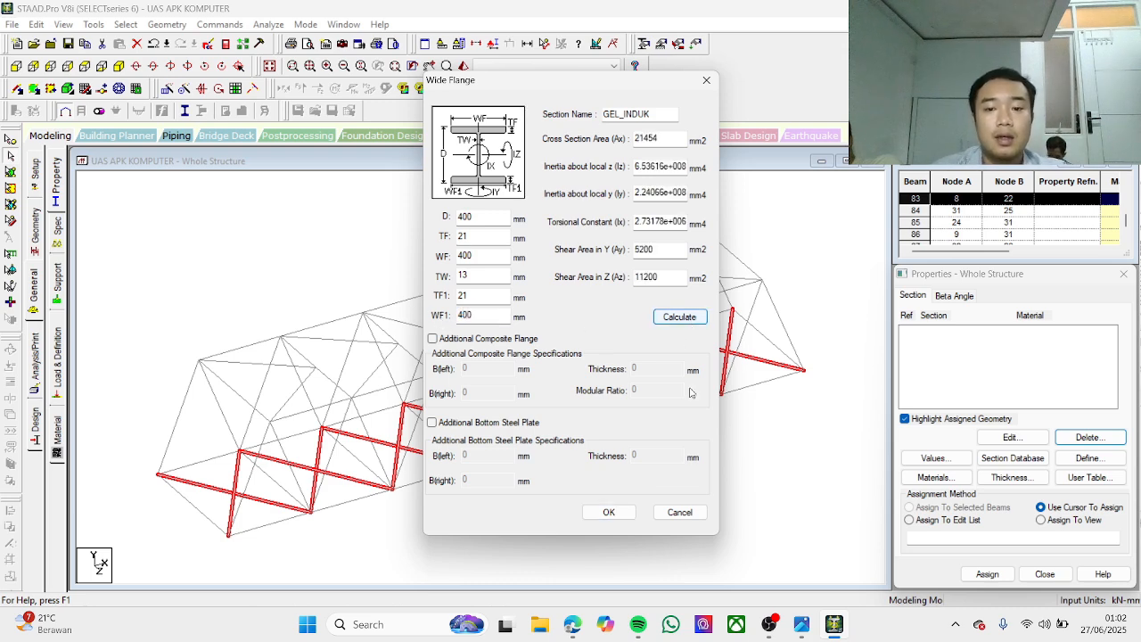
{"action": "left_click", "coordinate": [623, 514]}
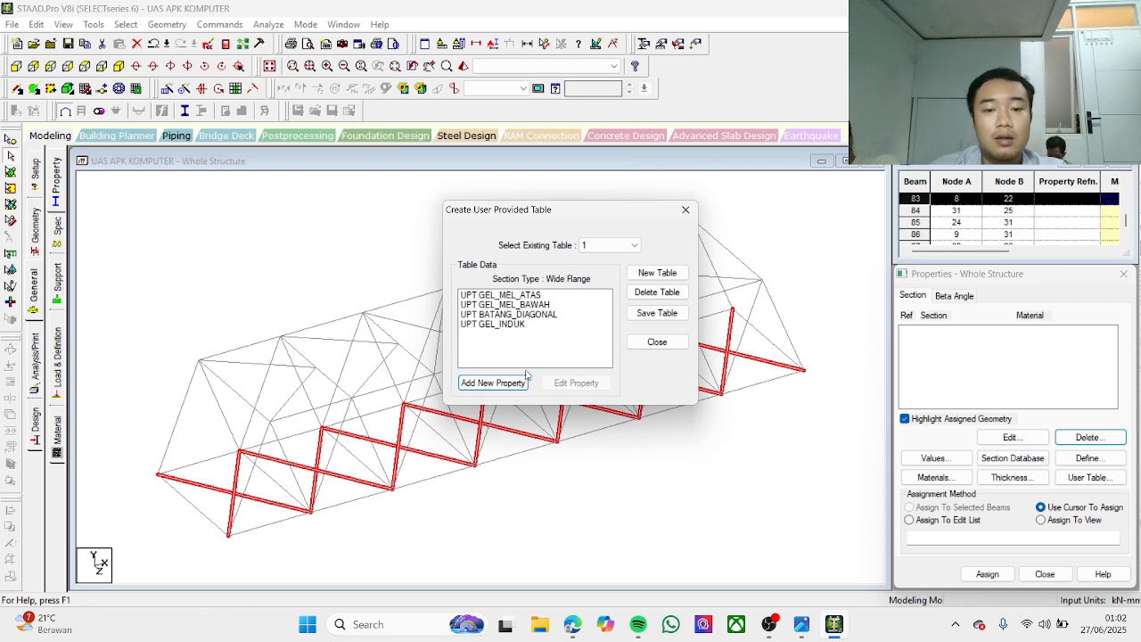
Step: Create a second user-provided table with the Double Angle section type
{"action": "left_click", "coordinate": [664, 273]}
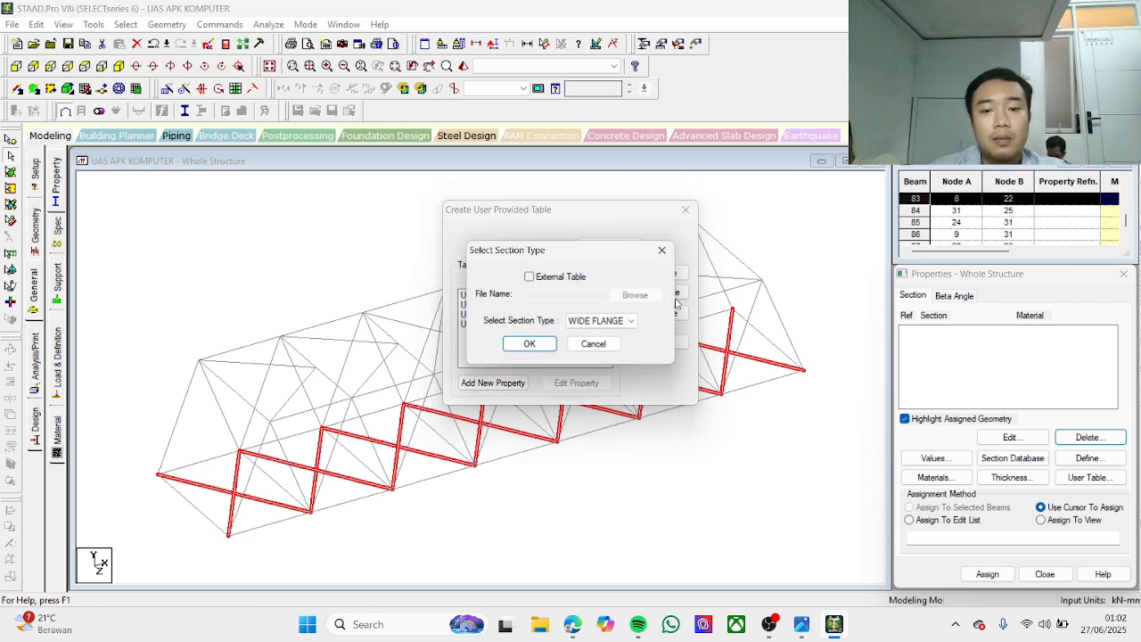
{"action": "left_click", "coordinate": [628, 321]}
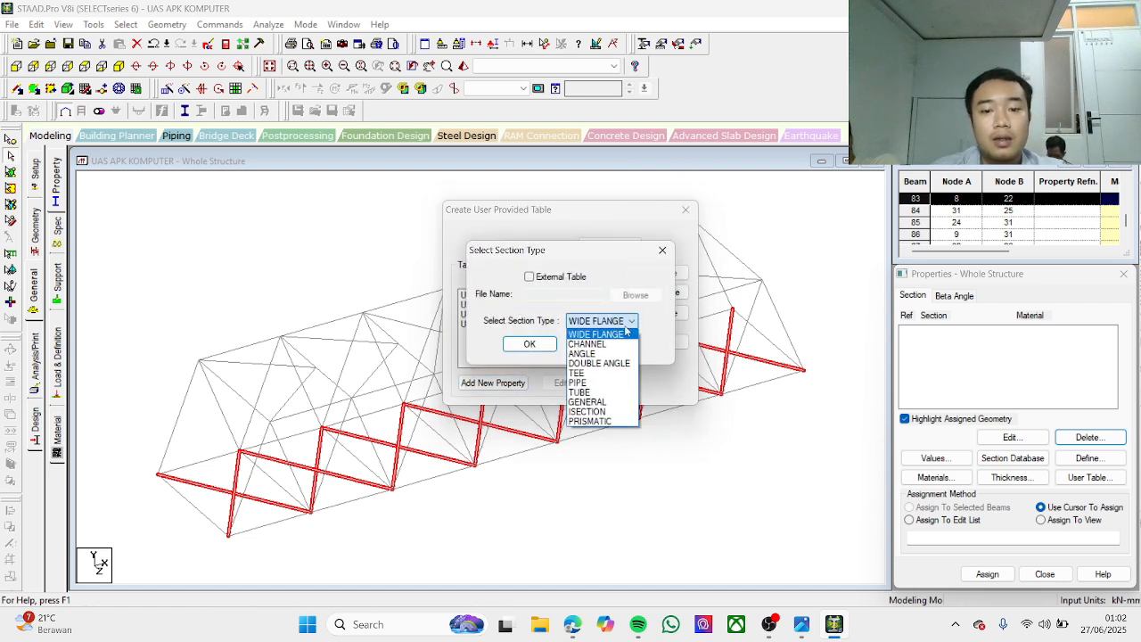
{"action": "left_click", "coordinate": [598, 363]}
{"action": "left_click", "coordinate": [530, 343]}
Step: Start a new double angle section named IKT_ANGIN_ATAS in the new table
{"action": "left_click", "coordinate": [493, 382]}
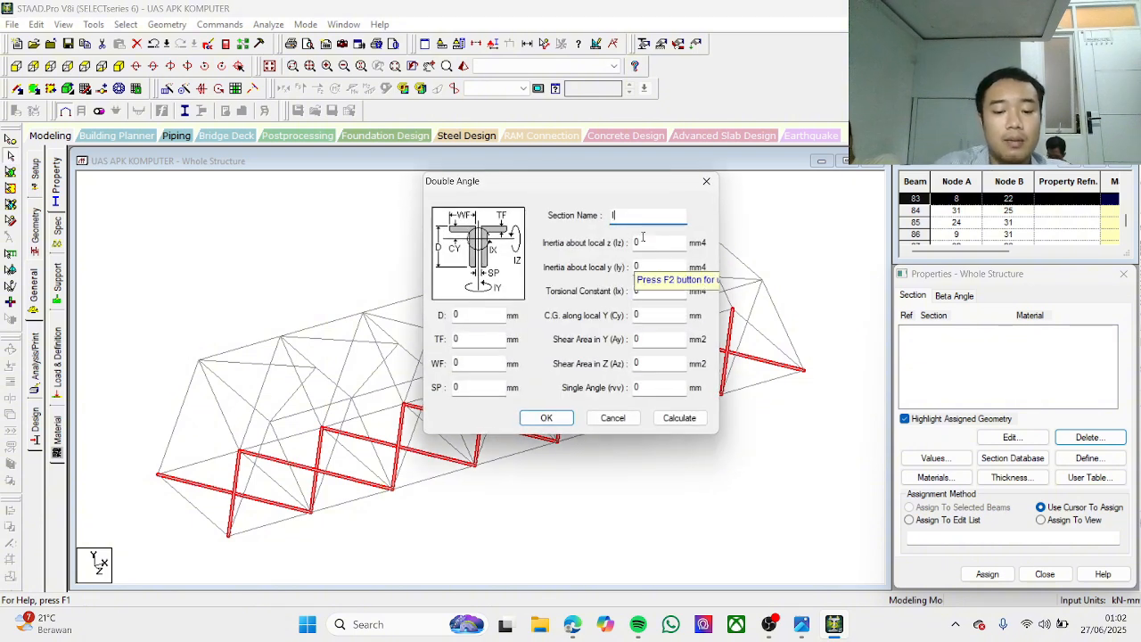
{"action": "type", "text": "IKY"}
{"action": "key", "text": "BackSpace"}
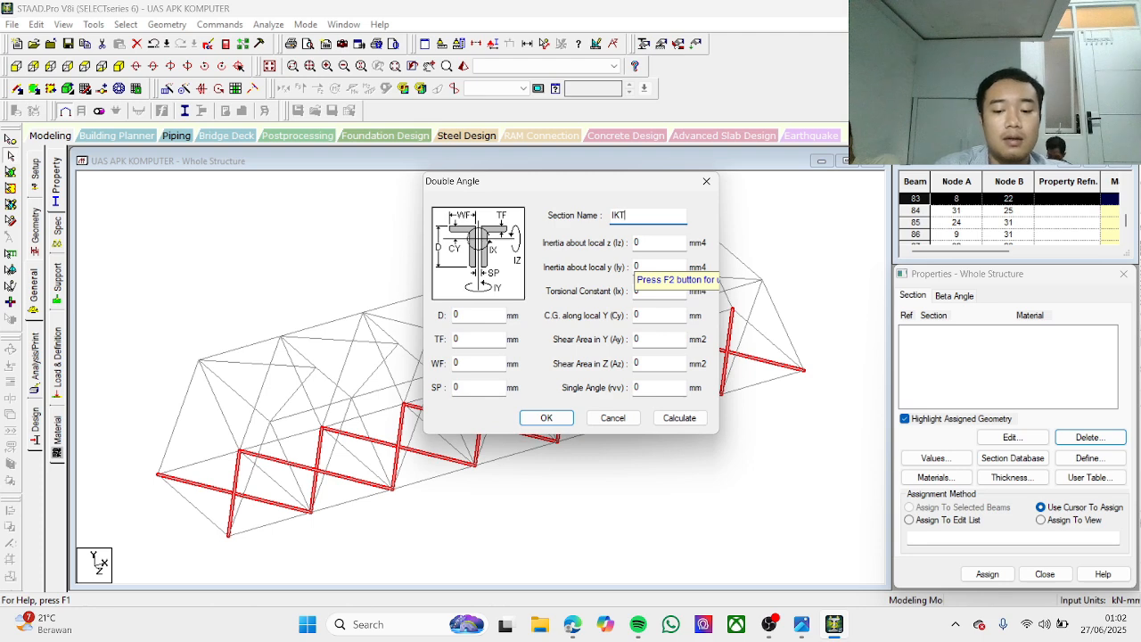
{"action": "type", "text": "T_ANGL"}
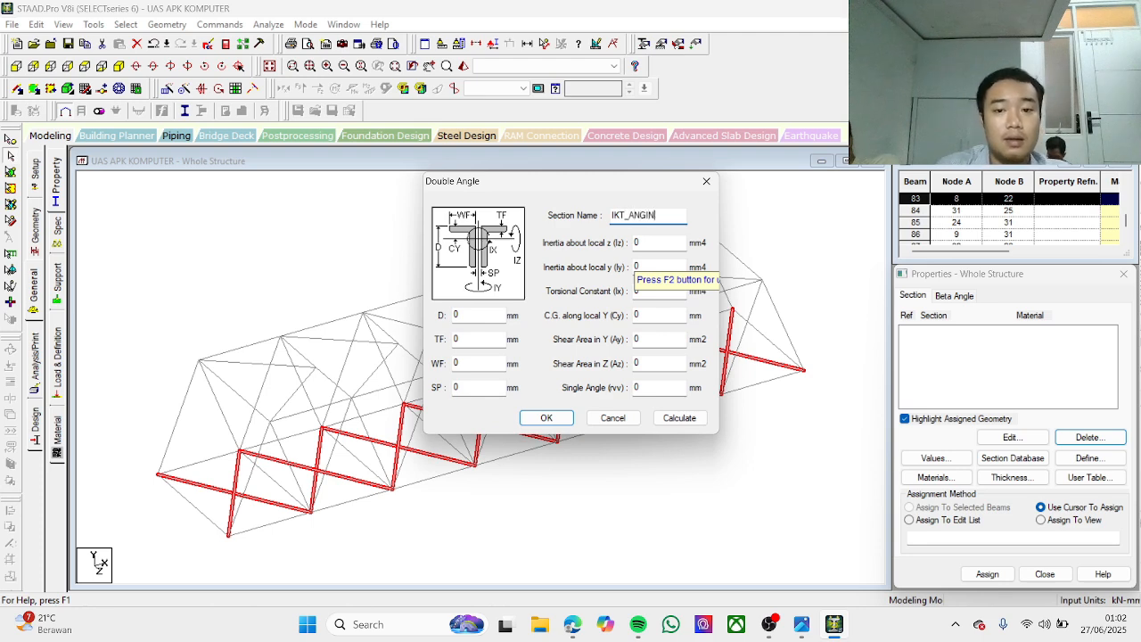
{"action": "type", "text": "N_ATA"}
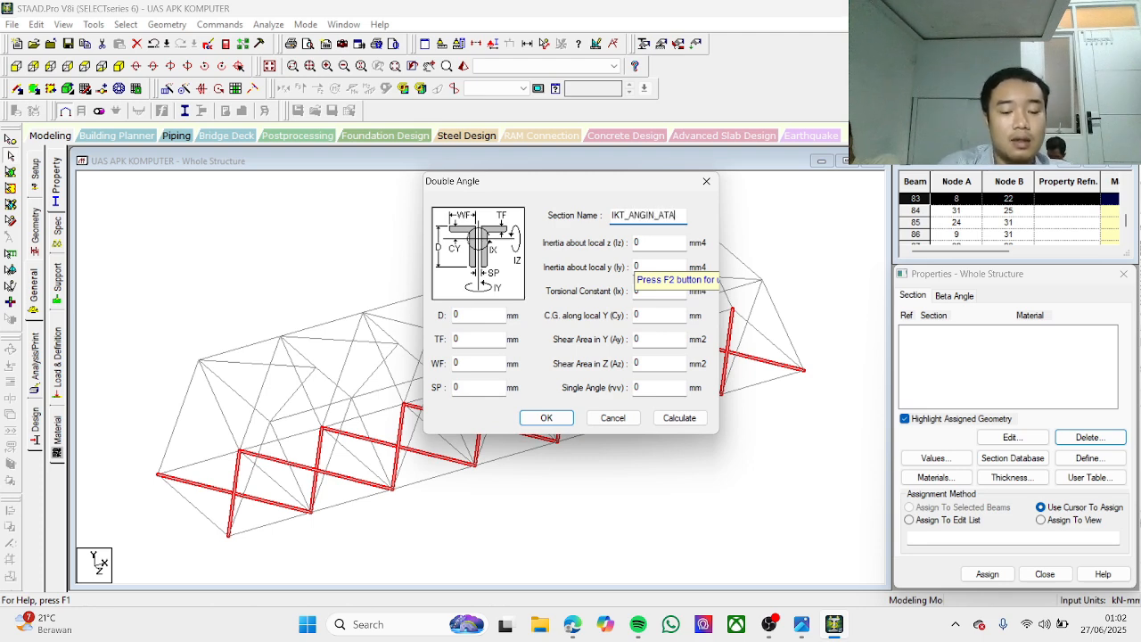
{"action": "type", "text": "S"}
{"action": "key", "text": "Tab"}
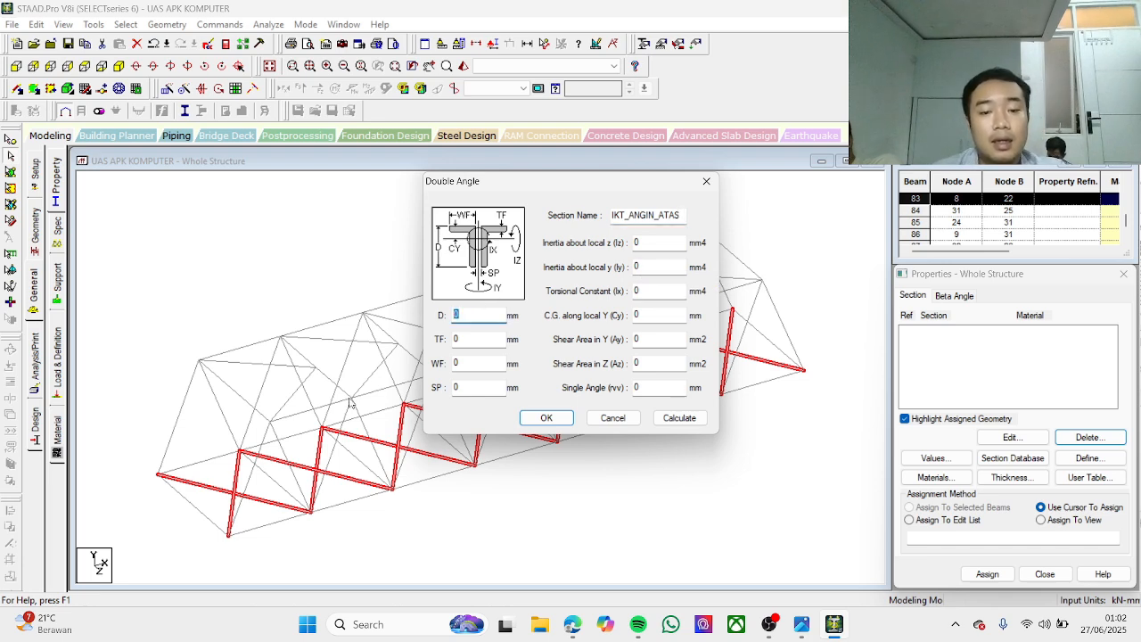
Step: Give IKT_ANGIN_ATAS D 100, TF 10, WF 100 and SP 5 mm, then calculate its properties and add it to the table
{"action": "type", "text": "100"}
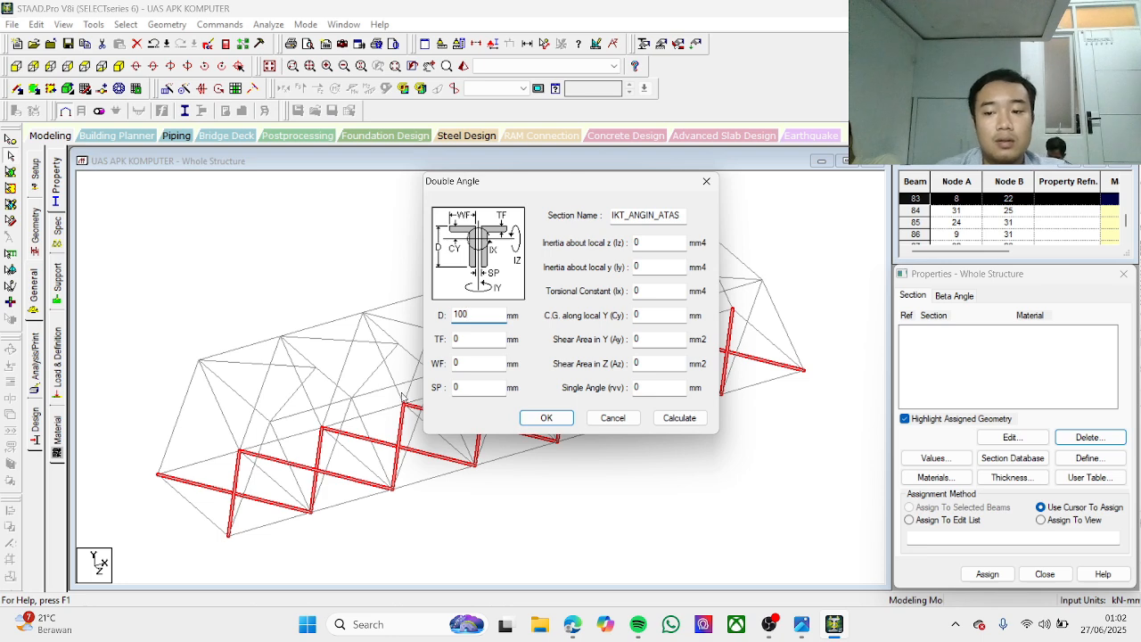
{"action": "key", "text": "Tab"}
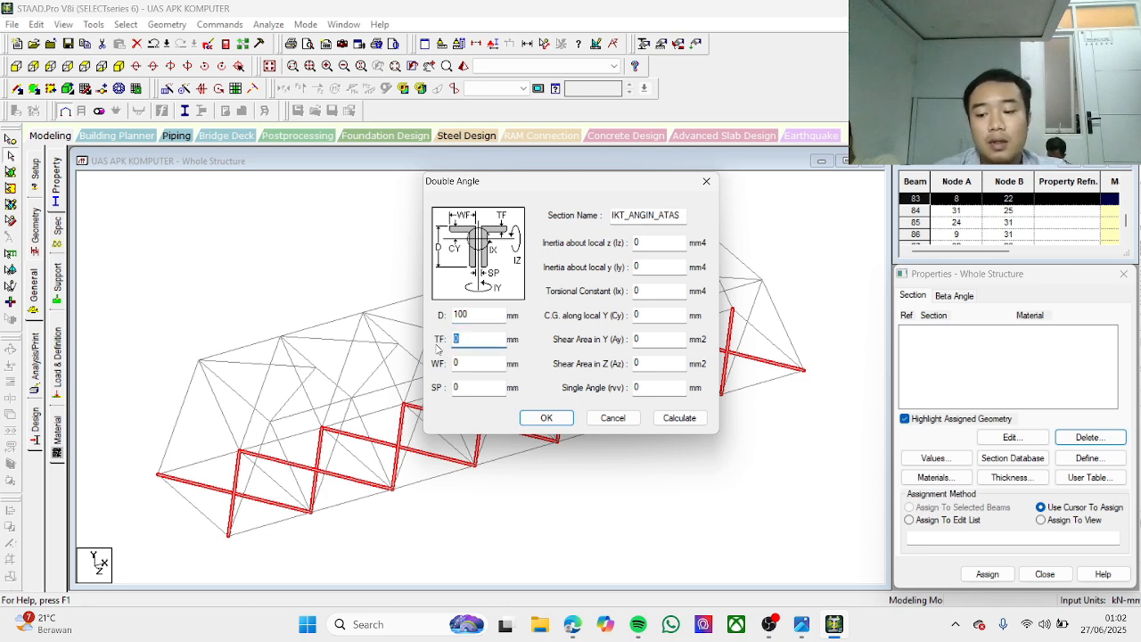
{"action": "type", "text": "10"}
{"action": "key", "text": "Tab"}
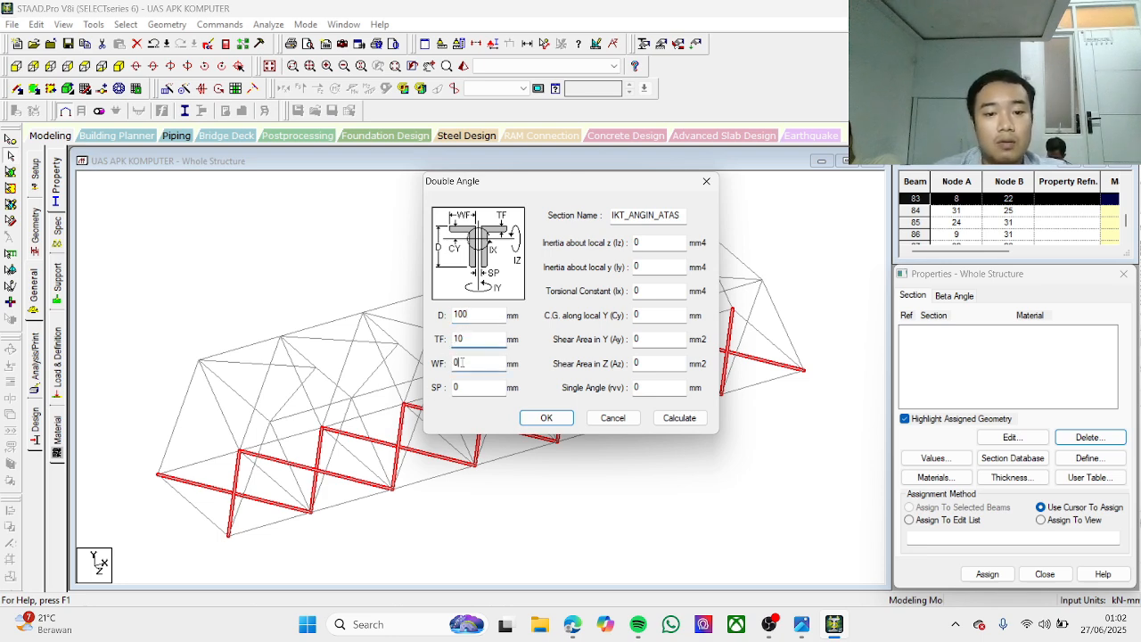
{"action": "type", "text": "100"}
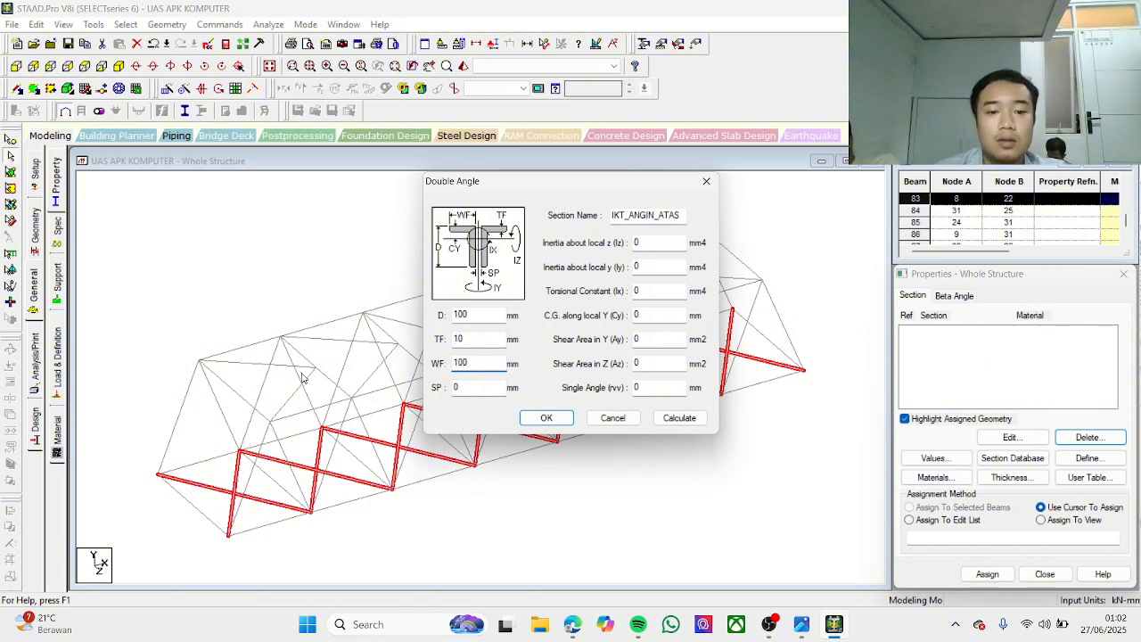
{"action": "key", "text": "Tab"}
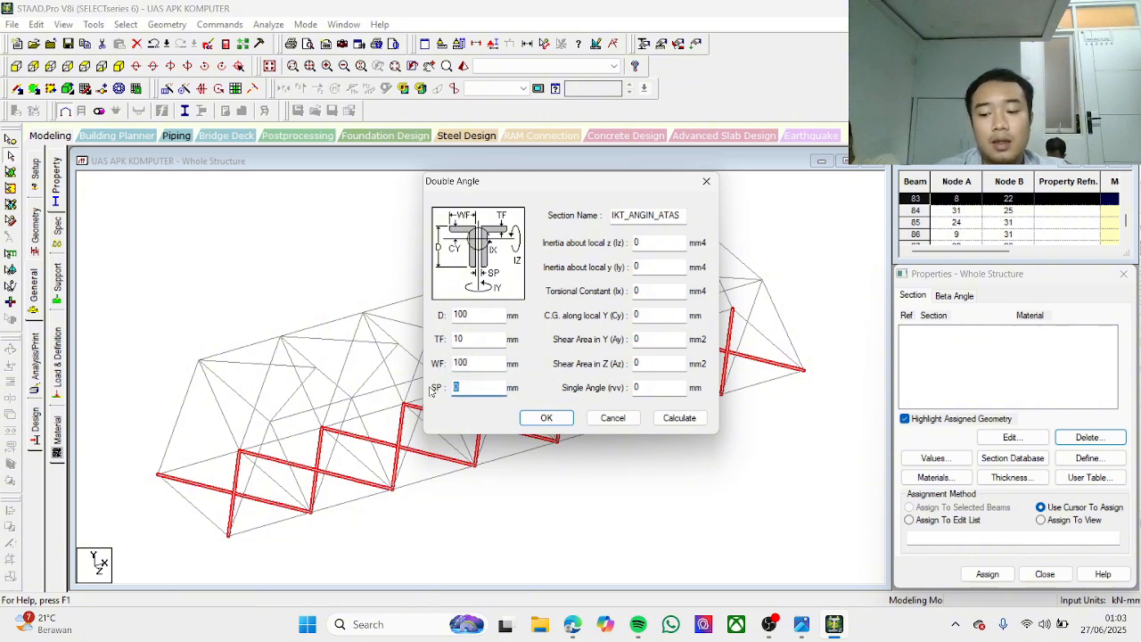
{"action": "type", "text": "5"}
{"action": "left_click", "coordinate": [679, 417]}
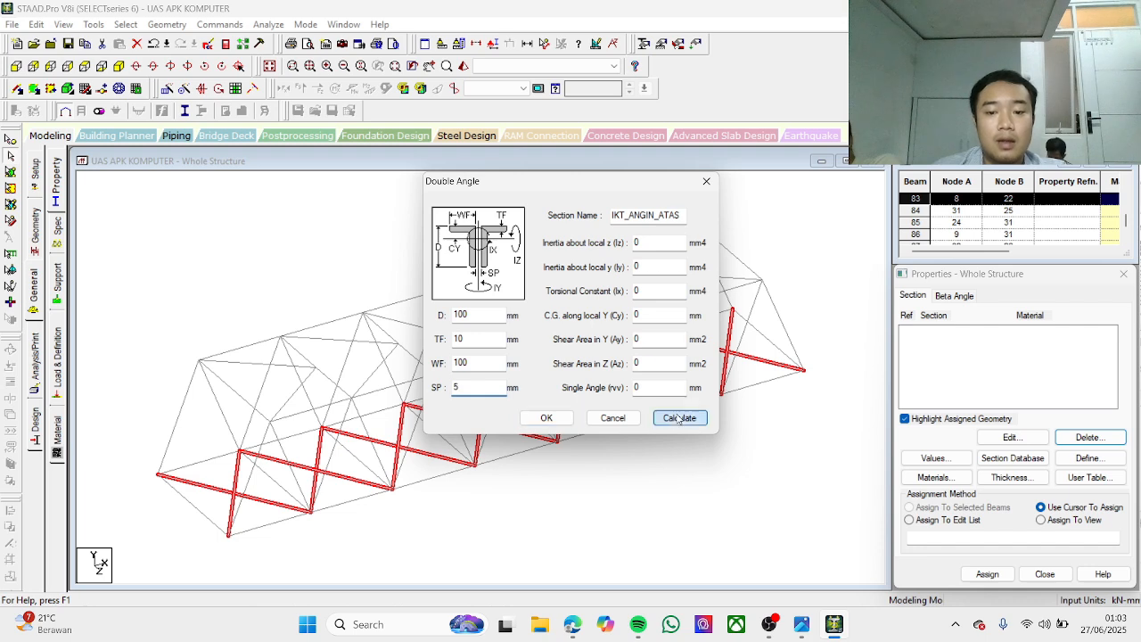
{"action": "left_click", "coordinate": [545, 418]}
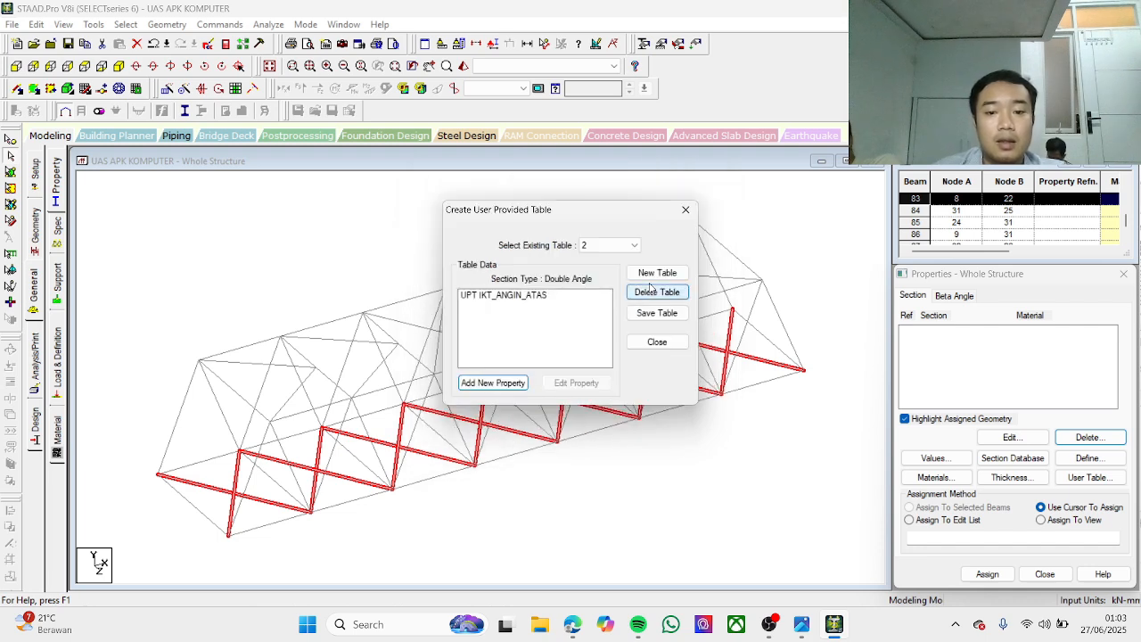
Step: Start another double angle section named IKT_ANGIN_BAWAH in the second user-provided table
{"action": "left_click", "coordinate": [507, 384]}
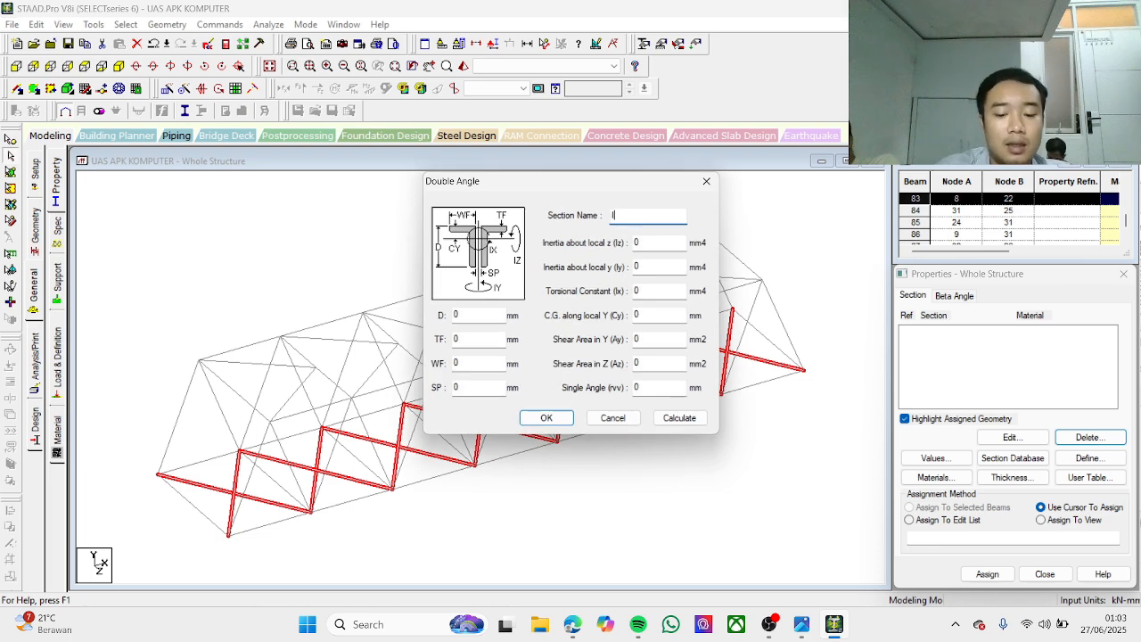
{"action": "type", "text": "IKT_ANGIN"}
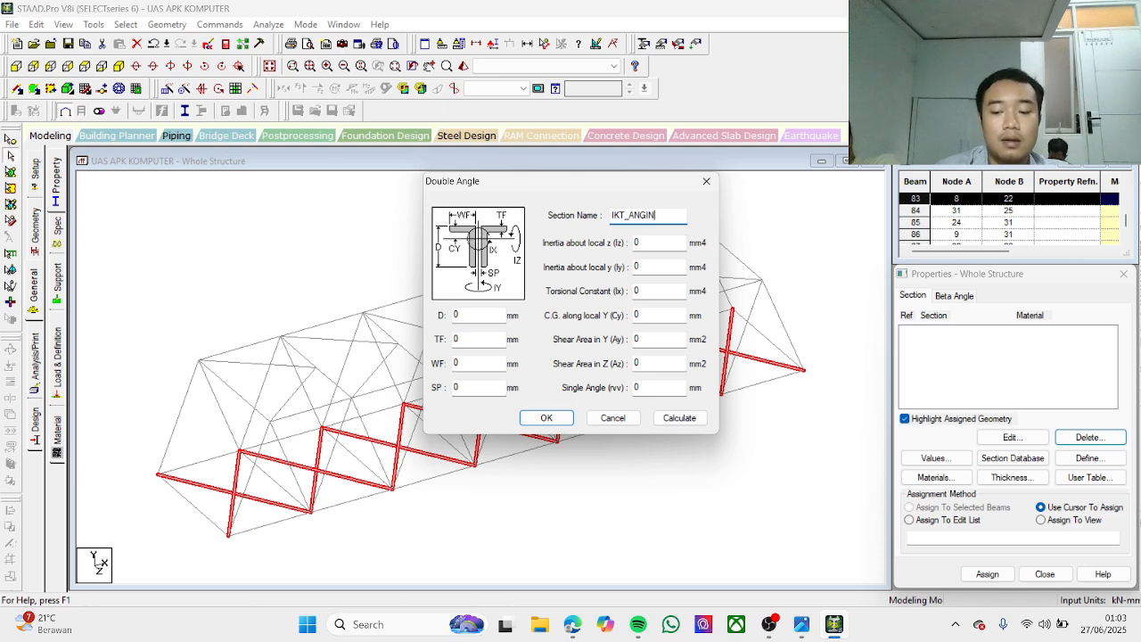
{"action": "type", "text": "_BAWA"}
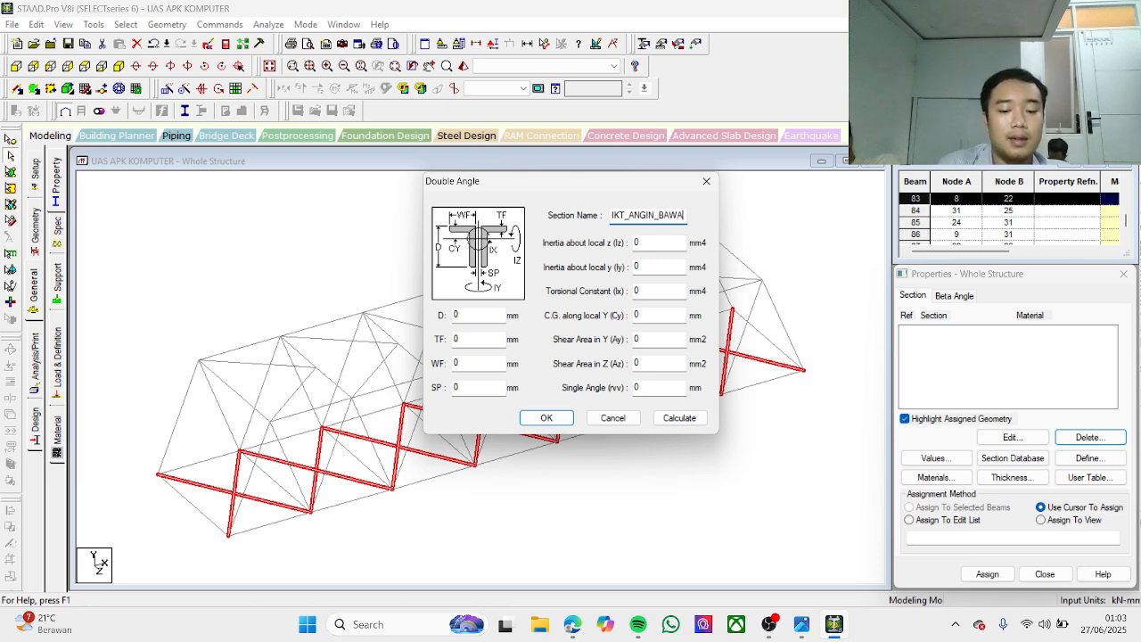
{"action": "type", "text": "H"}
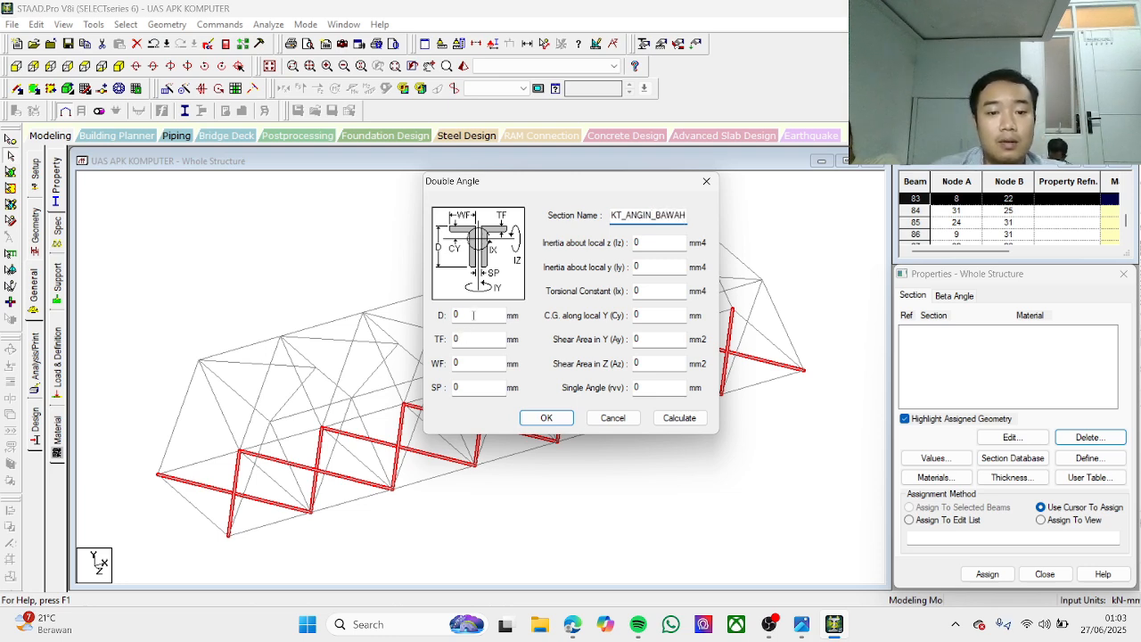
Step: Give IKT_ANGIN_BAWAH D 100, TF 10, WF 100 and SP 5 mm, calculate and add it, then close the table editor and clear the beam selection
{"action": "key", "text": "Tab"}
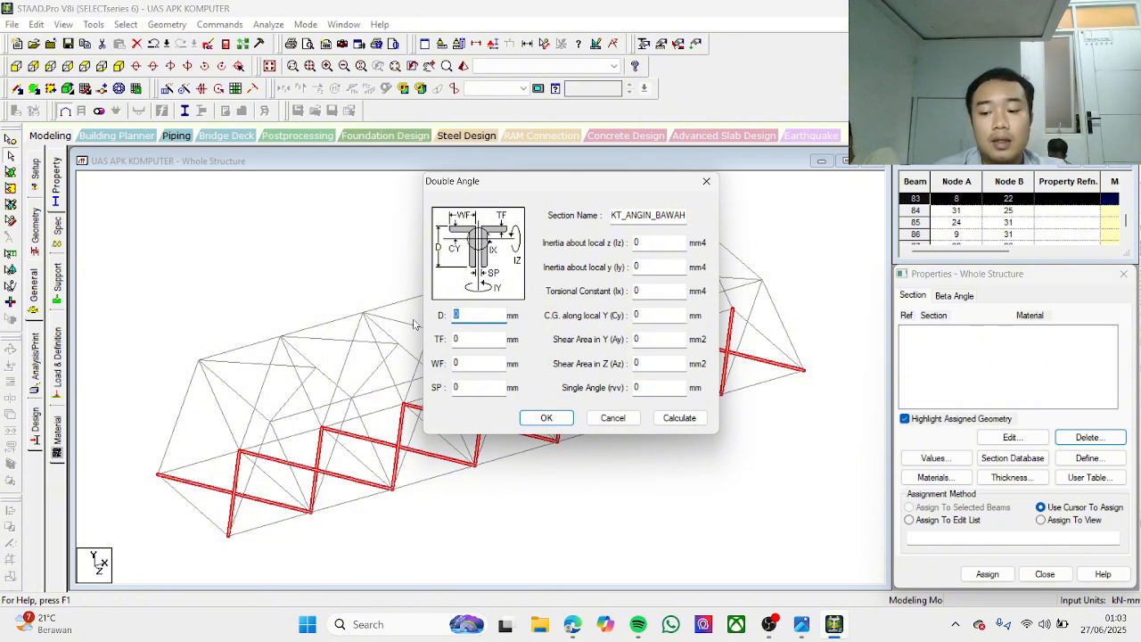
{"action": "type", "text": "100"}
{"action": "key", "text": "Tab"}
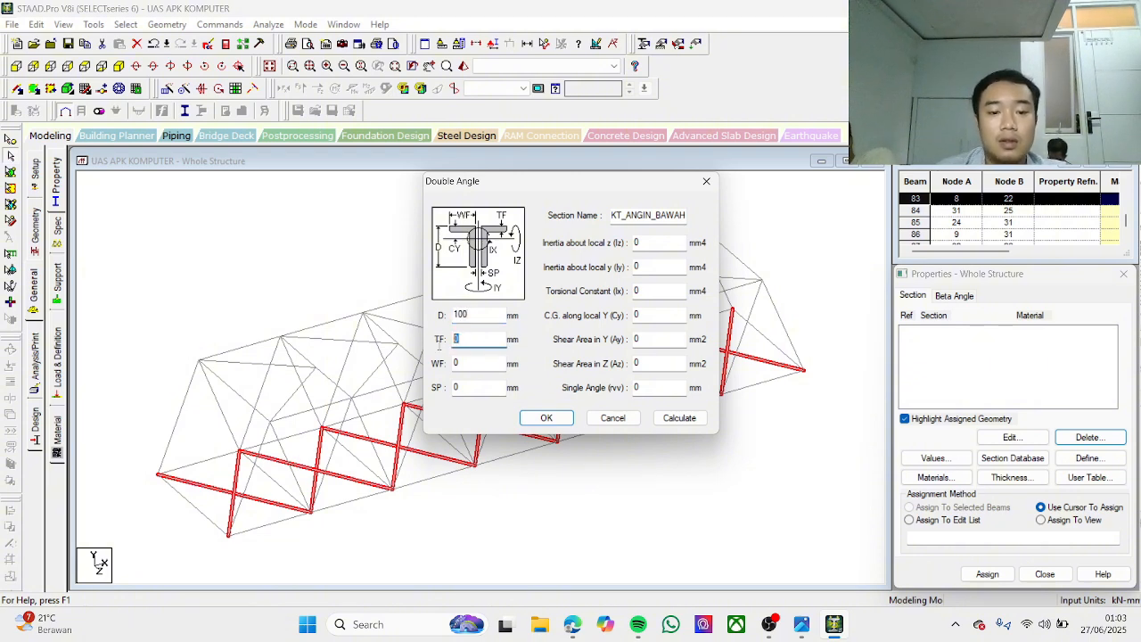
{"action": "type", "text": "10"}
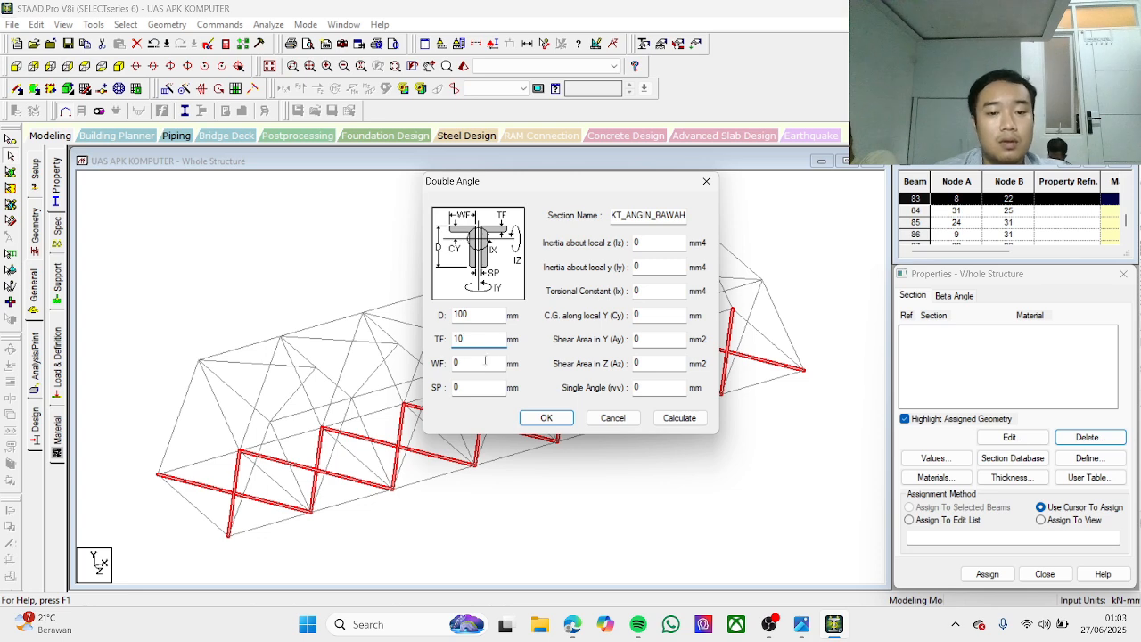
{"action": "key", "text": "Tab"}
{"action": "type", "text": "100"}
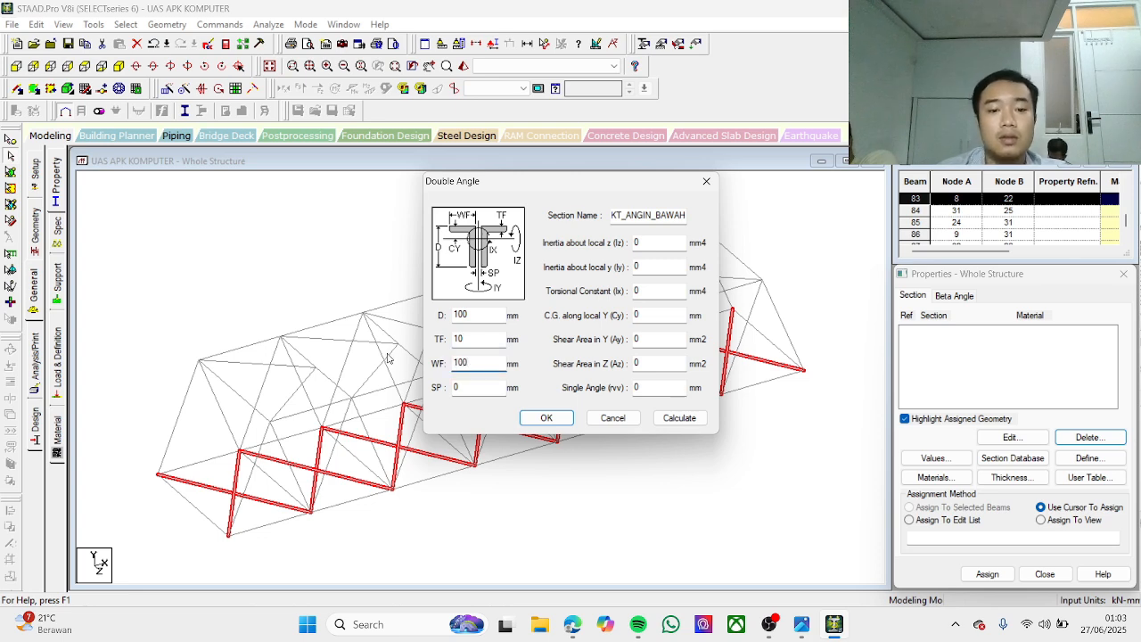
{"action": "key", "text": "Tab"}
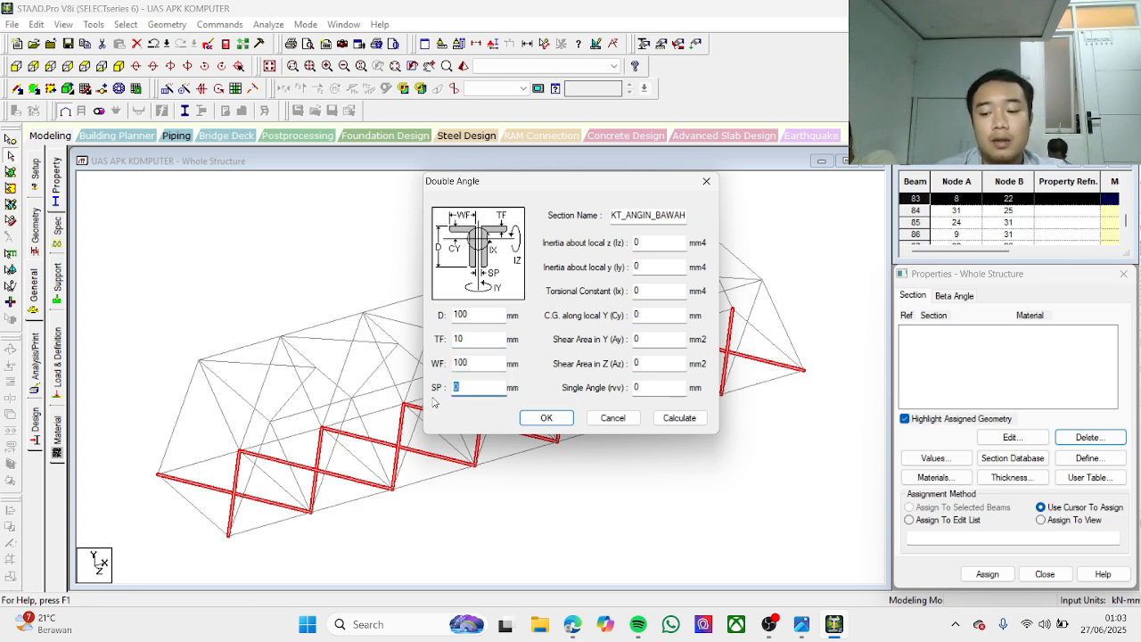
{"action": "type", "text": "5"}
{"action": "left_click", "coordinate": [680, 417]}
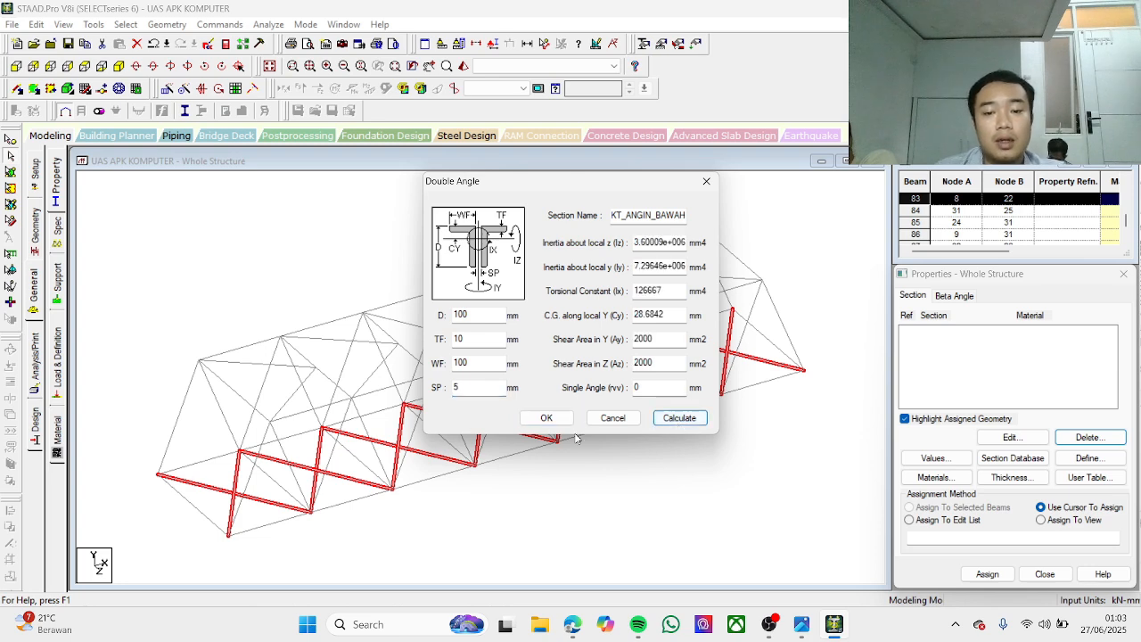
{"action": "left_click", "coordinate": [545, 417]}
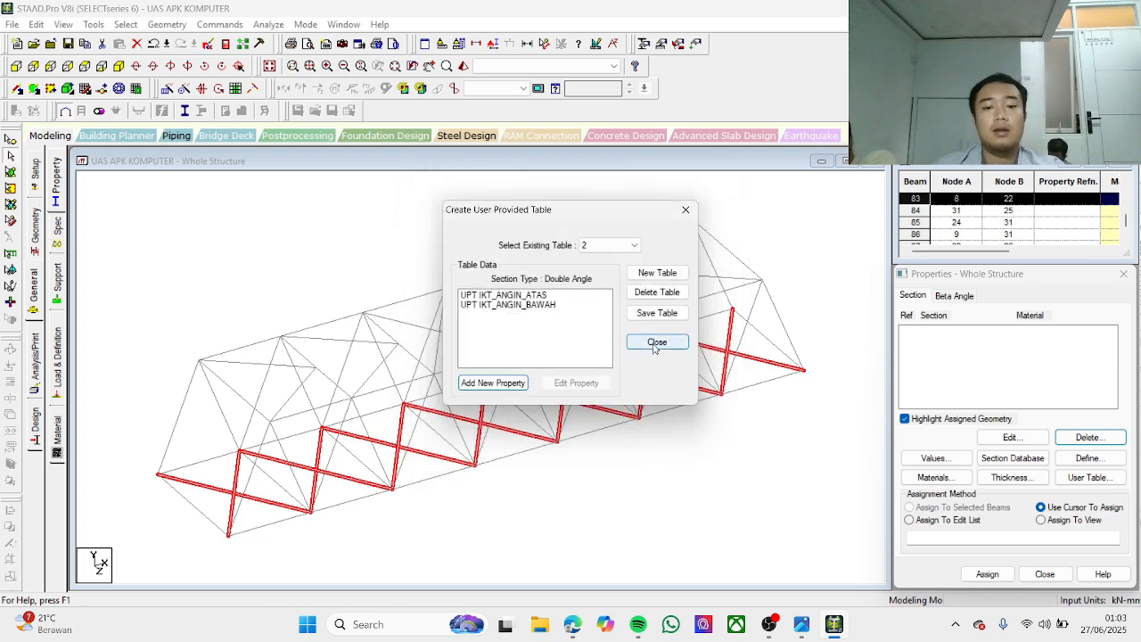
{"action": "left_click", "coordinate": [664, 343]}
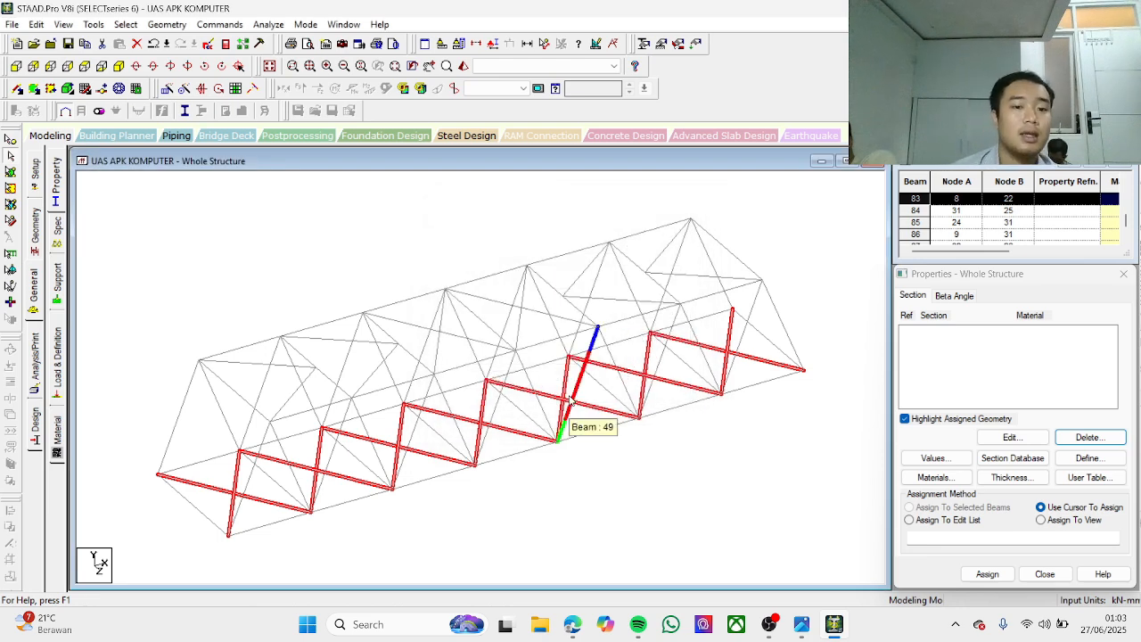
{"action": "left_click", "coordinate": [205, 321]}
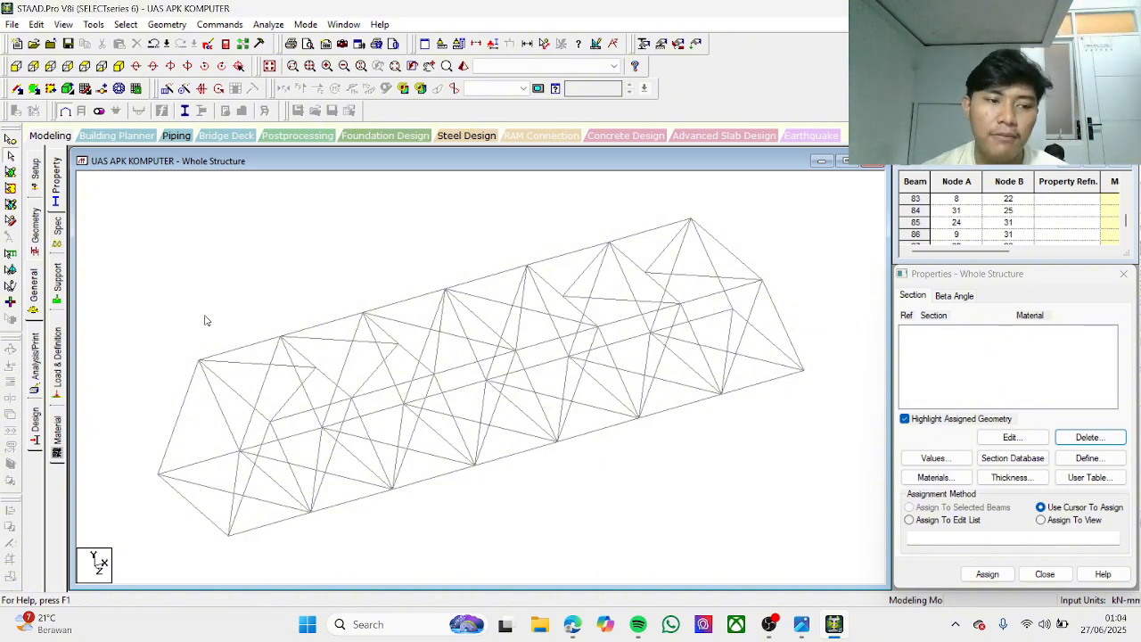
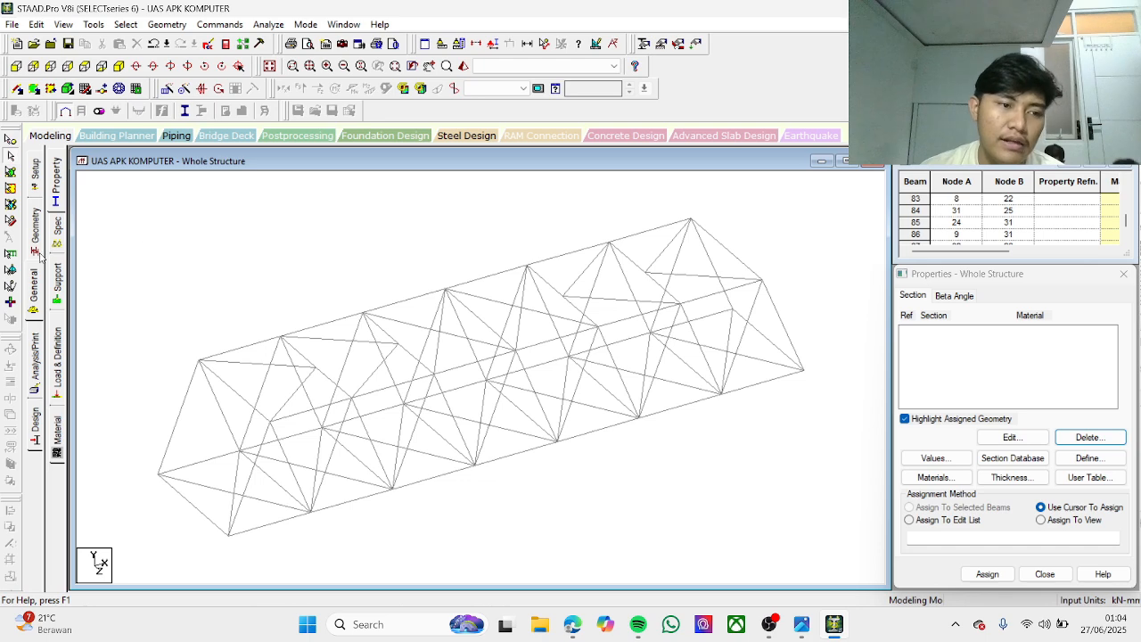
Step: Add the user-table wide flange sections GEL_MEL_ATAS and GEL_MEL_BAWAH with STEEL material to the structure's section properties
{"action": "left_click", "coordinate": [41, 287]}
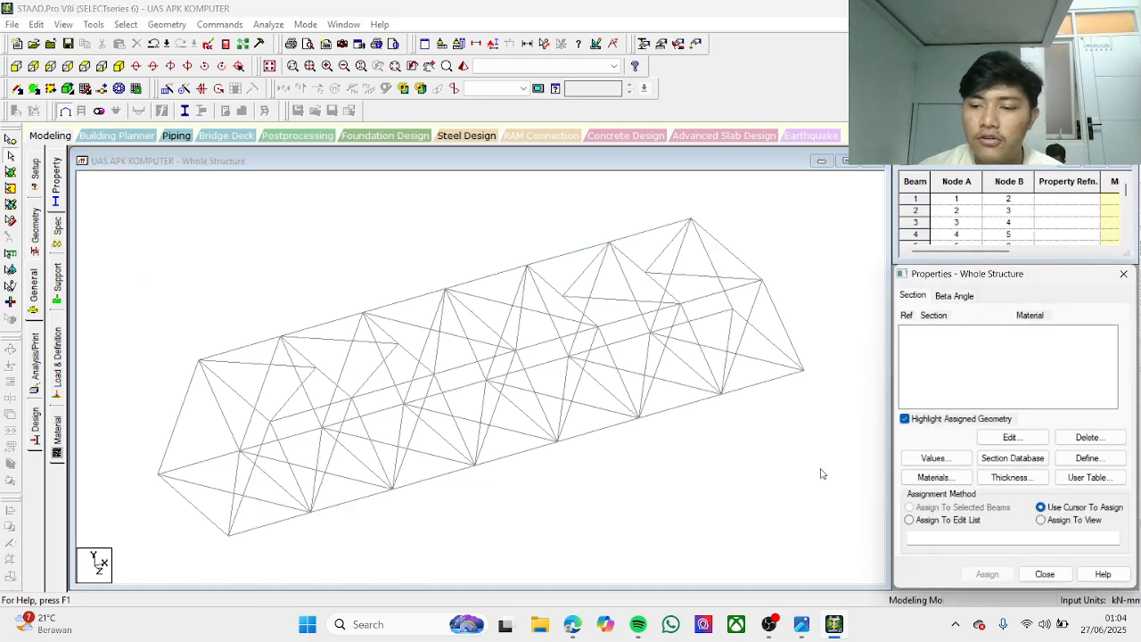
{"action": "left_click", "coordinate": [1088, 477]}
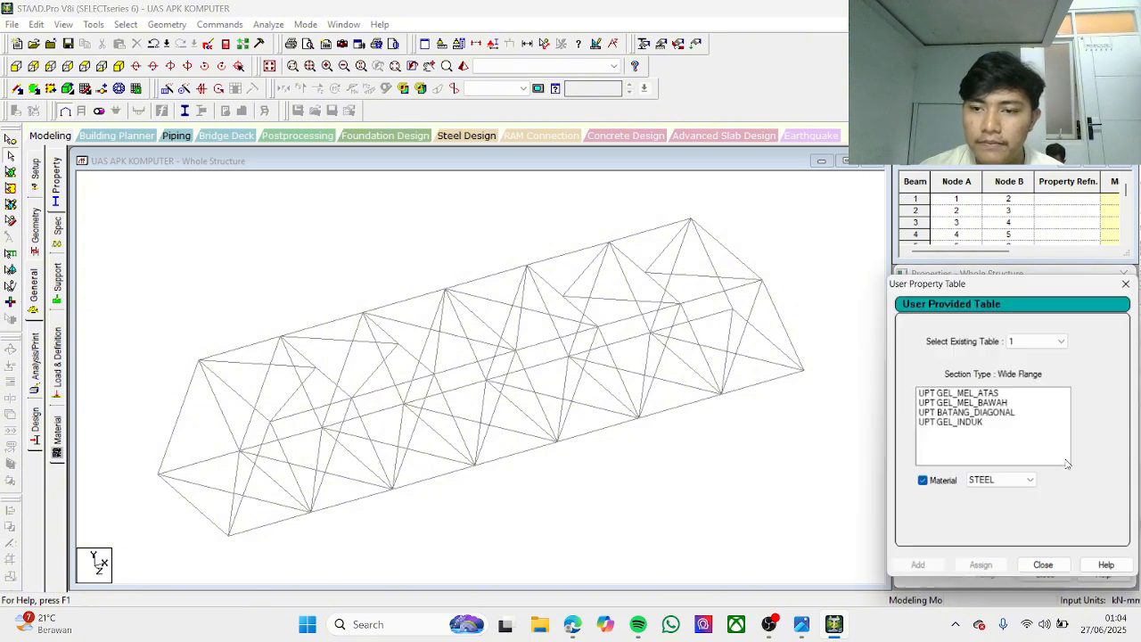
{"action": "left_click_drag", "start_coordinate": [1044, 294], "coordinate": [583, 195]}
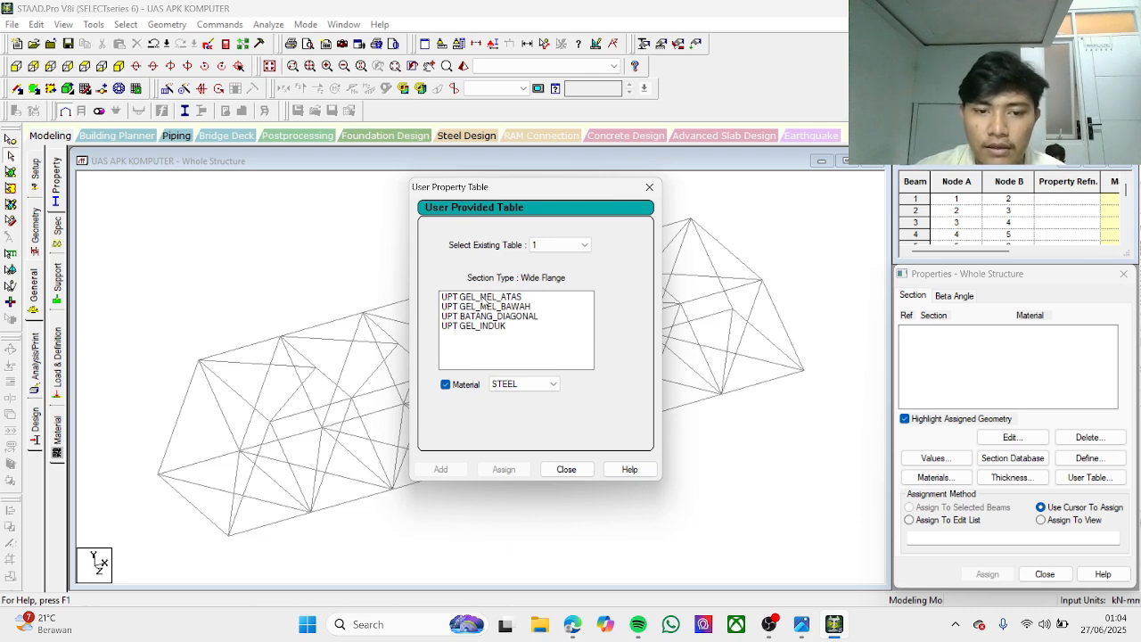
{"action": "left_click", "coordinate": [524, 298]}
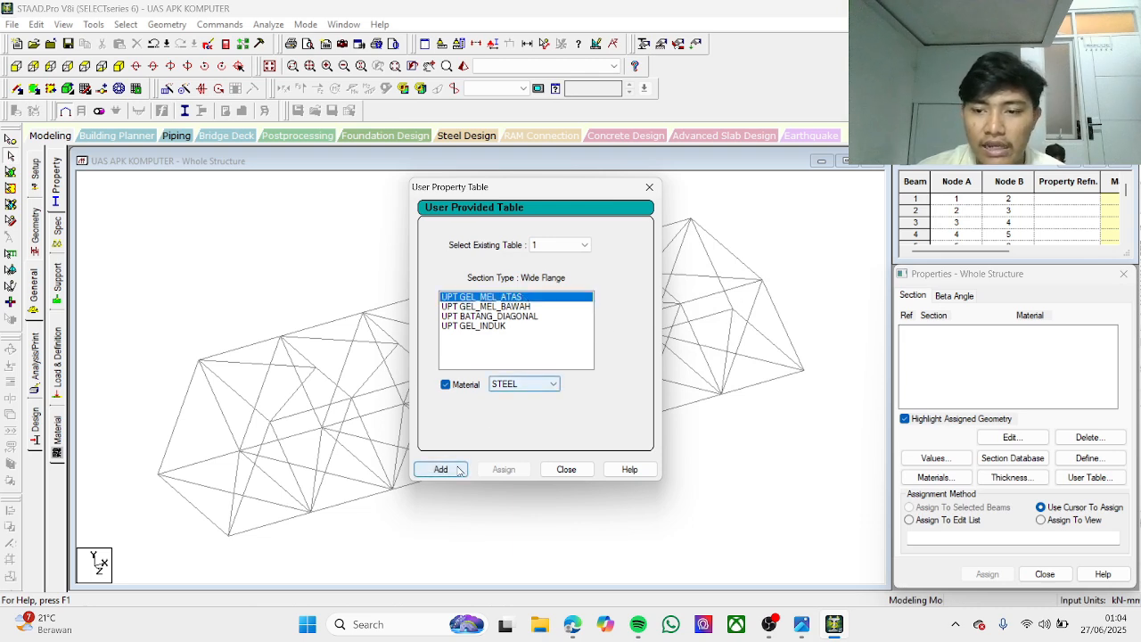
{"action": "left_click", "coordinate": [440, 469]}
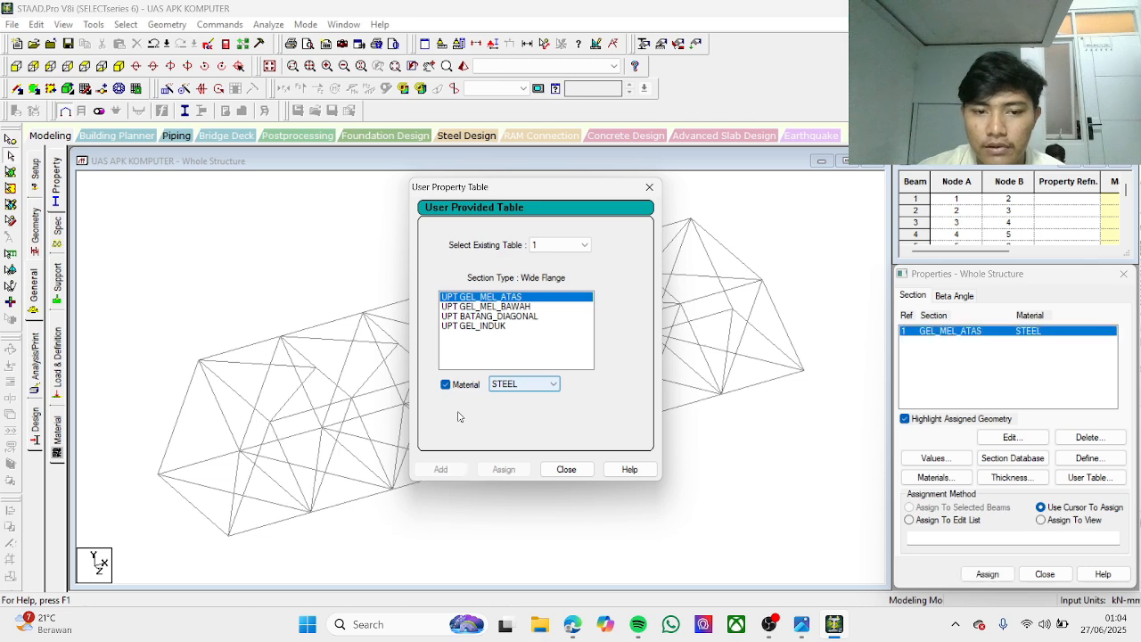
{"action": "left_click", "coordinate": [496, 308]}
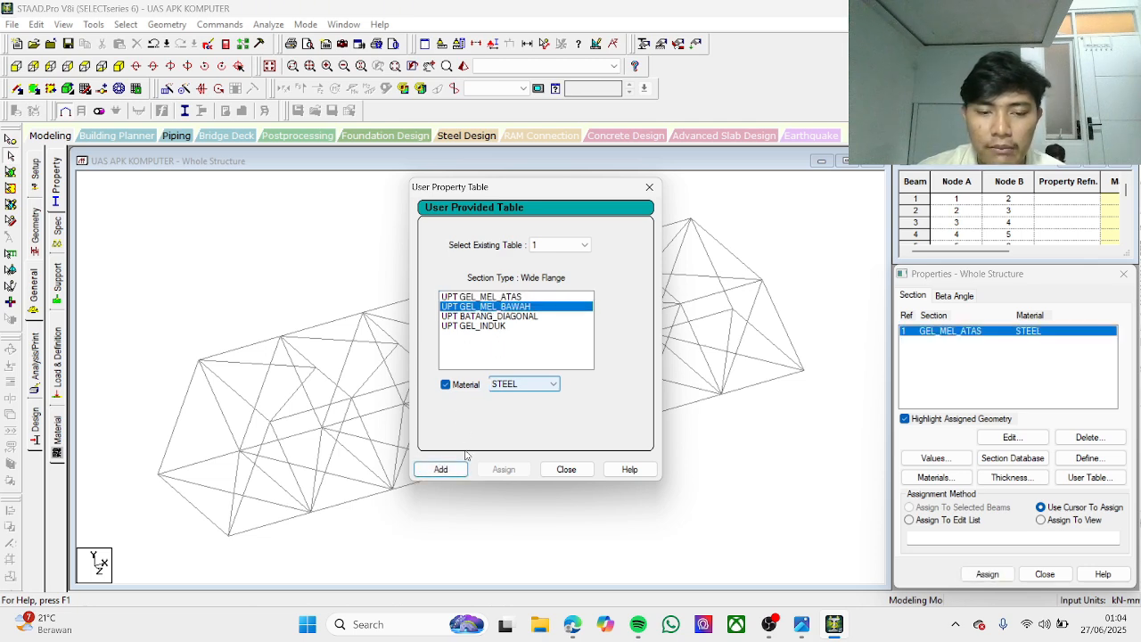
{"action": "left_click", "coordinate": [457, 473]}
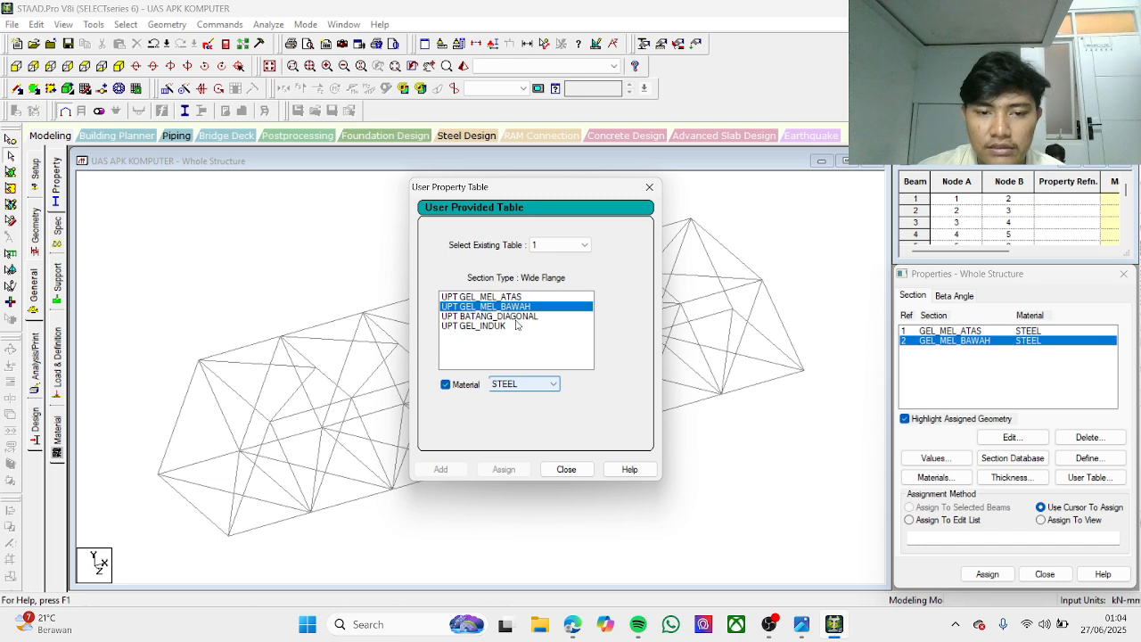
Step: Add BATANG_DIAGONAL and GEL_INDUK from user table 1 to the section properties with STEEL material
{"action": "left_click", "coordinate": [517, 325]}
{"action": "left_click", "coordinate": [515, 318]}
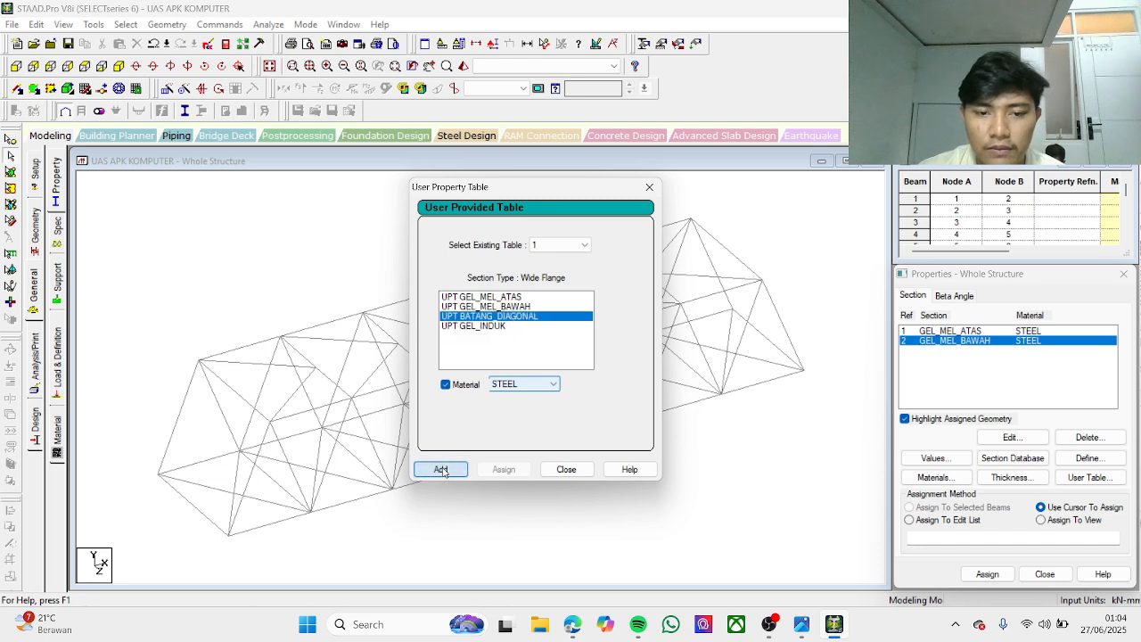
{"action": "left_click", "coordinate": [445, 471]}
{"action": "left_click", "coordinate": [522, 327]}
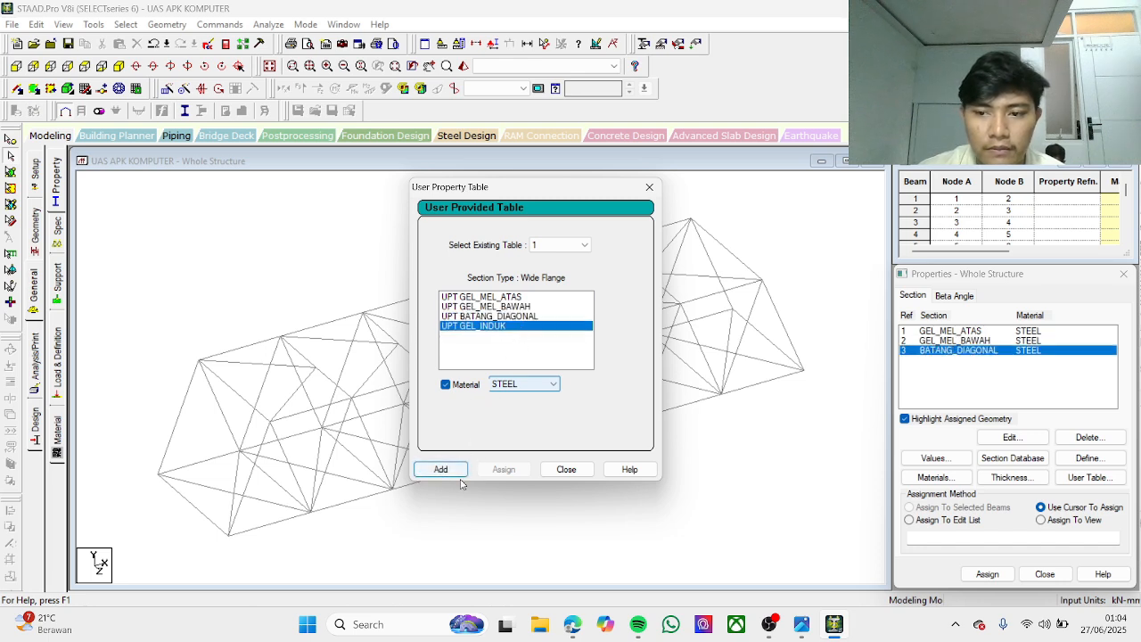
{"action": "left_click", "coordinate": [448, 472]}
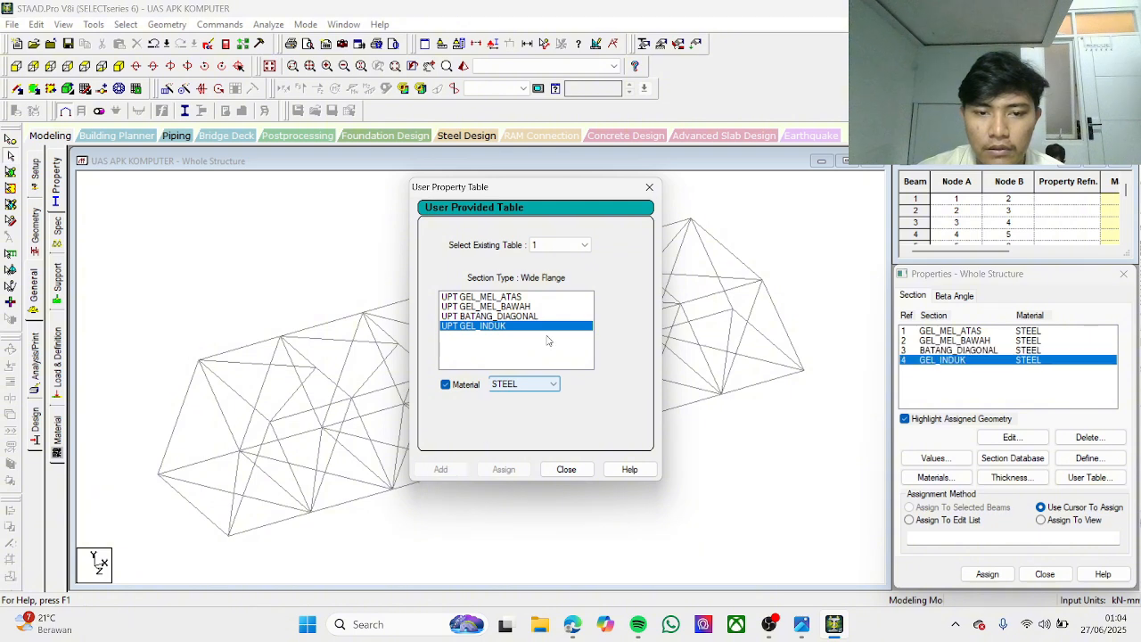
Step: Add the double-angle sections IKT_ANGIN_ATAS and IKT_ANGIN_BAWAH from user table 2 as STEEL properties
{"action": "left_click", "coordinate": [586, 245]}
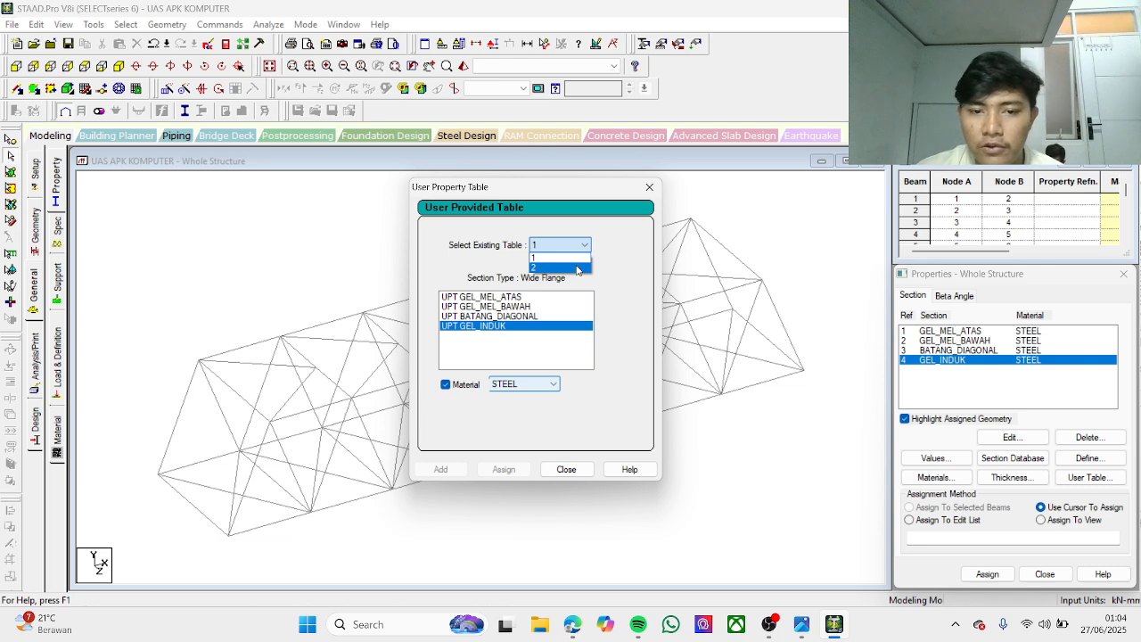
{"action": "left_click", "coordinate": [578, 268]}
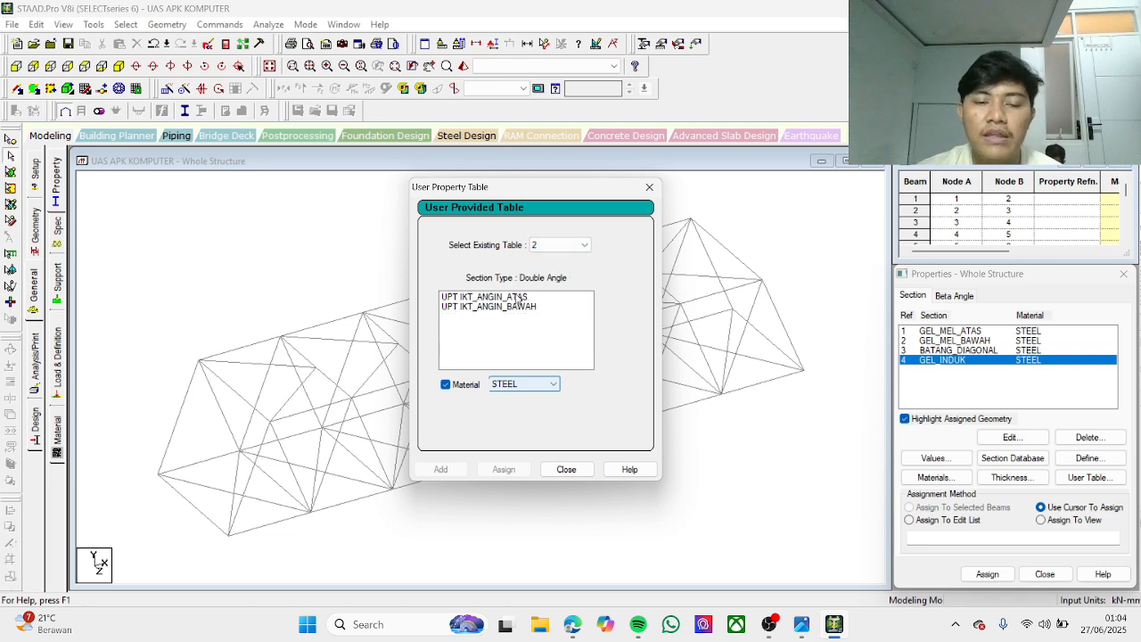
{"action": "left_click", "coordinate": [517, 298]}
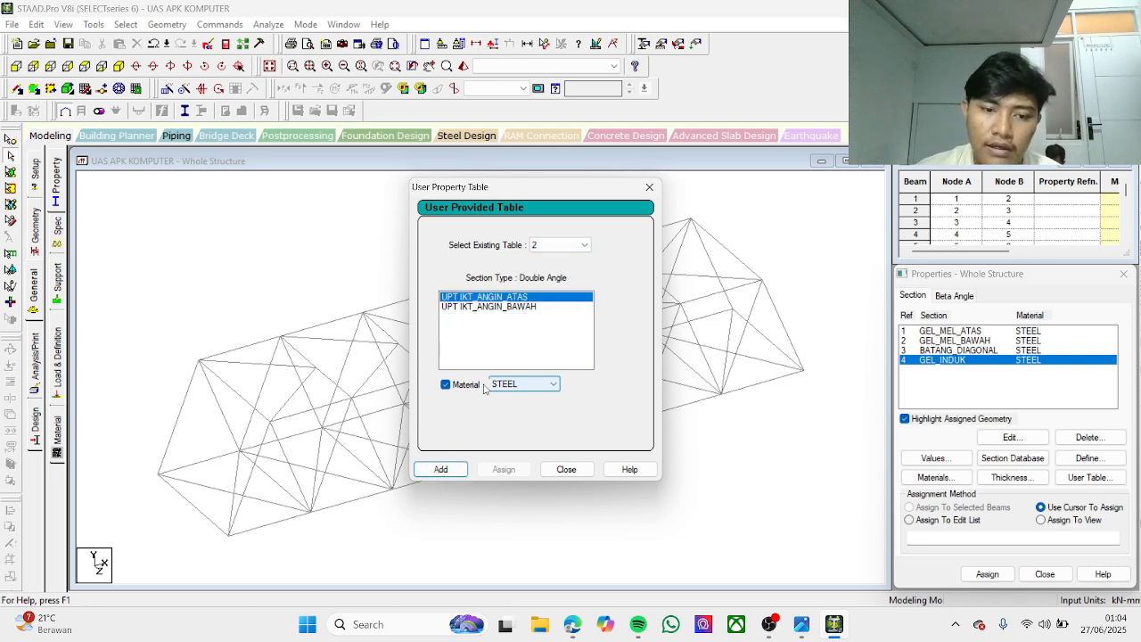
{"action": "left_click", "coordinate": [460, 468]}
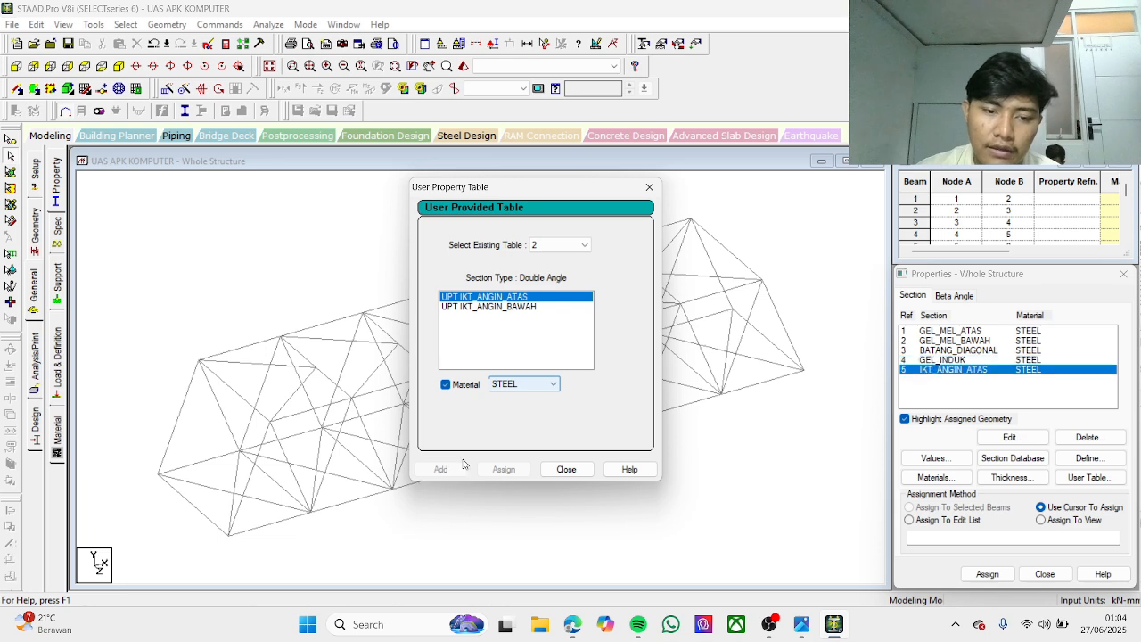
{"action": "left_click", "coordinate": [533, 307]}
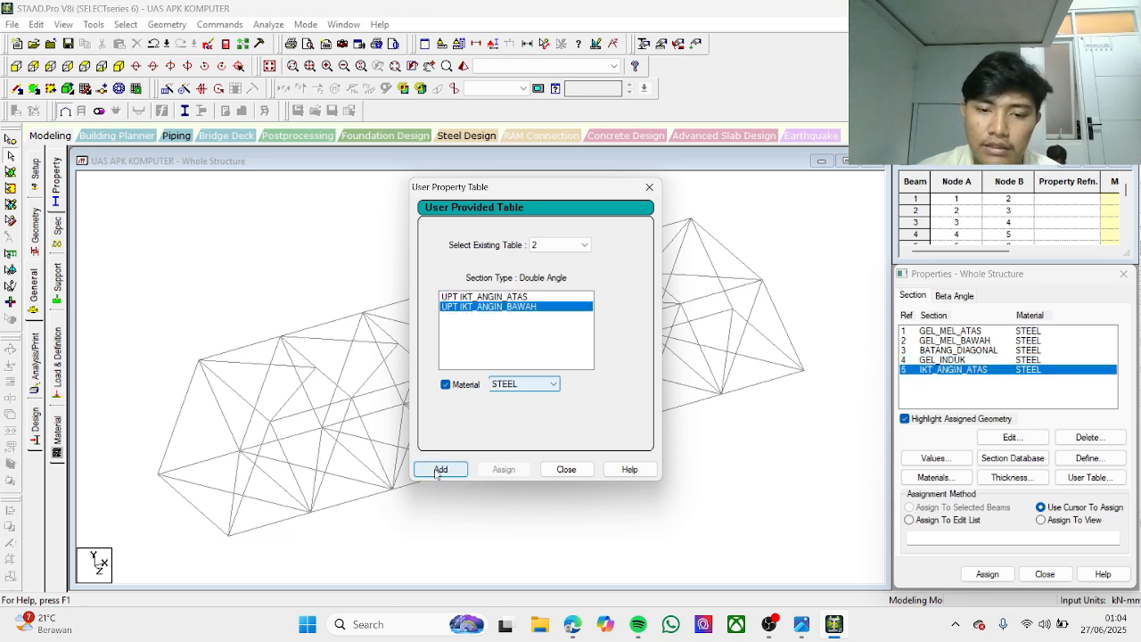
{"action": "left_click", "coordinate": [438, 470]}
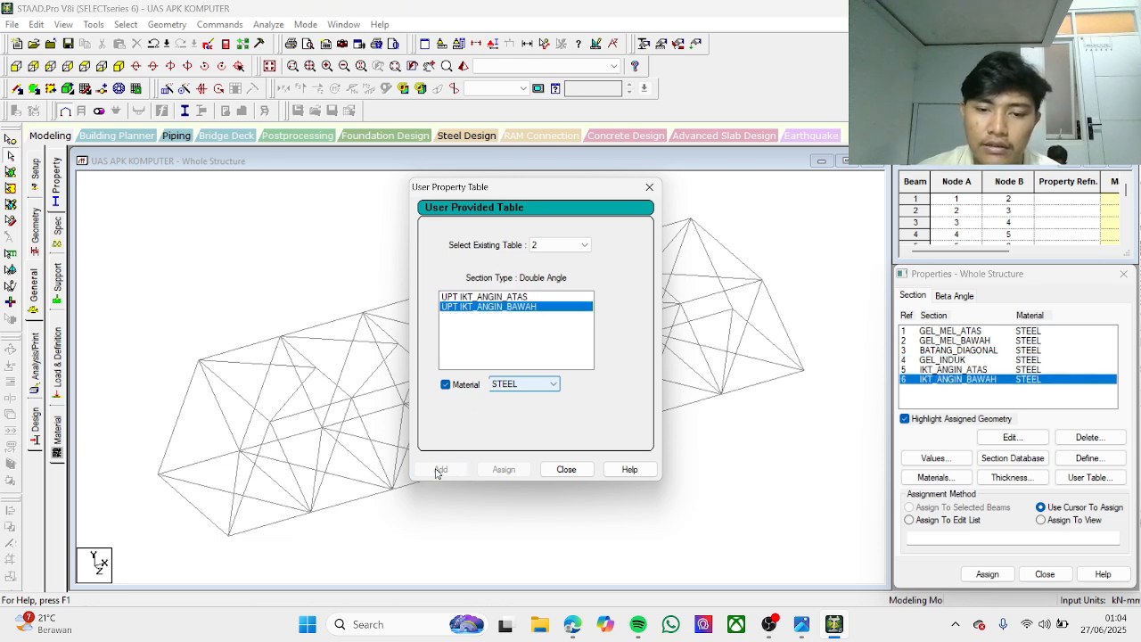
{"action": "left_click", "coordinate": [579, 470]}
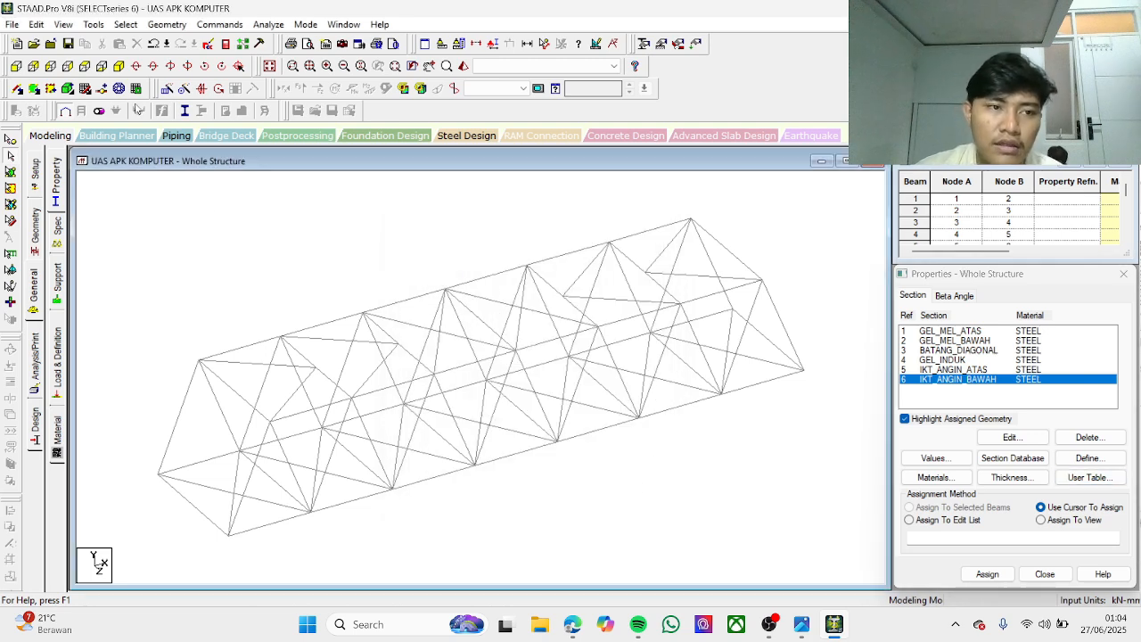
Step: Select beams by group name and assign the GEL_MEL_ATAS section to the _GEL_MEL_ATAS group
{"action": "left_click", "coordinate": [127, 25]}
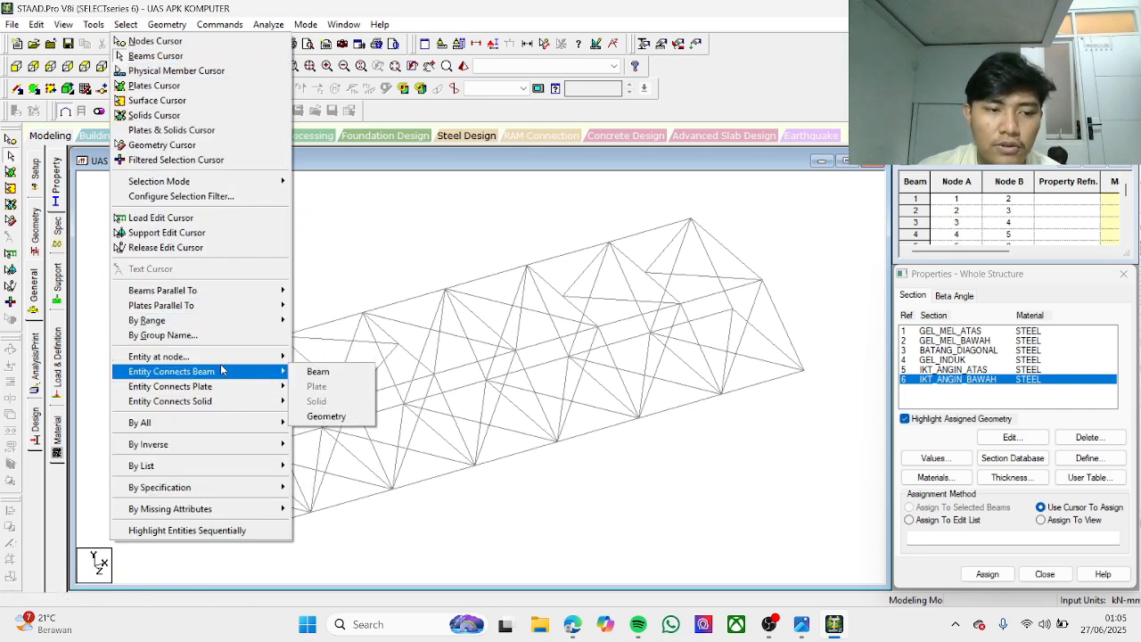
{"action": "mouse_move", "coordinate": [221, 363]}
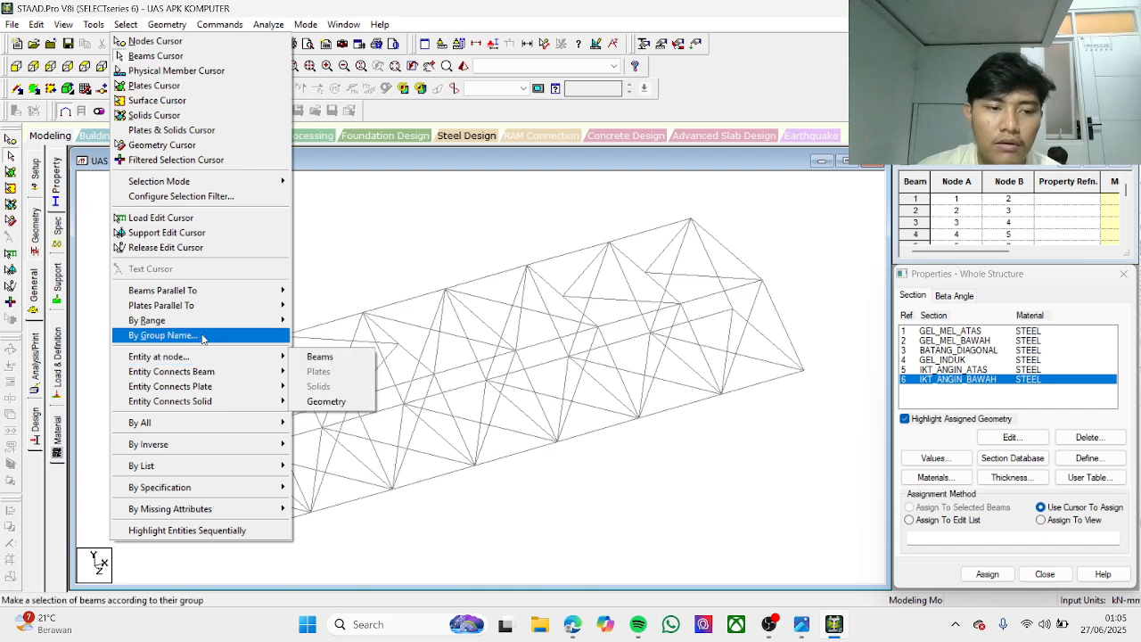
{"action": "left_click", "coordinate": [170, 335]}
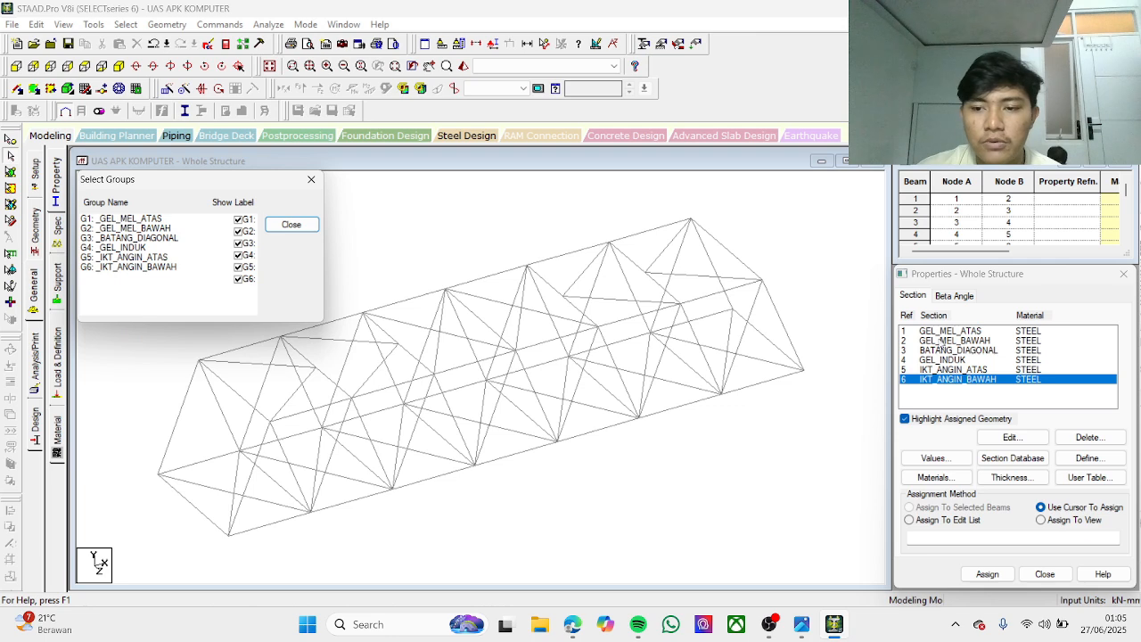
{"action": "left_click", "coordinate": [968, 332]}
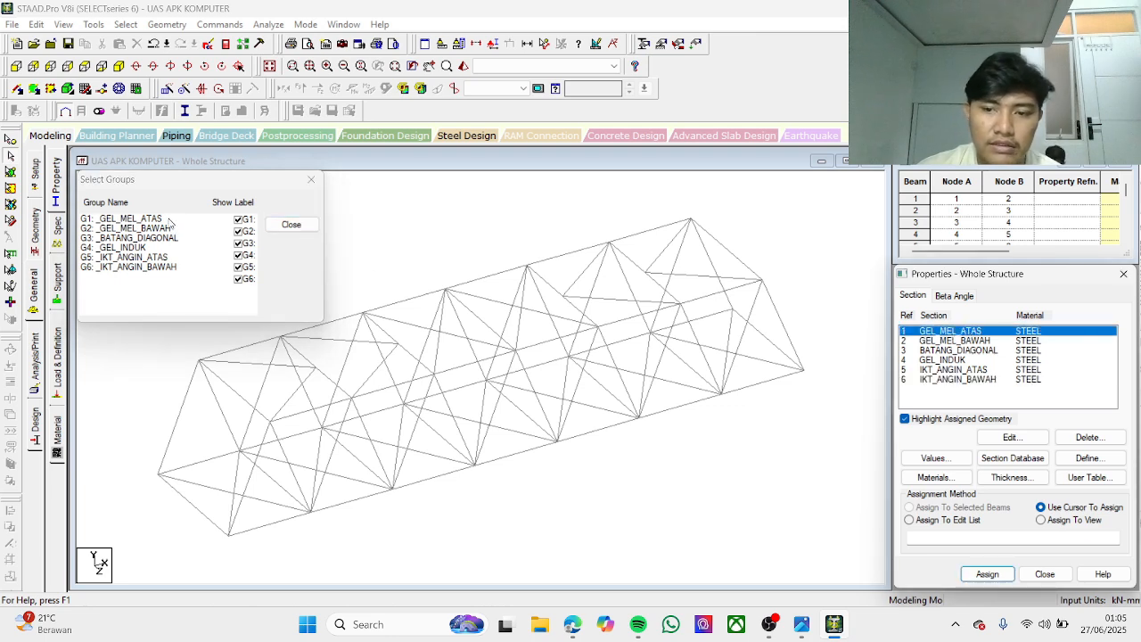
{"action": "left_click", "coordinate": [159, 218]}
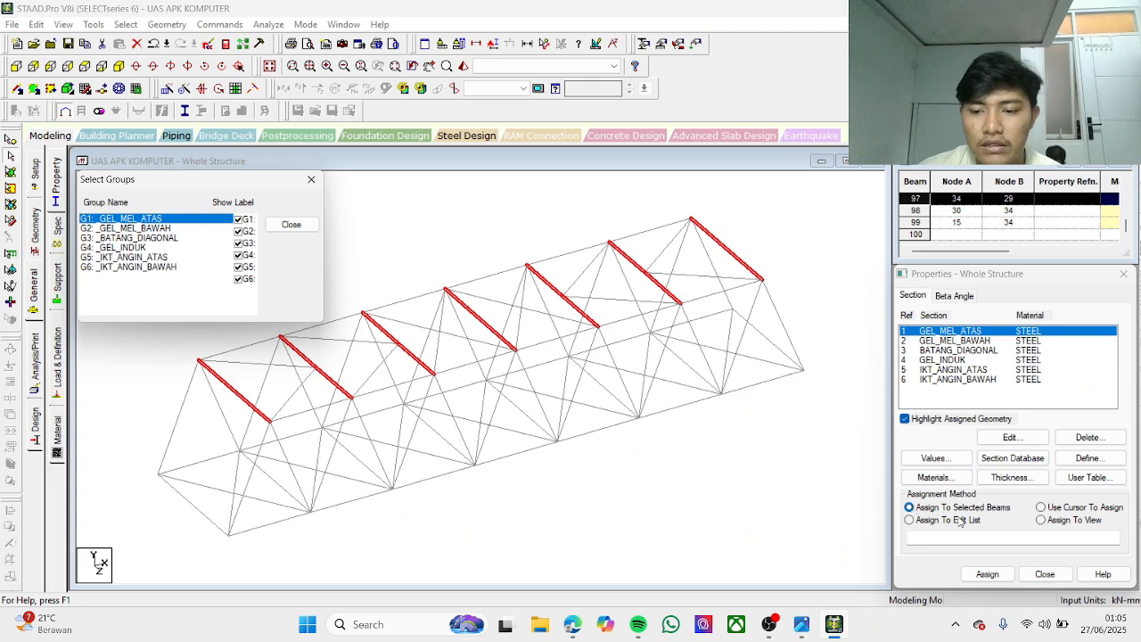
{"action": "left_click", "coordinate": [986, 574]}
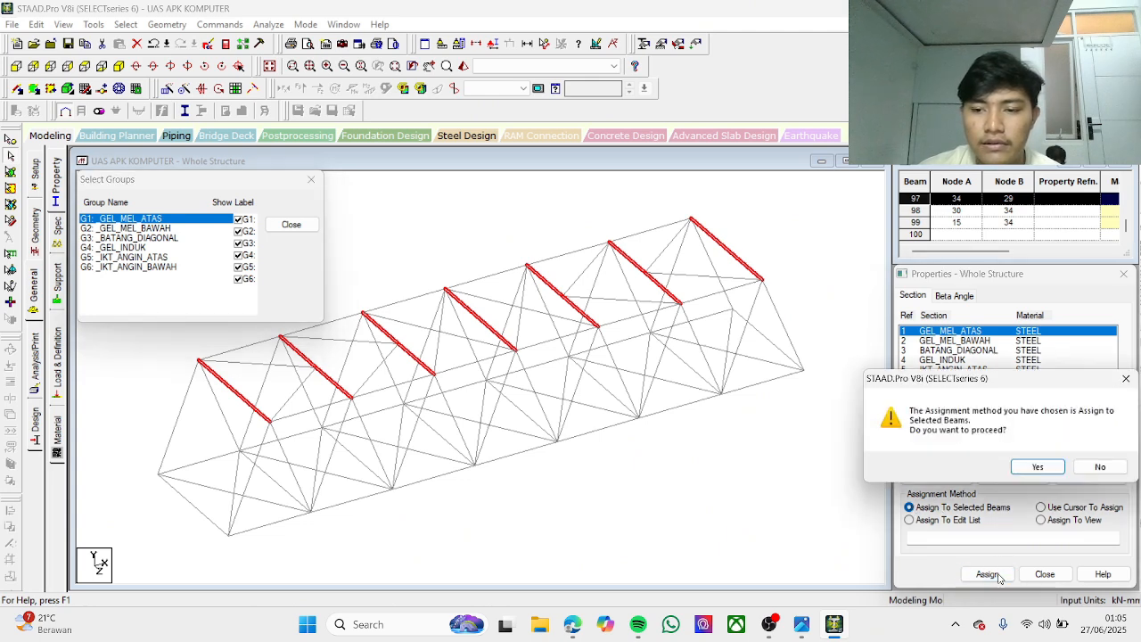
{"action": "left_click", "coordinate": [1038, 467]}
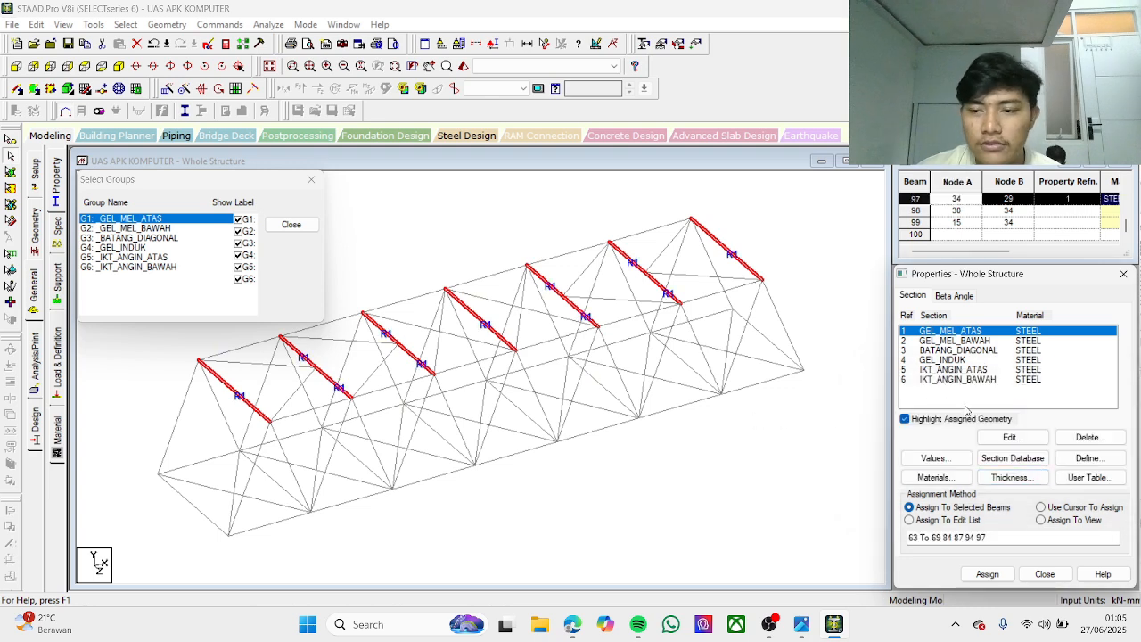
Step: Assign the GEL_MEL_BAWAH section to only the beams of the _GEL_MEL_BAWAH group
{"action": "left_click", "coordinate": [976, 342]}
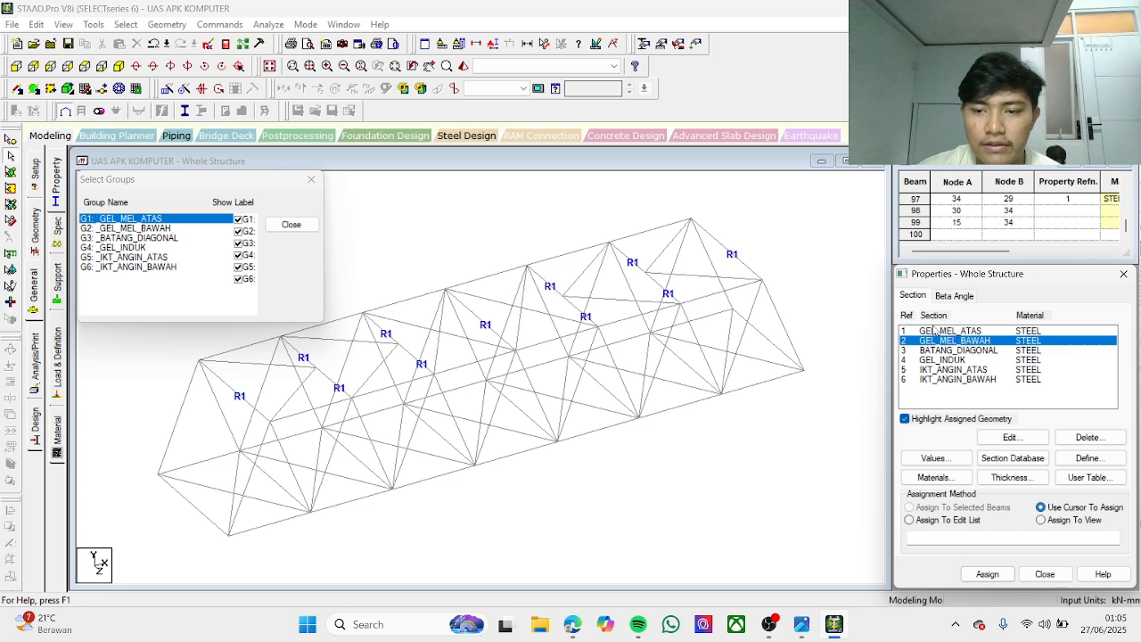
{"action": "left_click", "coordinate": [162, 230]}
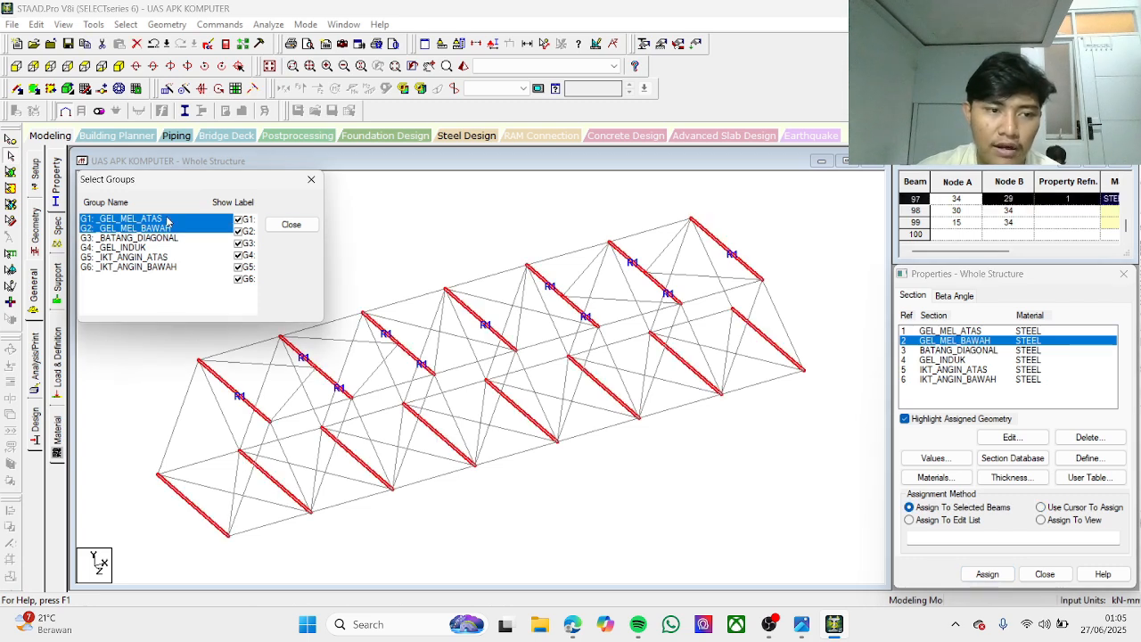
{"action": "left_click", "coordinate": [165, 229]}
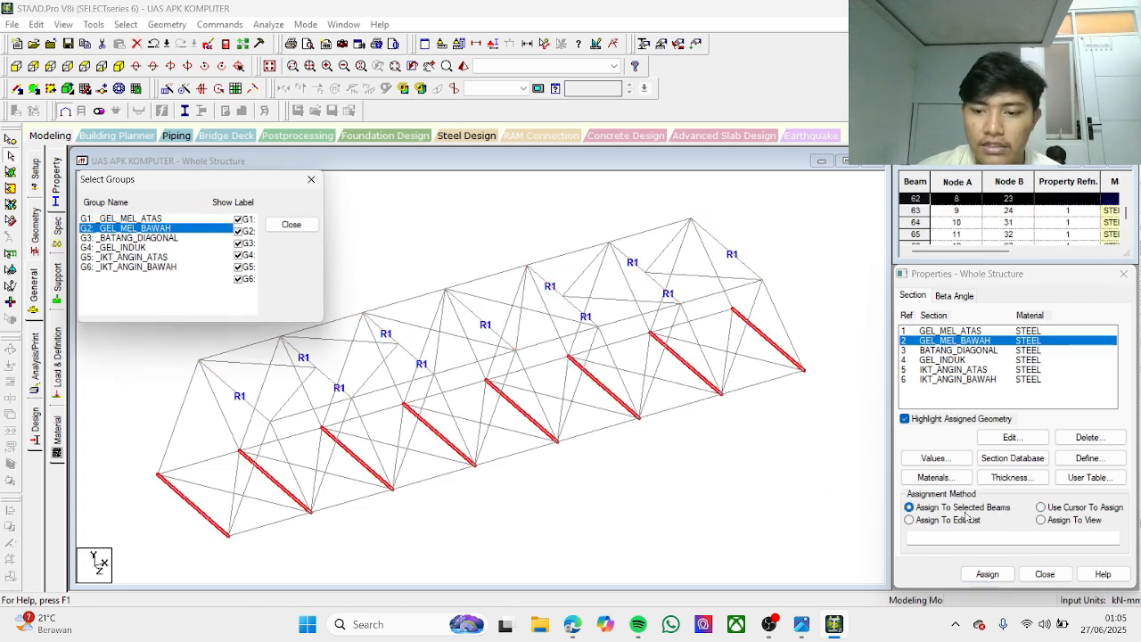
{"action": "left_click", "coordinate": [987, 573]}
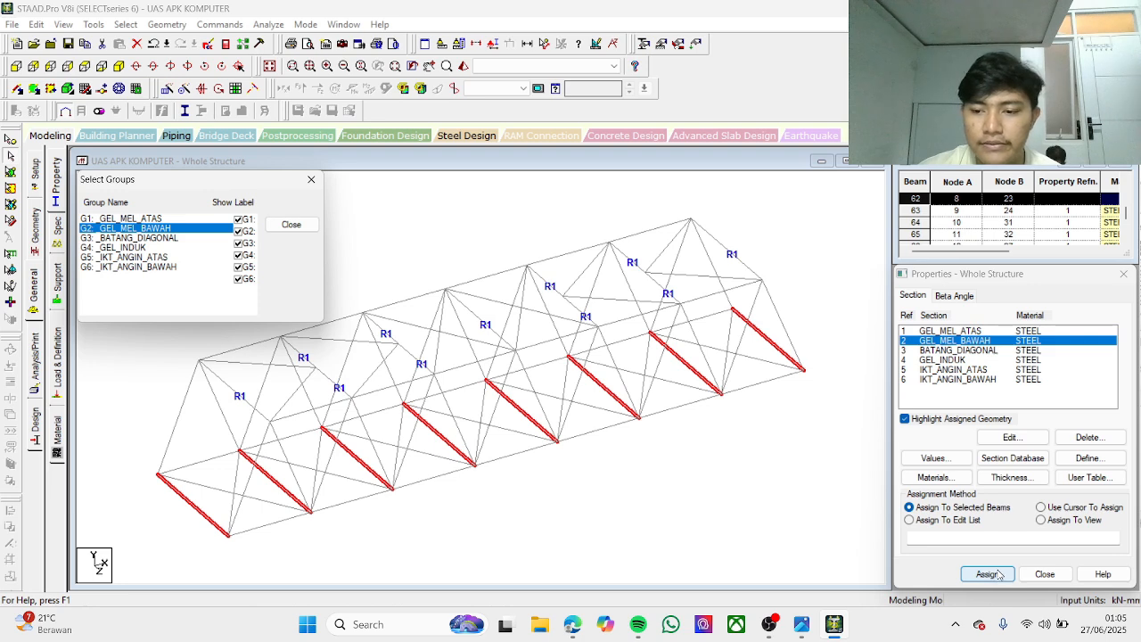
{"action": "left_click", "coordinate": [1054, 470]}
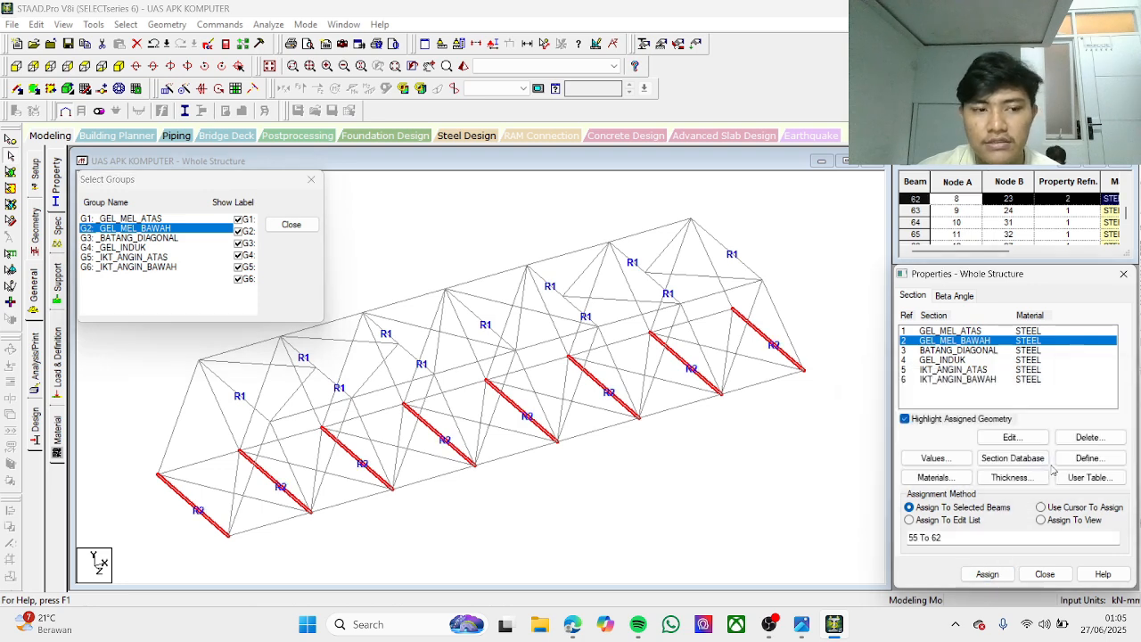
Step: Assign the BATANG_DIAGONAL section to only the beams of the _BATANG_DIAGONAL group
{"action": "left_click", "coordinate": [968, 355]}
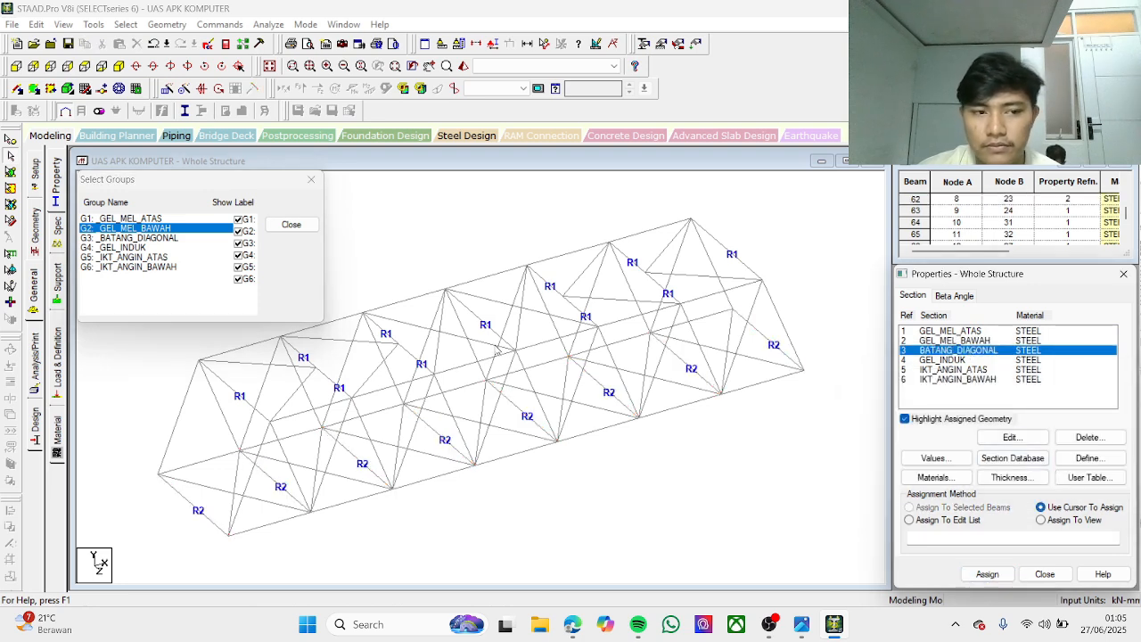
{"action": "left_click", "coordinate": [188, 238], "text": "ctrl"}
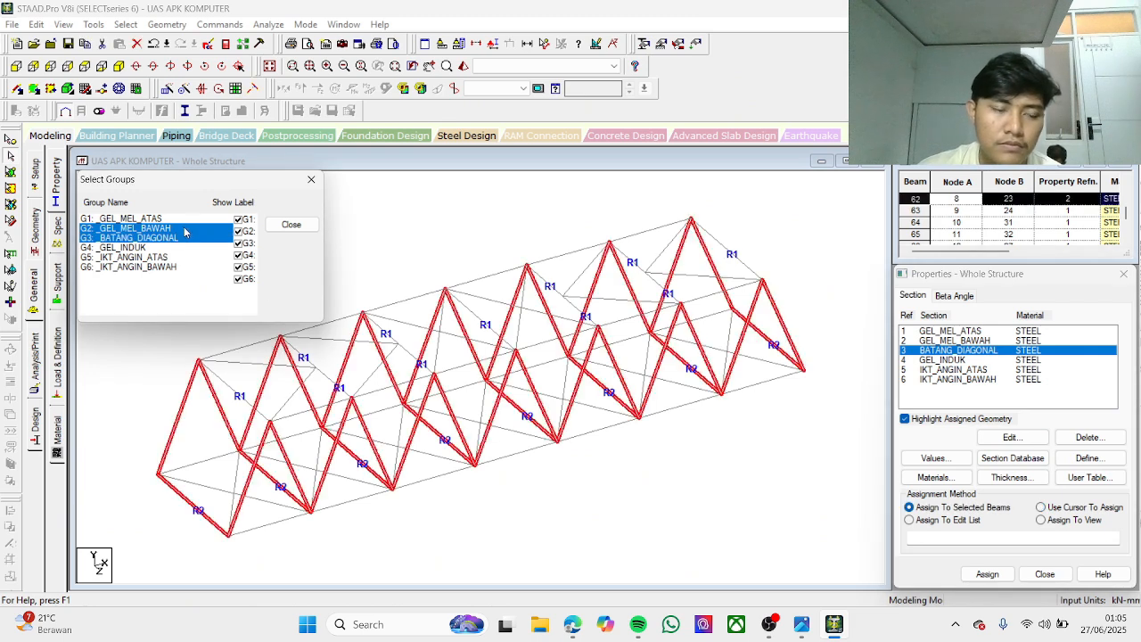
{"action": "left_click", "coordinate": [183, 229], "text": "ctrl"}
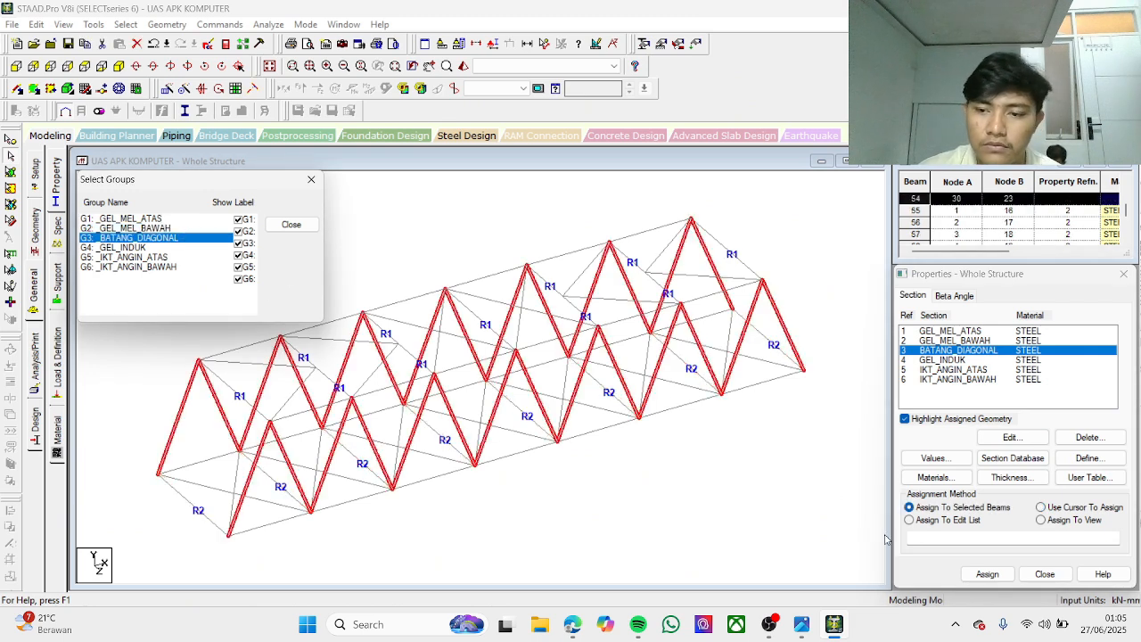
{"action": "left_click", "coordinate": [987, 574]}
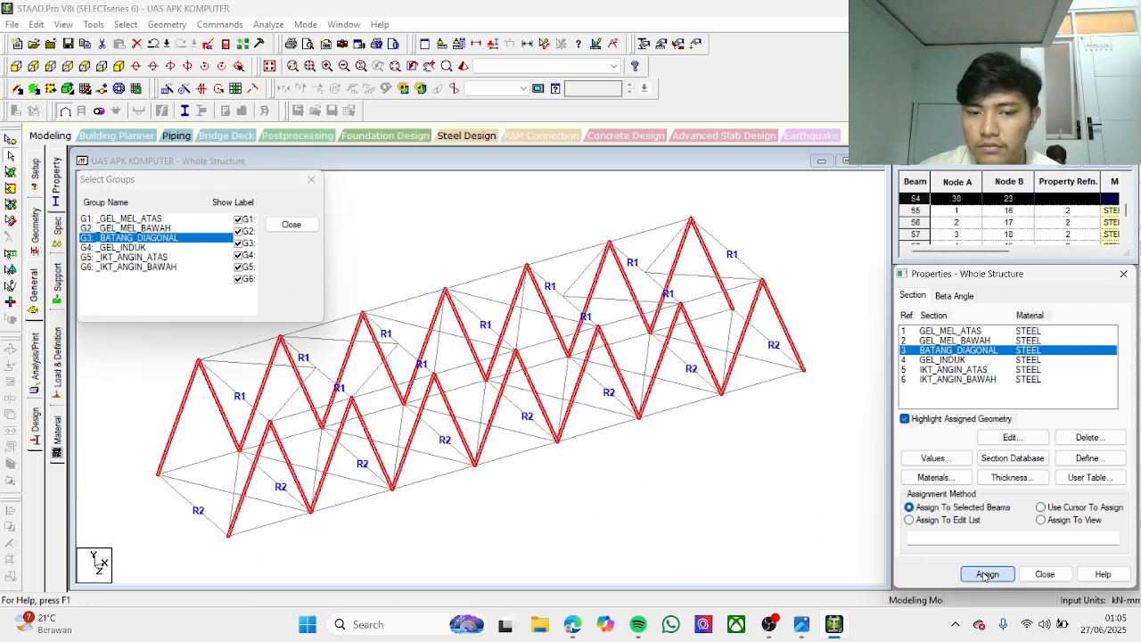
{"action": "left_click", "coordinate": [1034, 467]}
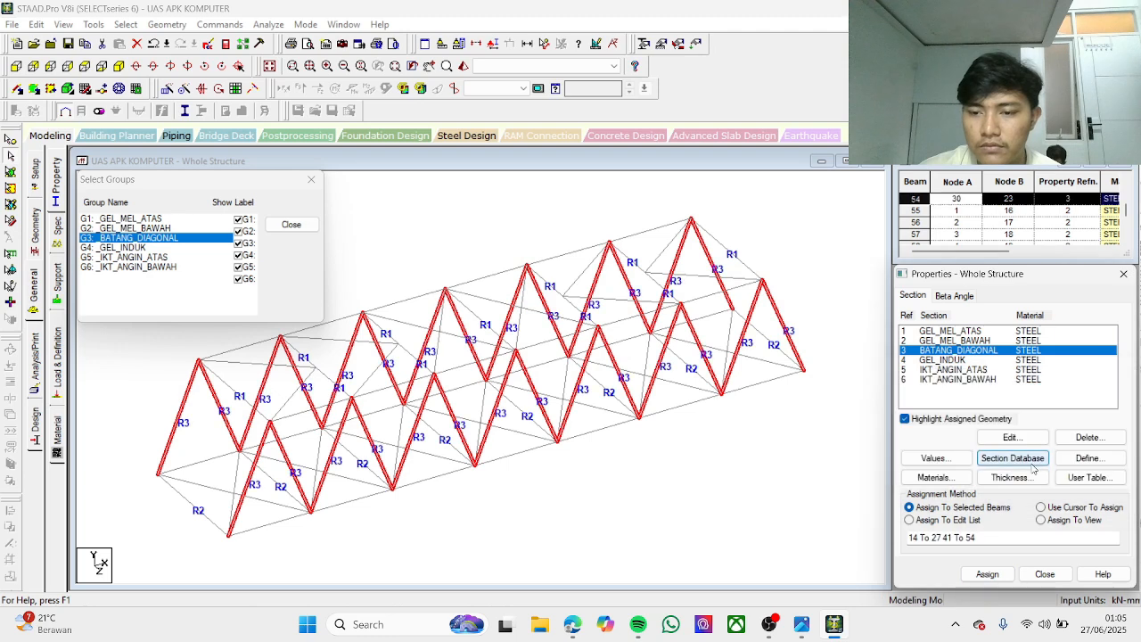
Step: Assign the GEL_INDUK section to only the beams of the _GEL_INDUK group
{"action": "left_click", "coordinate": [964, 360]}
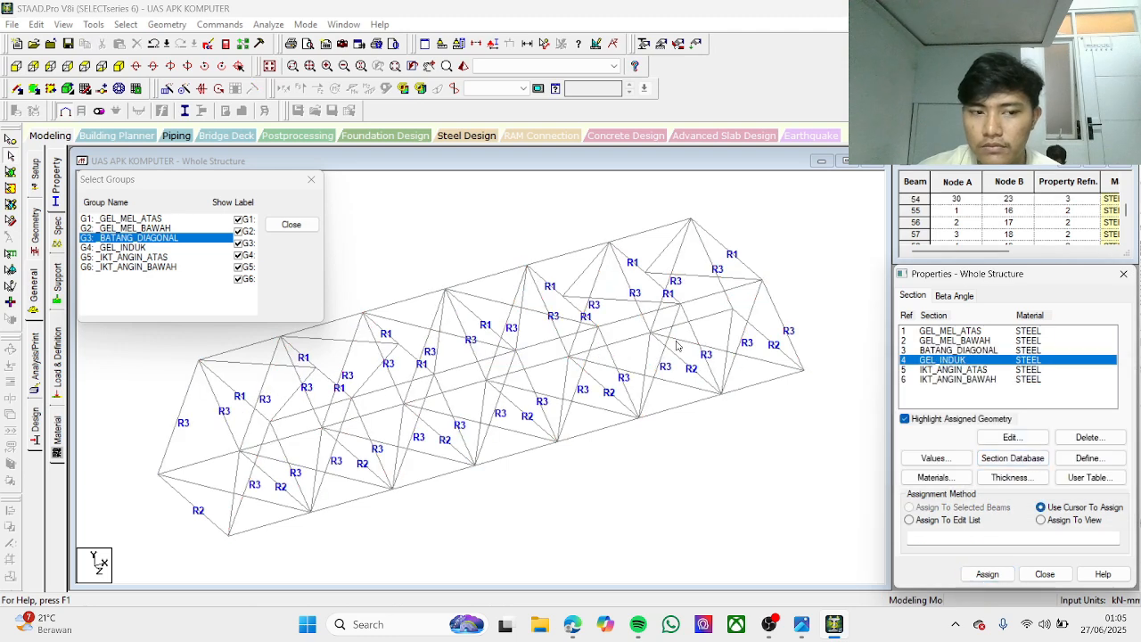
{"action": "left_click", "coordinate": [130, 249], "text": "ctrl"}
{"action": "left_click", "coordinate": [152, 247]}
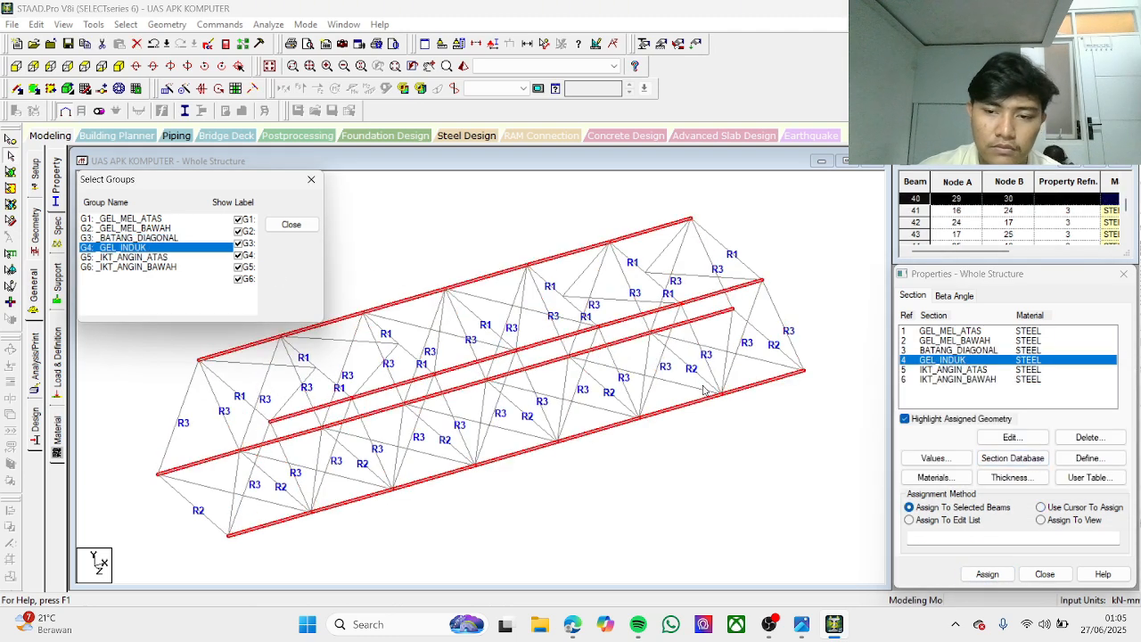
{"action": "left_click", "coordinate": [987, 574]}
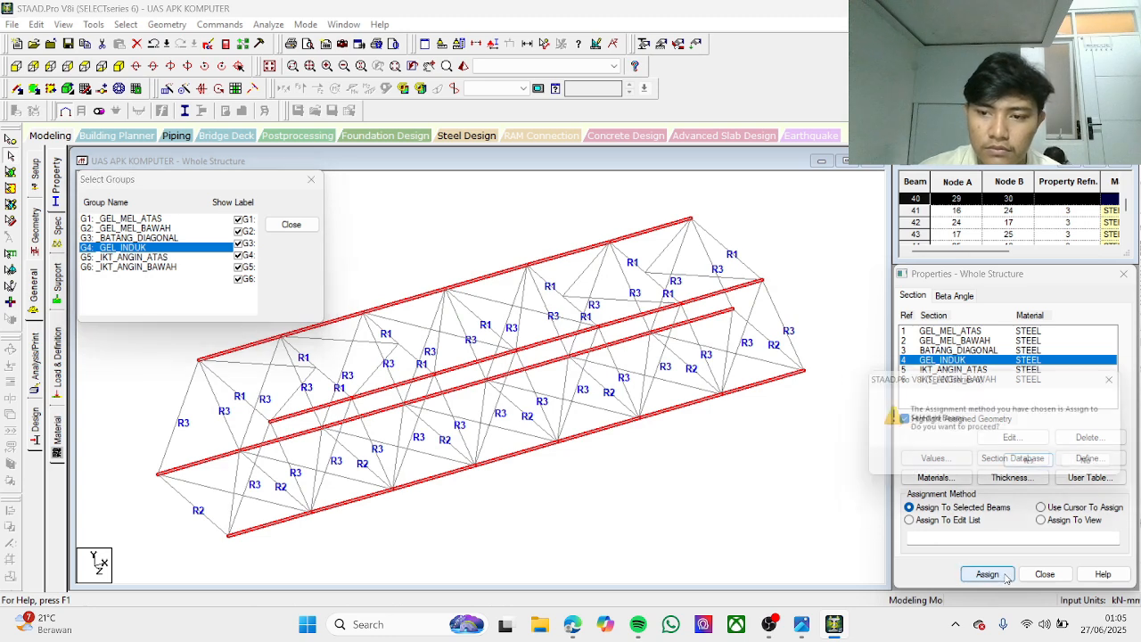
{"action": "left_click", "coordinate": [1038, 466]}
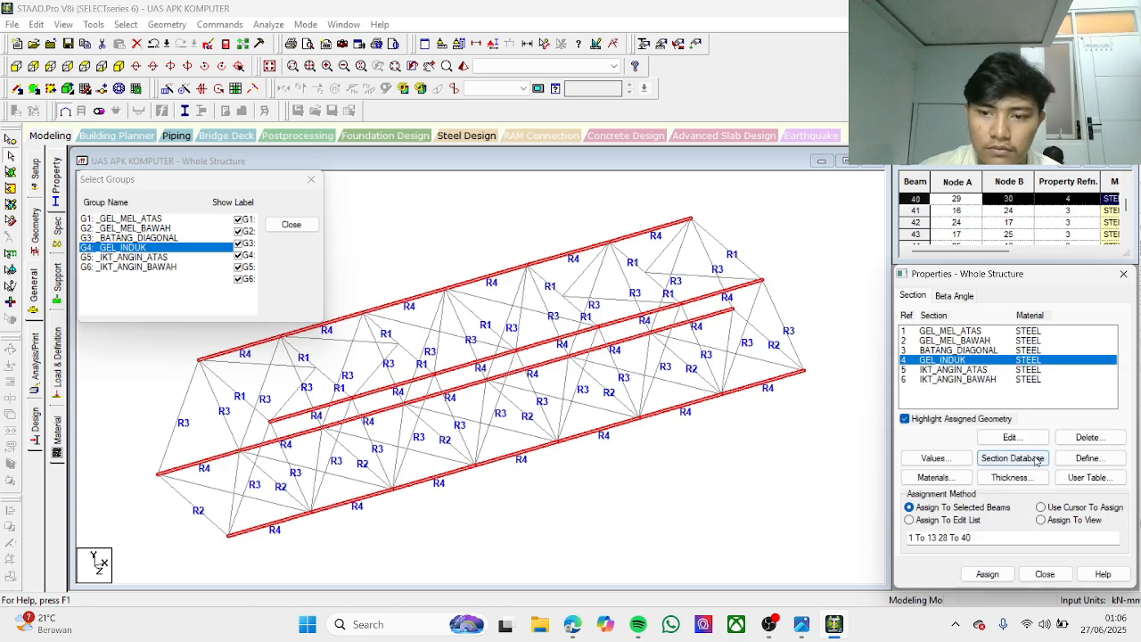
Step: Assign the IKT_ANGIN_ATAS section to only the beams of the _IKT_ANGIN_ATAS group
{"action": "left_click", "coordinate": [963, 369]}
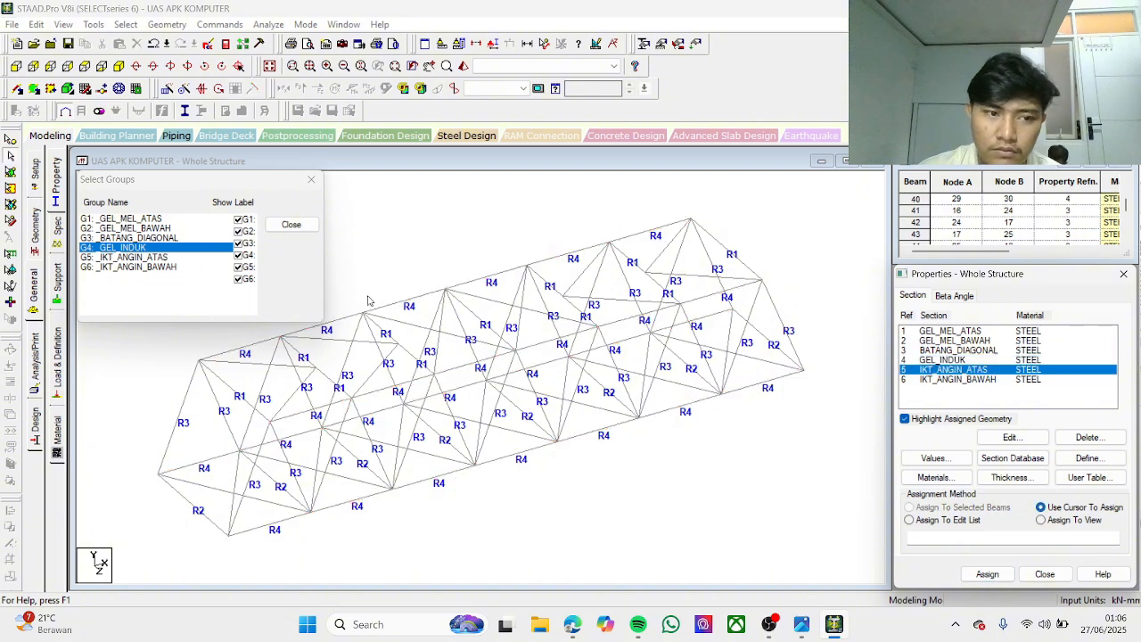
{"action": "left_click", "coordinate": [186, 259]}
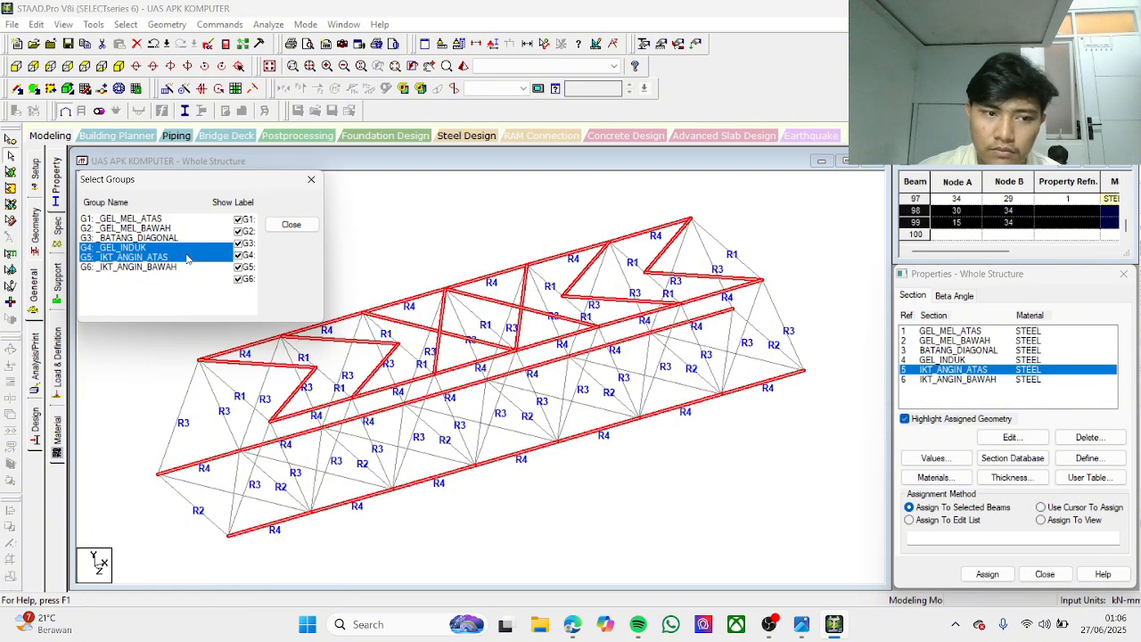
{"action": "left_click", "coordinate": [182, 255]}
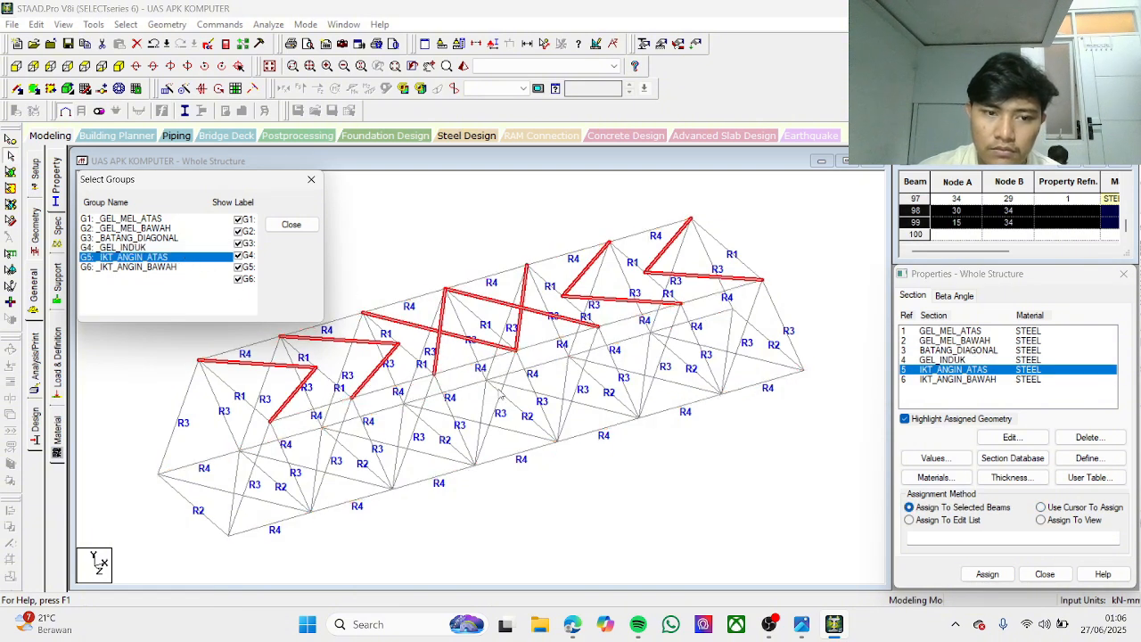
{"action": "left_click", "coordinate": [983, 575]}
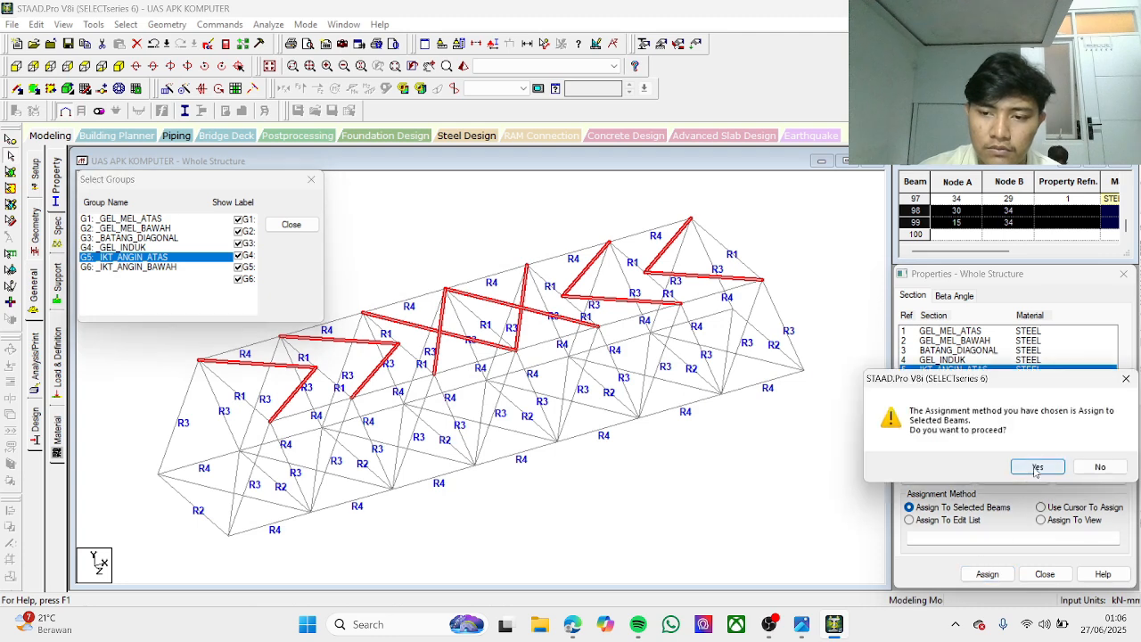
{"action": "left_click", "coordinate": [1038, 467]}
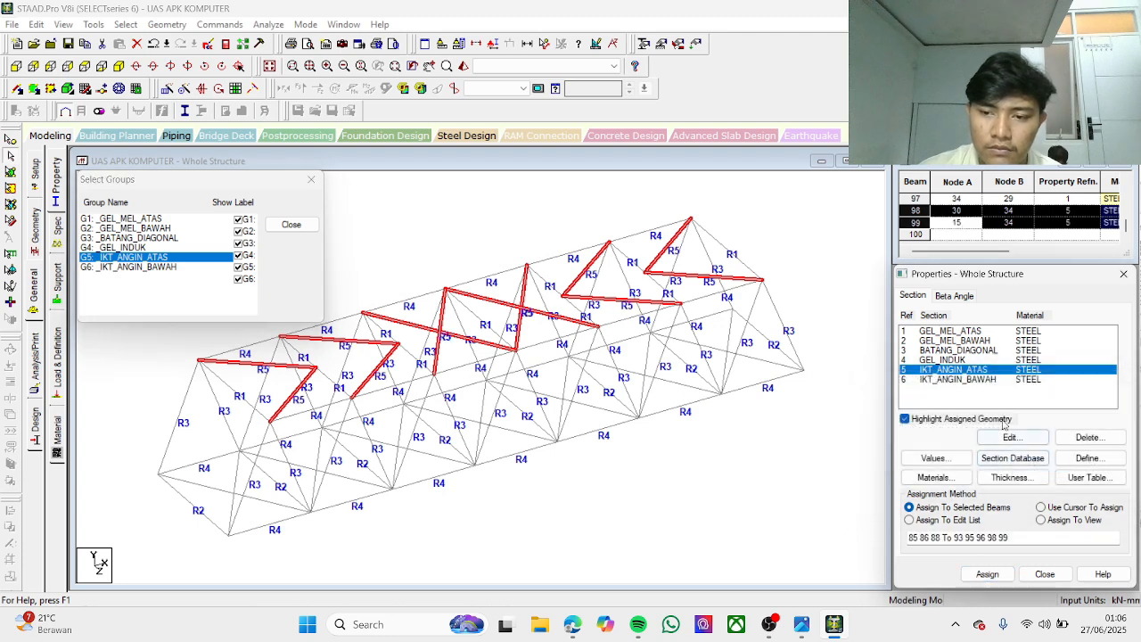
Step: Assign the IKT_ANGIN_BAWAH section to only the beams of the _IKT_ANGIN_BAWAH group and close the group selection
{"action": "left_click", "coordinate": [971, 380]}
{"action": "left_click", "coordinate": [172, 265], "text": "ctrl"}
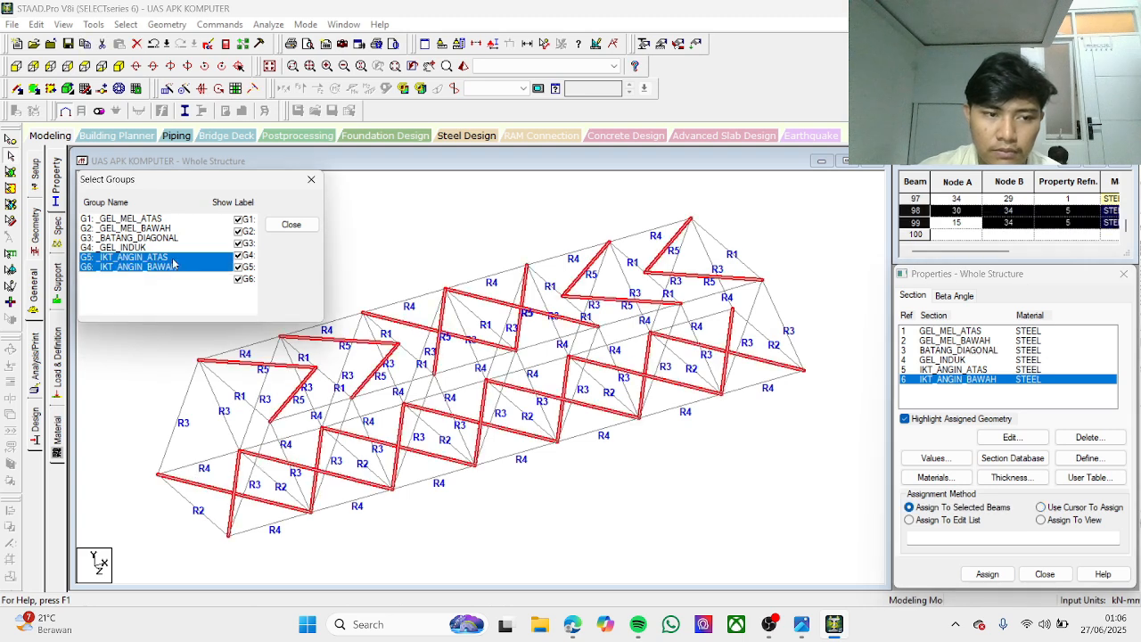
{"action": "left_click", "coordinate": [174, 266]}
{"action": "left_click", "coordinate": [976, 573]}
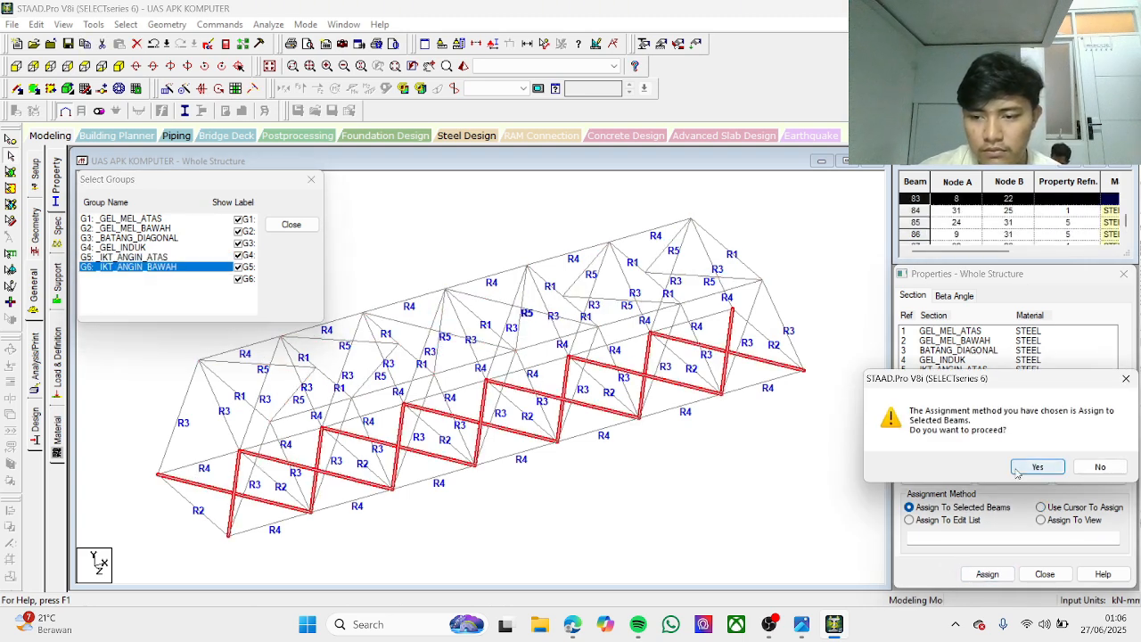
{"action": "left_click", "coordinate": [1018, 470]}
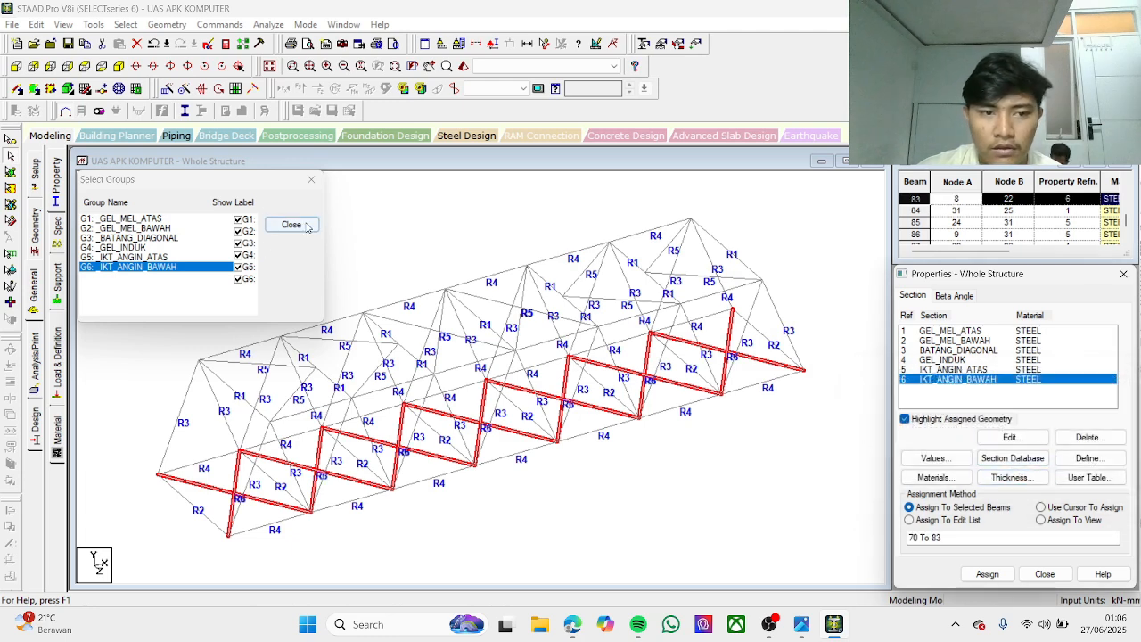
{"action": "left_click", "coordinate": [272, 194]}
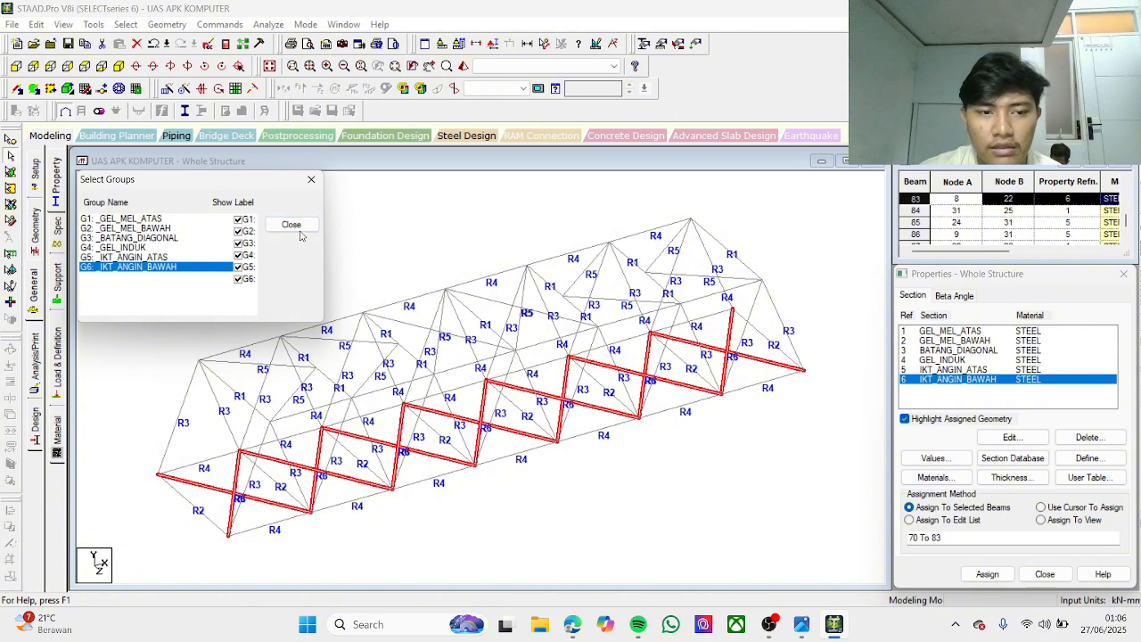
{"action": "left_click", "coordinate": [291, 225]}
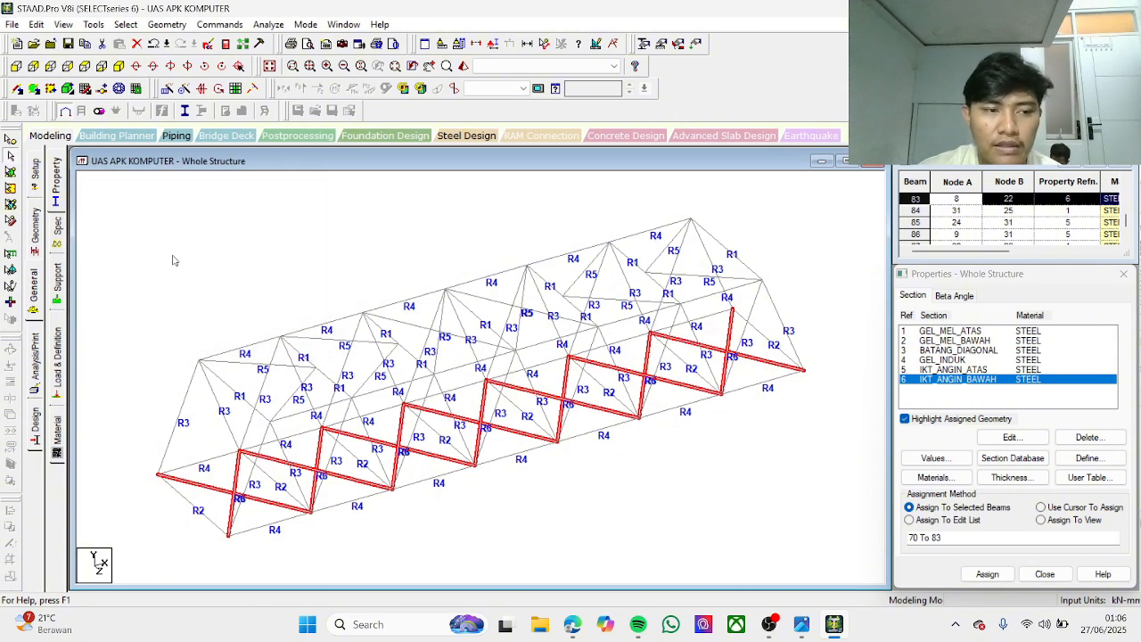
Step: Create a pinned support definition for the structure
{"action": "left_click", "coordinate": [58, 297]}
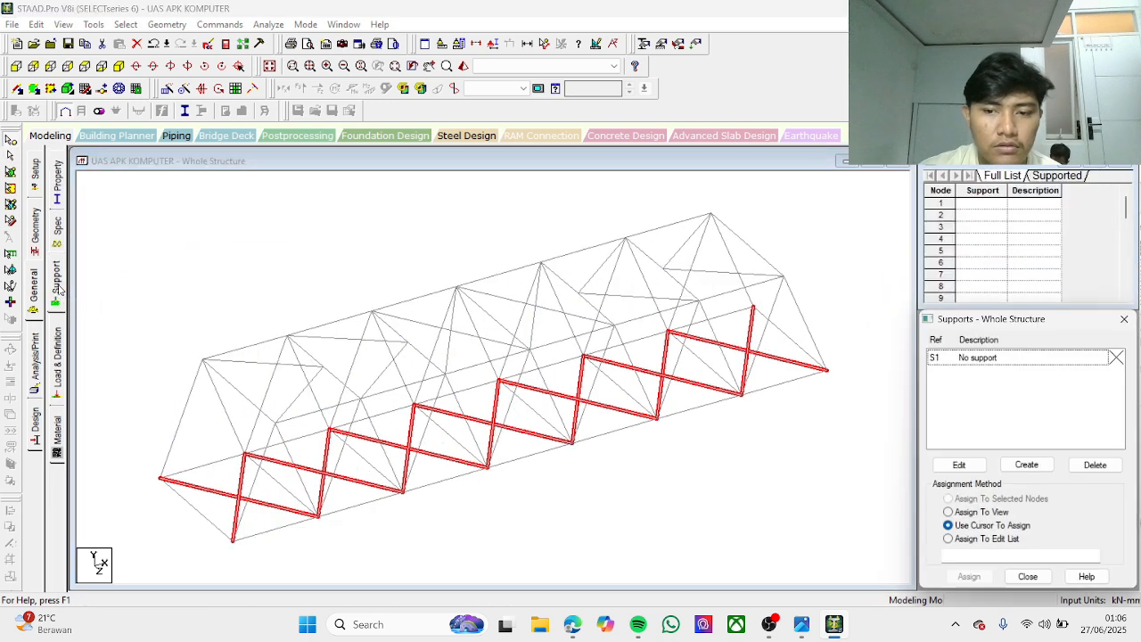
{"action": "left_click", "coordinate": [1028, 464]}
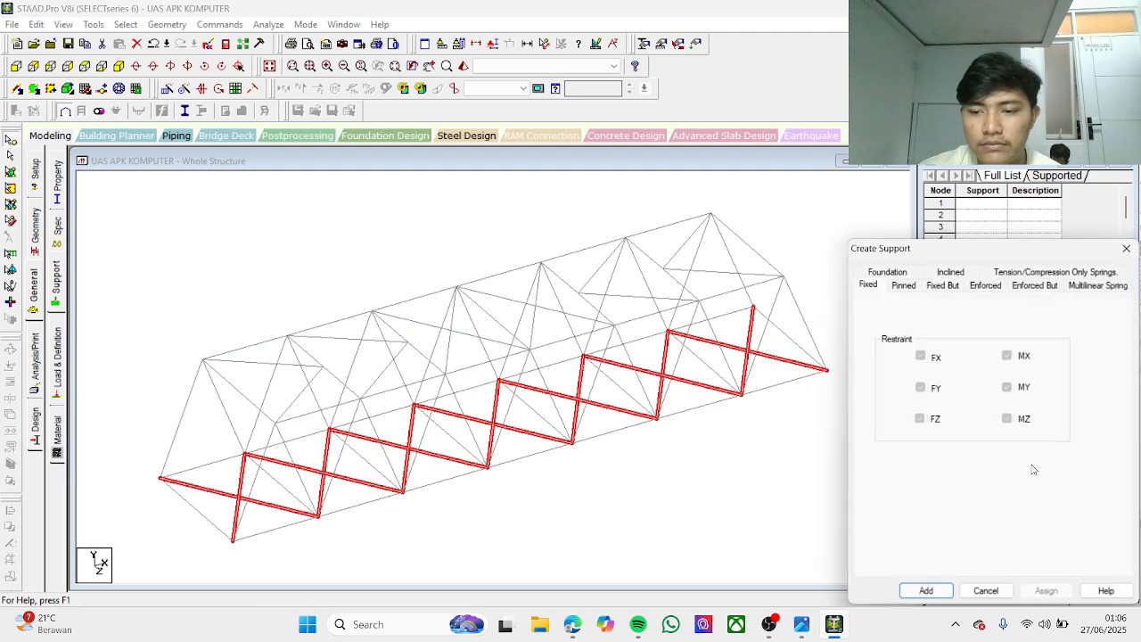
{"action": "left_click", "coordinate": [904, 286]}
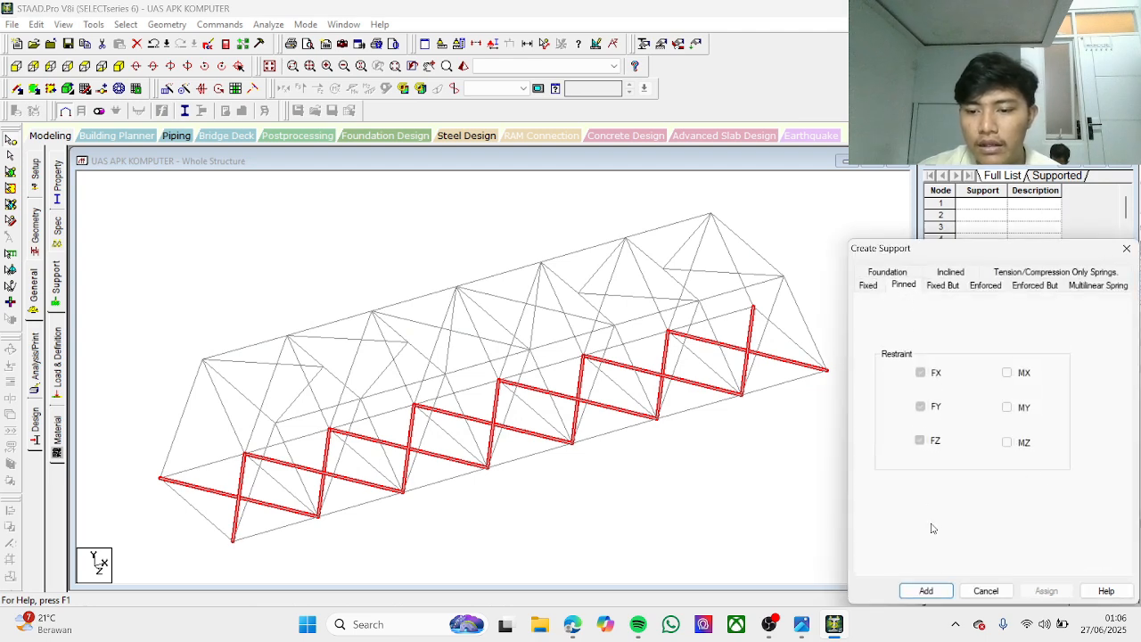
{"action": "left_click", "coordinate": [939, 591]}
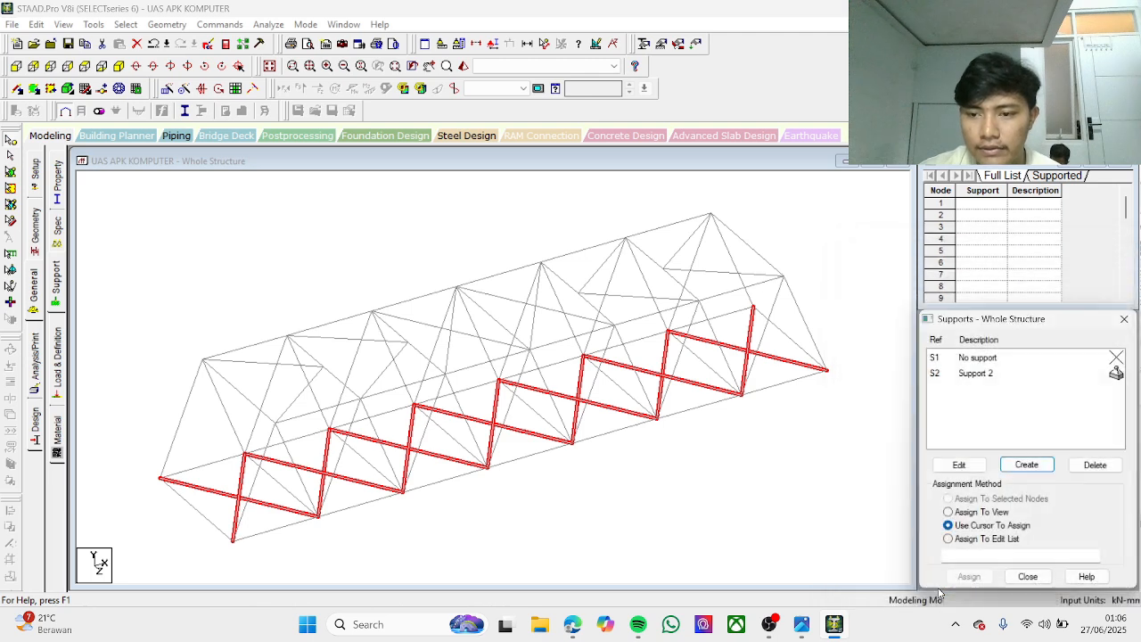
Step: Create a Fixed But support that releases FX, FZ, MX, MY and MZ, keeping only FY restrained
{"action": "left_click", "coordinate": [1026, 466]}
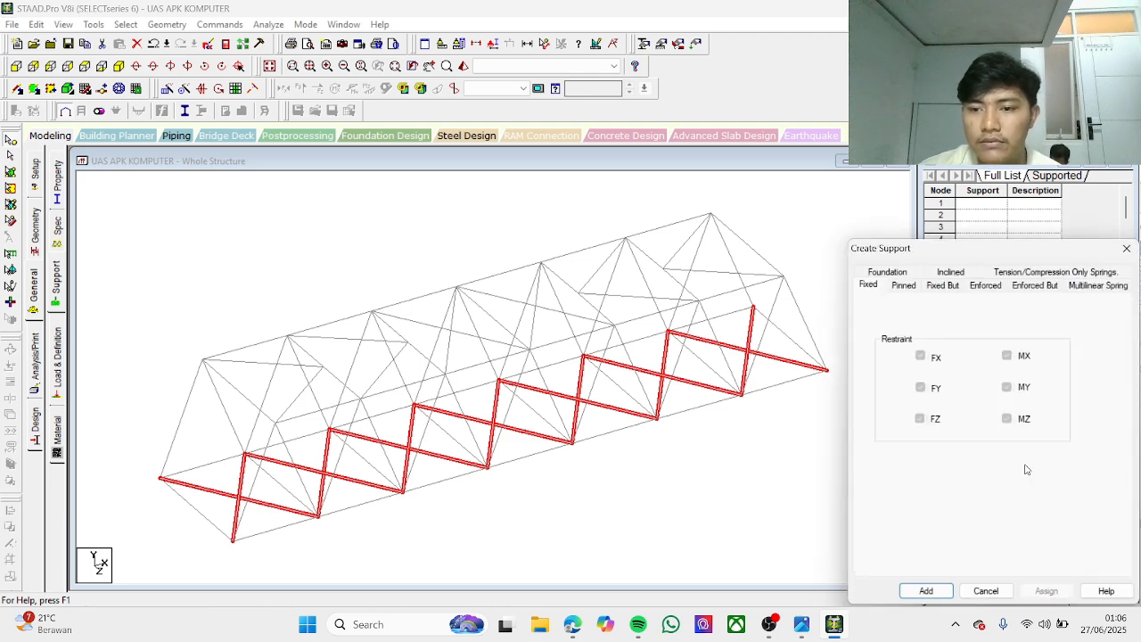
{"action": "left_click", "coordinate": [940, 285]}
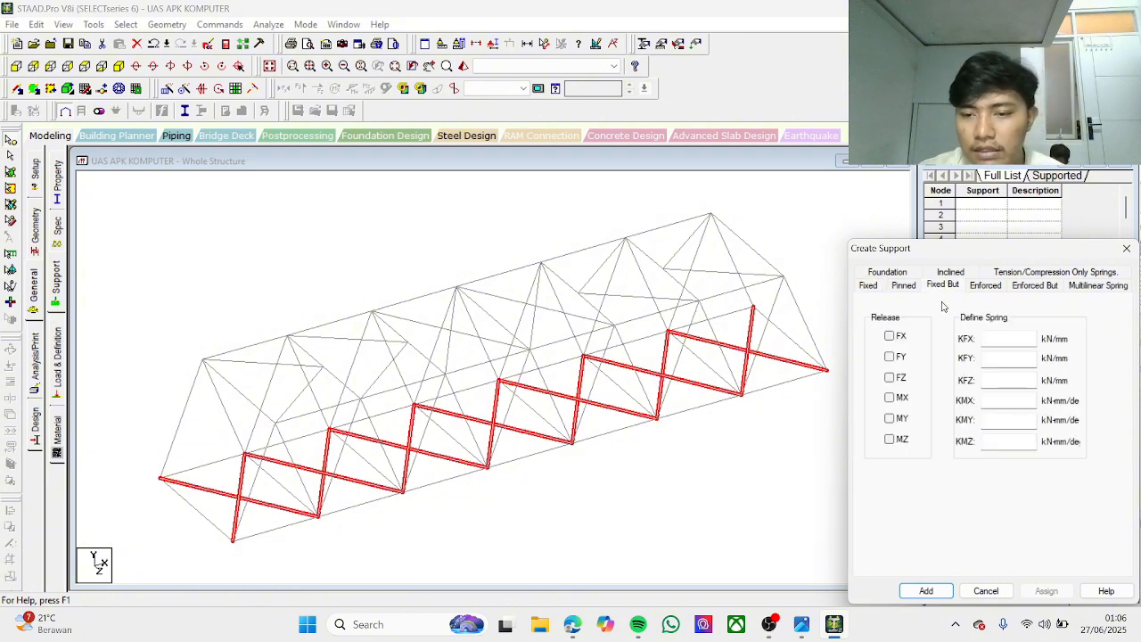
{"action": "left_click", "coordinate": [890, 336]}
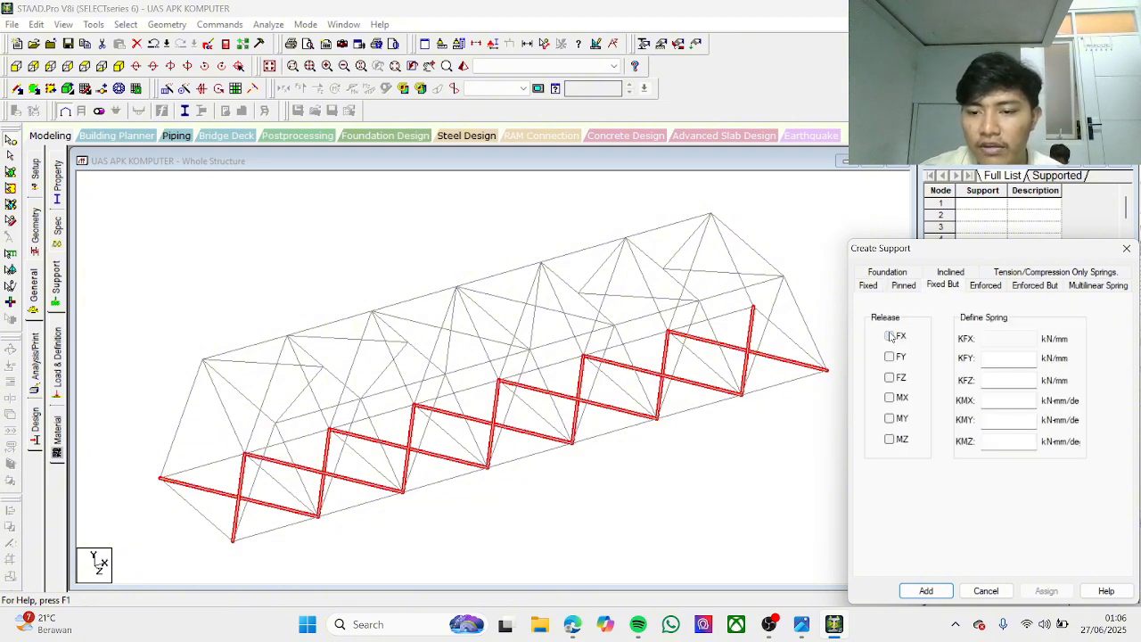
{"action": "left_click", "coordinate": [890, 377]}
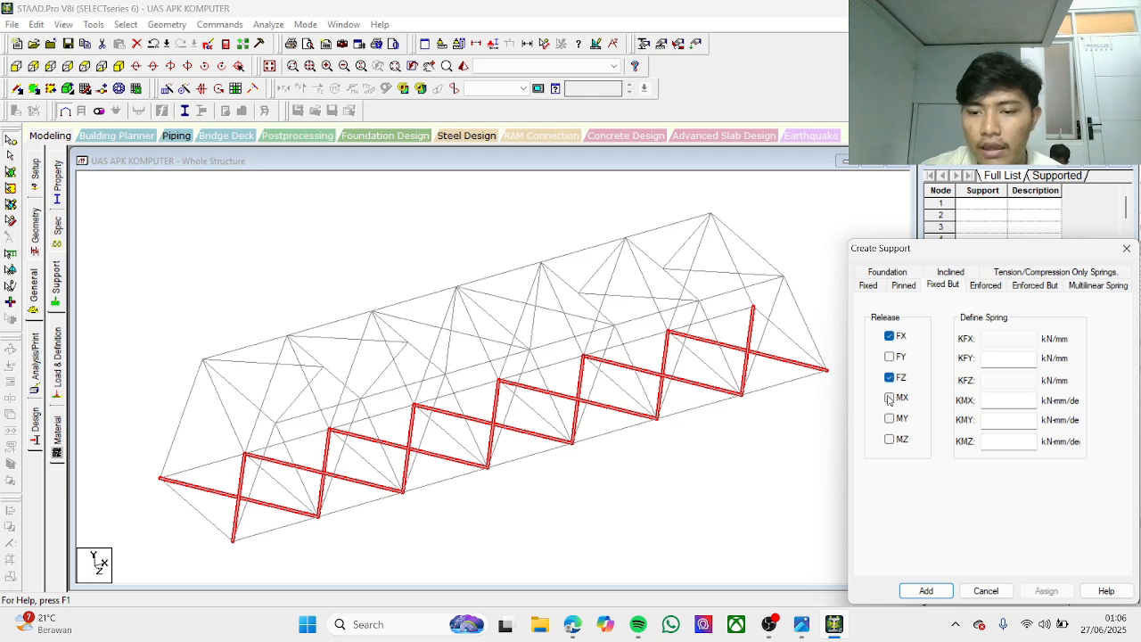
{"action": "left_click", "coordinate": [890, 398]}
{"action": "left_click", "coordinate": [890, 418]}
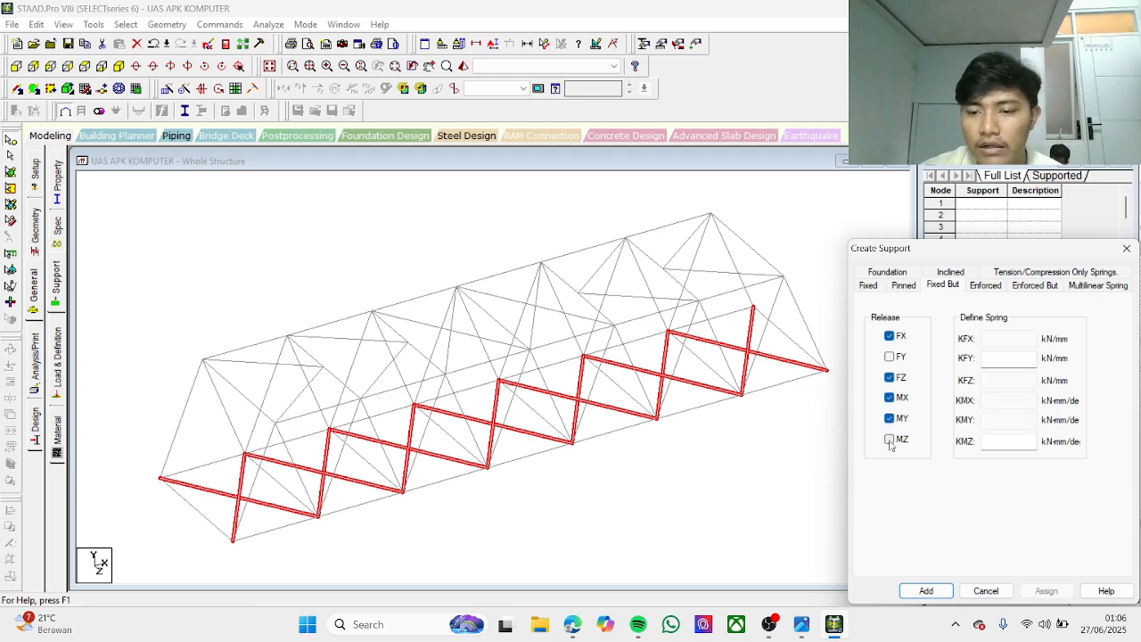
{"action": "left_click", "coordinate": [888, 440]}
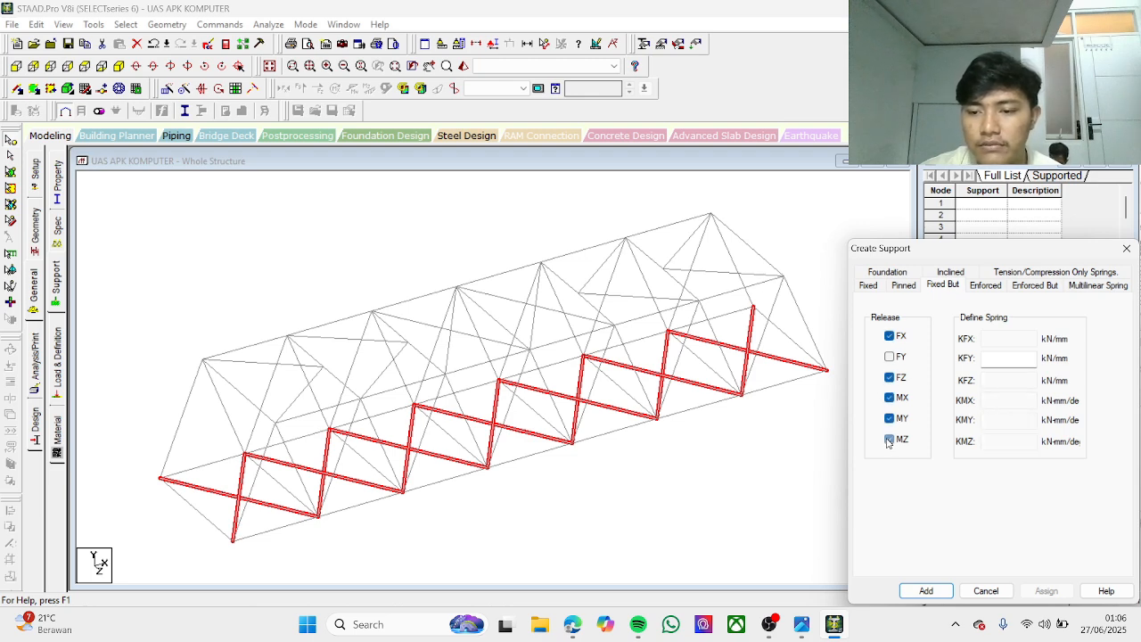
{"action": "left_click", "coordinate": [943, 591]}
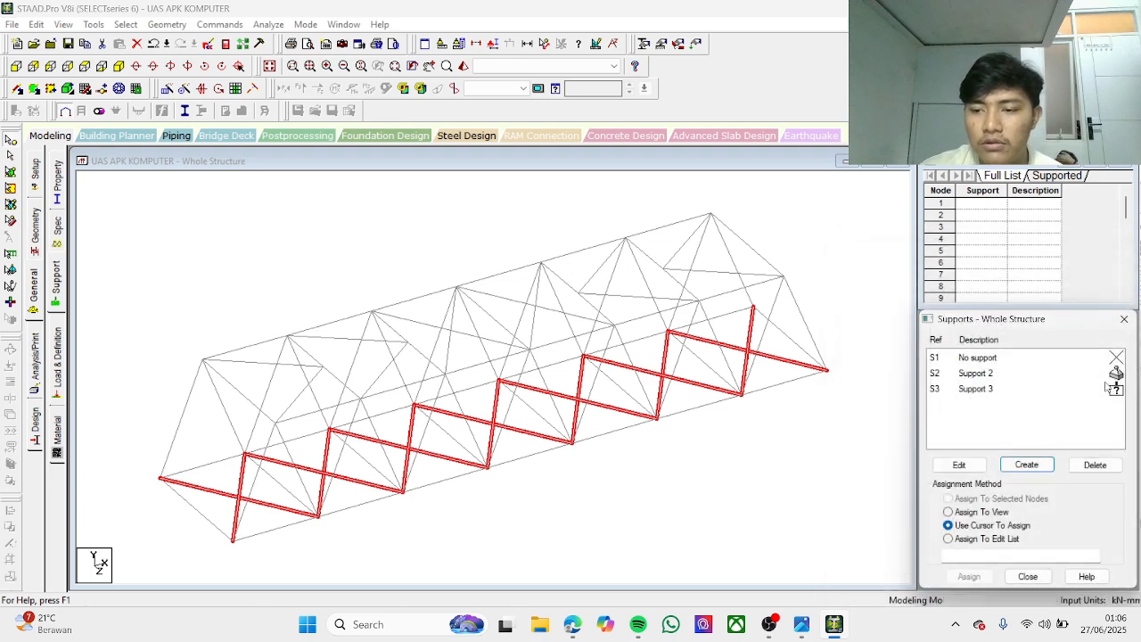
Step: Assign the pinned support to the two lower corner nodes, 1 and 16, at one end of the bridge
{"action": "left_click", "coordinate": [1106, 374]}
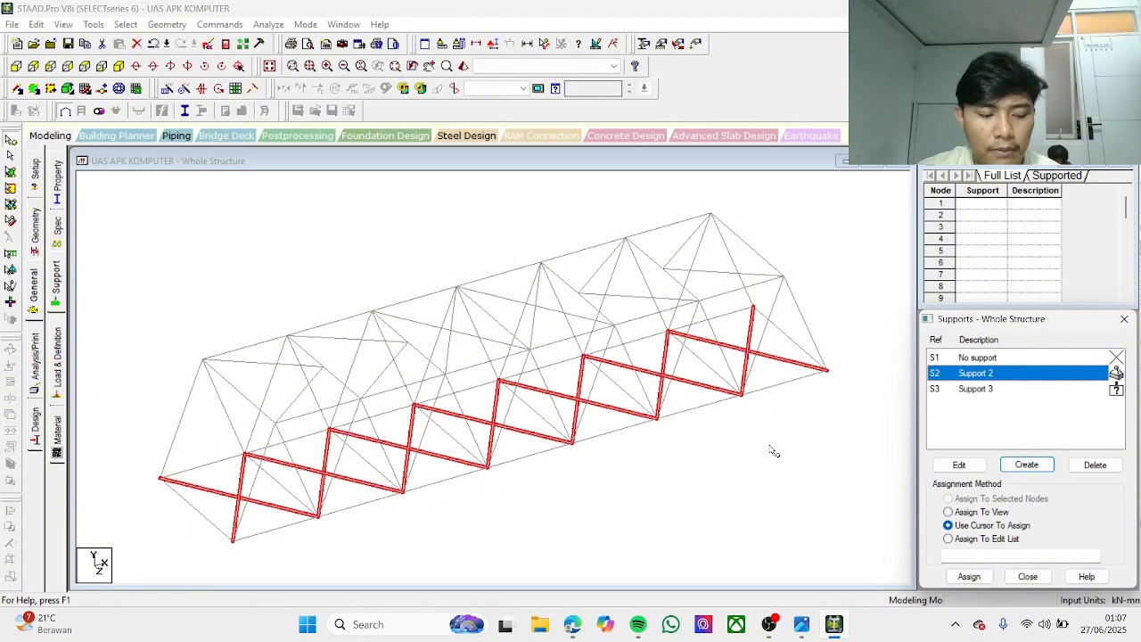
{"action": "left_click", "coordinate": [161, 480]}
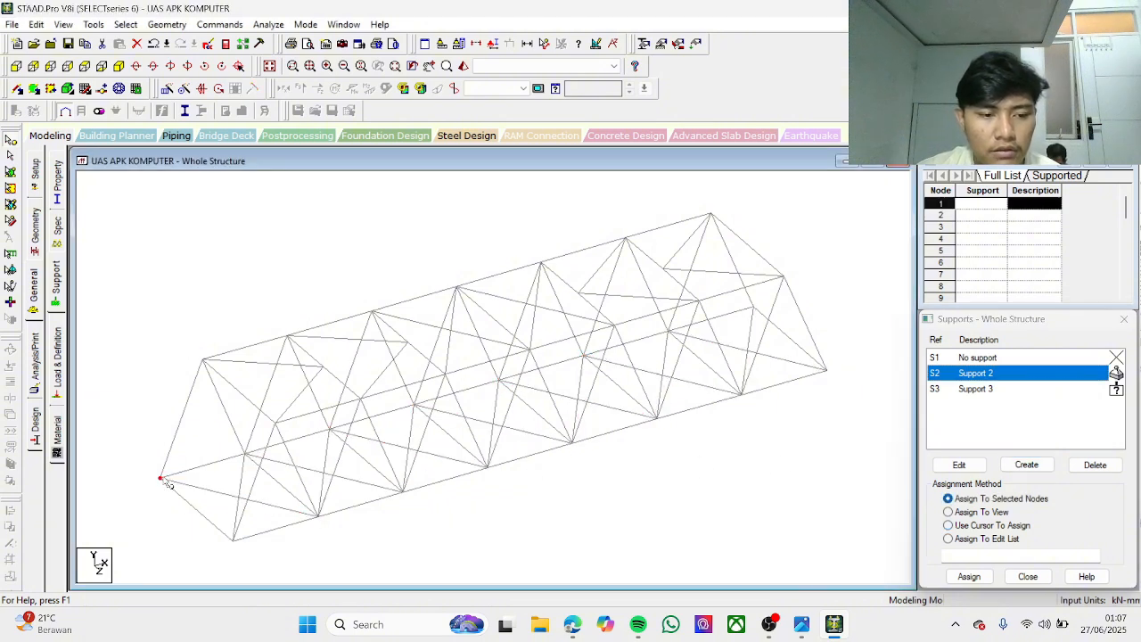
{"action": "left_click", "coordinate": [233, 541], "text": "ctrl"}
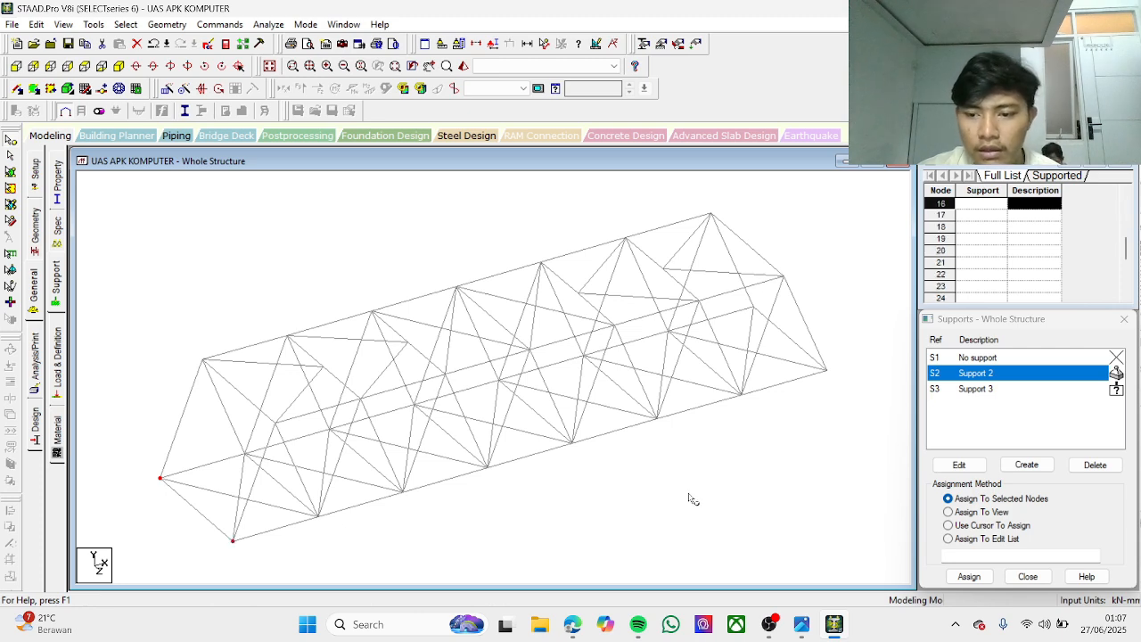
{"action": "left_click", "coordinate": [969, 575]}
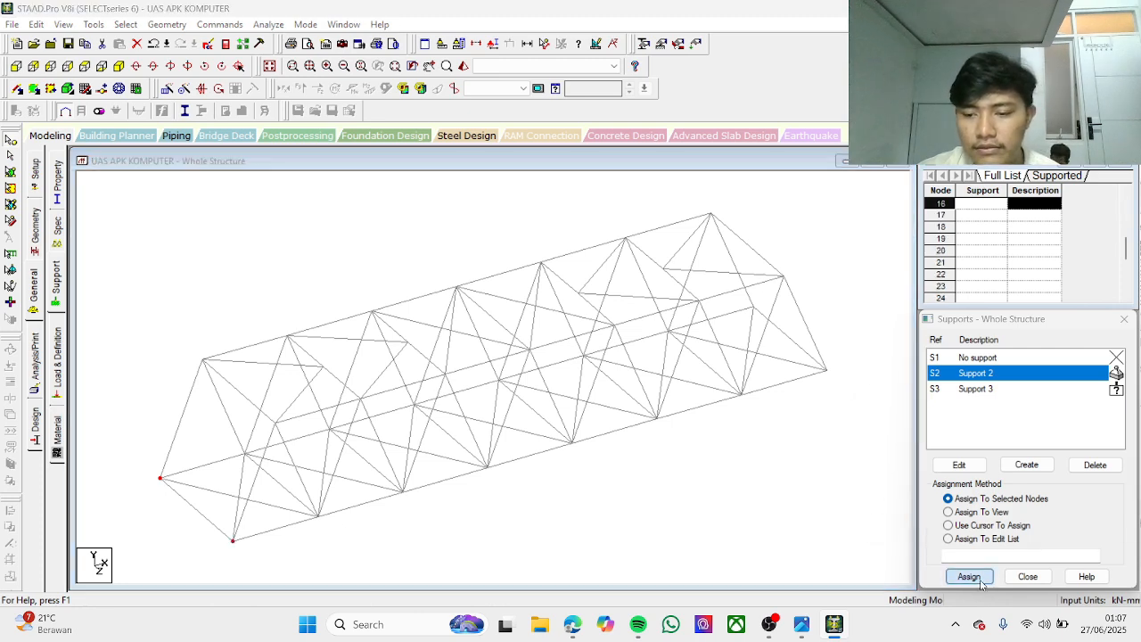
{"action": "left_click", "coordinate": [1038, 490]}
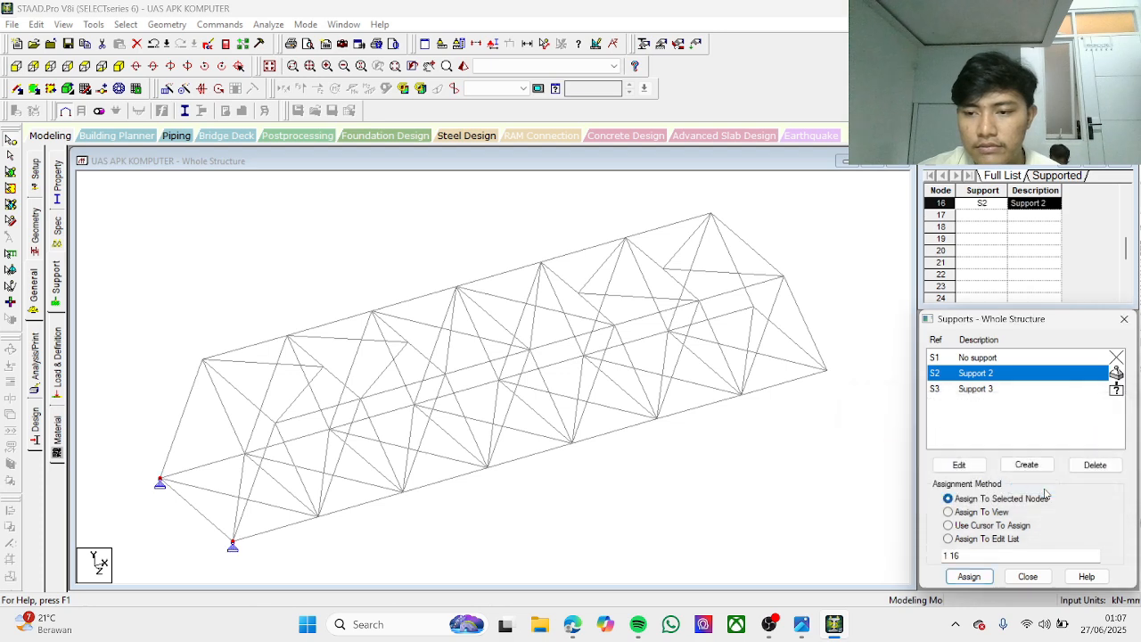
Step: Assign the Fixed But support to the lower corner nodes 8 and 23 at the opposite end, and close the supports window
{"action": "left_click", "coordinate": [1032, 389]}
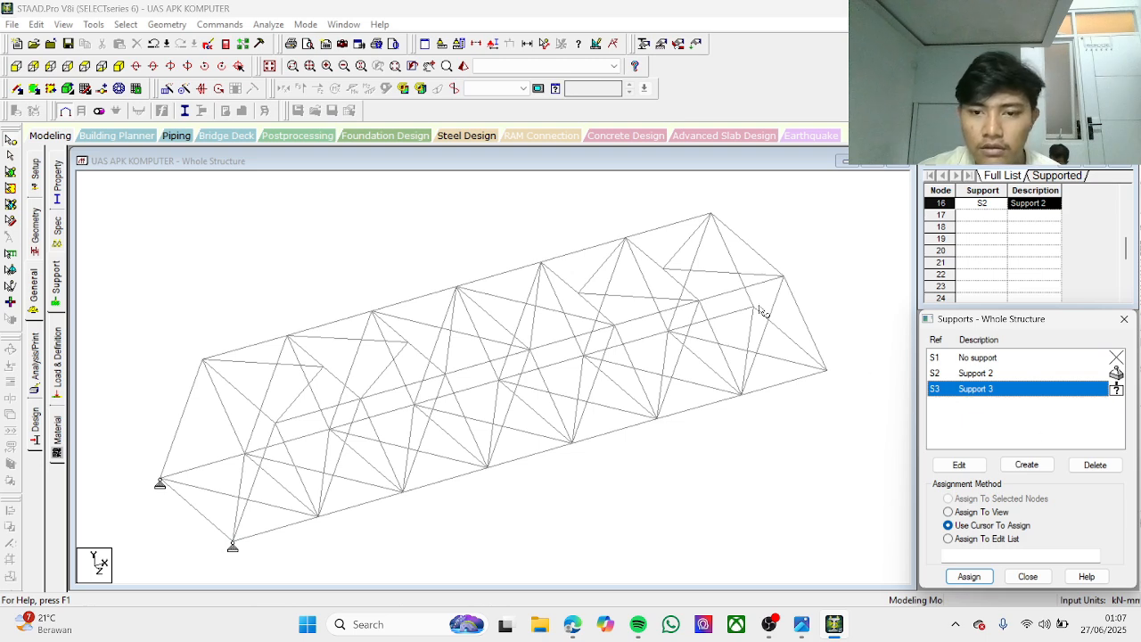
{"action": "left_click", "coordinate": [753, 308]}
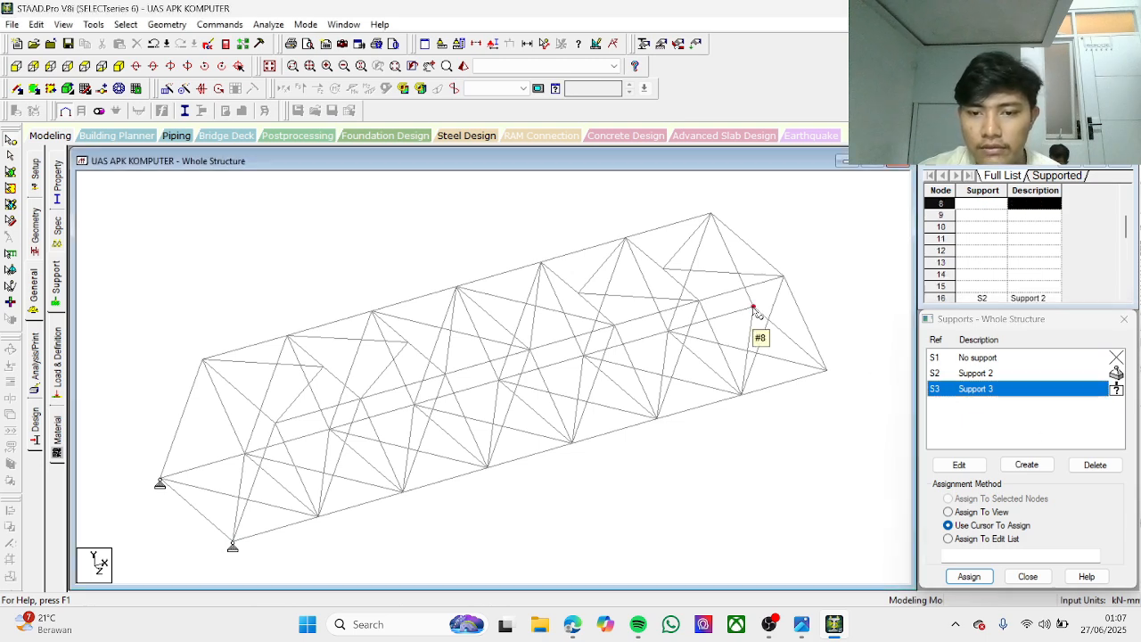
{"action": "left_click", "coordinate": [827, 374], "text": "ctrl"}
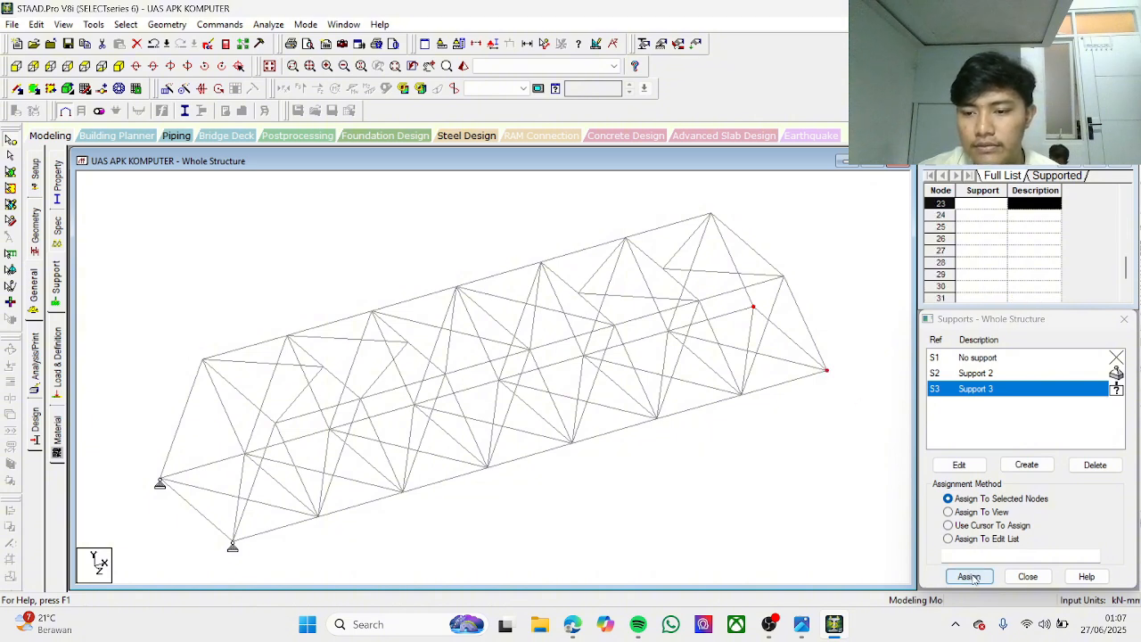
{"action": "left_click", "coordinate": [970, 577]}
{"action": "left_click", "coordinate": [1037, 490]}
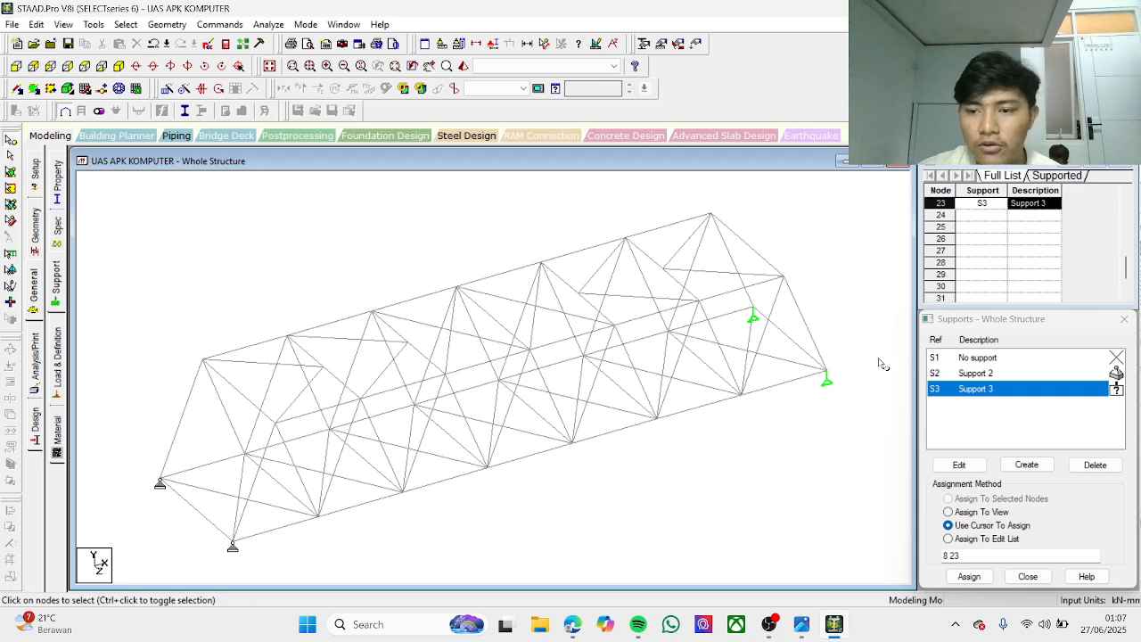
{"action": "left_click", "coordinate": [1124, 320]}
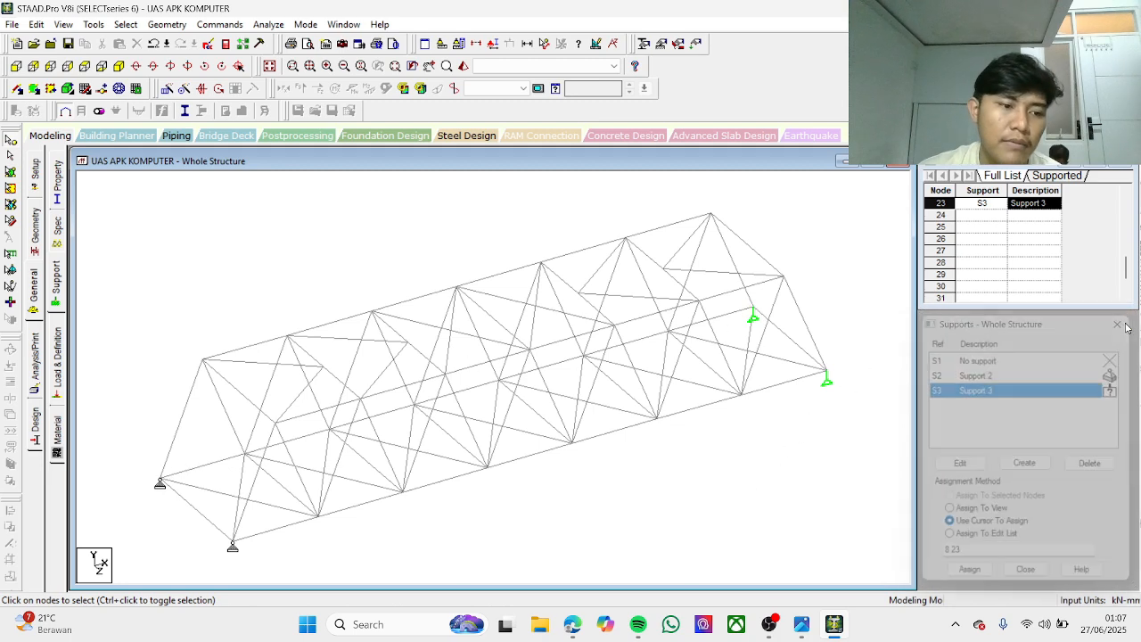
Step: Add primary load case 1 titled SELFTWIGHT with the Dead loading type
{"action": "left_click", "coordinate": [57, 357]}
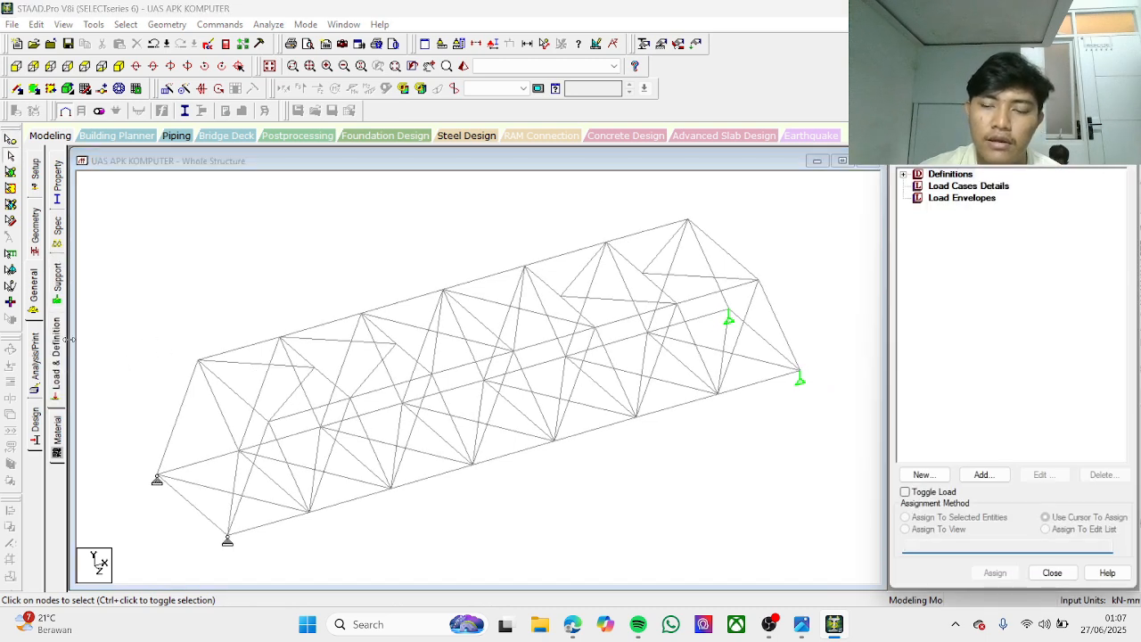
{"action": "left_click", "coordinate": [974, 189]}
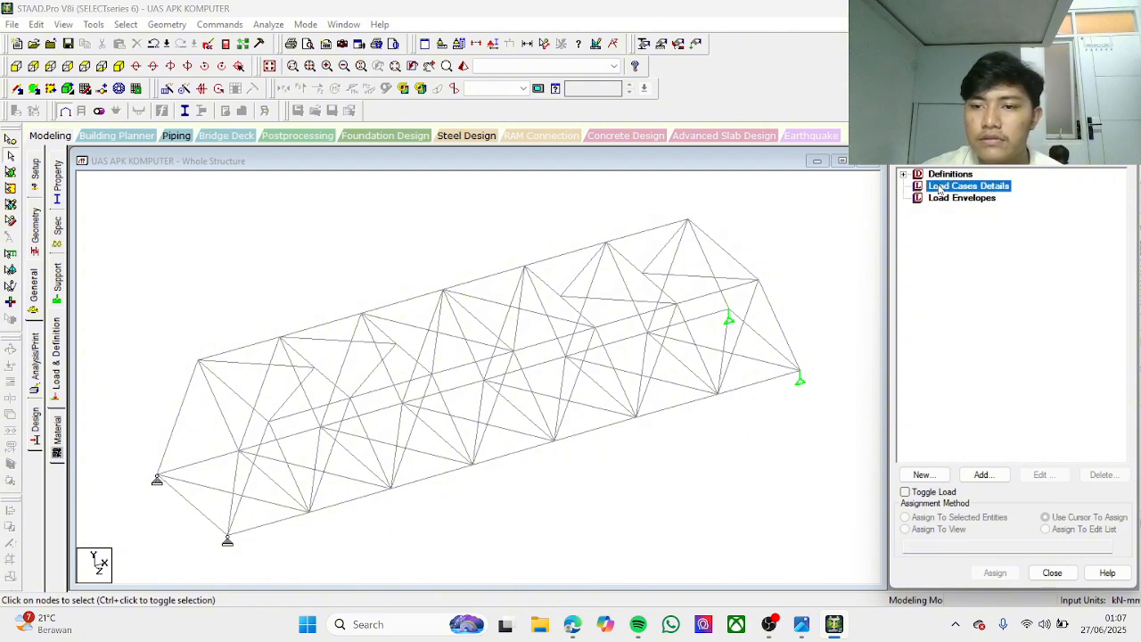
{"action": "left_click", "coordinate": [983, 474]}
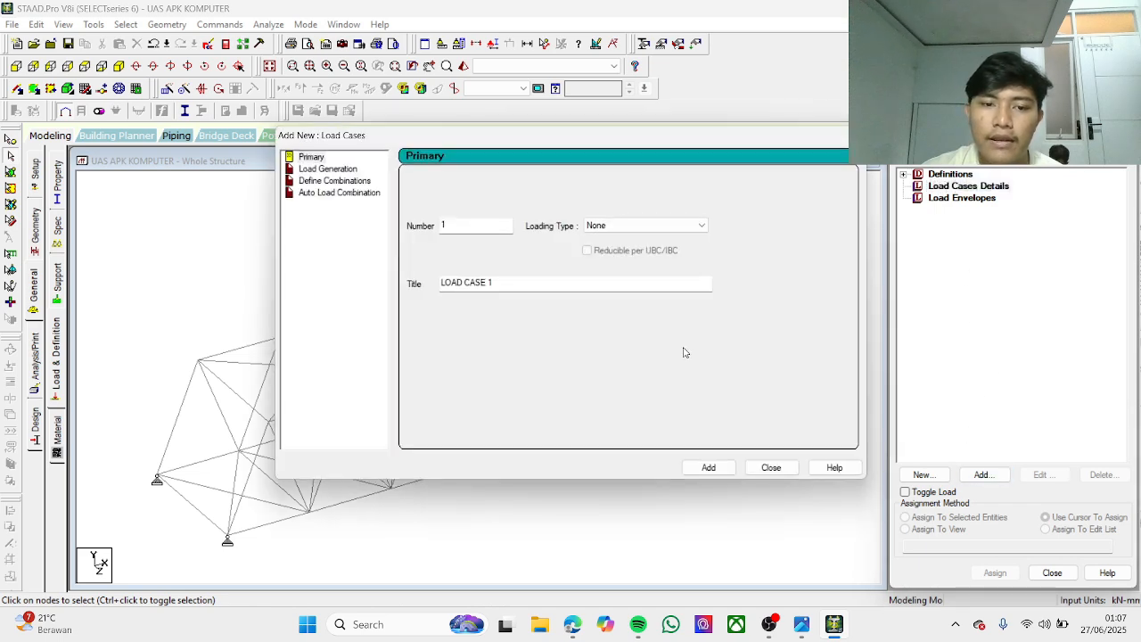
{"action": "left_click_drag", "start_coordinate": [529, 287], "coordinate": [441, 287]}
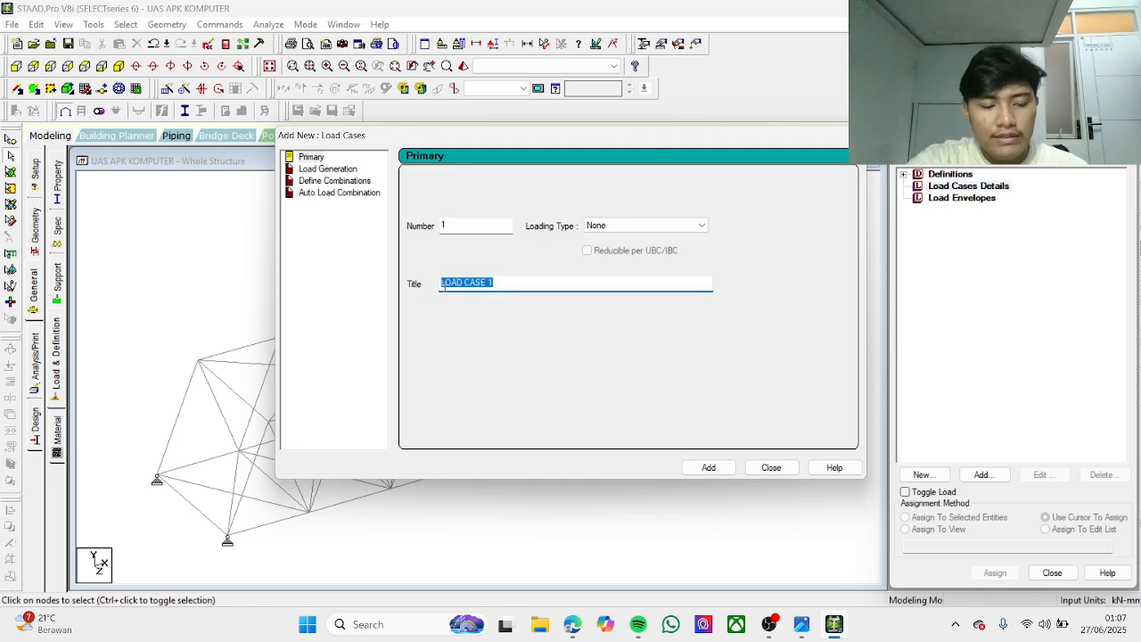
{"action": "type", "text": "SELFTWIGHT"}
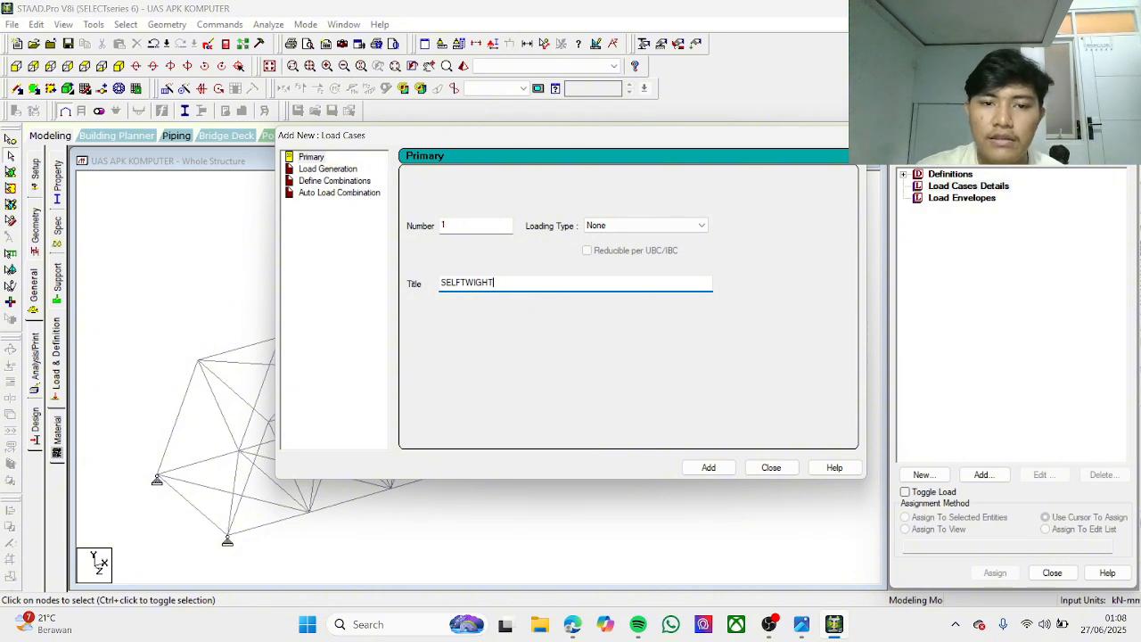
{"action": "left_click", "coordinate": [703, 227]}
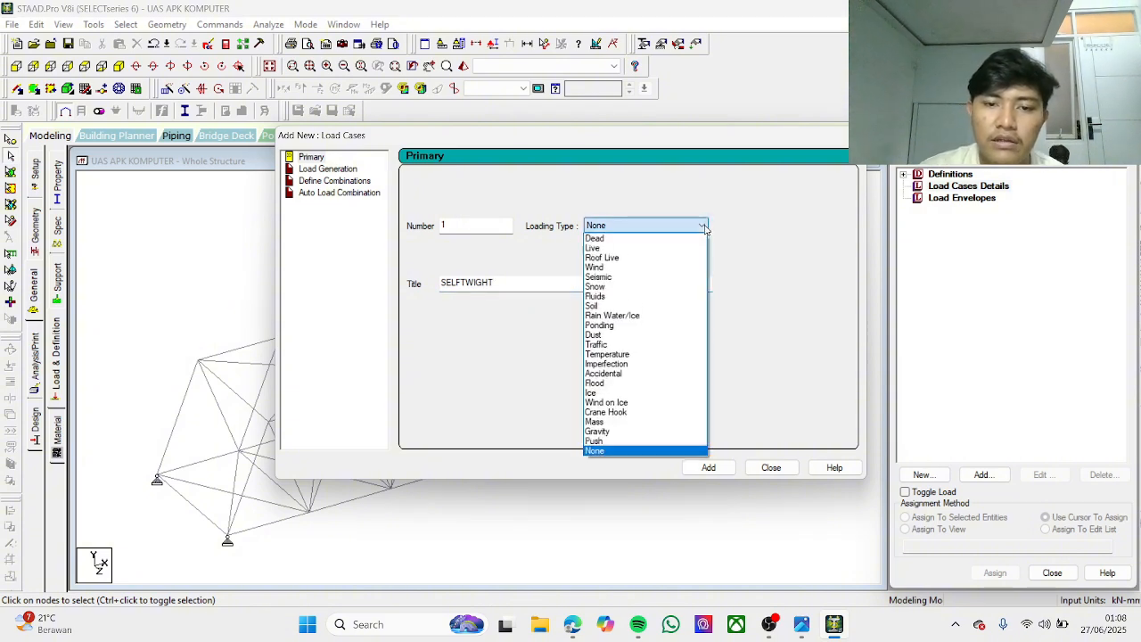
{"action": "left_click", "coordinate": [677, 239]}
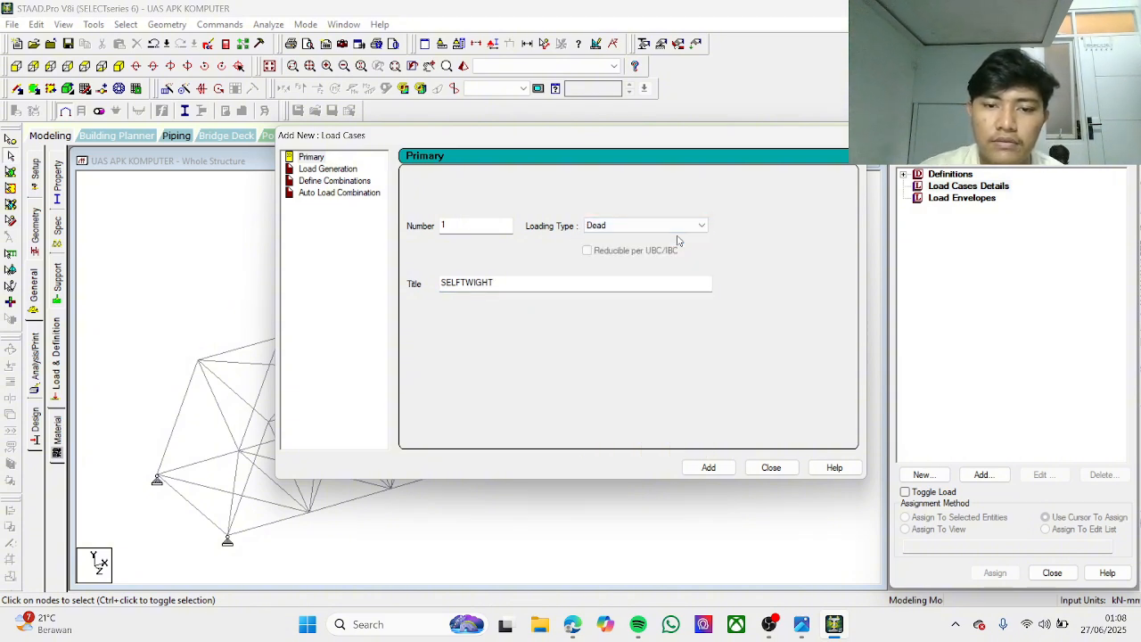
{"action": "left_click", "coordinate": [709, 468]}
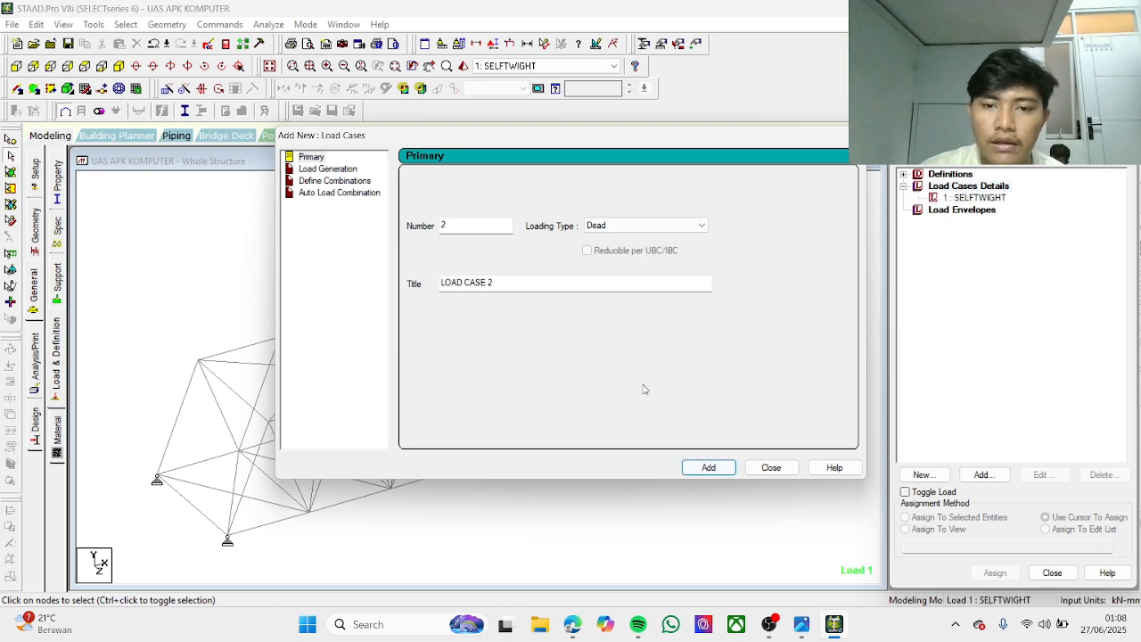
Step: Add primary load case 2 titled BEBAN VERTIKAL with the Live loading type
{"action": "left_click_drag", "start_coordinate": [558, 281], "coordinate": [438, 284]}
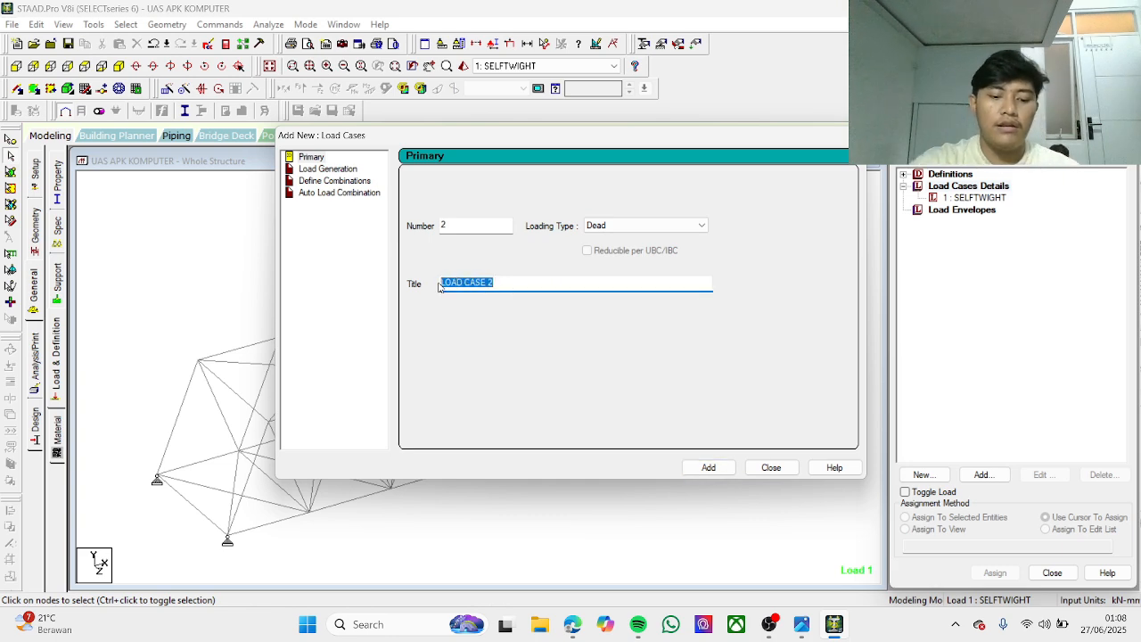
{"action": "type", "text": "BEBAN"}
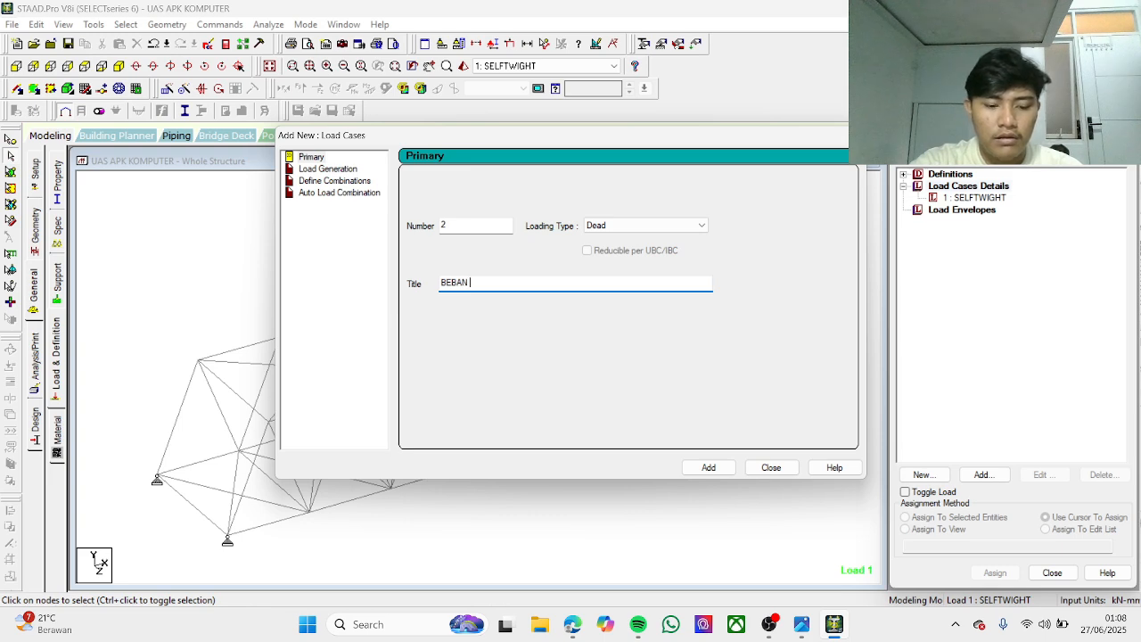
{"action": "type", "text": " VERTIKAL"}
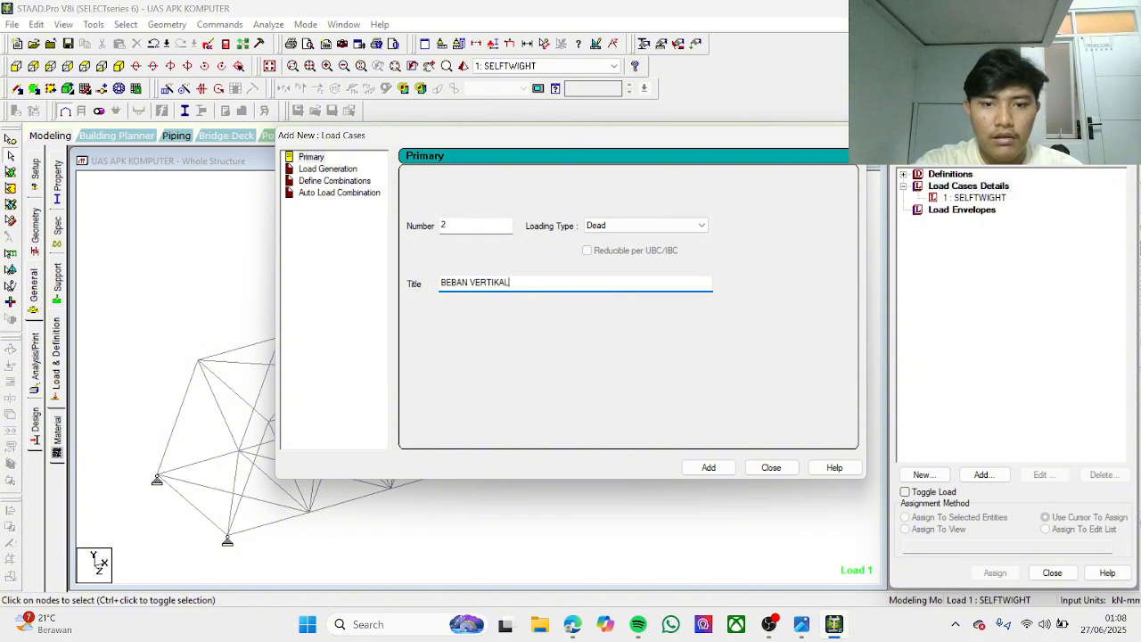
{"action": "left_click", "coordinate": [703, 224]}
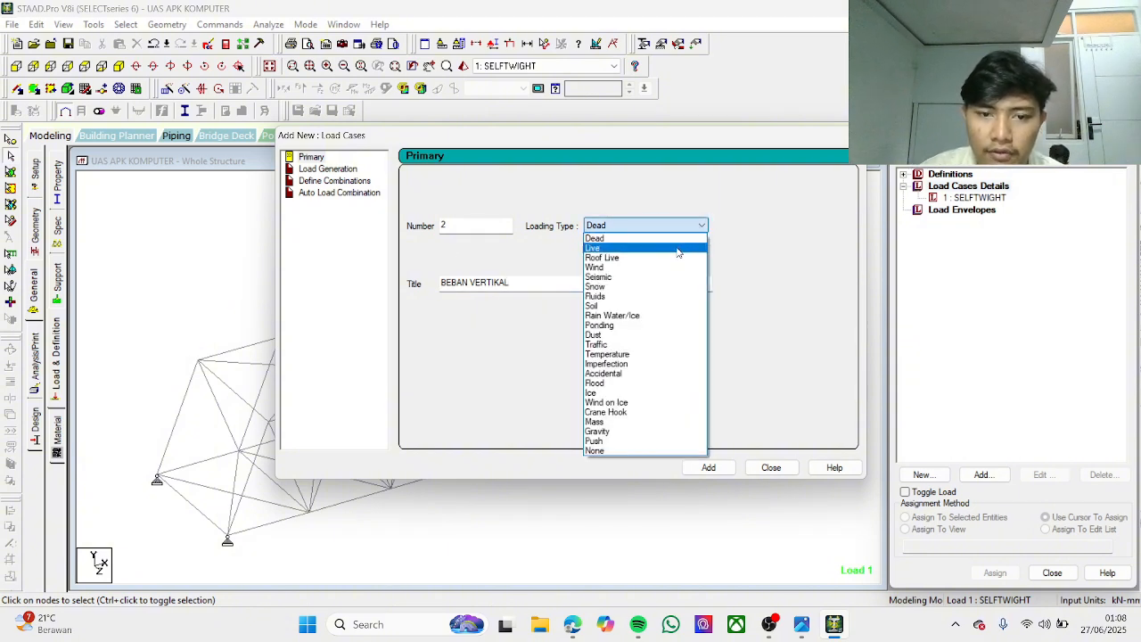
{"action": "left_click", "coordinate": [677, 249]}
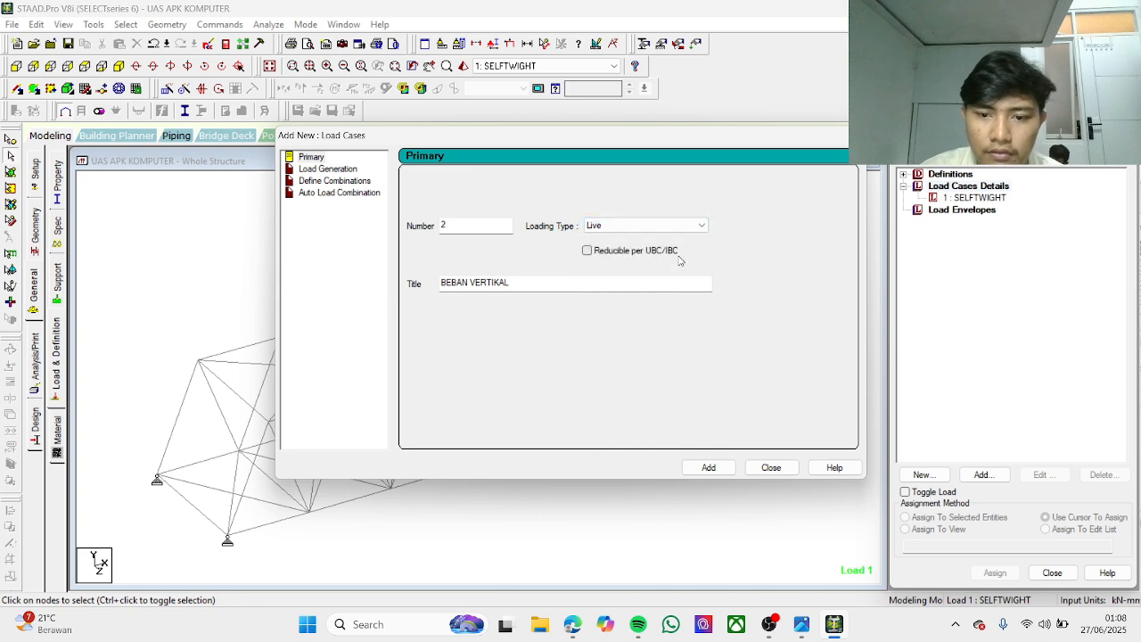
{"action": "left_click", "coordinate": [708, 468]}
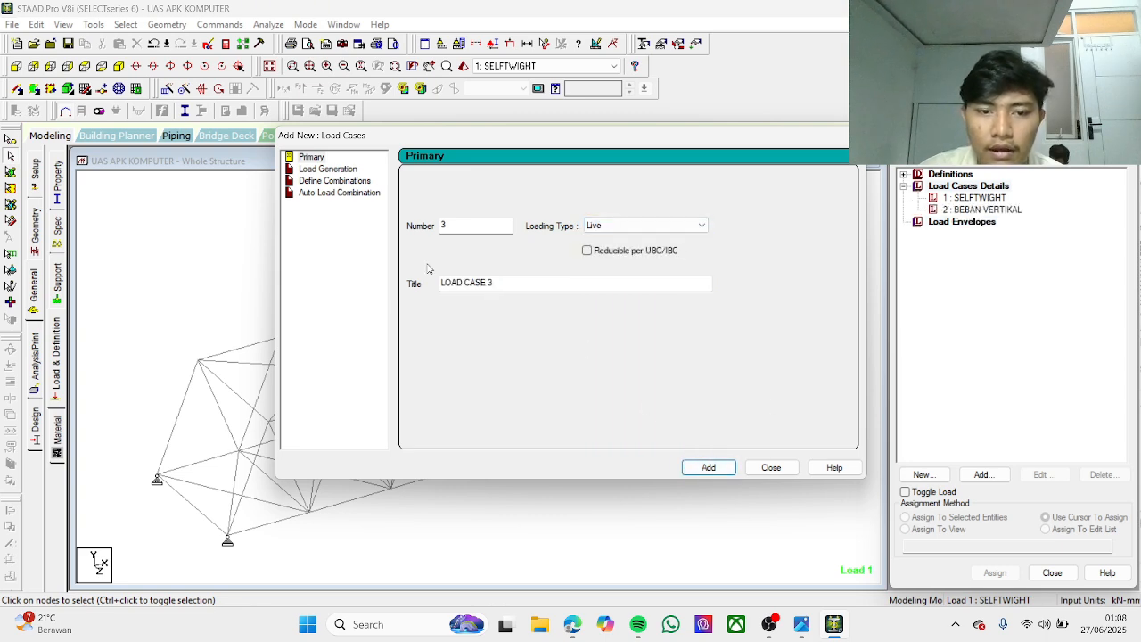
Step: Add primary load case 3 titled BEBAN HORIZONTAL 1 with the Wind loading type
{"action": "left_click_drag", "start_coordinate": [516, 284], "coordinate": [436, 285]}
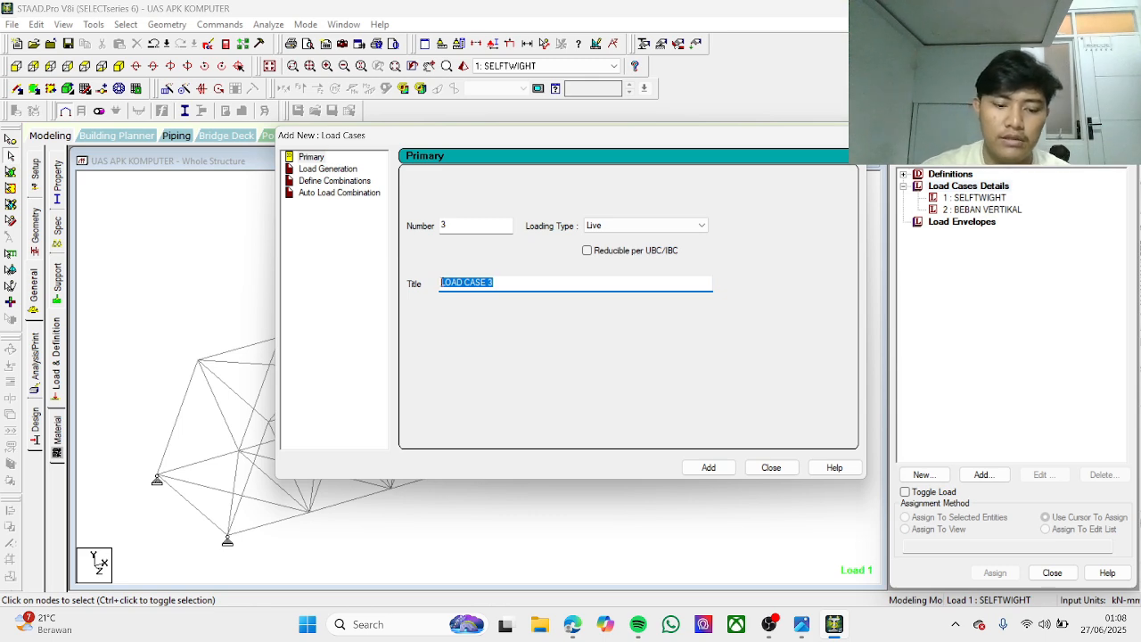
{"action": "type", "text": "BE"}
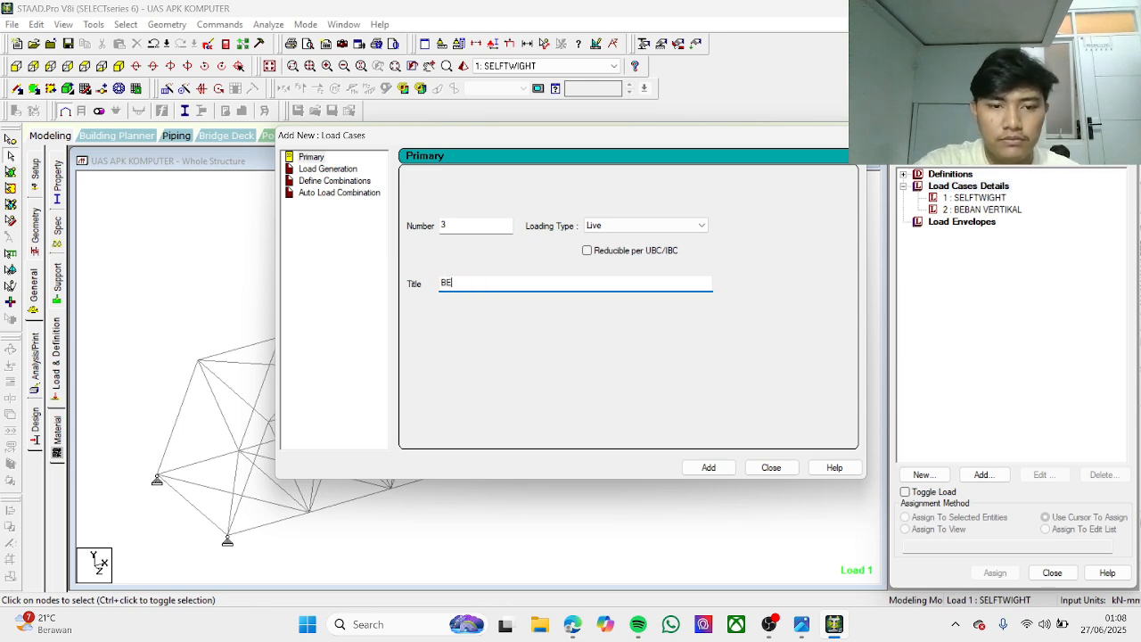
{"action": "type", "text": "BEA"}
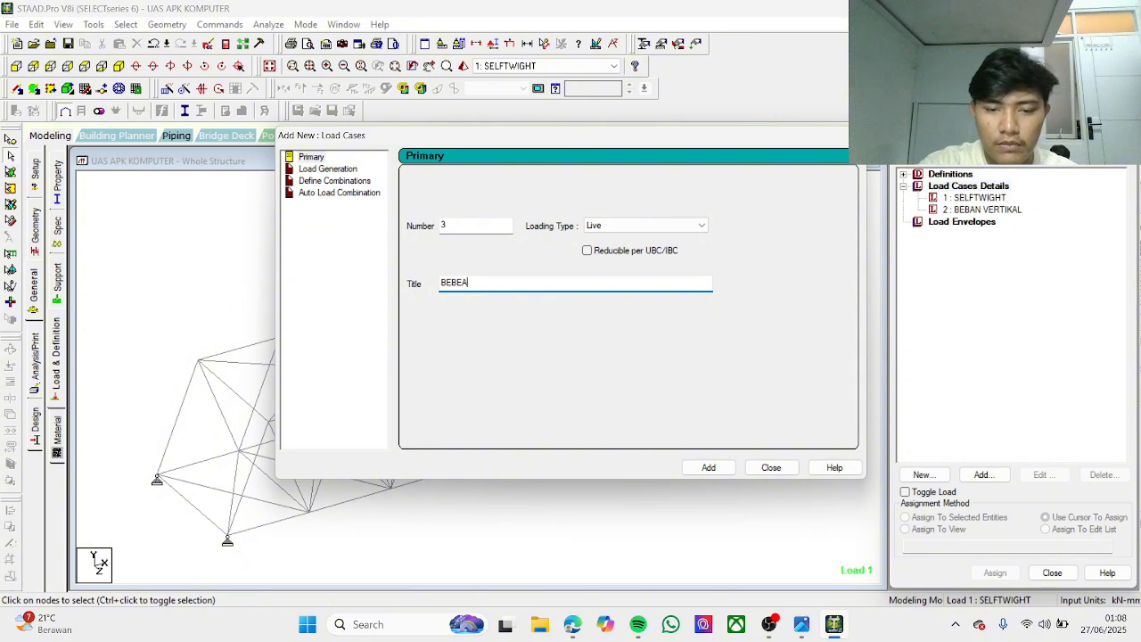
{"action": "key", "text": "BackSpace"}
{"action": "key", "text": "BackSpace"}
{"action": "type", "text": "AL 1"}
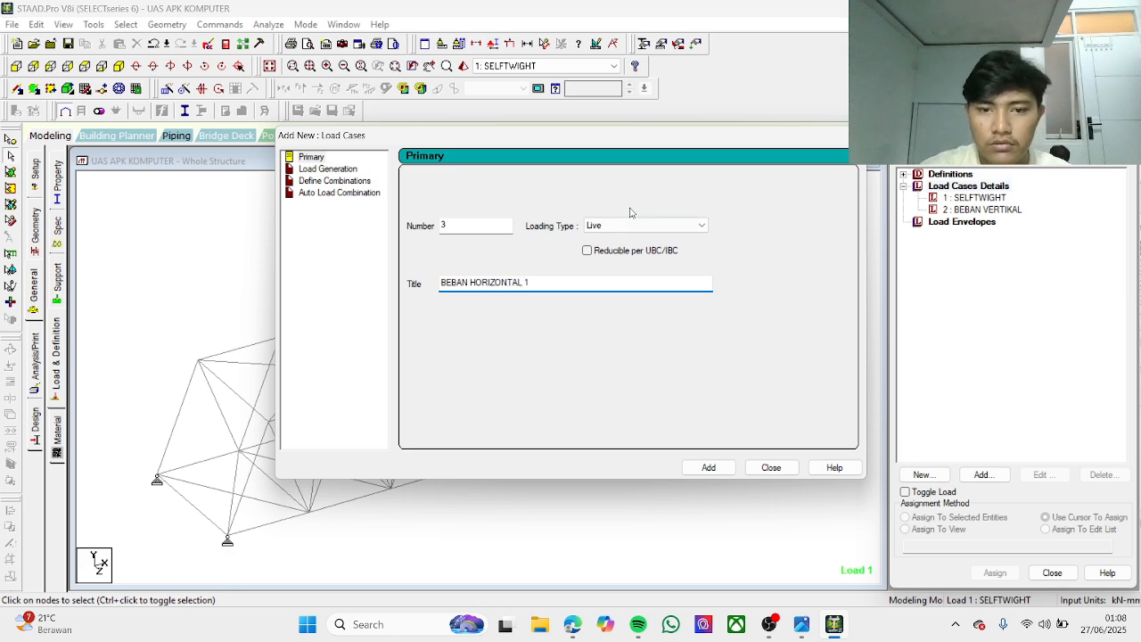
{"action": "left_click", "coordinate": [702, 227]}
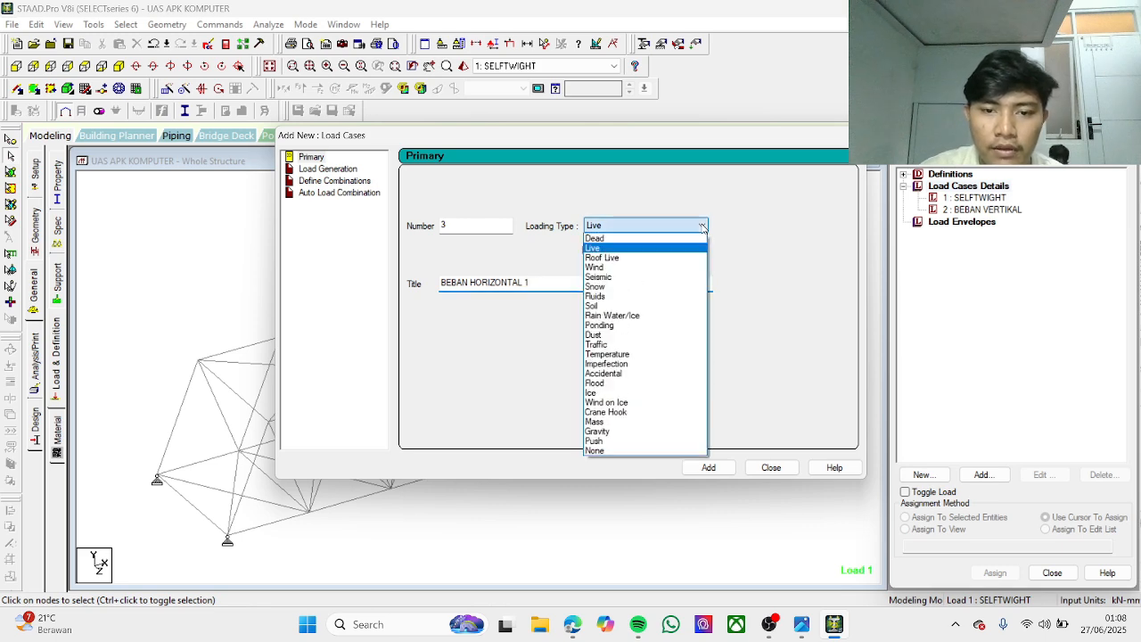
{"action": "left_click", "coordinate": [634, 268]}
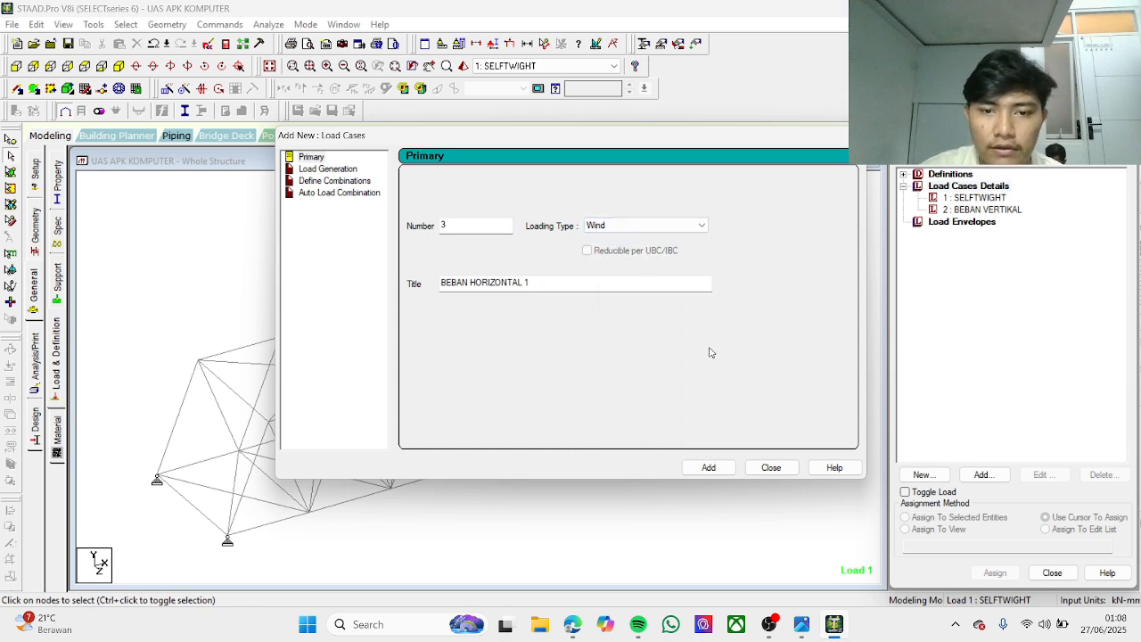
{"action": "left_click", "coordinate": [716, 468]}
Step: Add primary load case 4 titled BEBAN HORIZONTAL 2 with the Wind loading type
{"action": "left_click_drag", "start_coordinate": [543, 285], "coordinate": [427, 285]}
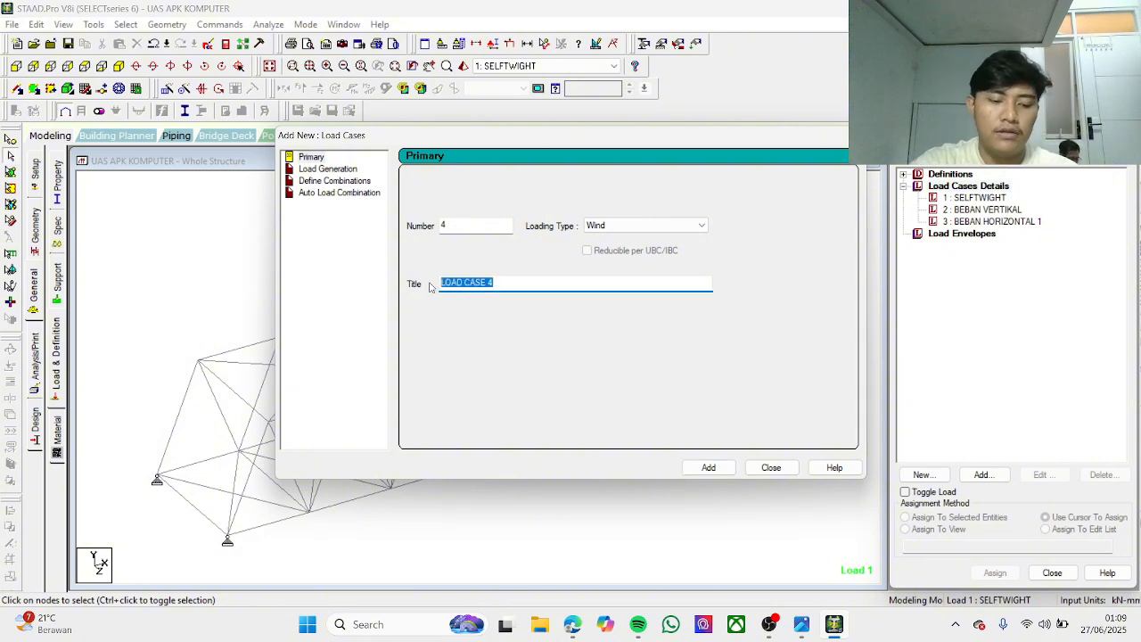
{"action": "type", "text": "BEBAN HORIZON"}
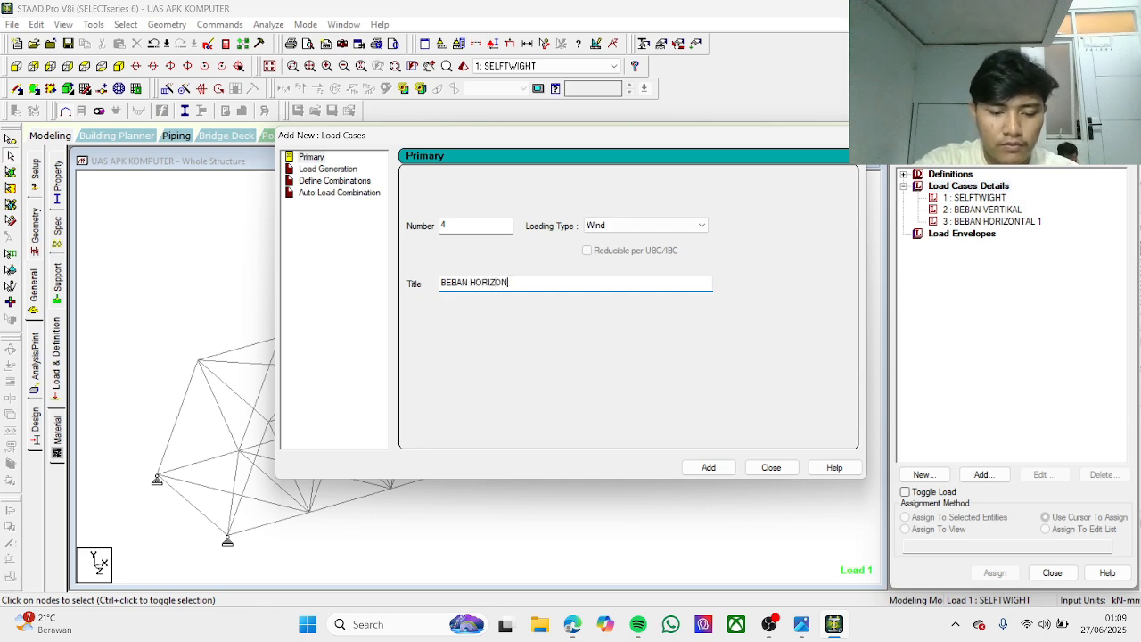
{"action": "type", "text": "AL 2"}
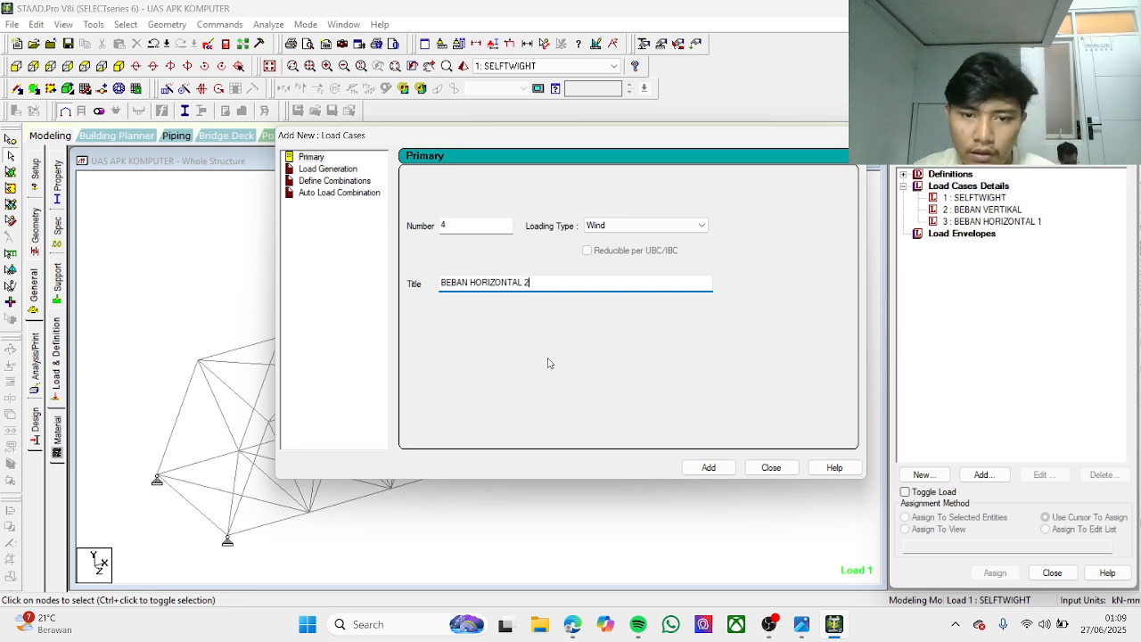
{"action": "left_click", "coordinate": [695, 234]}
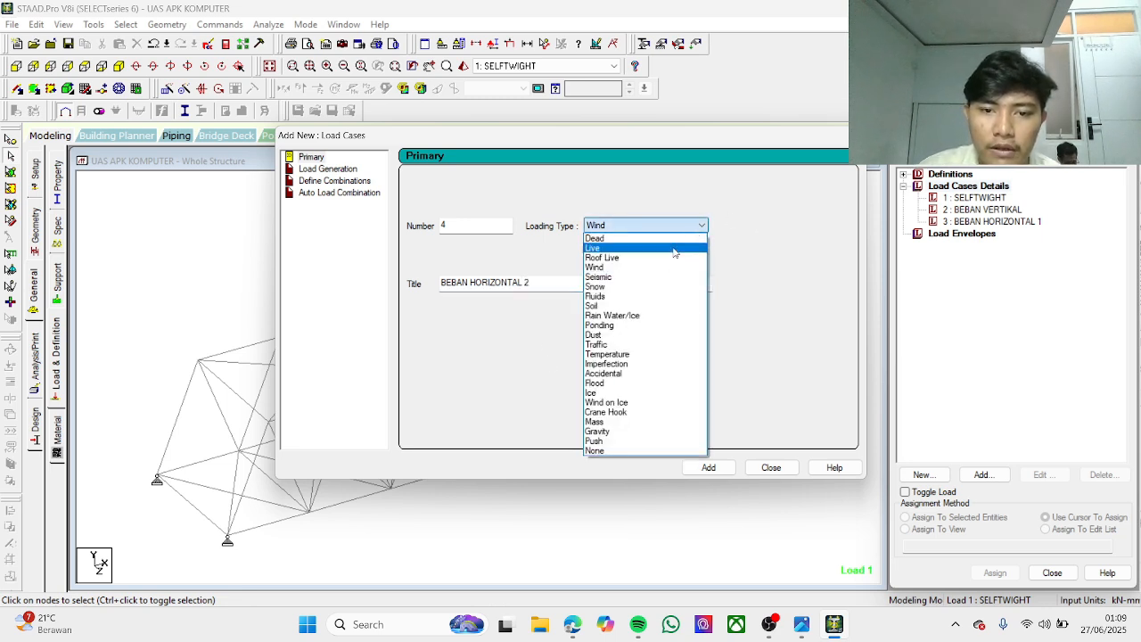
{"action": "left_click", "coordinate": [668, 271]}
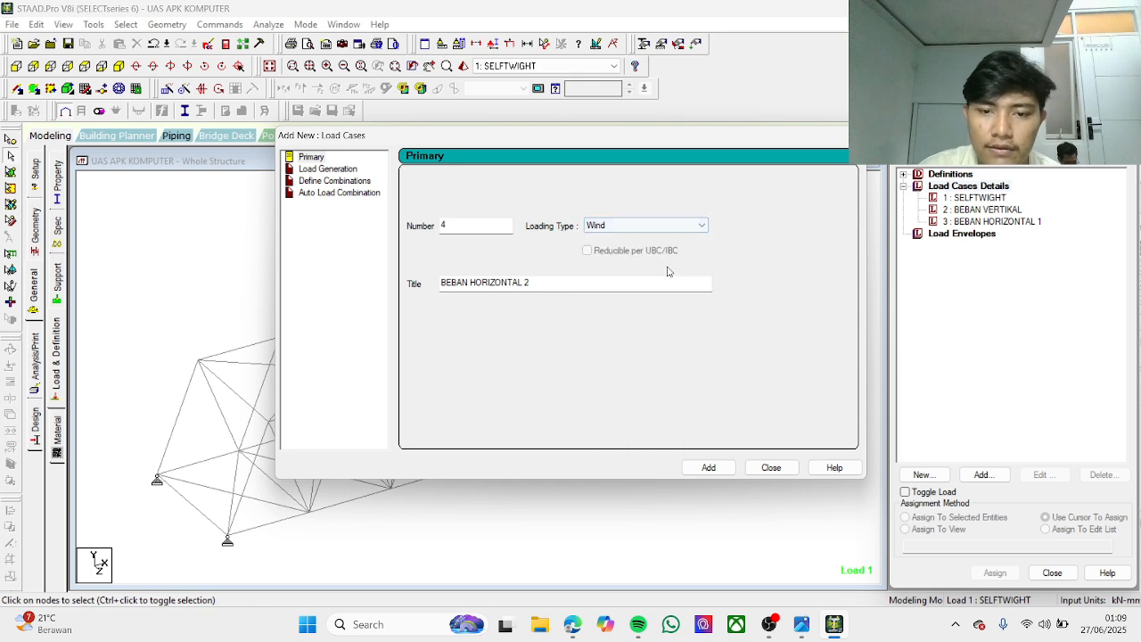
{"action": "left_click", "coordinate": [722, 469]}
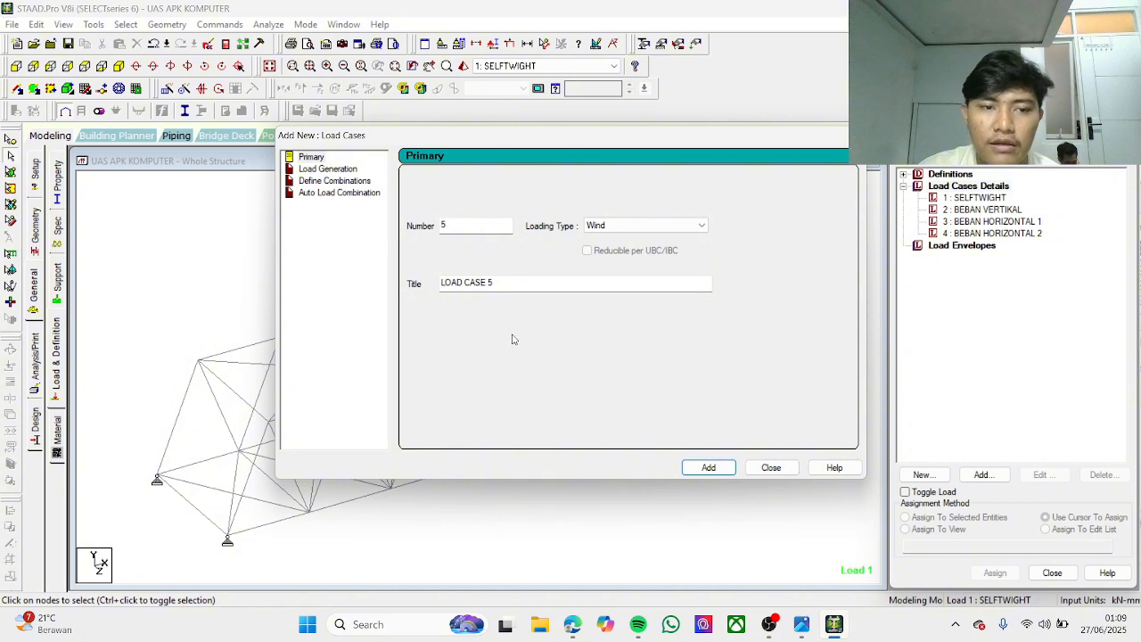
Step: Open the load combination definition and check the required combinations in the jobsheet 2321001.pdf in the browser, returning to STAAD.Pro
{"action": "left_click", "coordinate": [341, 184]}
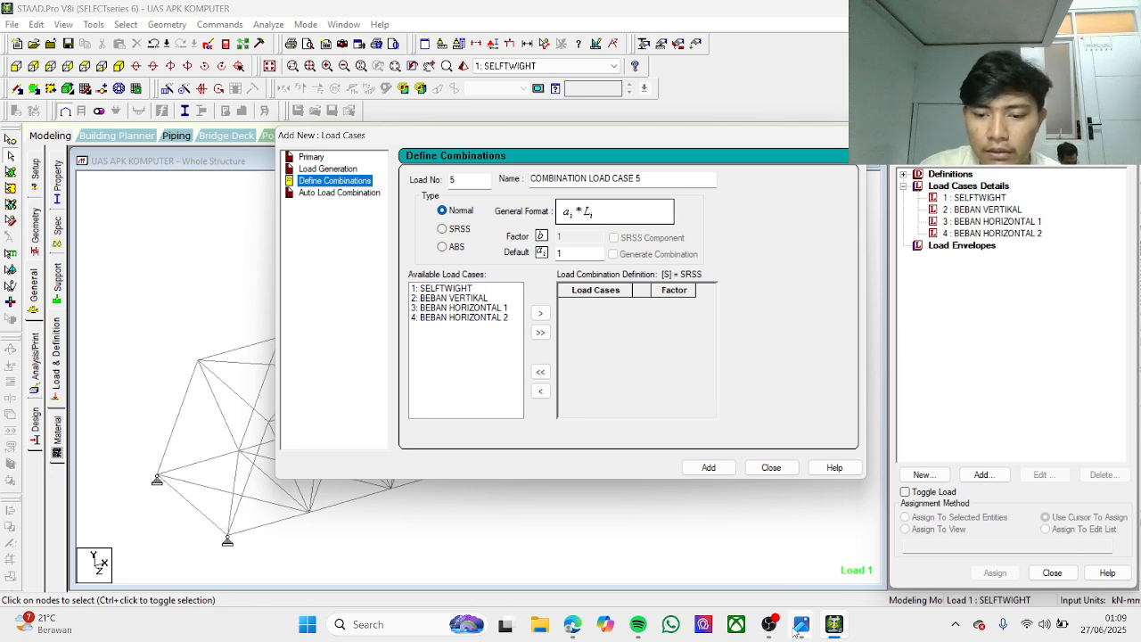
{"action": "mouse_move", "coordinate": [779, 623]}
{"action": "left_click", "coordinate": [873, 572]}
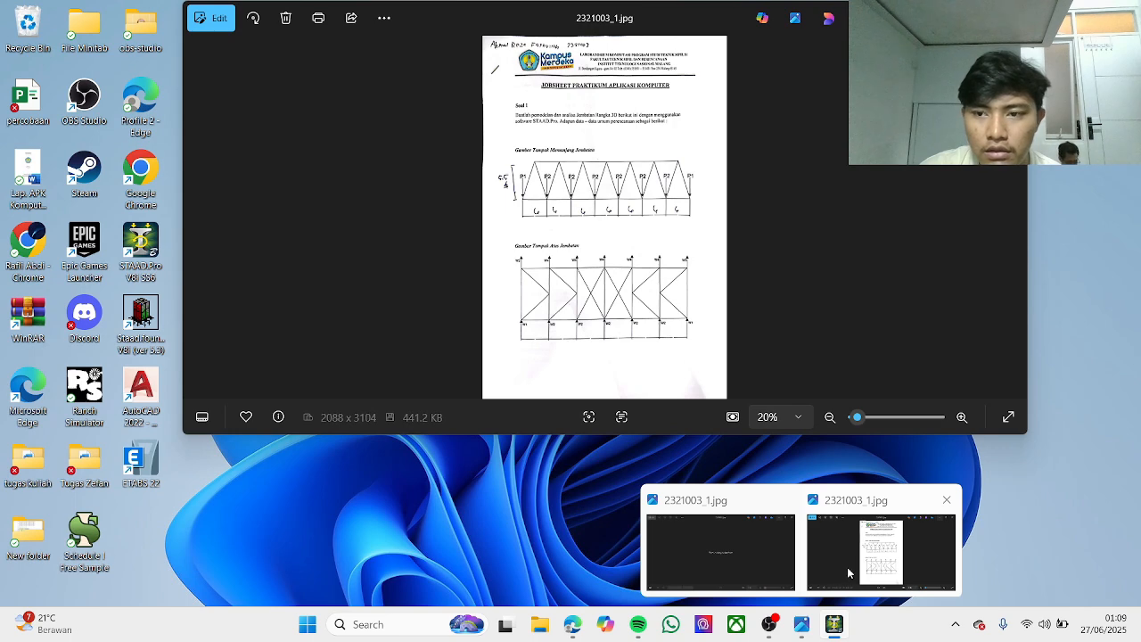
{"action": "left_click", "coordinate": [834, 624]}
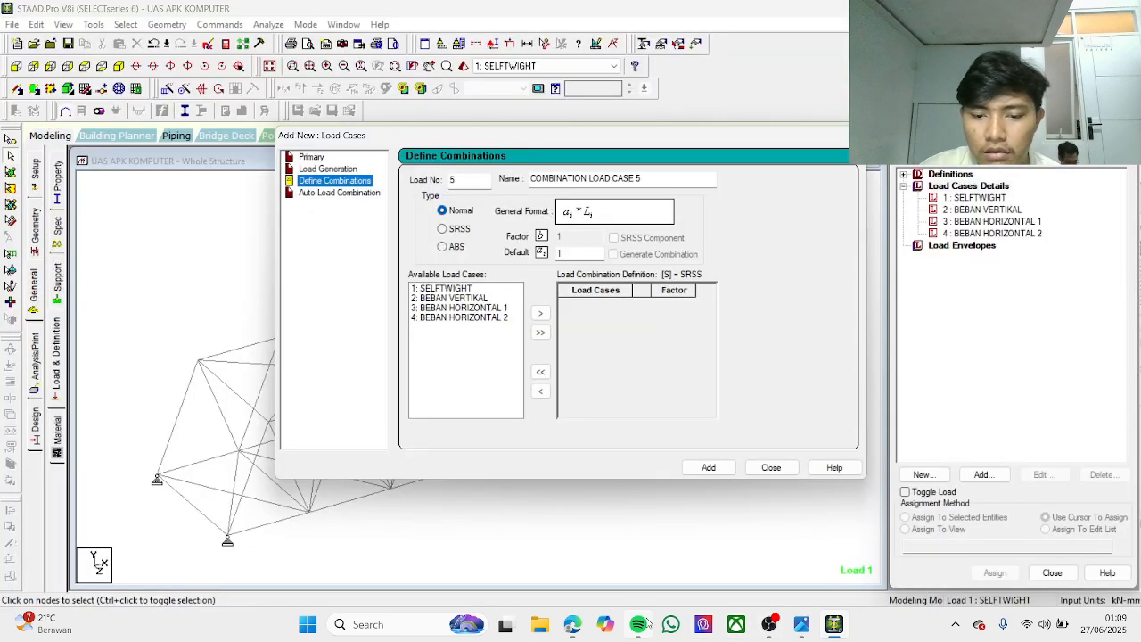
{"action": "left_click", "coordinate": [592, 576]}
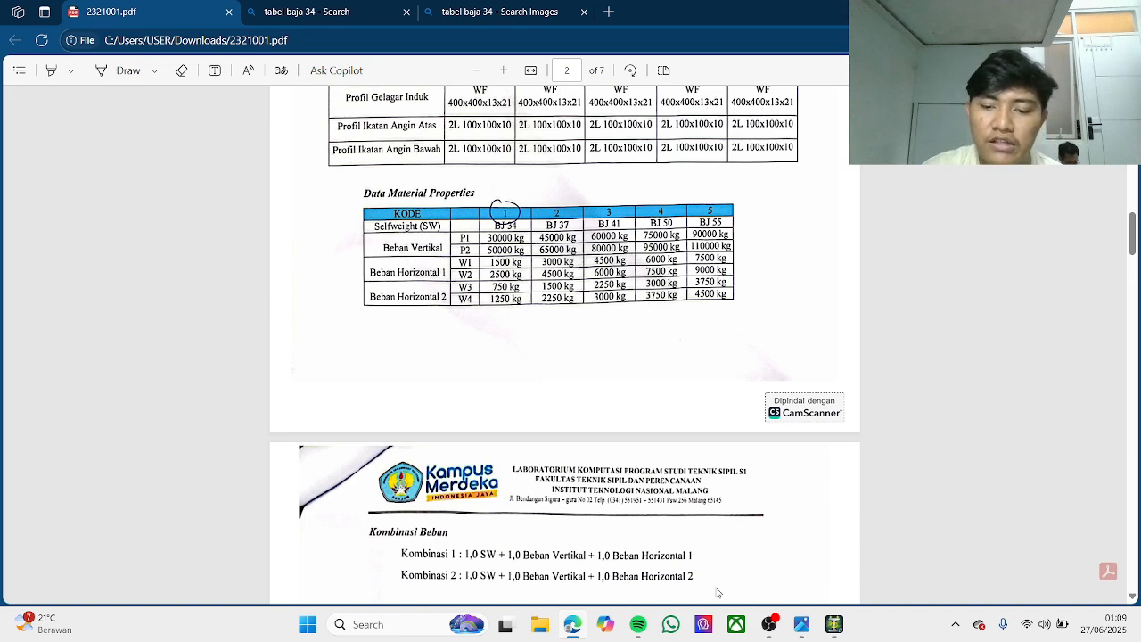
{"action": "left_click", "coordinate": [842, 630]}
{"action": "left_click", "coordinate": [635, 341]}
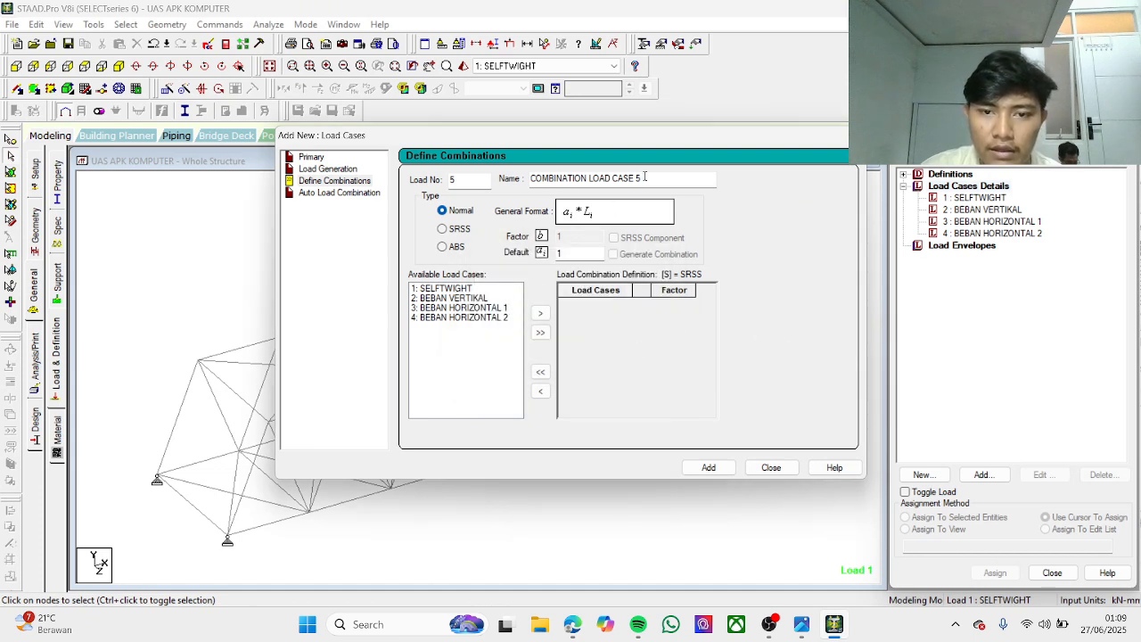
Step: Add load combination 5 named COMBINATION 1 from SELFTWIGHT, BEBAN VERTIKAL and BEBAN HORIZONTAL 1, each with factor 1
{"action": "left_click_drag", "start_coordinate": [645, 177], "coordinate": [591, 177]}
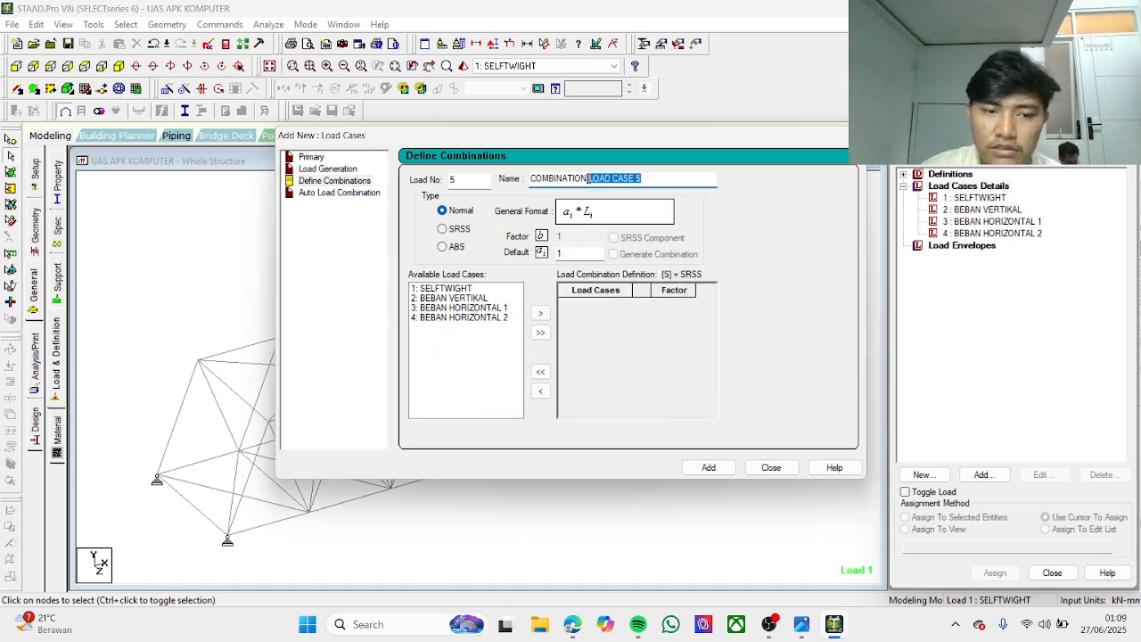
{"action": "type", "text": "1"}
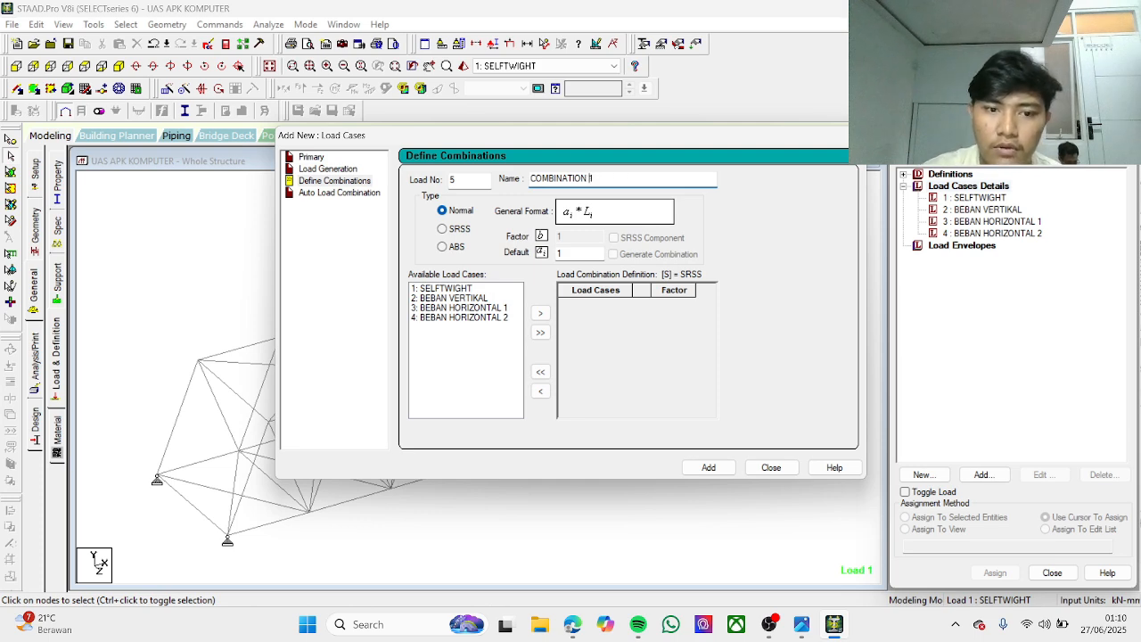
{"action": "left_click", "coordinate": [460, 288]}
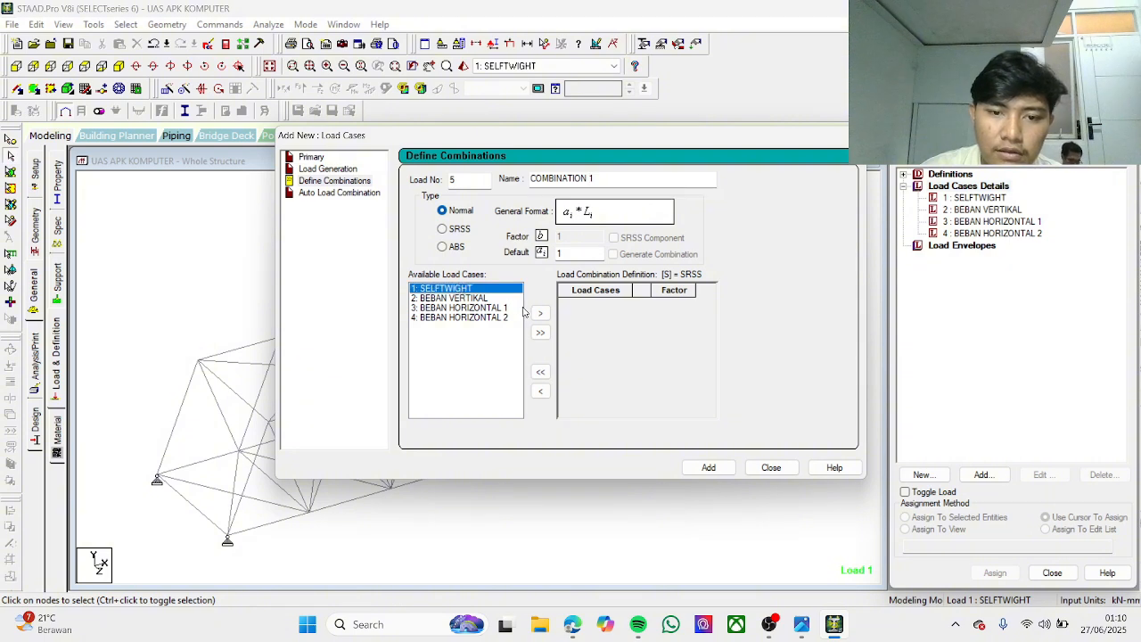
{"action": "left_click", "coordinate": [539, 313]}
{"action": "left_click", "coordinate": [489, 292]}
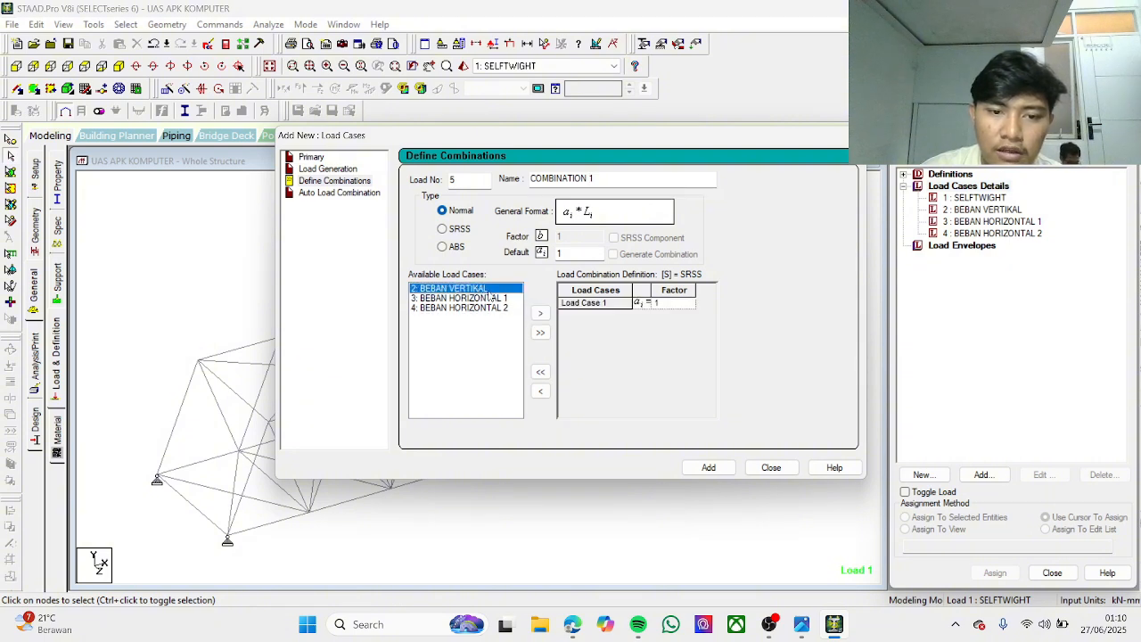
{"action": "left_click", "coordinate": [539, 313]}
{"action": "left_click", "coordinate": [484, 289]}
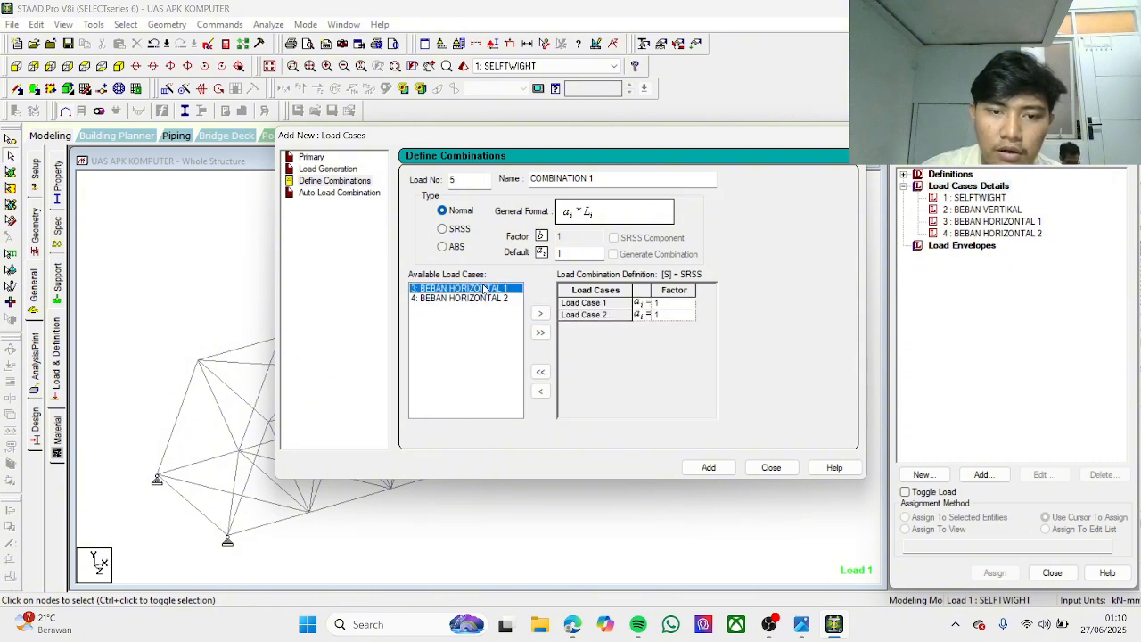
{"action": "left_click", "coordinate": [540, 315]}
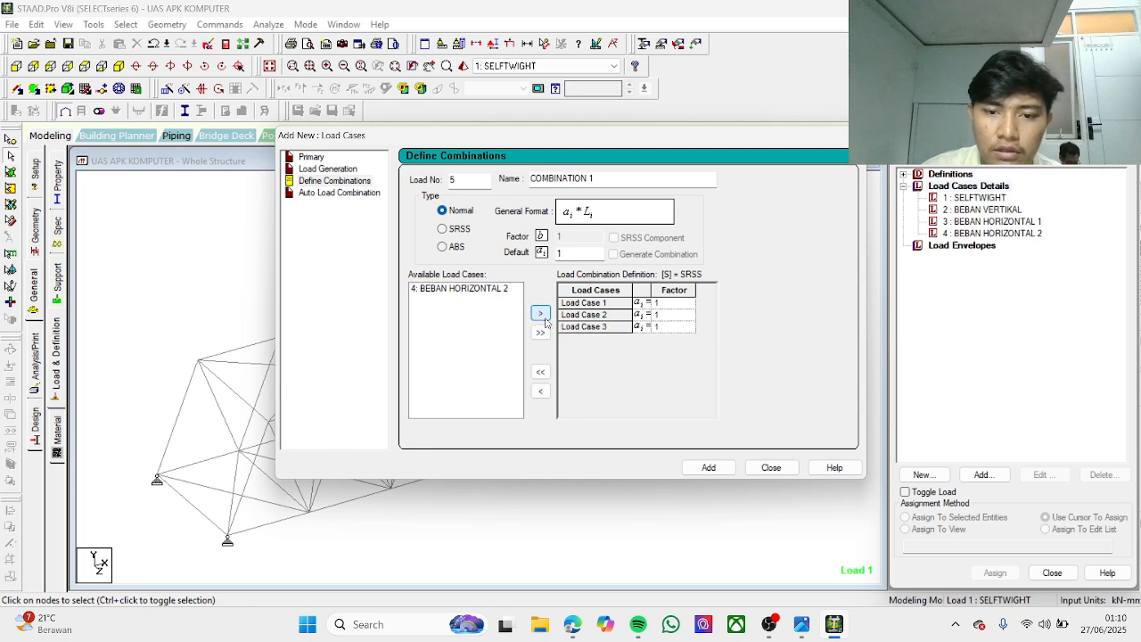
{"action": "left_click", "coordinate": [699, 469]}
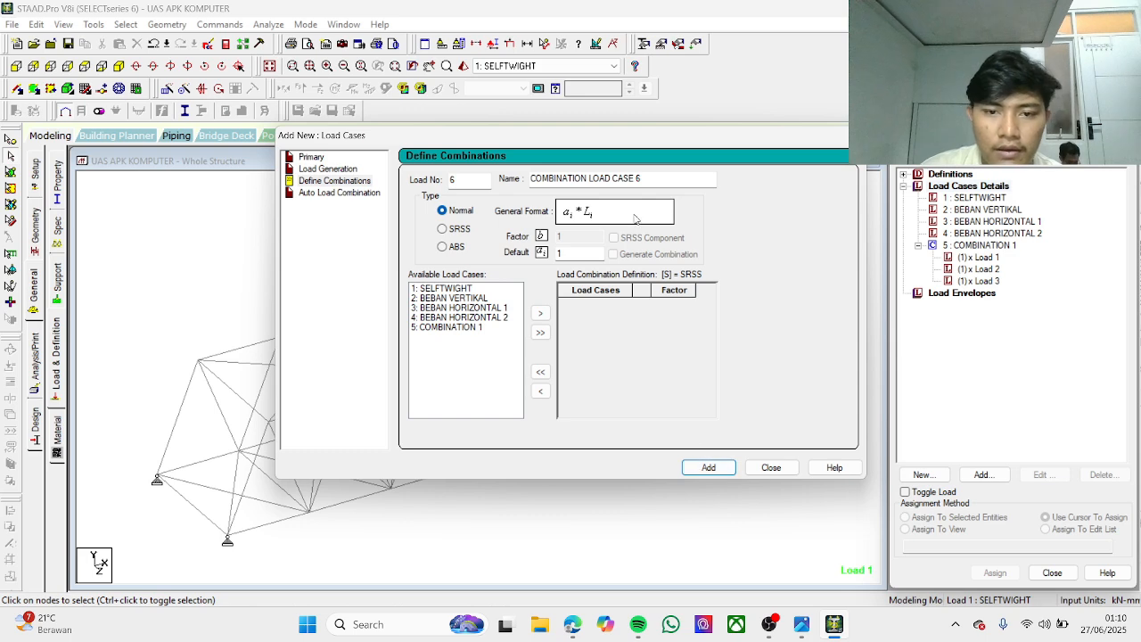
Step: Add load combination 6 named COMBINATION 2 from SELFTWIGHT, BEBAN VERTIKAL and BEBAN HORIZONTAL 2, each with factor 1, and finish defining load cases
{"action": "left_click_drag", "start_coordinate": [652, 181], "coordinate": [591, 186]}
{"action": "type", "text": "2"}
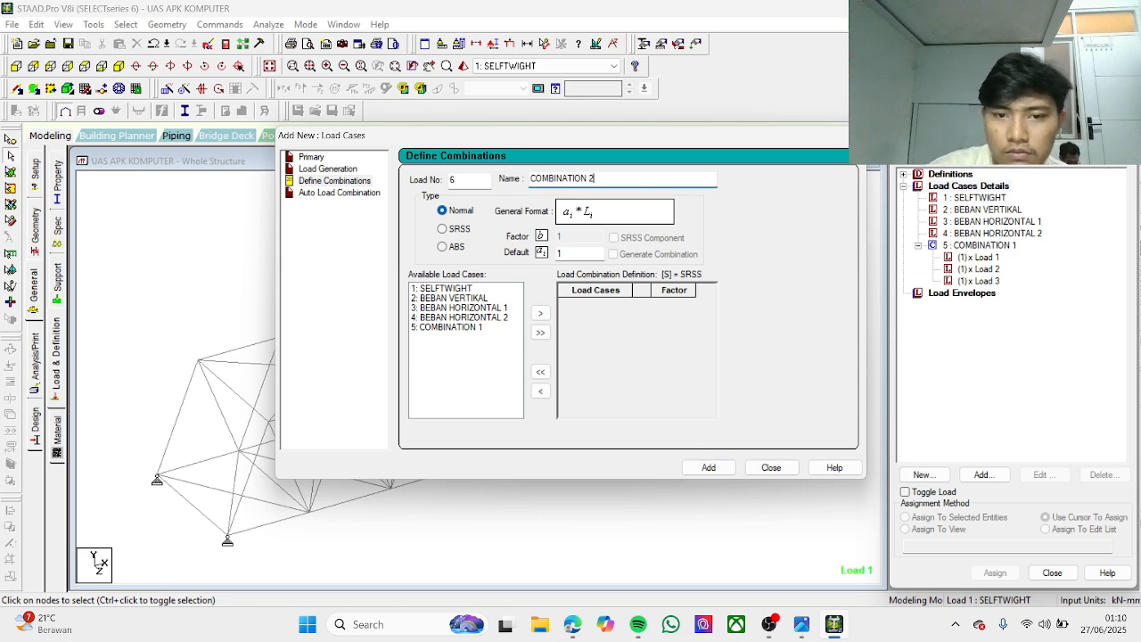
{"action": "left_click", "coordinate": [464, 289]}
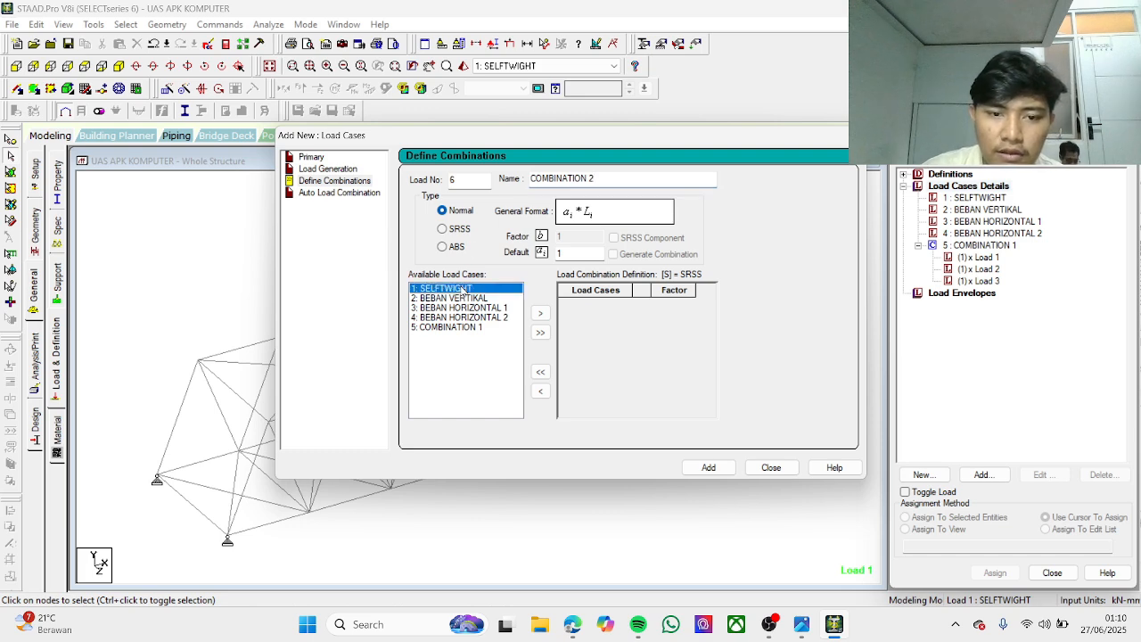
{"action": "left_click", "coordinate": [541, 314]}
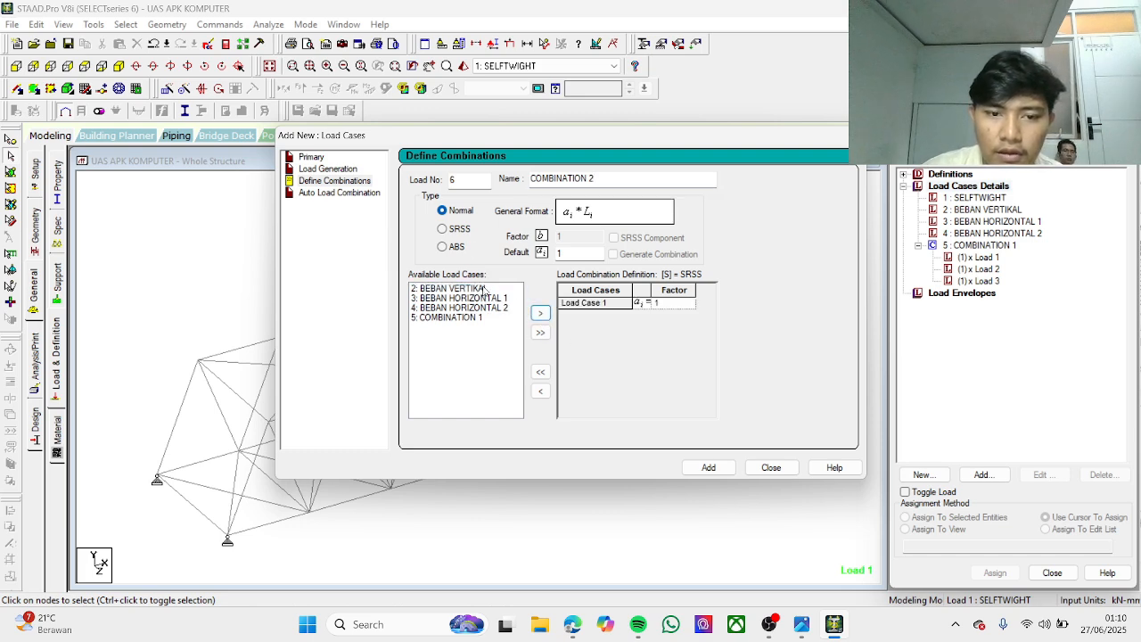
{"action": "left_click", "coordinate": [472, 289]}
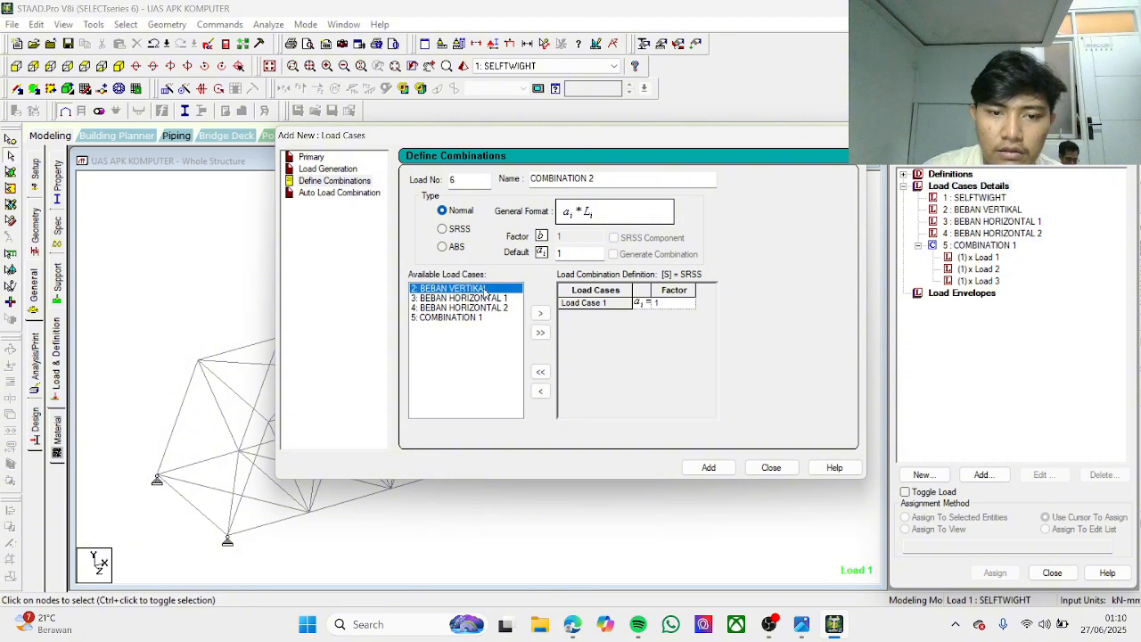
{"action": "left_click", "coordinate": [540, 313]}
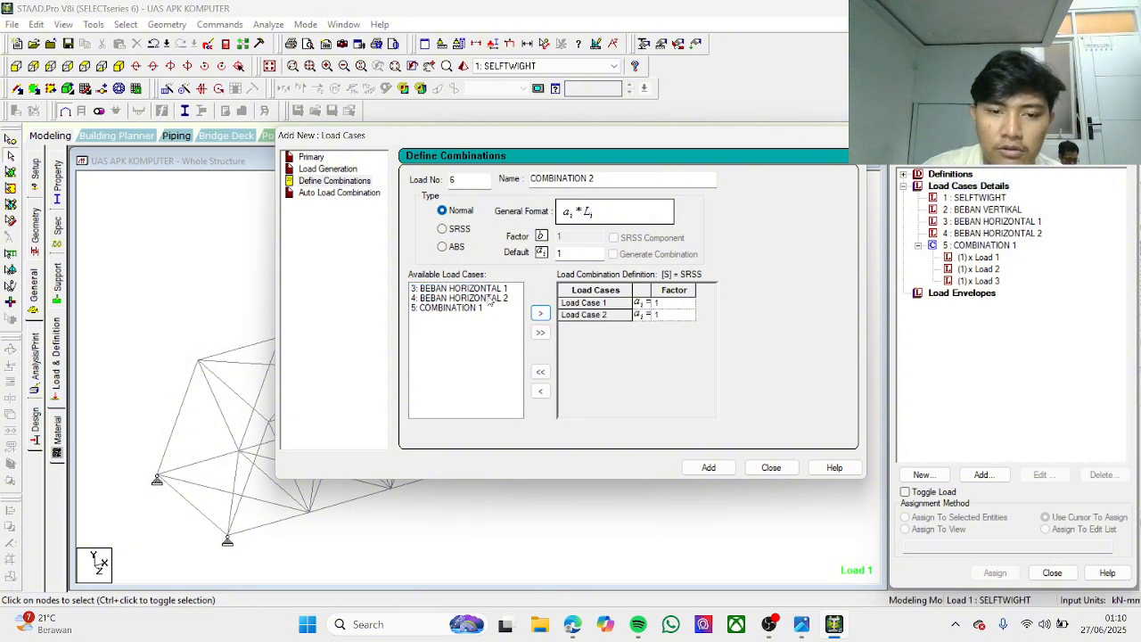
{"action": "left_click", "coordinate": [472, 297]}
{"action": "left_click", "coordinate": [539, 314]}
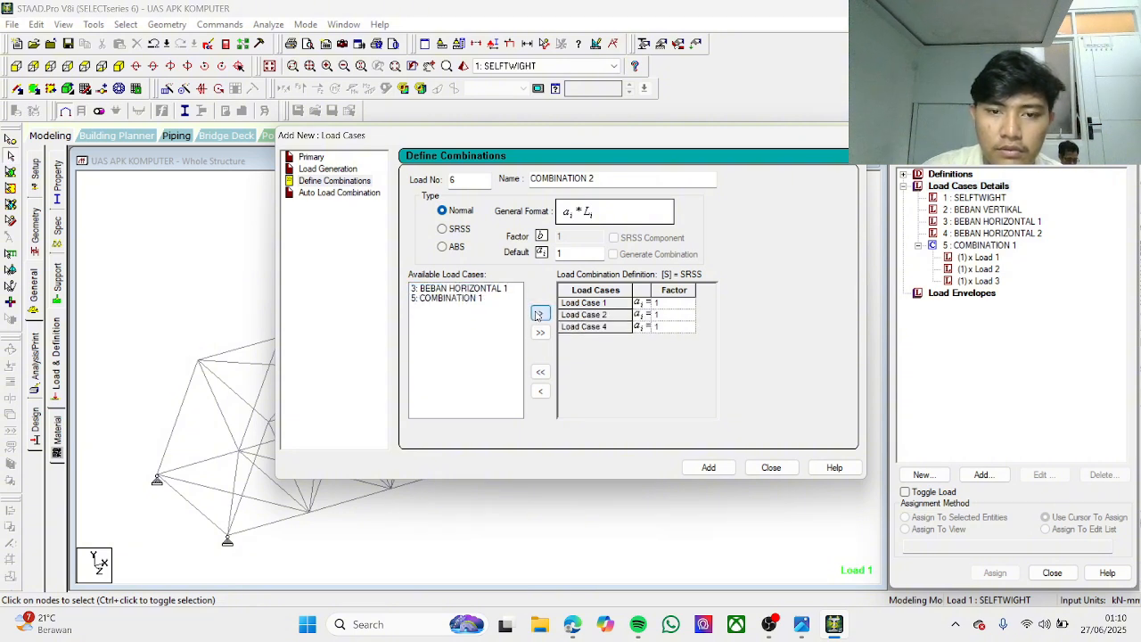
{"action": "left_click", "coordinate": [709, 468]}
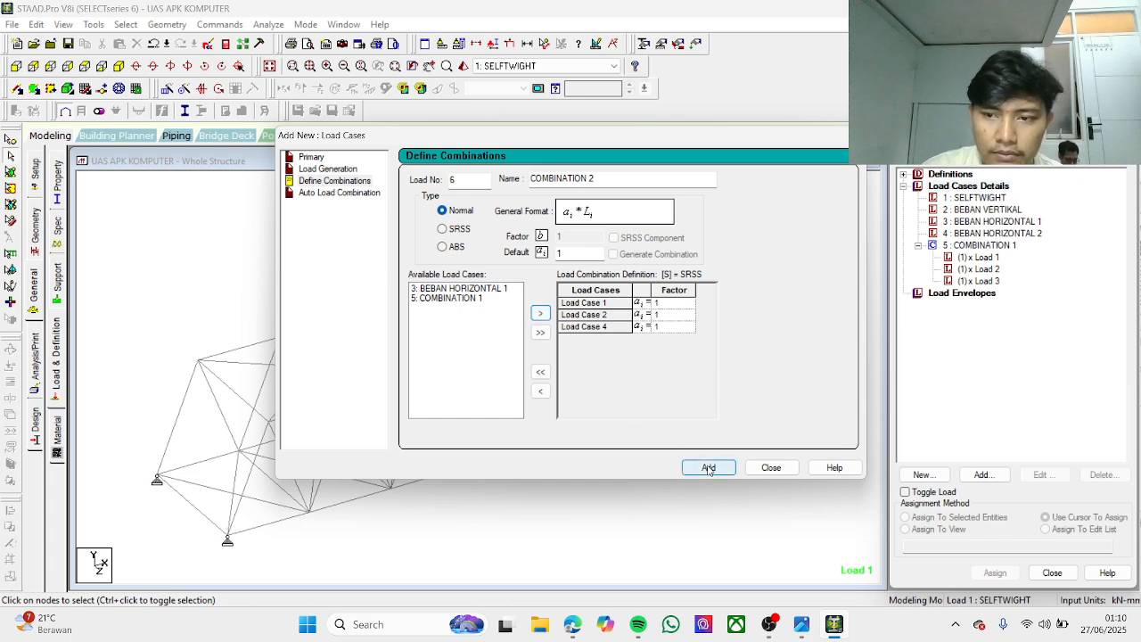
{"action": "left_click", "coordinate": [709, 468]}
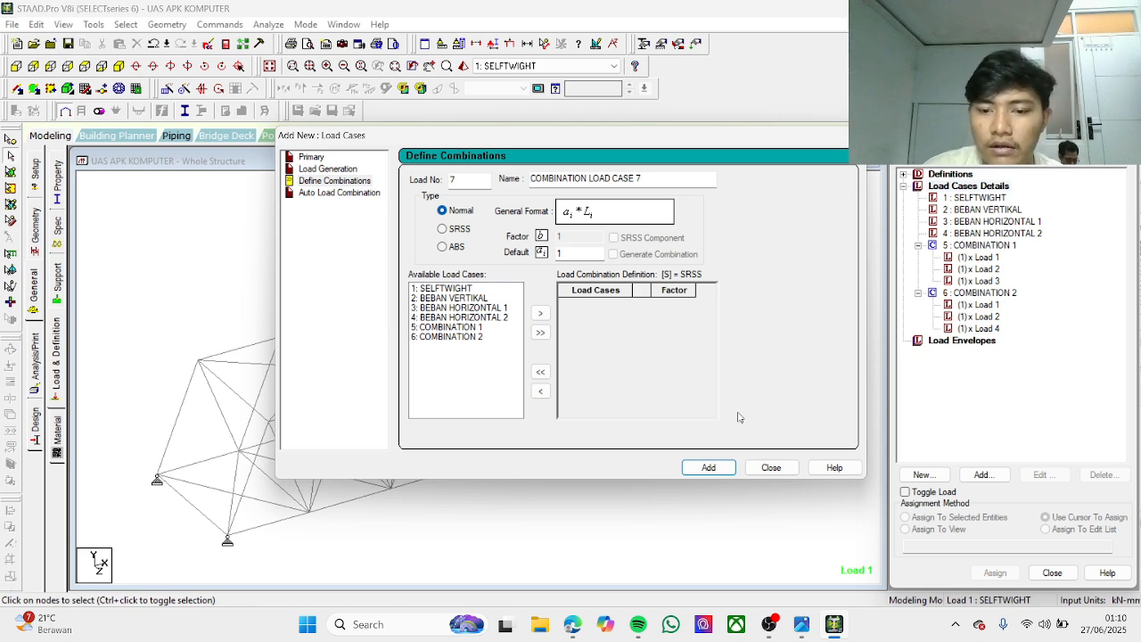
{"action": "left_click", "coordinate": [847, 135]}
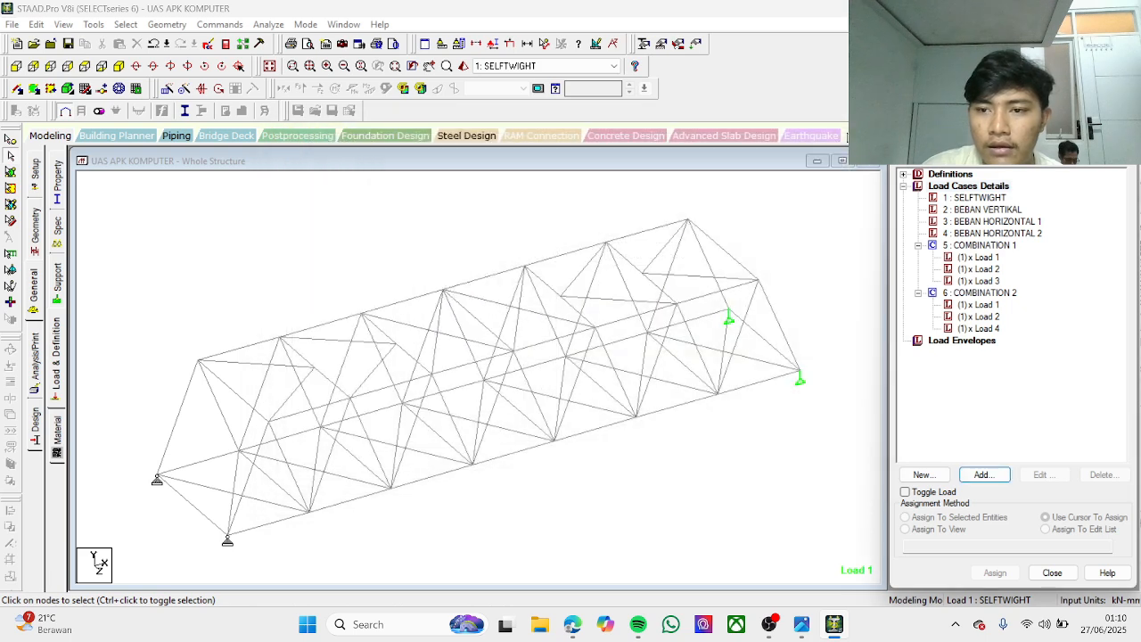
Step: Review the four primary load cases and the two combinations one by one in the load case list
{"action": "left_click", "coordinate": [985, 200]}
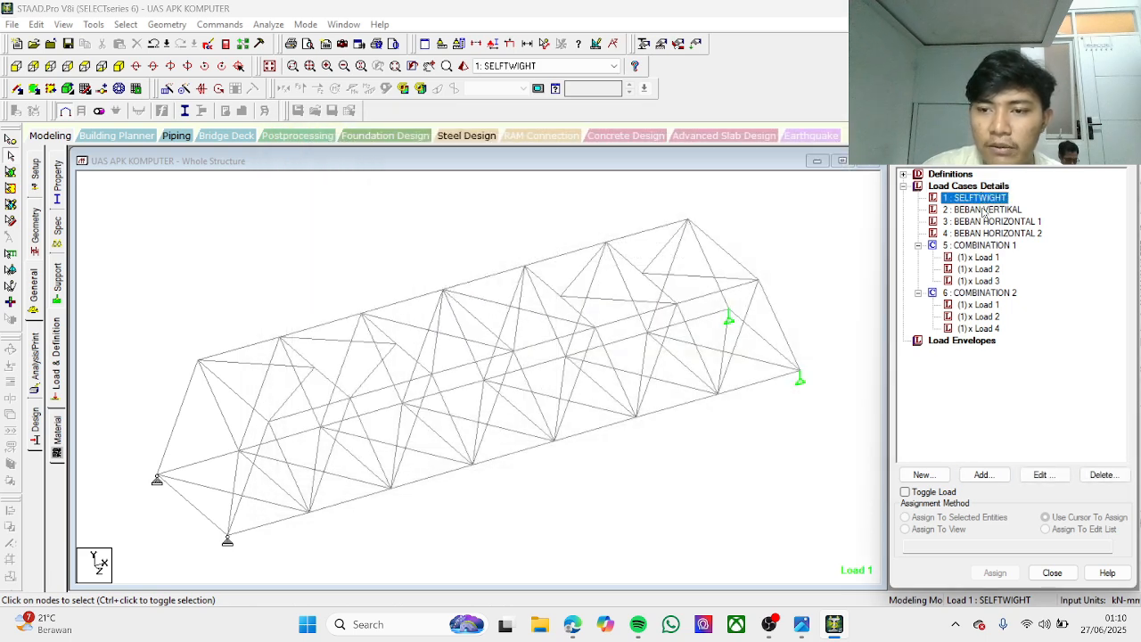
{"action": "left_click", "coordinate": [984, 210]}
{"action": "left_click", "coordinate": [990, 222]}
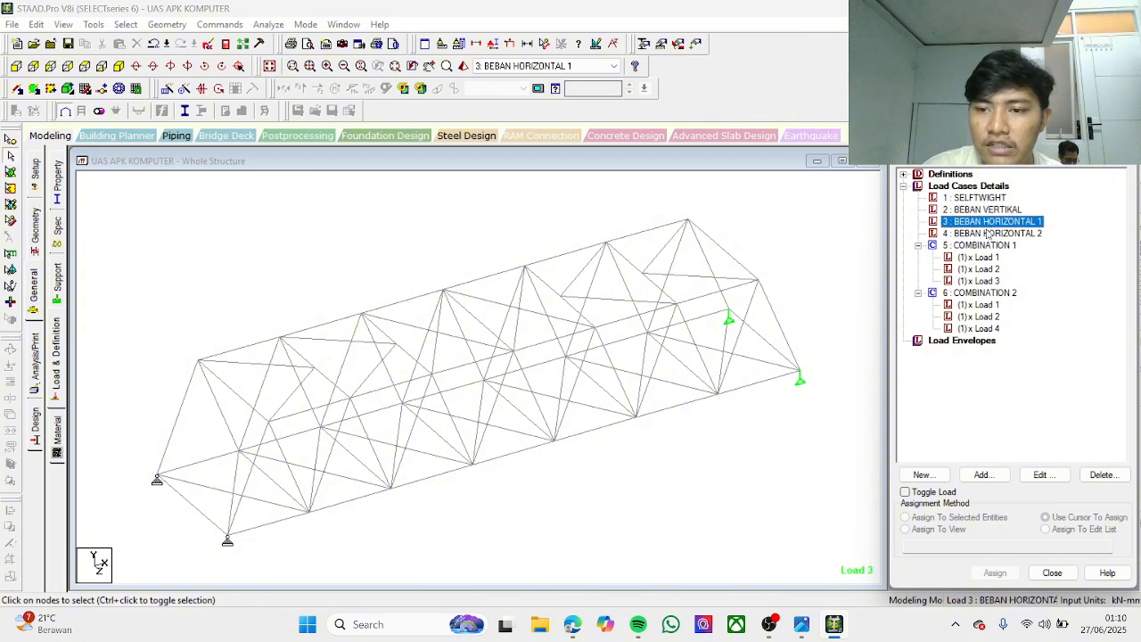
{"action": "left_click", "coordinate": [987, 235]}
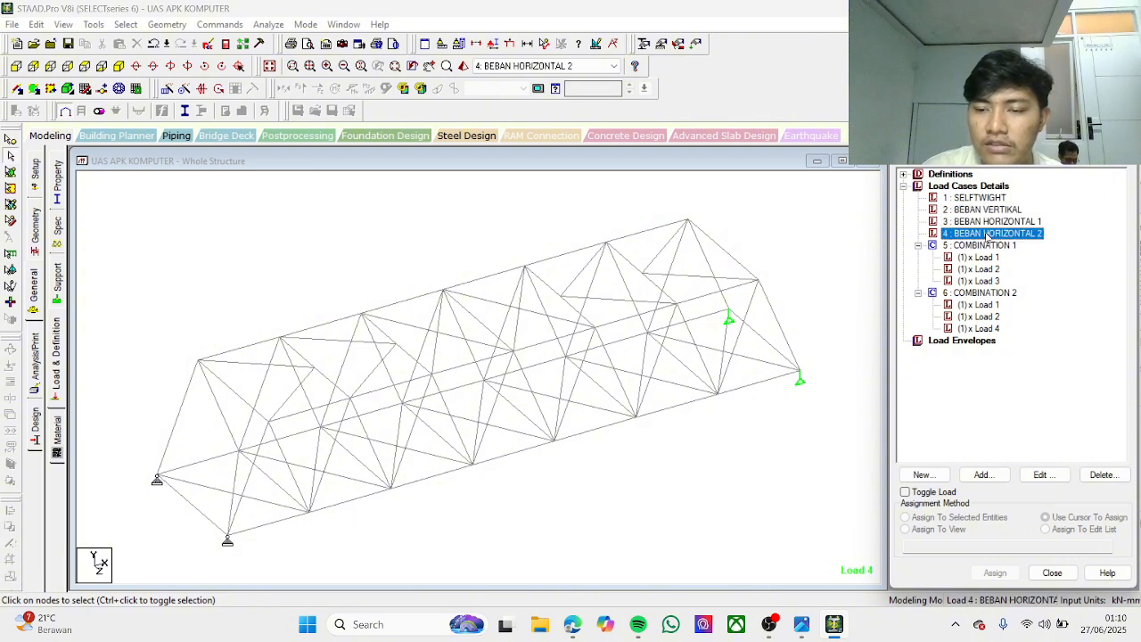
{"action": "left_click", "coordinate": [984, 248]}
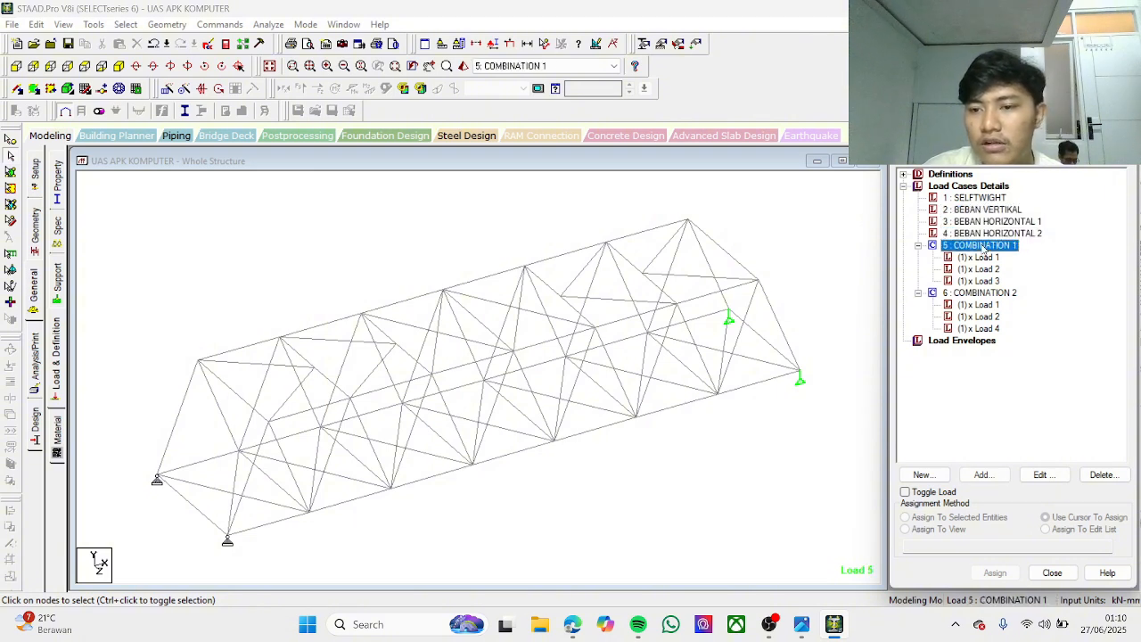
{"action": "left_click", "coordinate": [987, 294]}
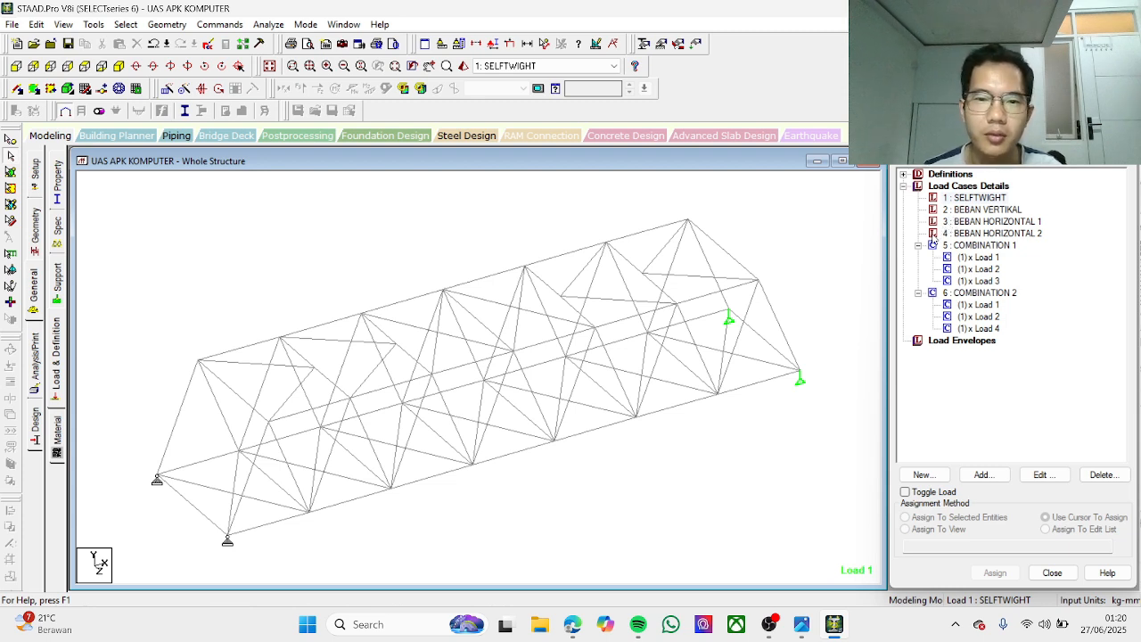
Step: Add a selfweight load in the Y direction with factor -1 to load case SELFTWIGHT
{"action": "left_click", "coordinate": [969, 203]}
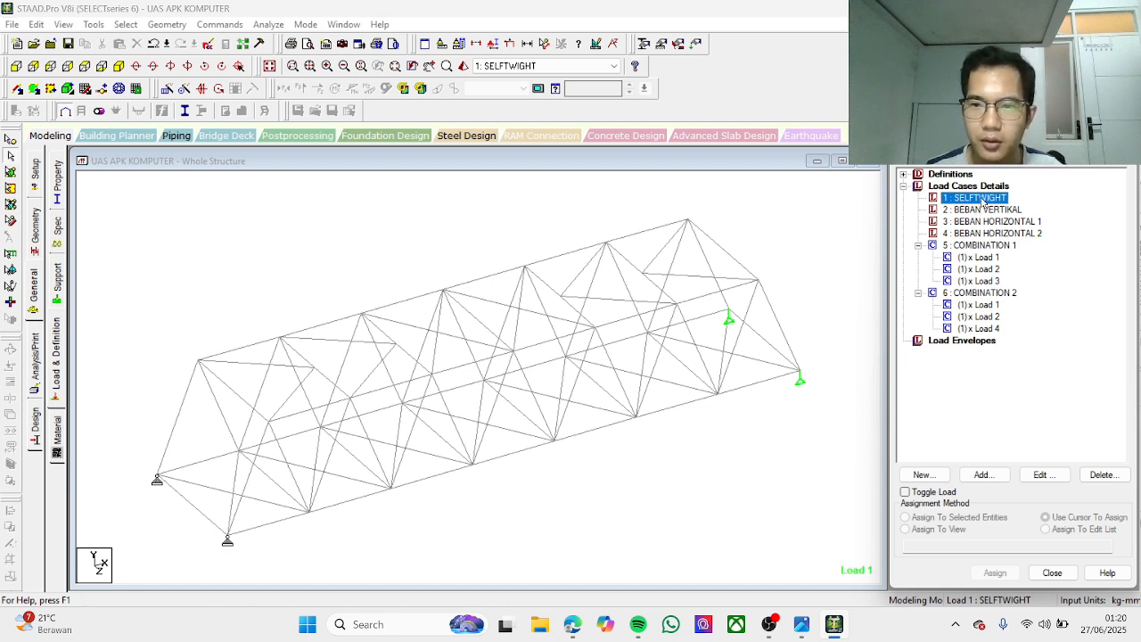
{"action": "left_click", "coordinate": [981, 476]}
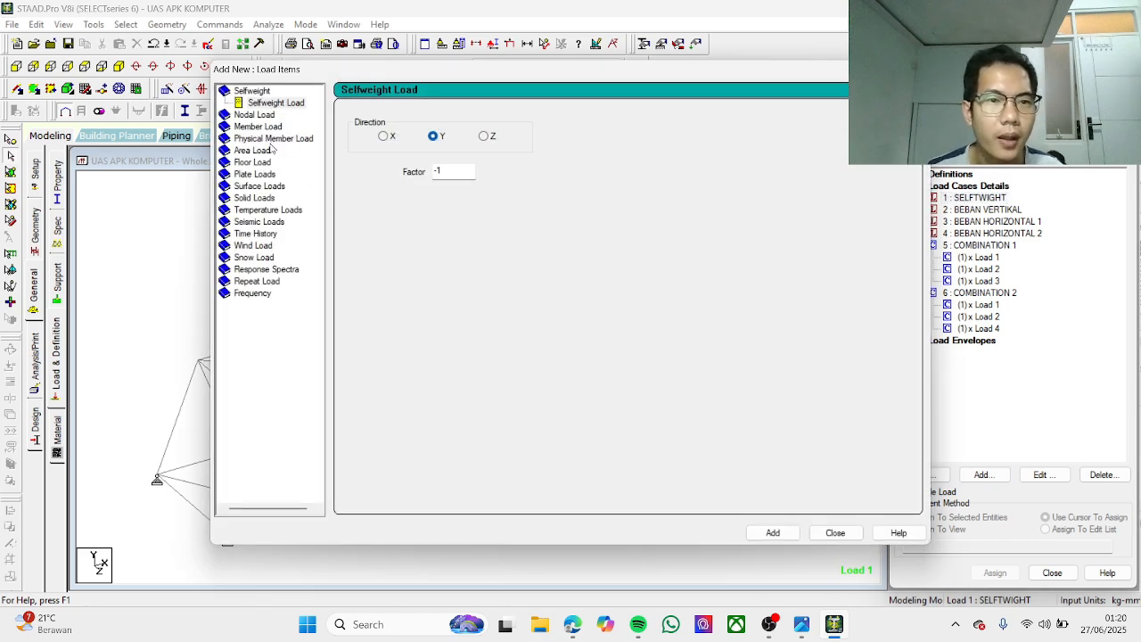
{"action": "left_click", "coordinate": [283, 103]}
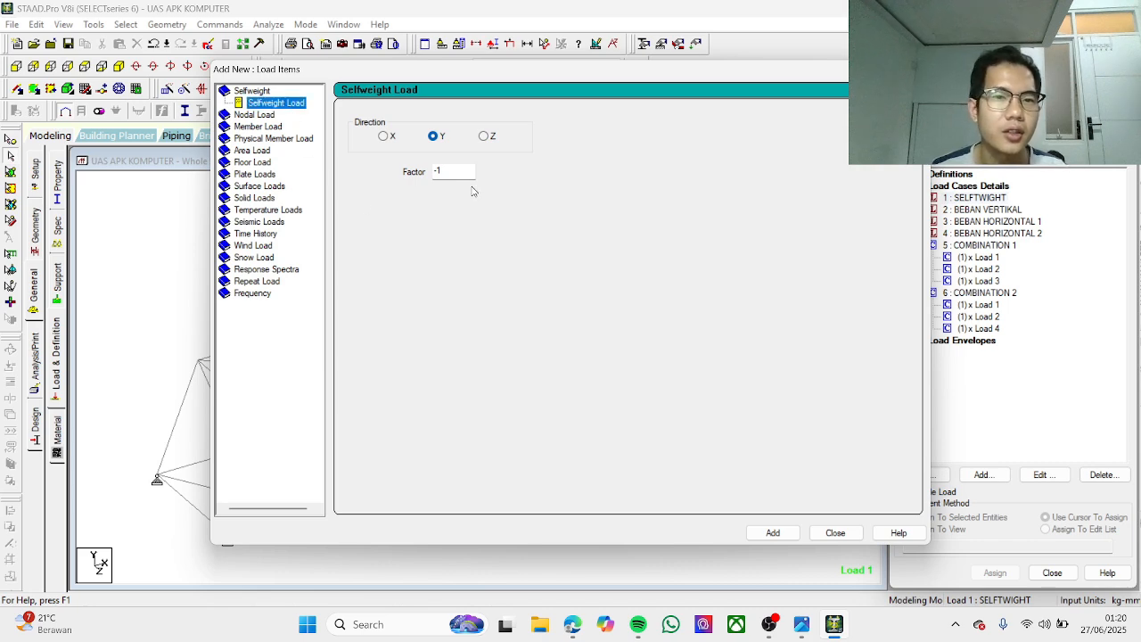
{"action": "left_click", "coordinate": [773, 532]}
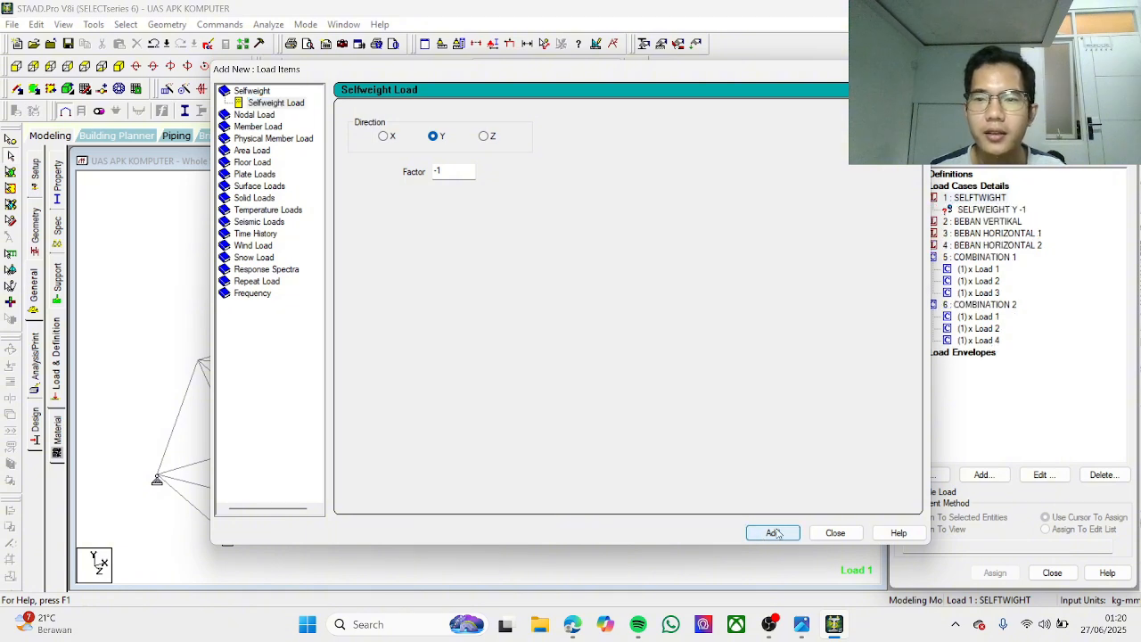
{"action": "left_click", "coordinate": [834, 533]}
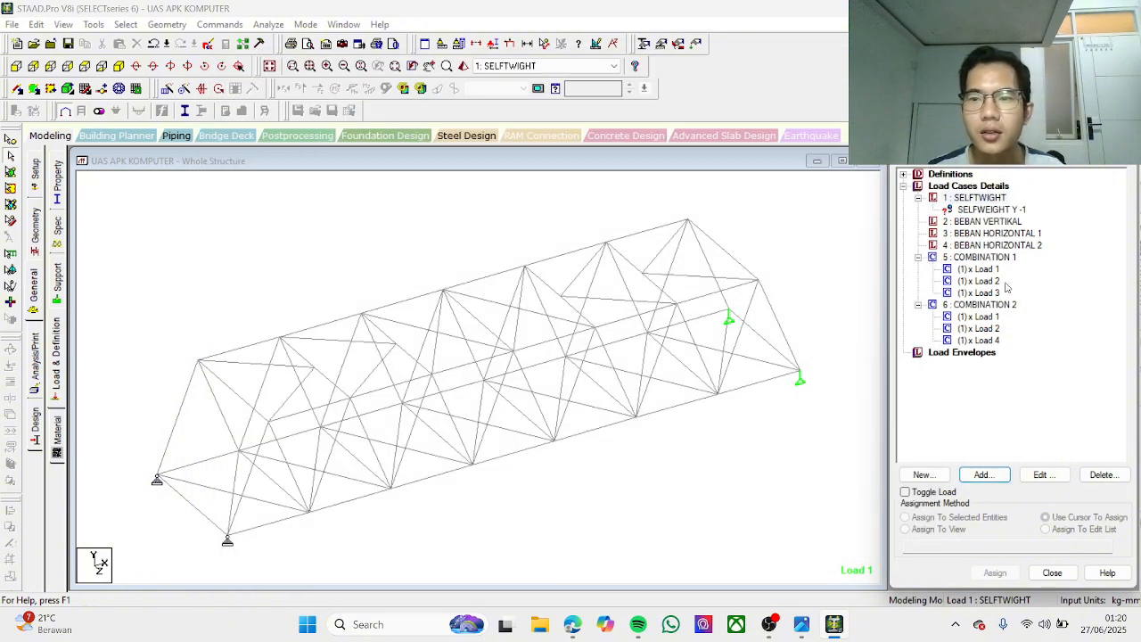
Step: Select load case BEBAN VERTIKAL and check its P1 and P2 loads in the jobsheet 2321001.pdf in the browser, returning to STAAD.Pro
{"action": "left_click", "coordinate": [989, 222]}
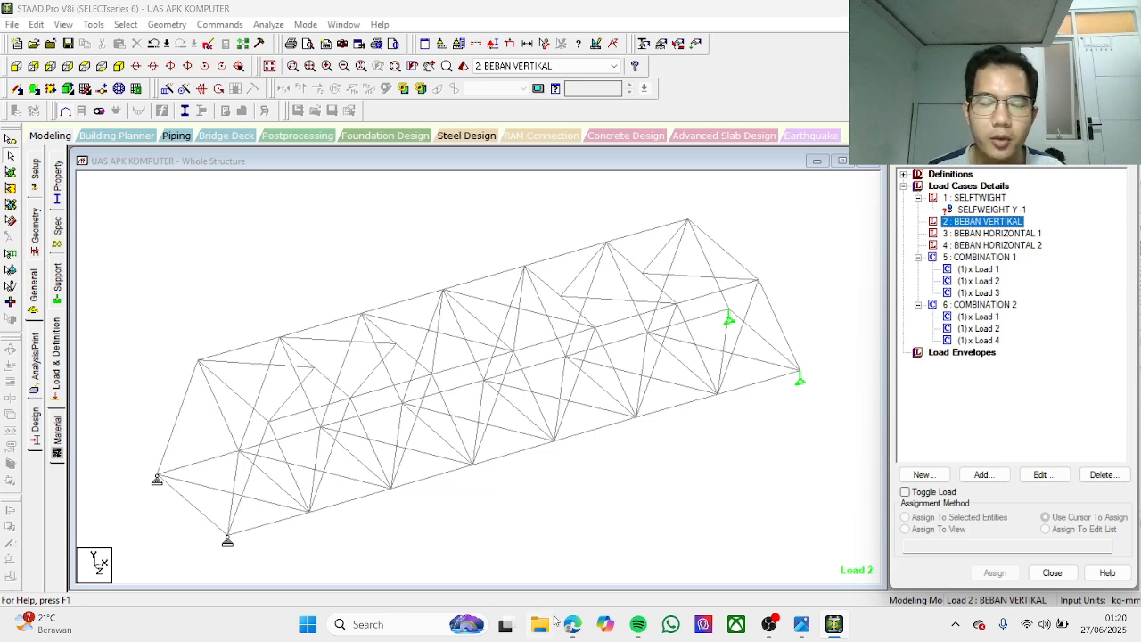
{"action": "left_click", "coordinate": [552, 562]}
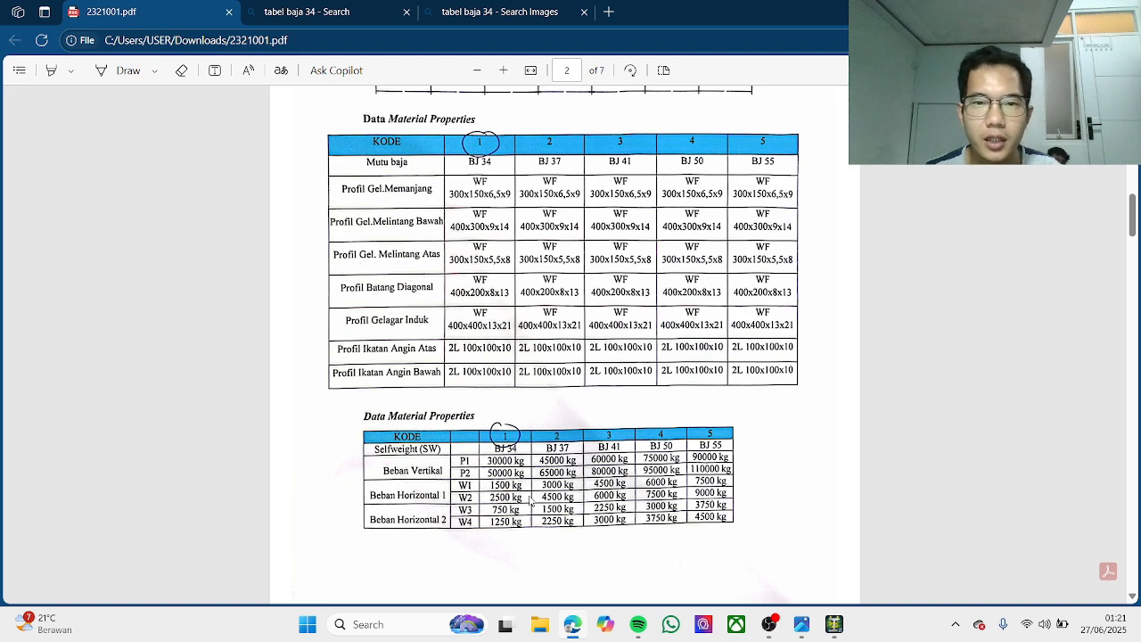
{"action": "scroll", "coordinate": [530, 504], "scroll_direction": "up", "scroll_amount": 6}
{"action": "scroll", "coordinate": [526, 515], "scroll_direction": "up", "scroll_amount": 3}
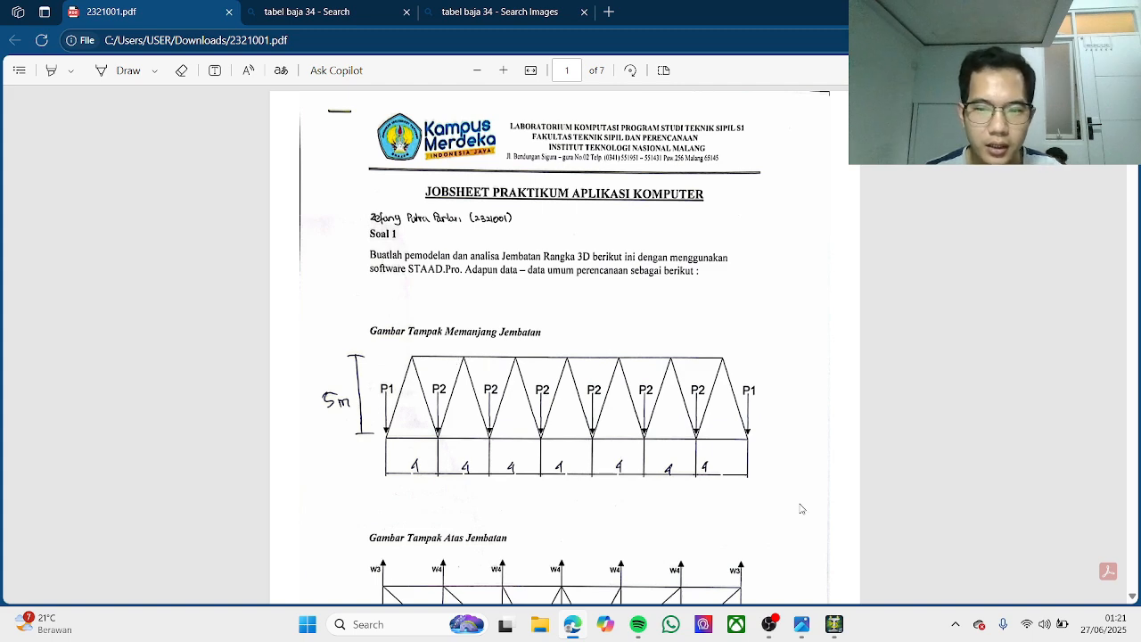
{"action": "scroll", "coordinate": [600, 483], "scroll_direction": "down", "scroll_amount": 10}
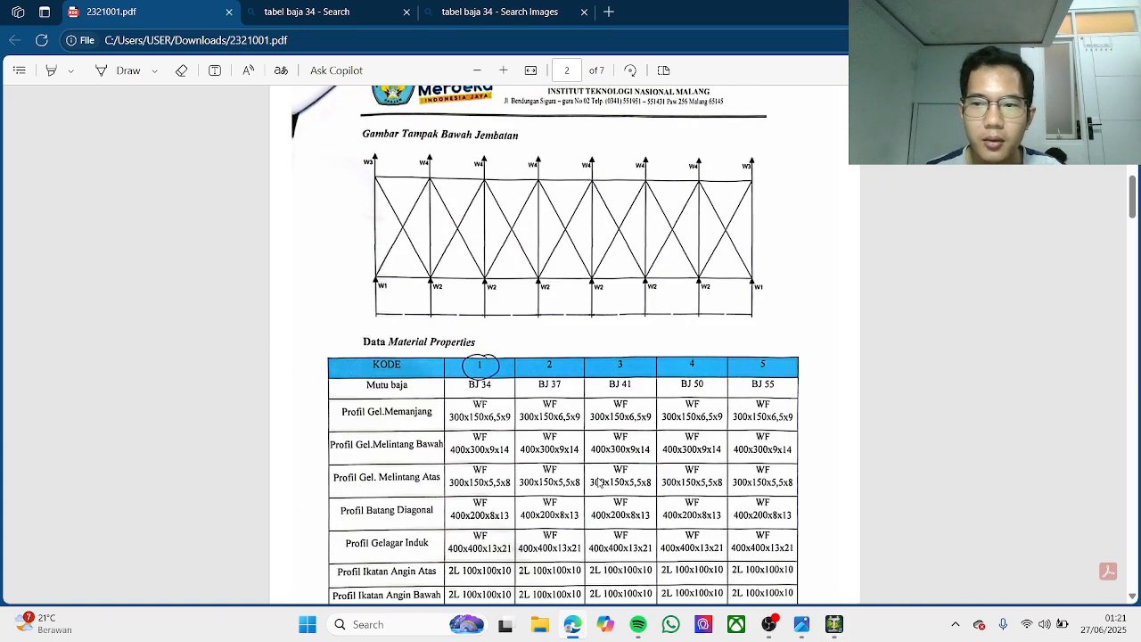
{"action": "left_click", "coordinate": [825, 629]}
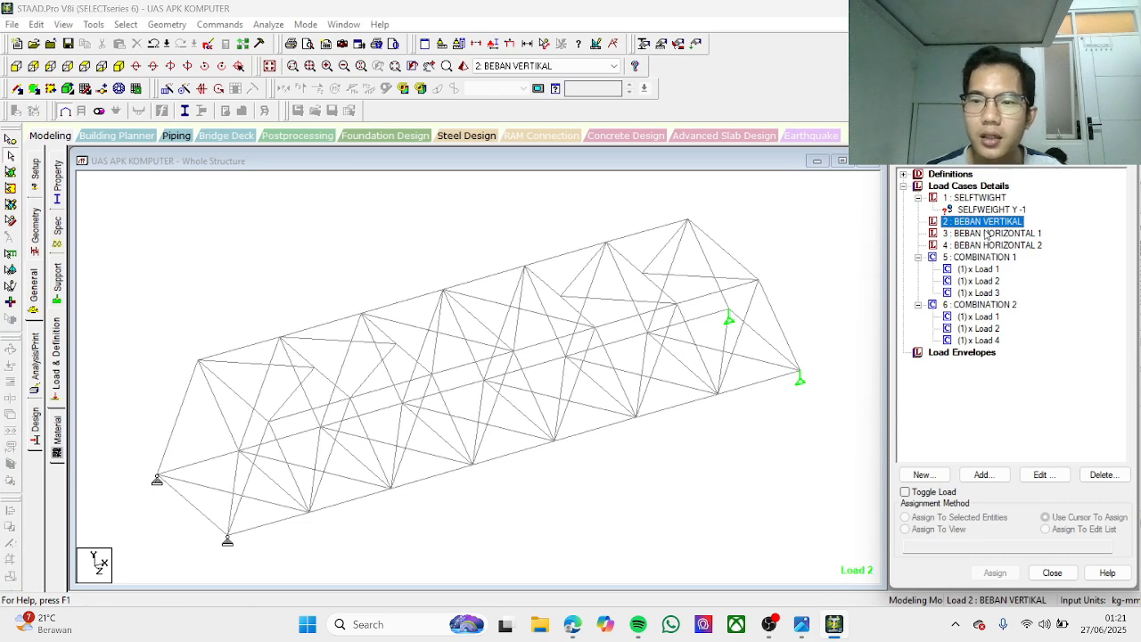
Step: Add a nodal load with Fy of -30000 kg to load case BEBAN VERTIKAL
{"action": "left_click", "coordinate": [995, 480]}
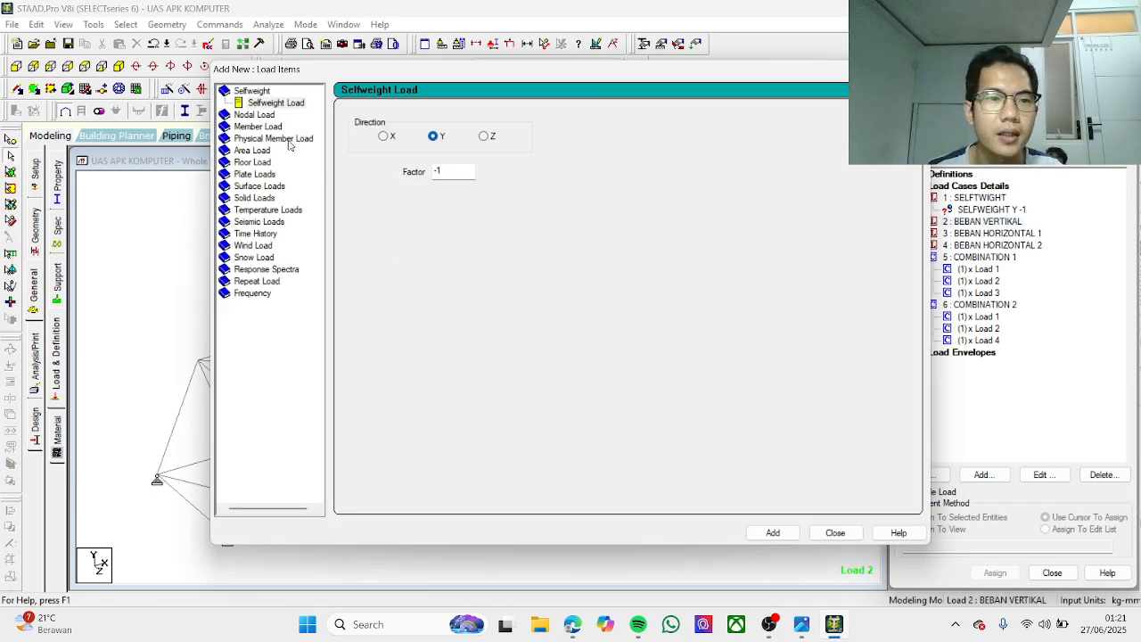
{"action": "left_click", "coordinate": [262, 112]}
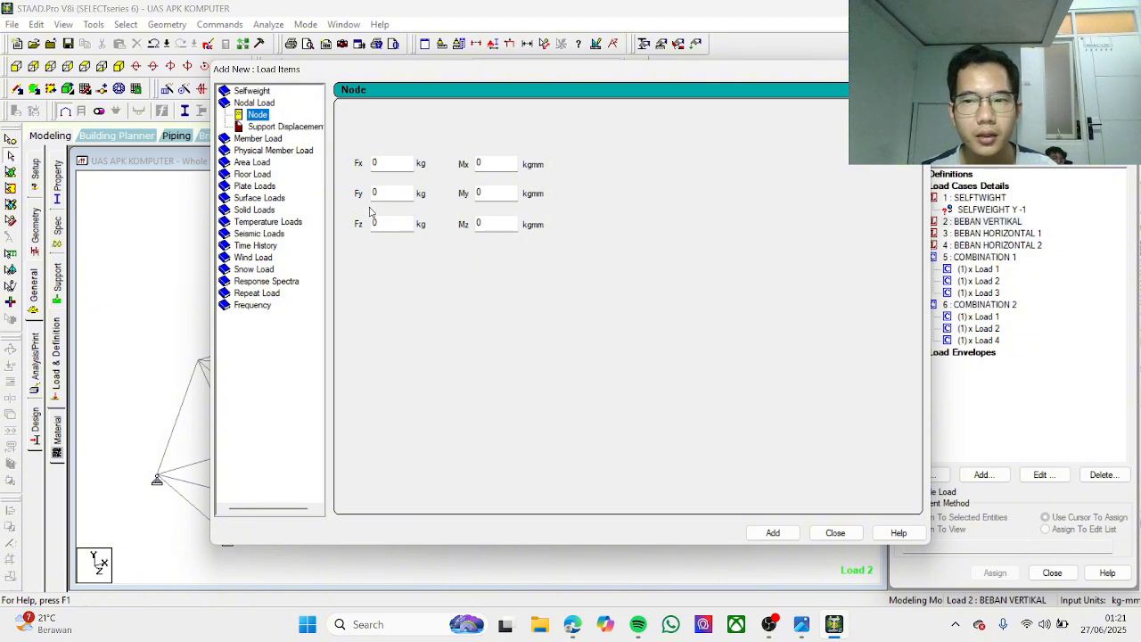
{"action": "left_click", "coordinate": [399, 194]}
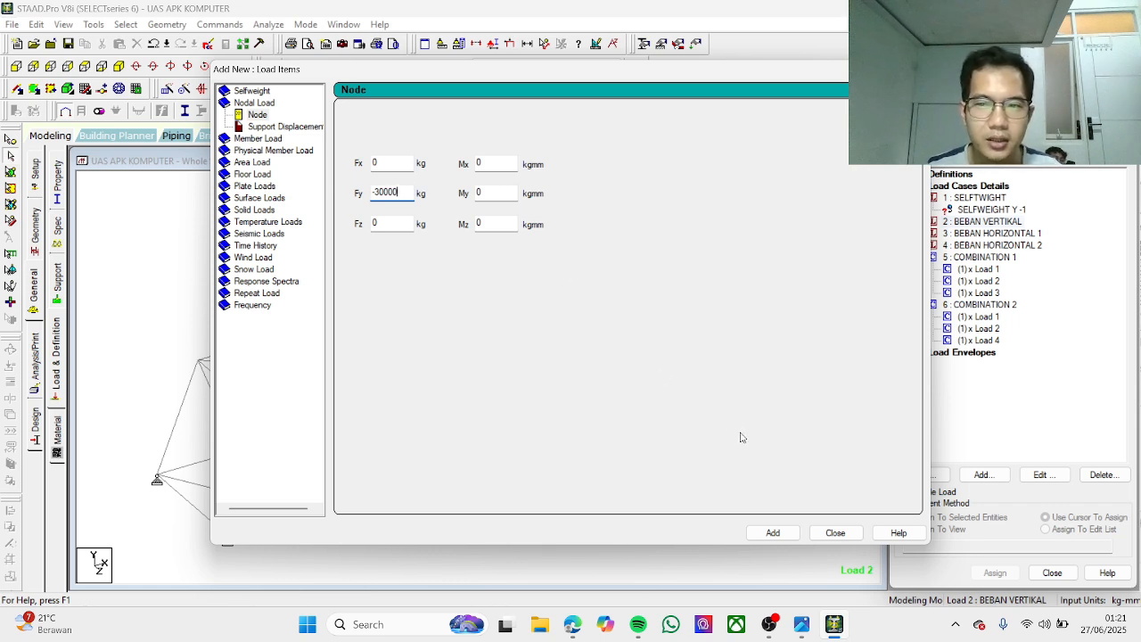
{"action": "left_click", "coordinate": [774, 532]}
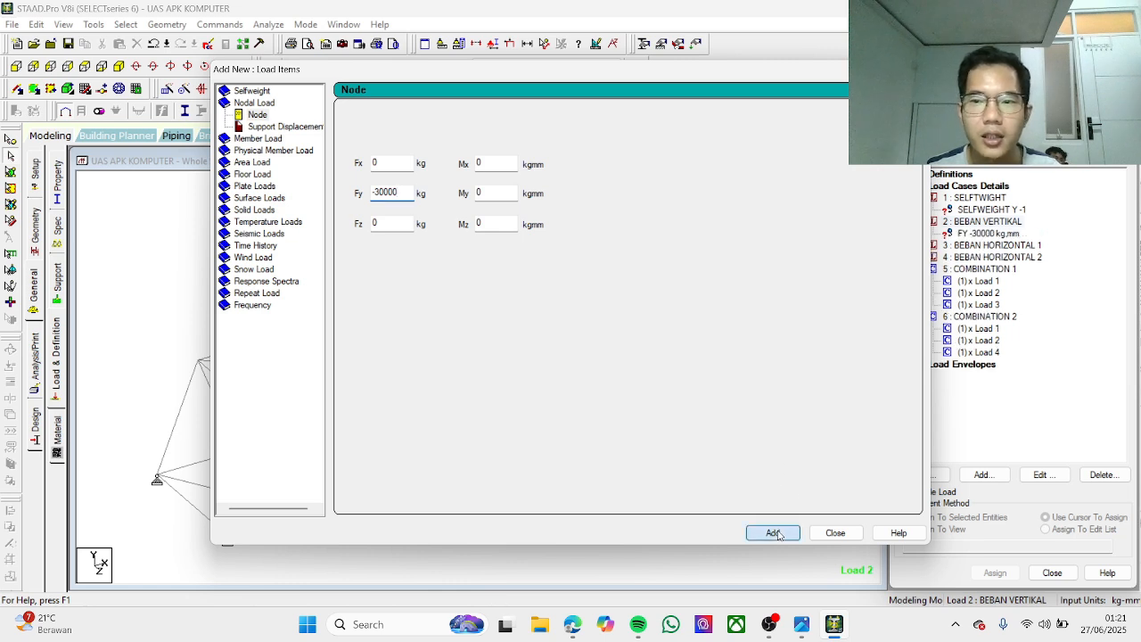
Step: Add a second nodal load with Fy of -50000 kg to BEBAN VERTIKAL and finish adding its load items
{"action": "left_click", "coordinate": [397, 195]}
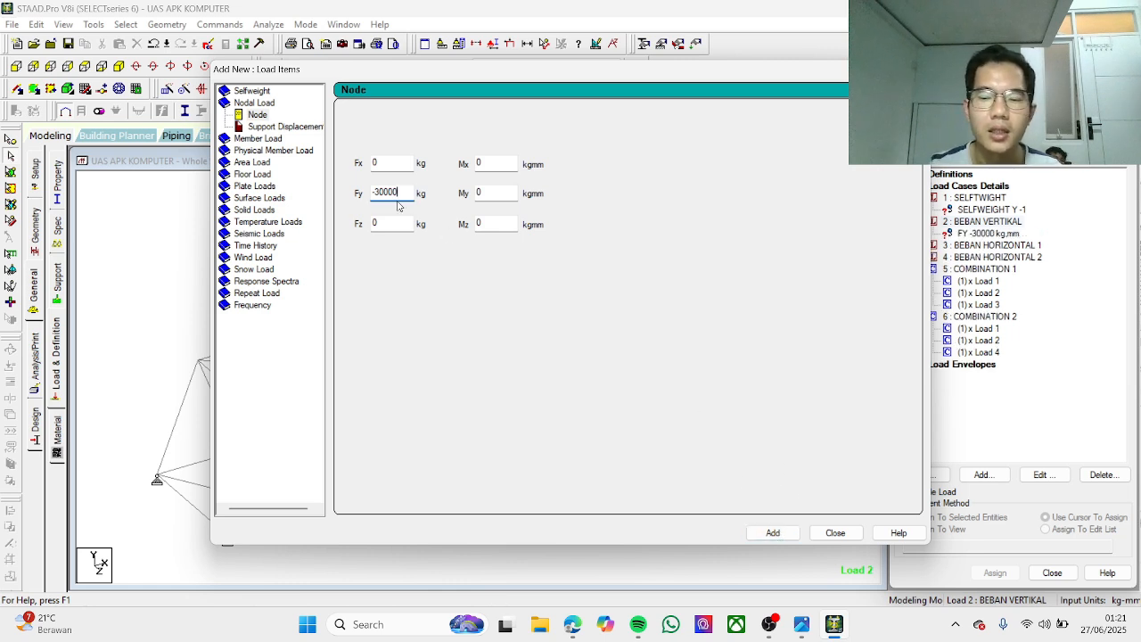
{"action": "key", "text": "BackSpace"}
{"action": "key", "text": "BackSpace"}
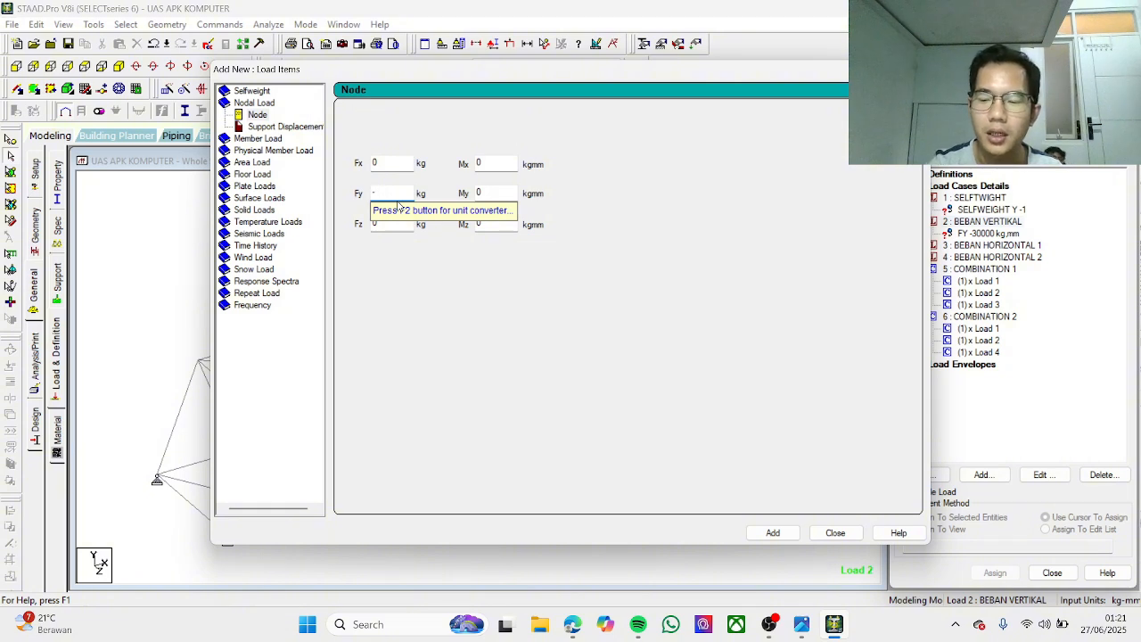
{"action": "type", "text": "50000"}
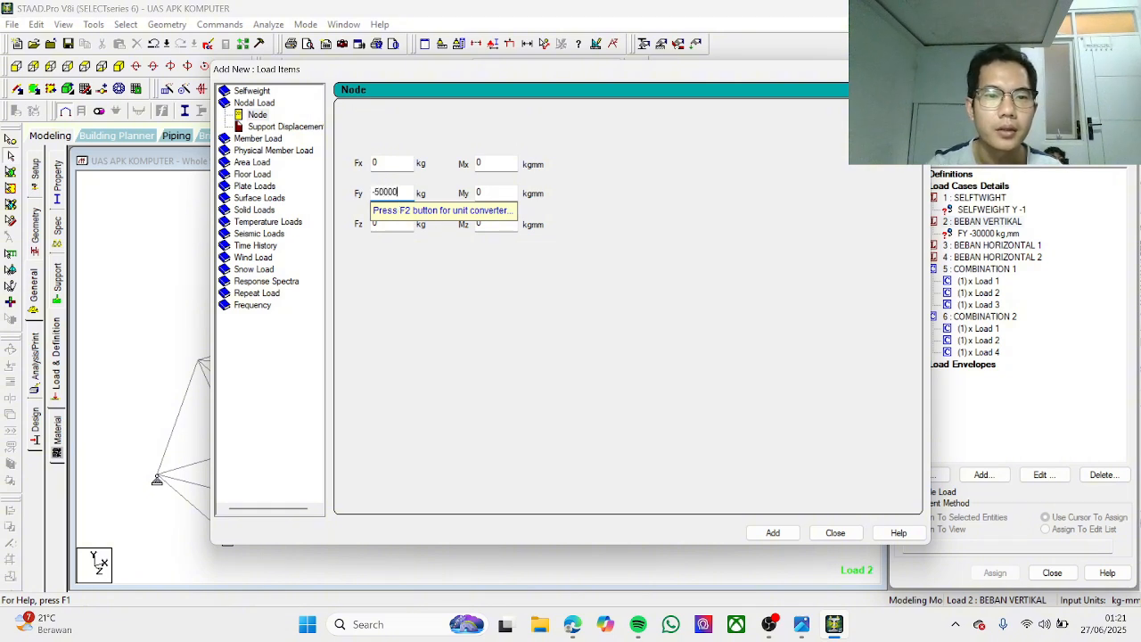
{"action": "left_click", "coordinate": [773, 533]}
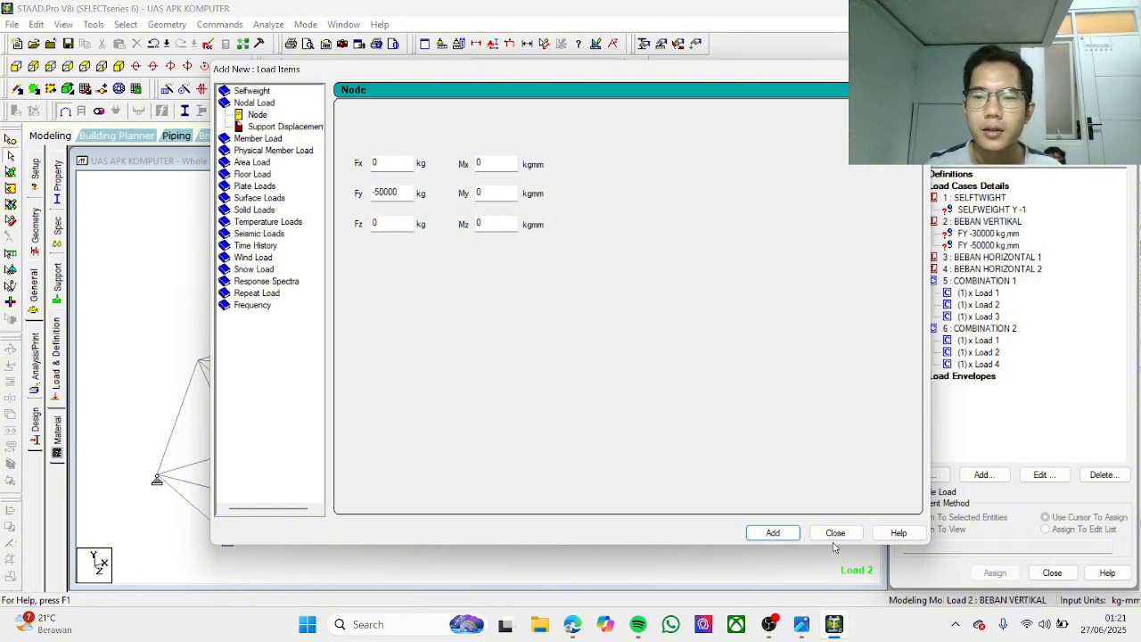
{"action": "left_click", "coordinate": [834, 533]}
Step: Select load case BEBAN HORIZONTAL 1 and examine its wind load values and positions in 2321001.pdf in the browser, returning to STAAD.Pro
{"action": "left_click", "coordinate": [1012, 260]}
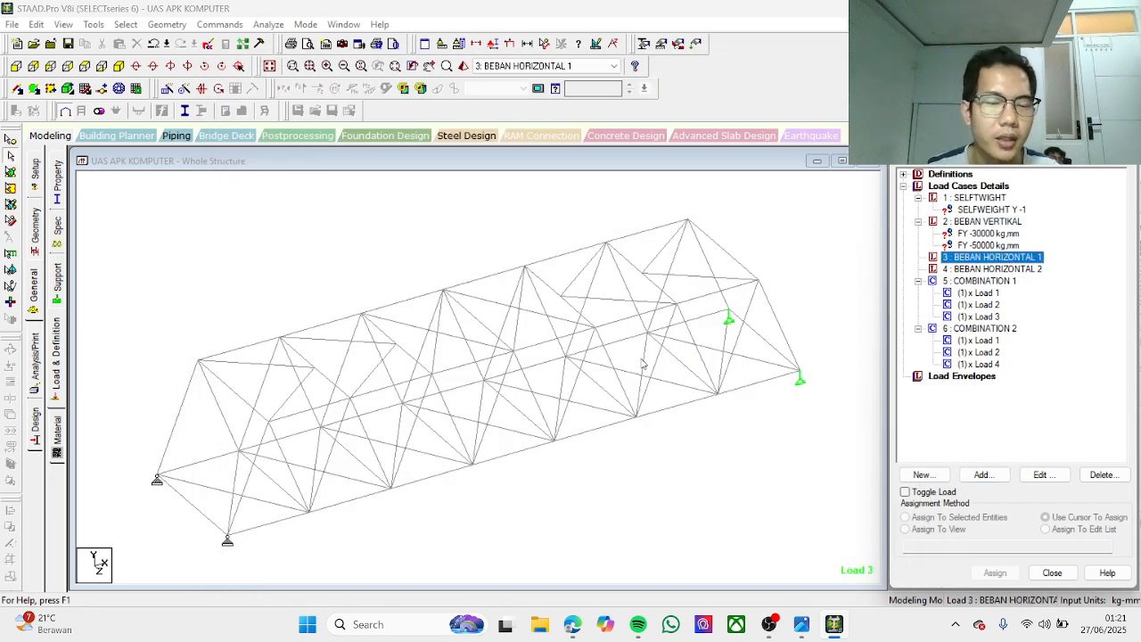
{"action": "mouse_move", "coordinate": [573, 636]}
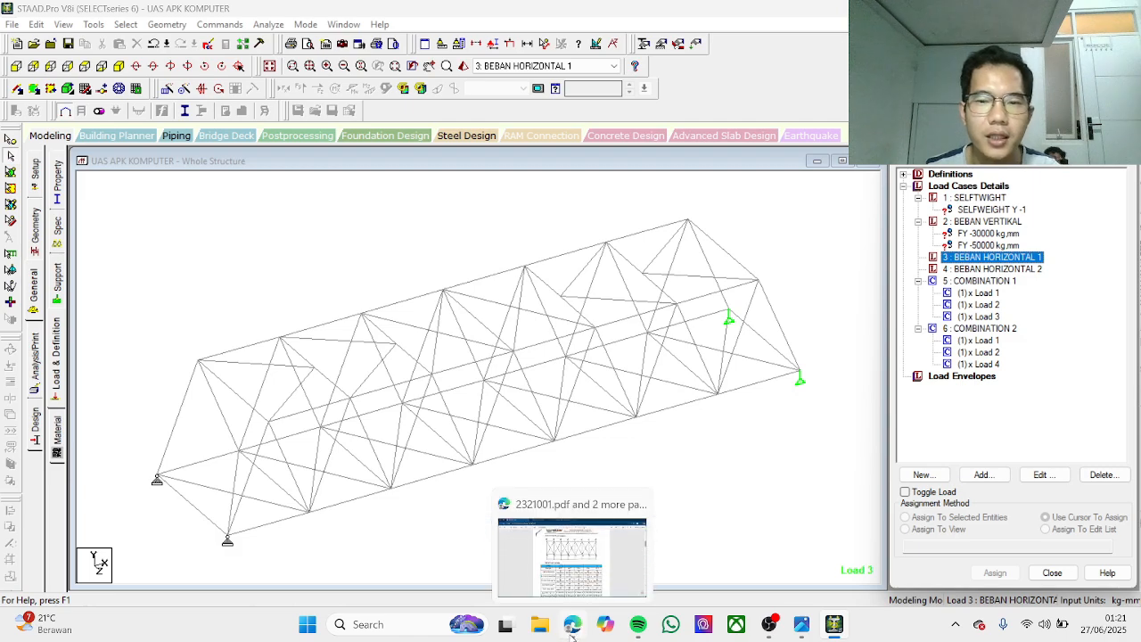
{"action": "left_click", "coordinate": [573, 634]}
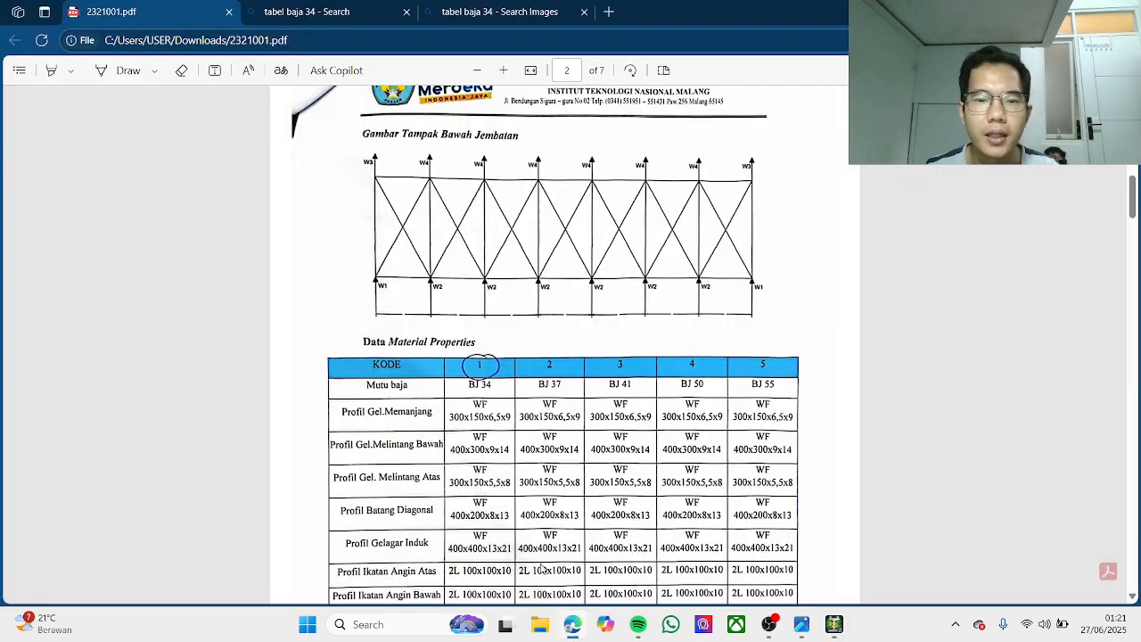
{"action": "scroll", "coordinate": [526, 528], "scroll_direction": "down", "scroll_amount": 4}
{"action": "scroll", "coordinate": [516, 483], "scroll_direction": "up", "scroll_amount": 3}
{"action": "scroll", "coordinate": [499, 389], "scroll_direction": "down", "scroll_amount": 1}
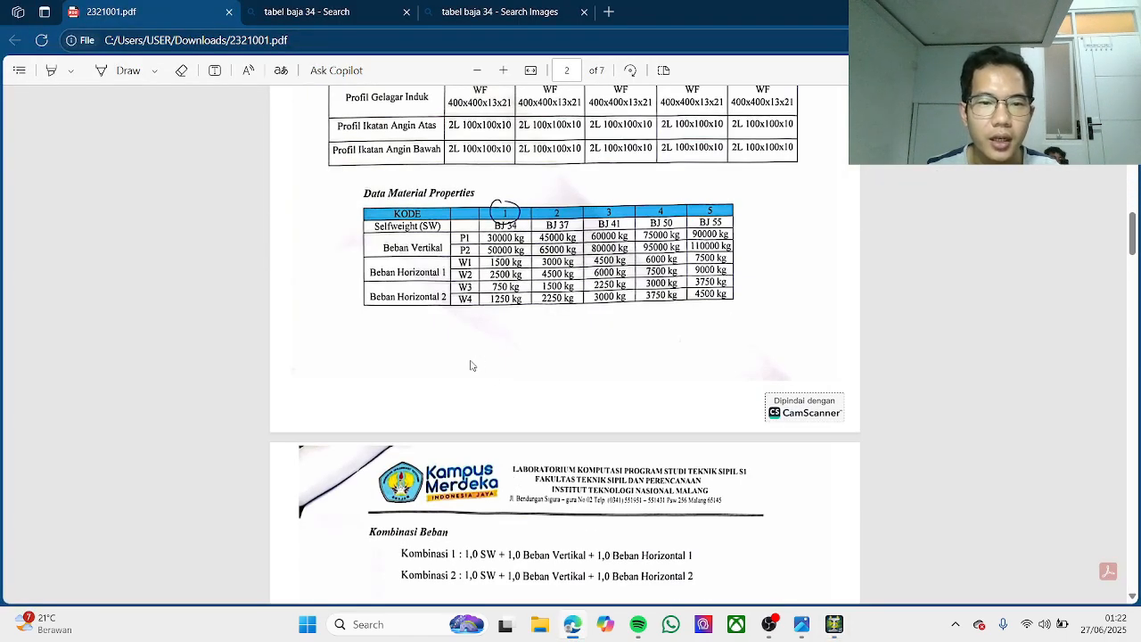
{"action": "scroll", "coordinate": [466, 371], "scroll_direction": "up", "scroll_amount": 3}
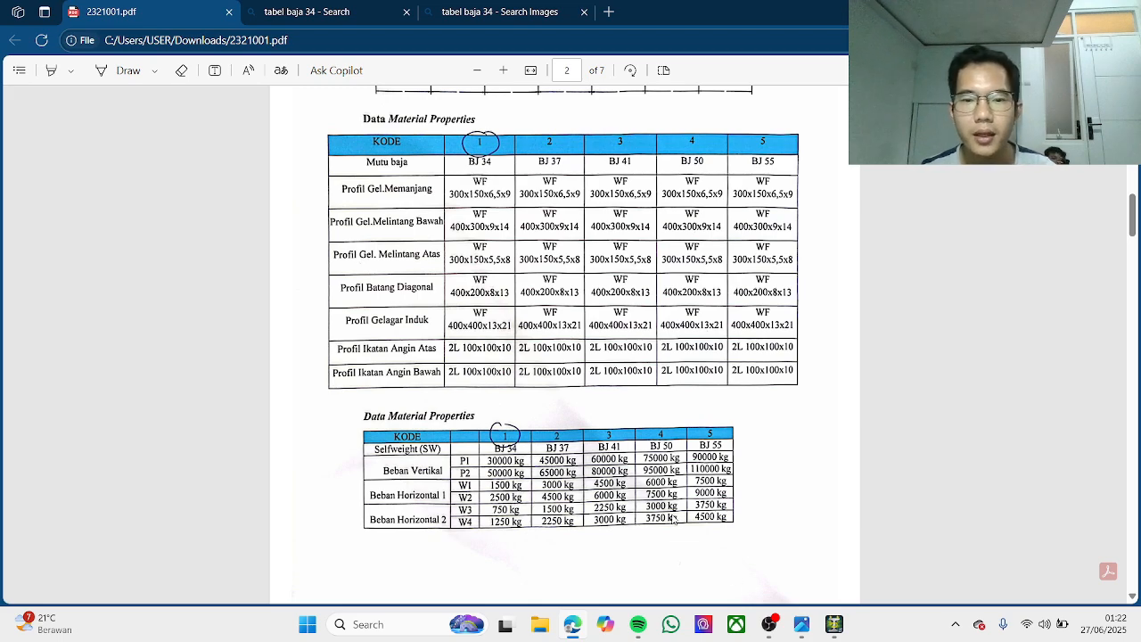
{"action": "scroll", "coordinate": [638, 496], "scroll_direction": "up", "scroll_amount": 5}
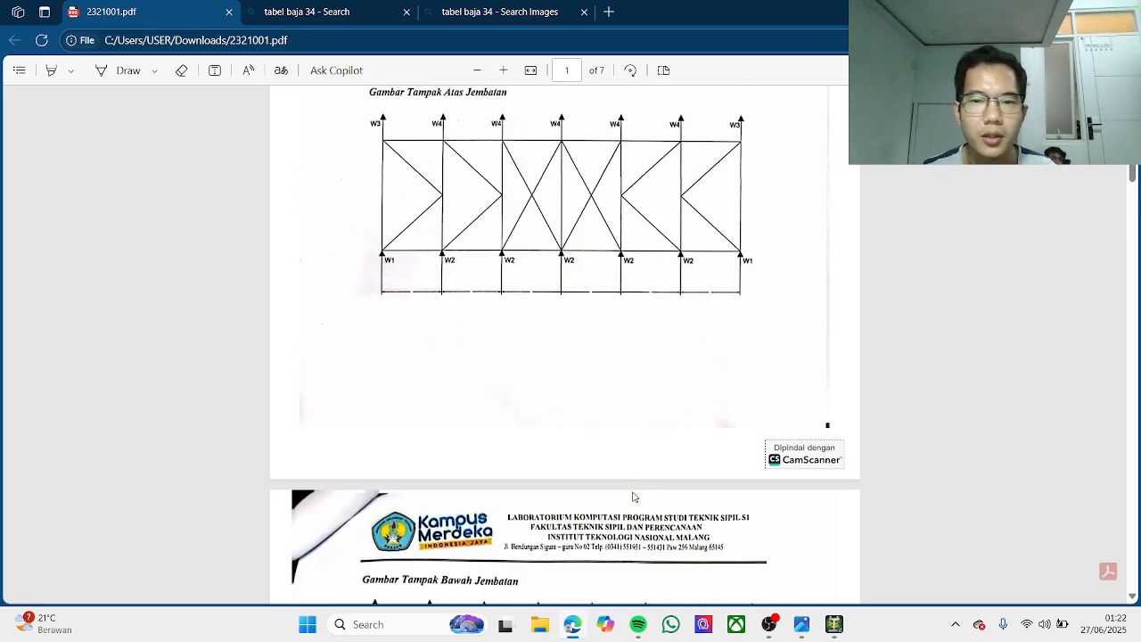
{"action": "scroll", "coordinate": [633, 496], "scroll_direction": "up", "scroll_amount": 3}
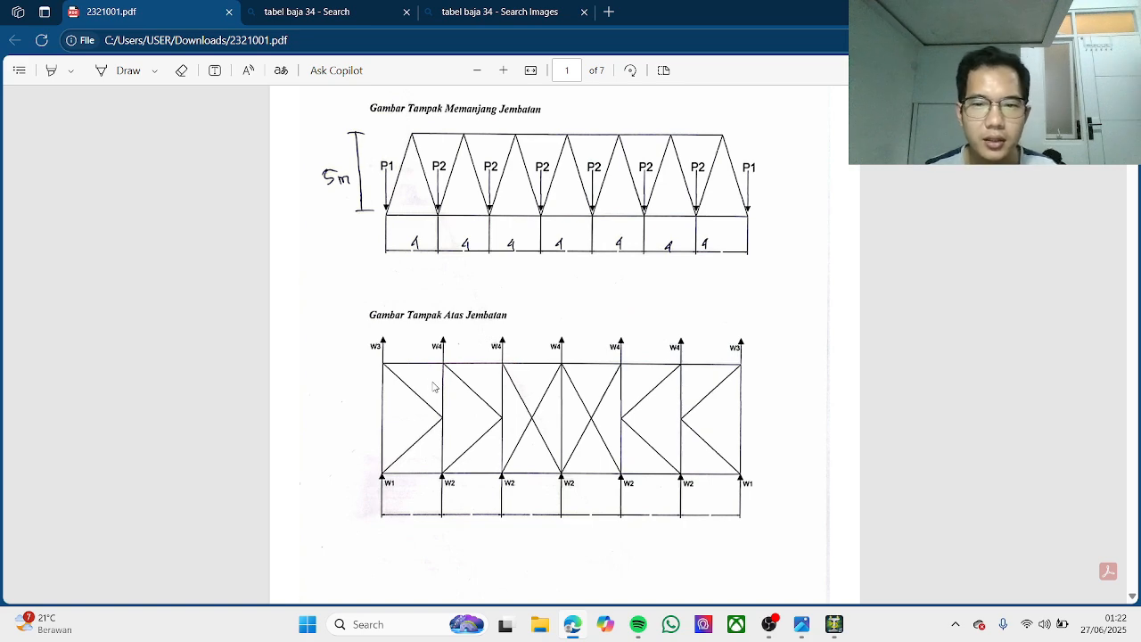
{"action": "scroll", "coordinate": [640, 456], "scroll_direction": "down", "scroll_amount": 3}
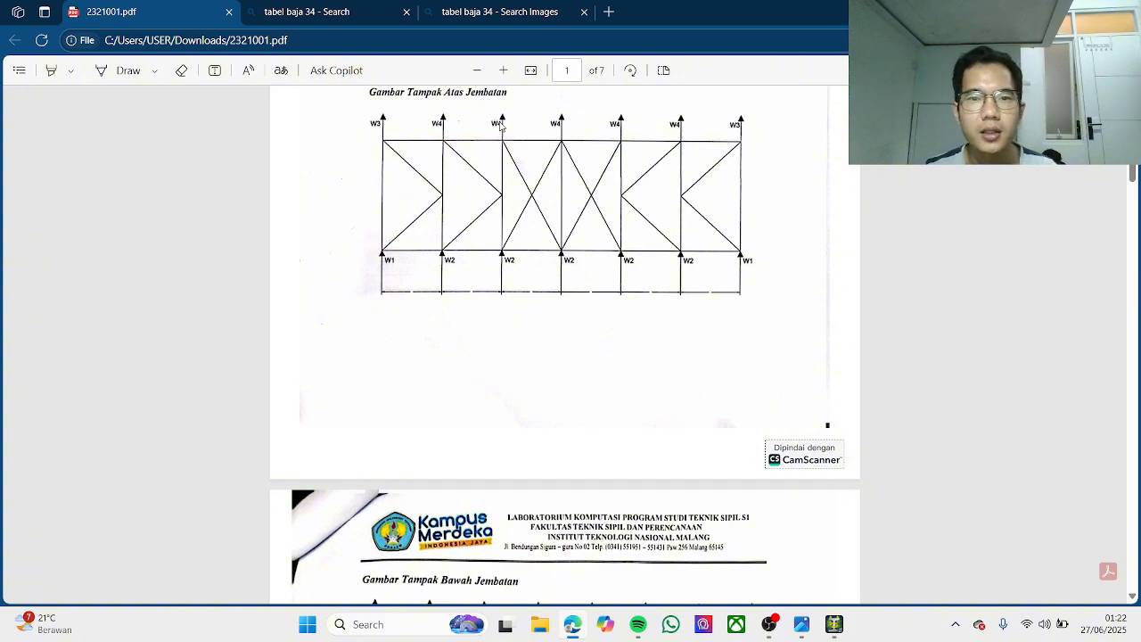
{"action": "scroll", "coordinate": [675, 349], "scroll_direction": "down", "scroll_amount": 6}
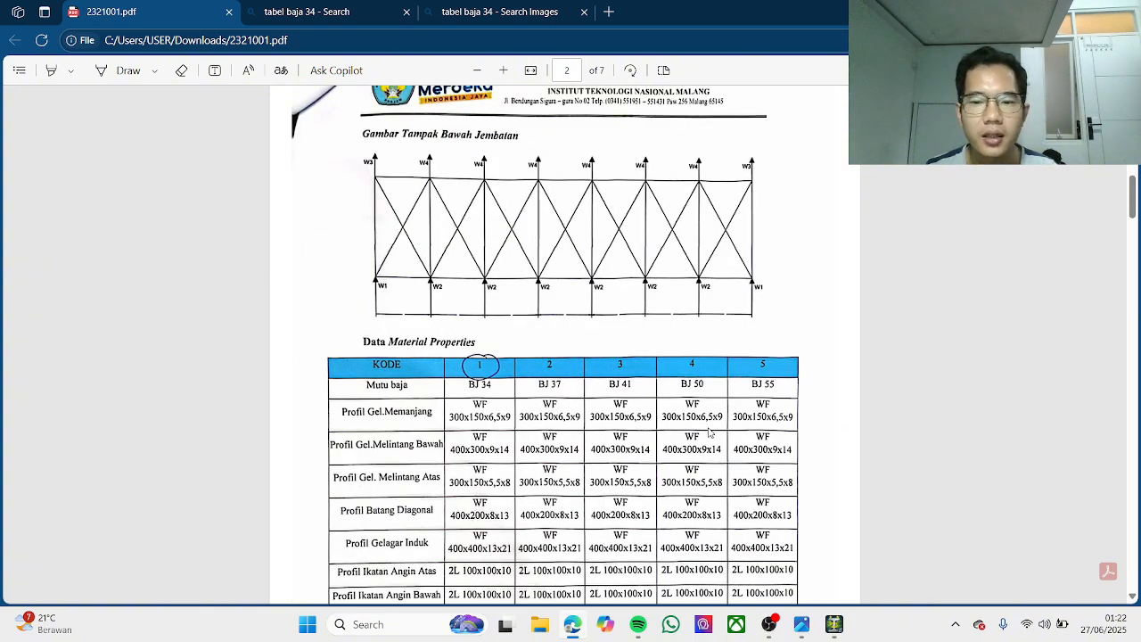
{"action": "left_click", "coordinate": [825, 624]}
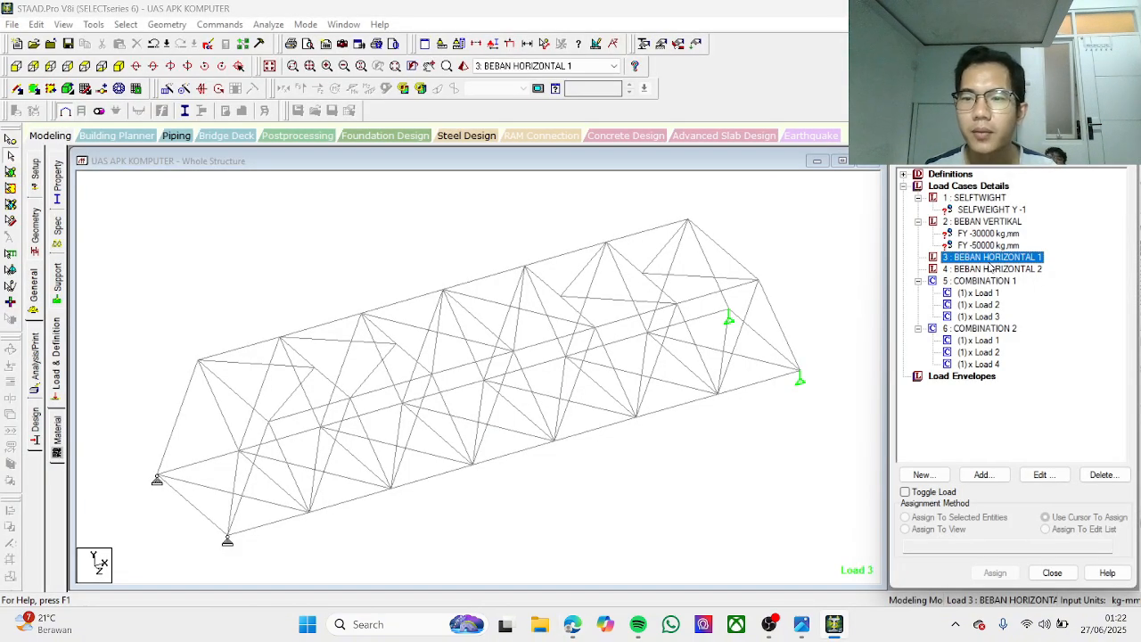
Step: Add a nodal load with Fz of -1500 kg to BEBAN HORIZONTAL 1, checking the W1 value in the browser's jobsheet PDF
{"action": "left_click", "coordinate": [981, 474]}
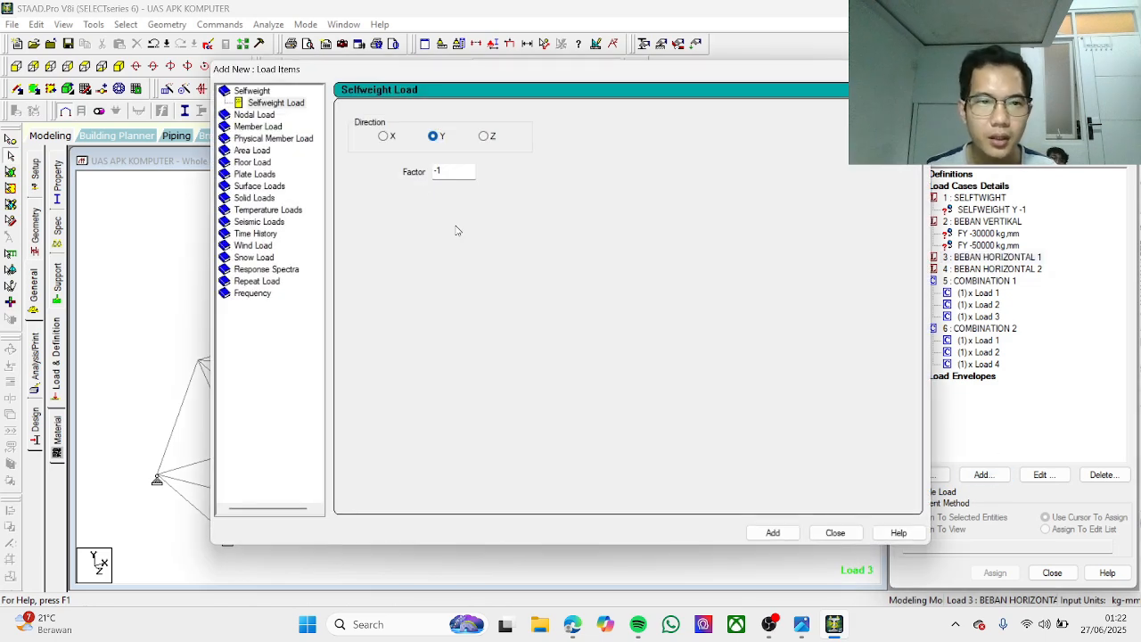
{"action": "left_click", "coordinate": [269, 116]}
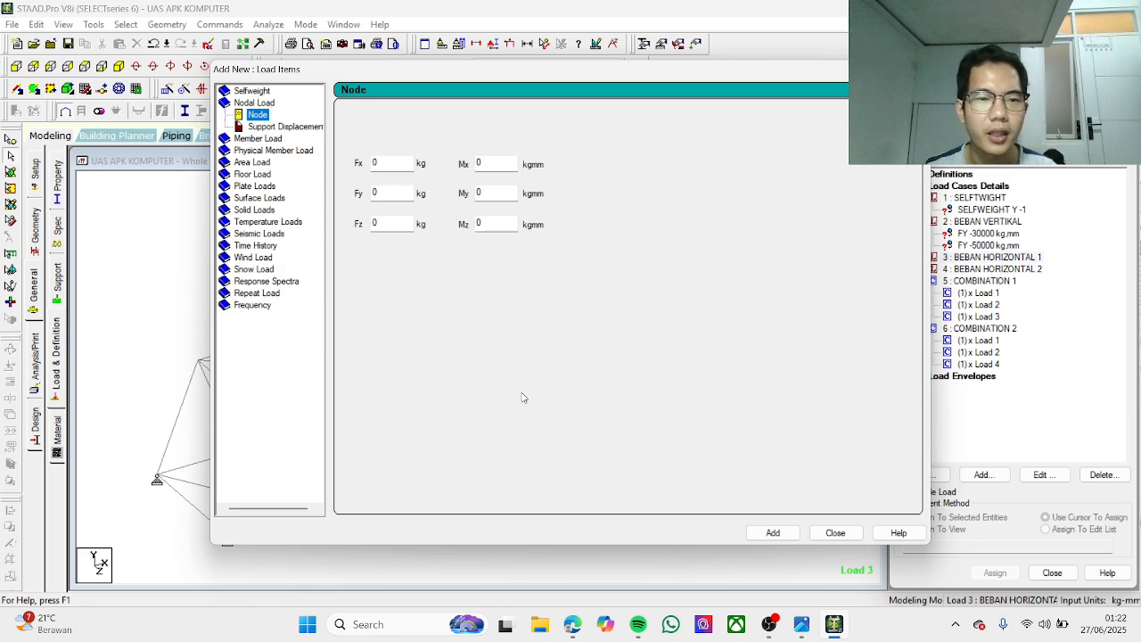
{"action": "mouse_move", "coordinate": [564, 631]}
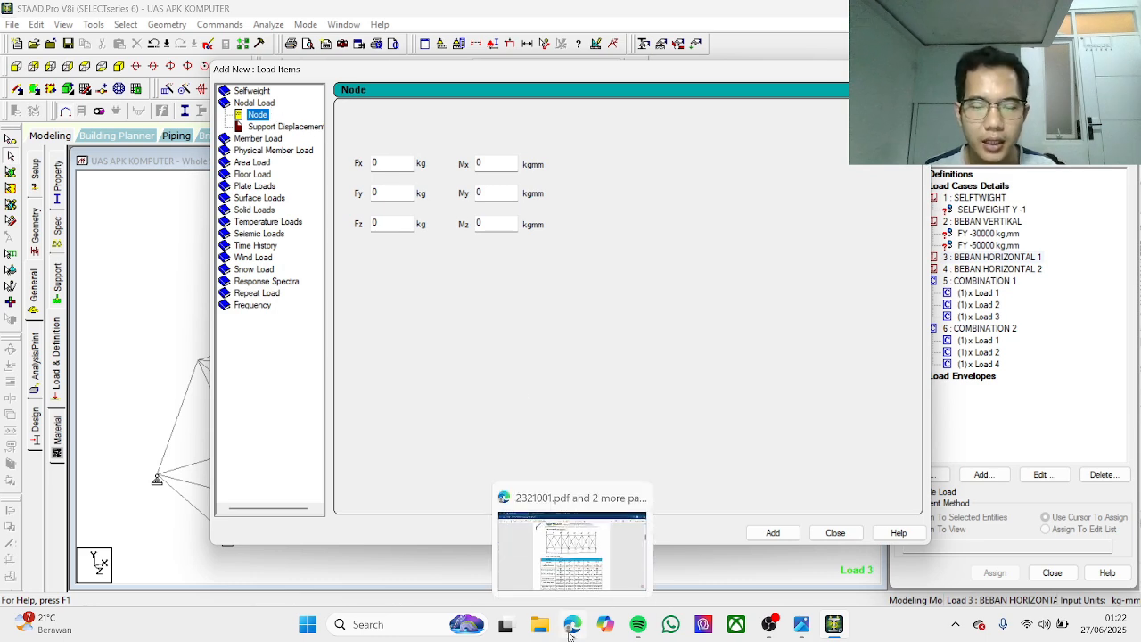
{"action": "left_click", "coordinate": [571, 635]}
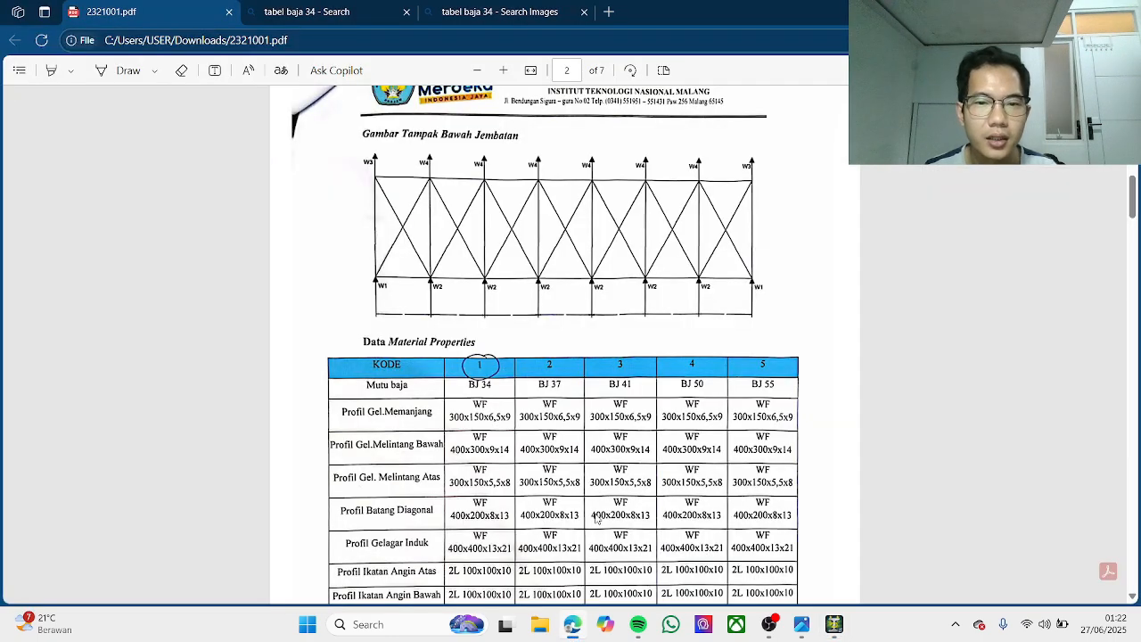
{"action": "scroll", "coordinate": [596, 518], "scroll_direction": "down", "scroll_amount": 3}
{"action": "scroll", "coordinate": [596, 521], "scroll_direction": "up", "scroll_amount": 1}
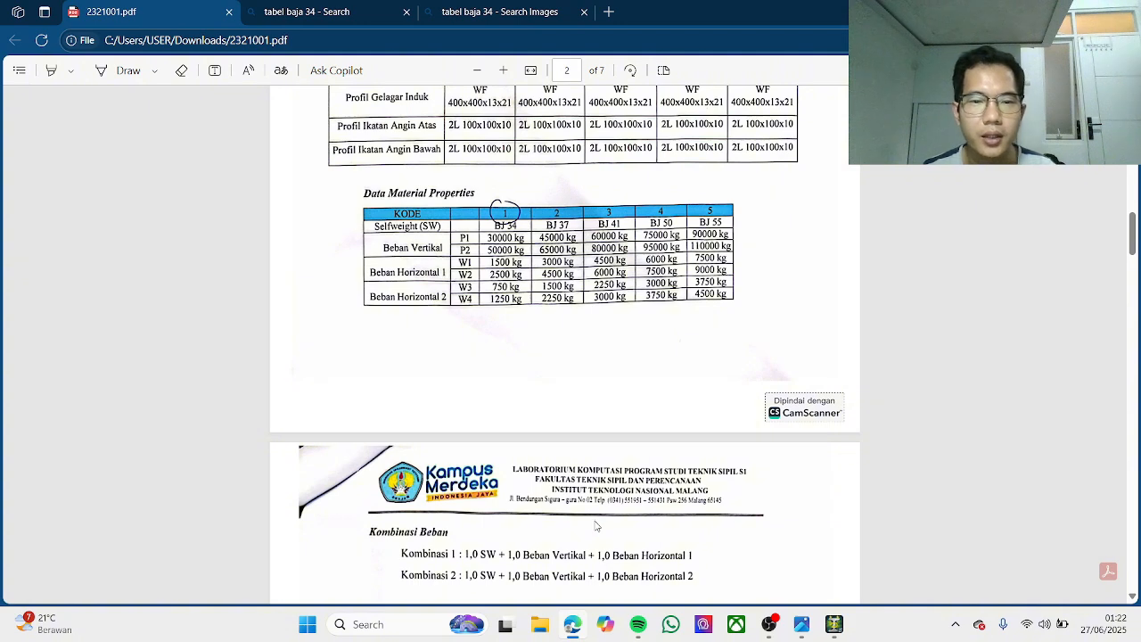
{"action": "left_click", "coordinate": [833, 625]}
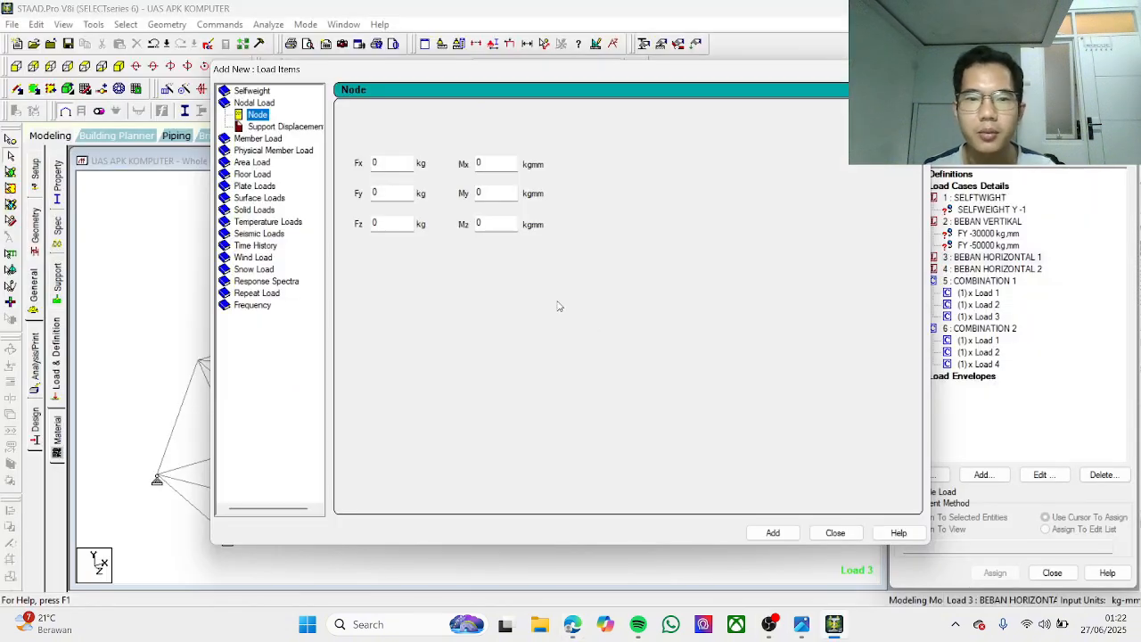
{"action": "left_click", "coordinate": [394, 223]}
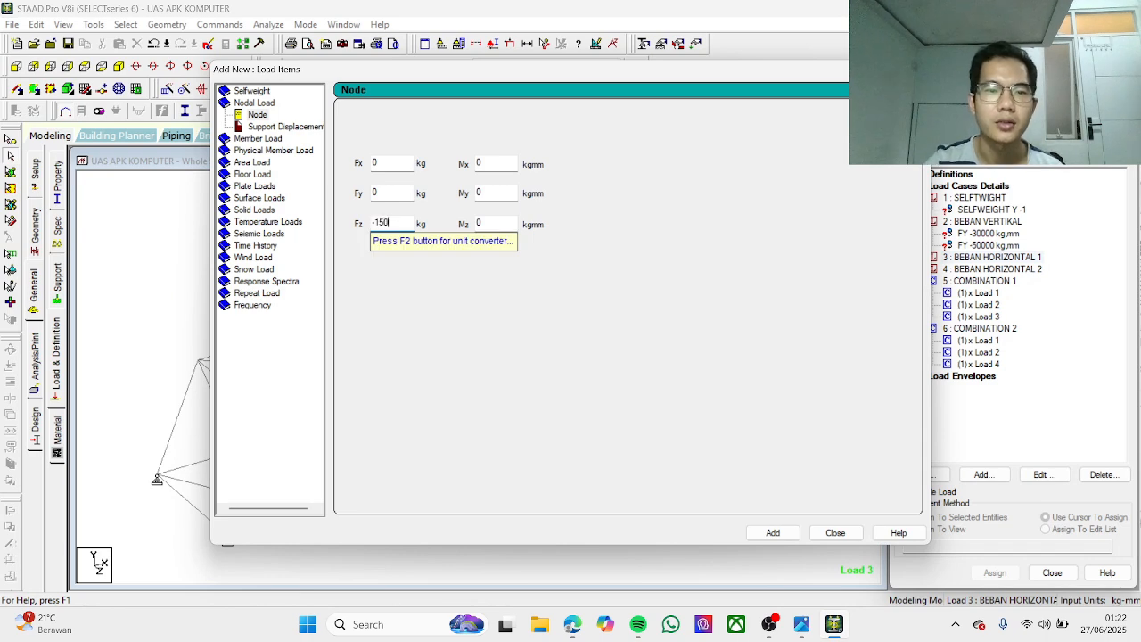
{"action": "type", "text": "-1500"}
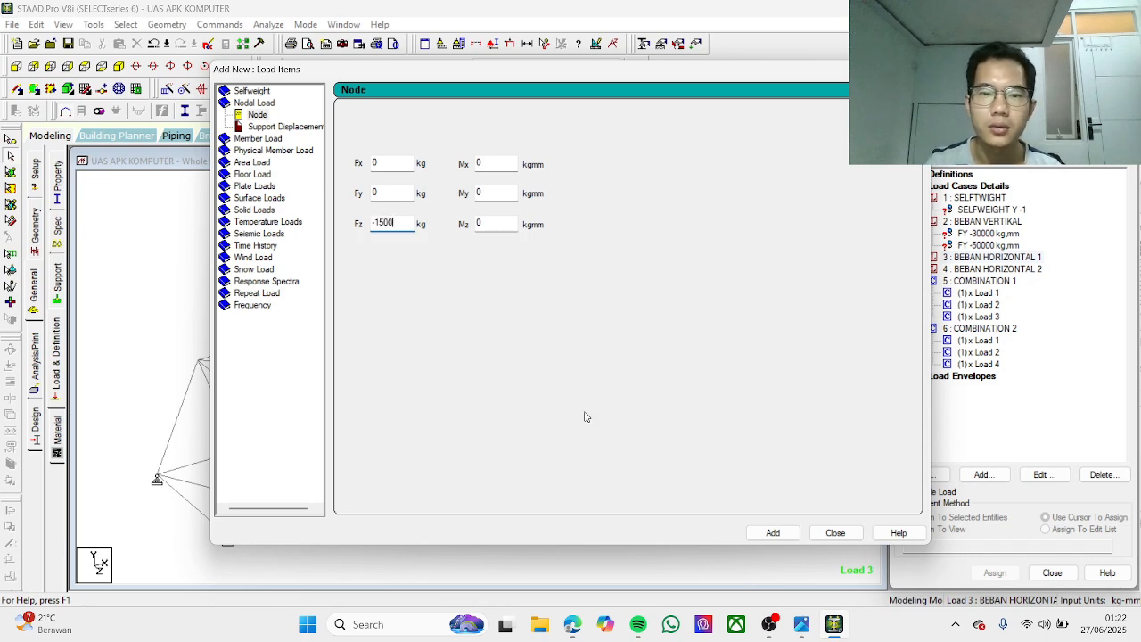
{"action": "left_click", "coordinate": [773, 532]}
Step: Add a second nodal load with Fz of -2500 kg to BEBAN HORIZONTAL 1 and finish adding its load items
{"action": "left_click", "coordinate": [399, 223]}
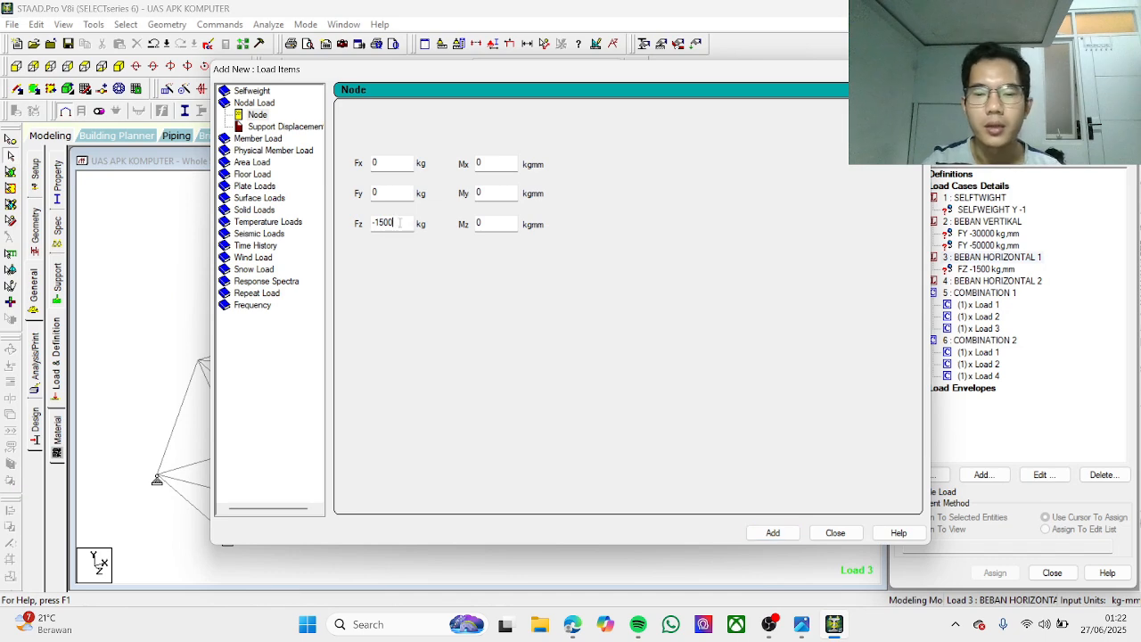
{"action": "key", "text": "BackSpace"}
{"action": "key", "text": "BackSpace"}
{"action": "key", "text": "BackSpace"}
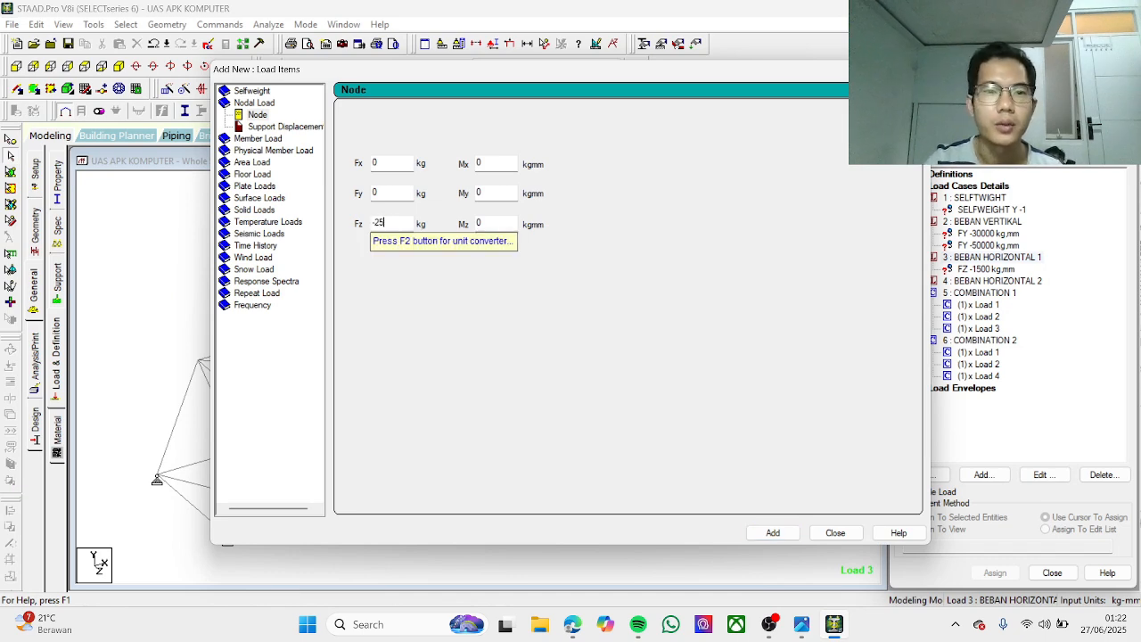
{"action": "type", "text": "00"}
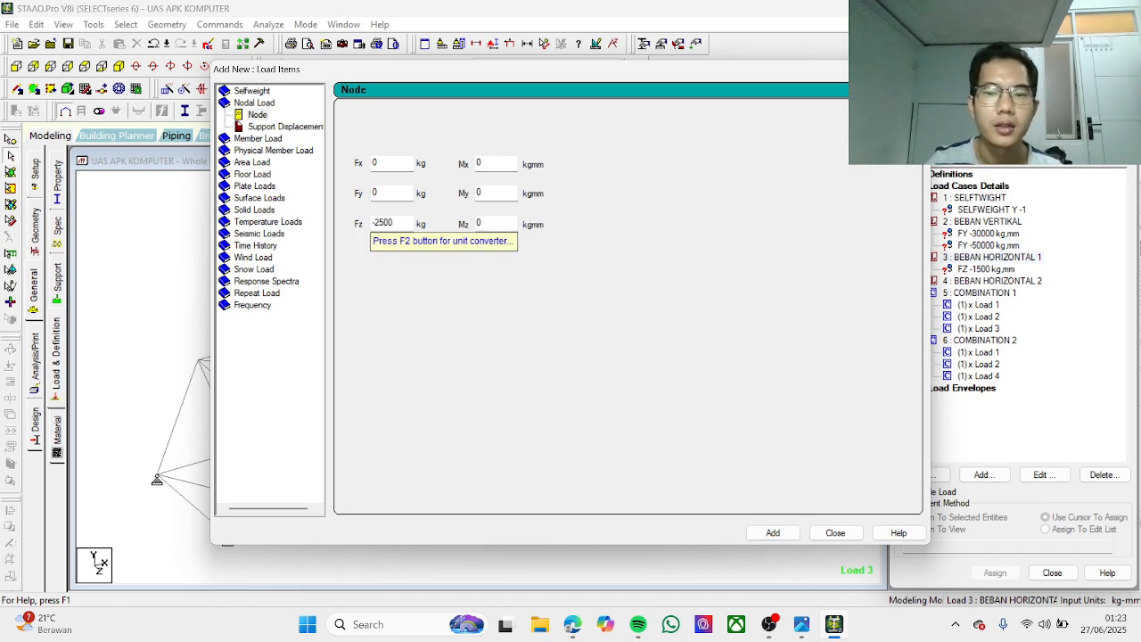
{"action": "left_click", "coordinate": [772, 532]}
{"action": "left_click", "coordinate": [828, 533]}
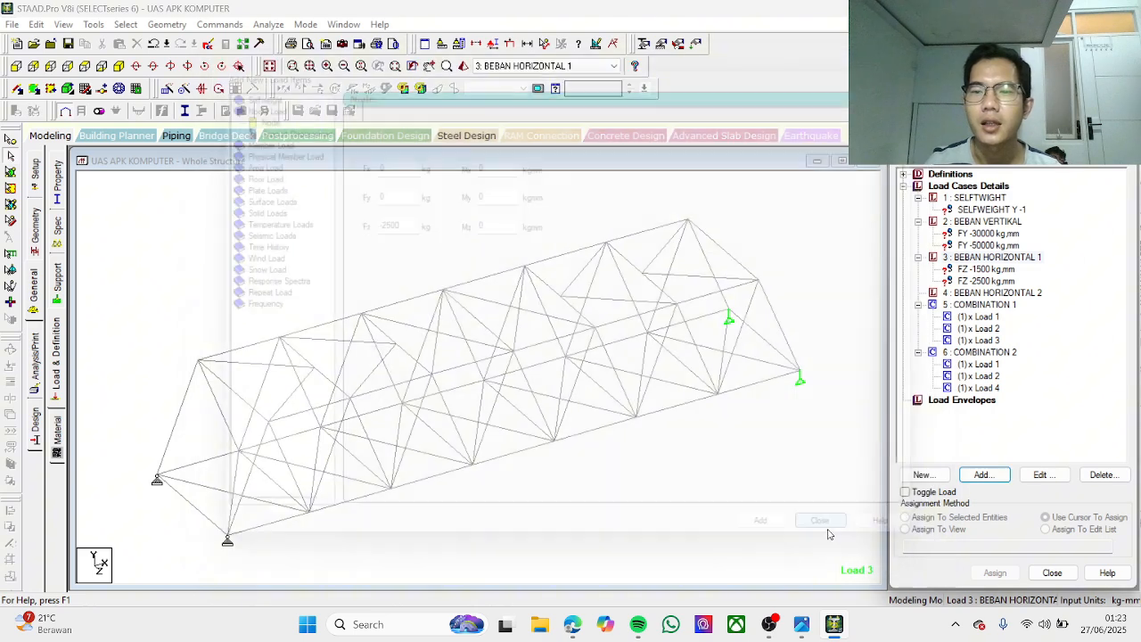
Step: Add a nodal load with Fz of -750 kg to load case BEBAN HORIZONTAL 2, checking the W3 value in the browser's jobsheet PDF
{"action": "left_click", "coordinate": [1024, 299]}
{"action": "left_click", "coordinate": [998, 475]}
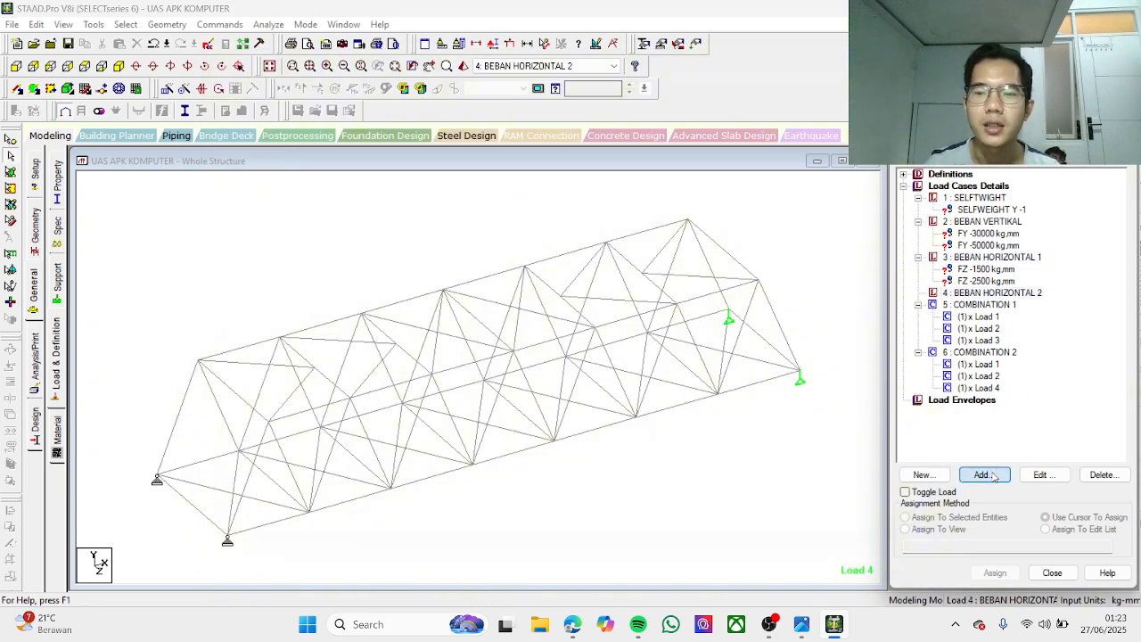
{"action": "left_click", "coordinate": [254, 114]}
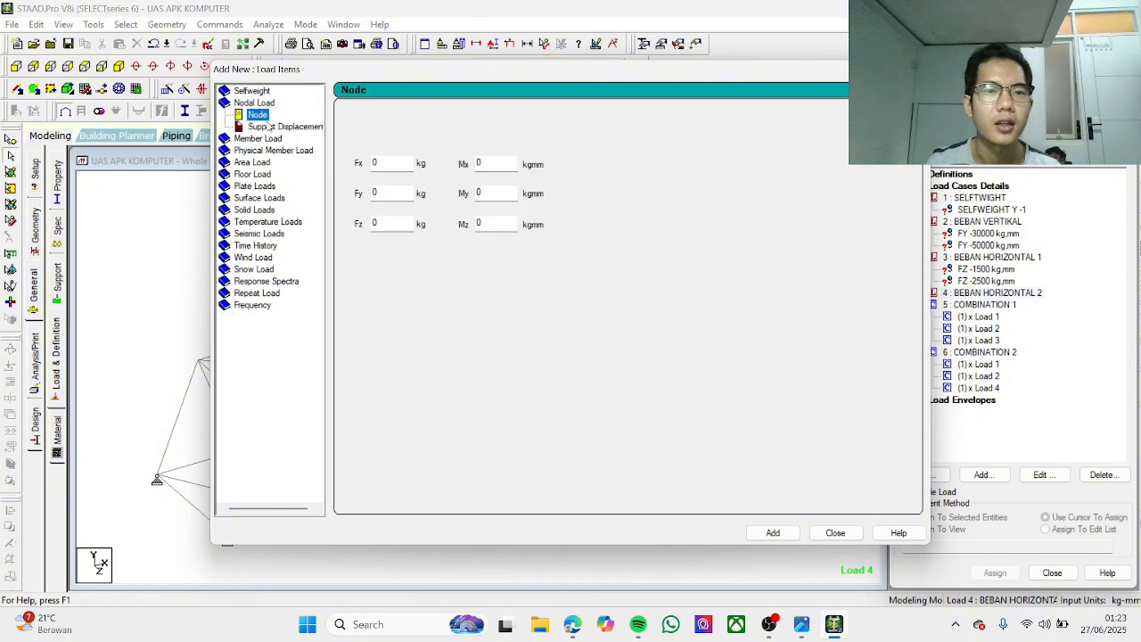
{"action": "left_click", "coordinate": [403, 222]}
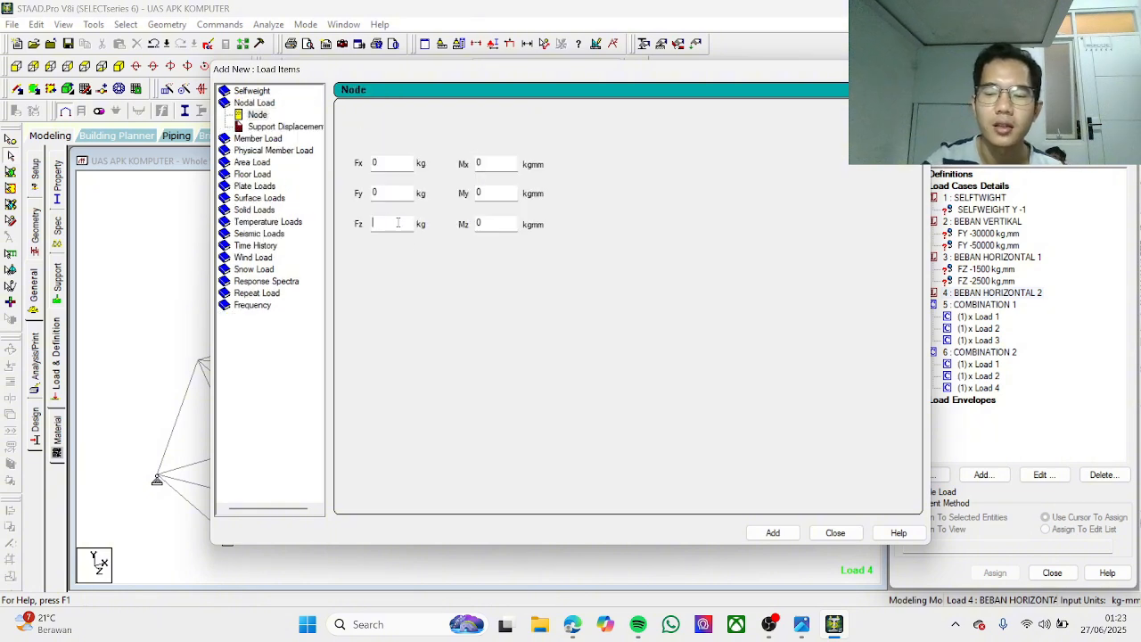
{"action": "type", "text": "-"}
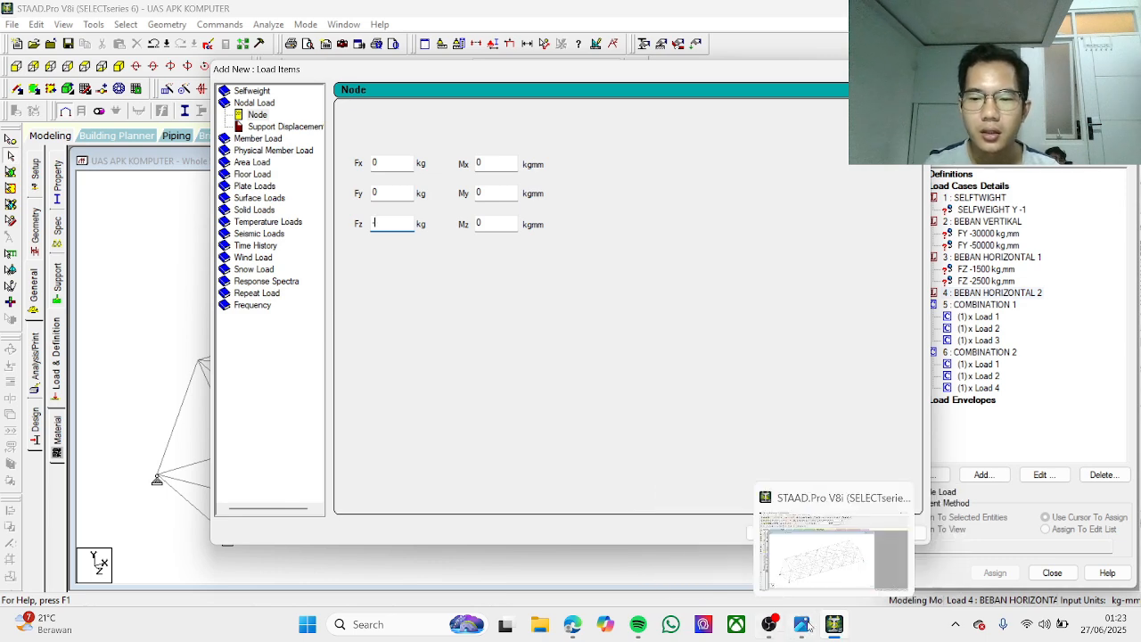
{"action": "left_click", "coordinate": [571, 623]}
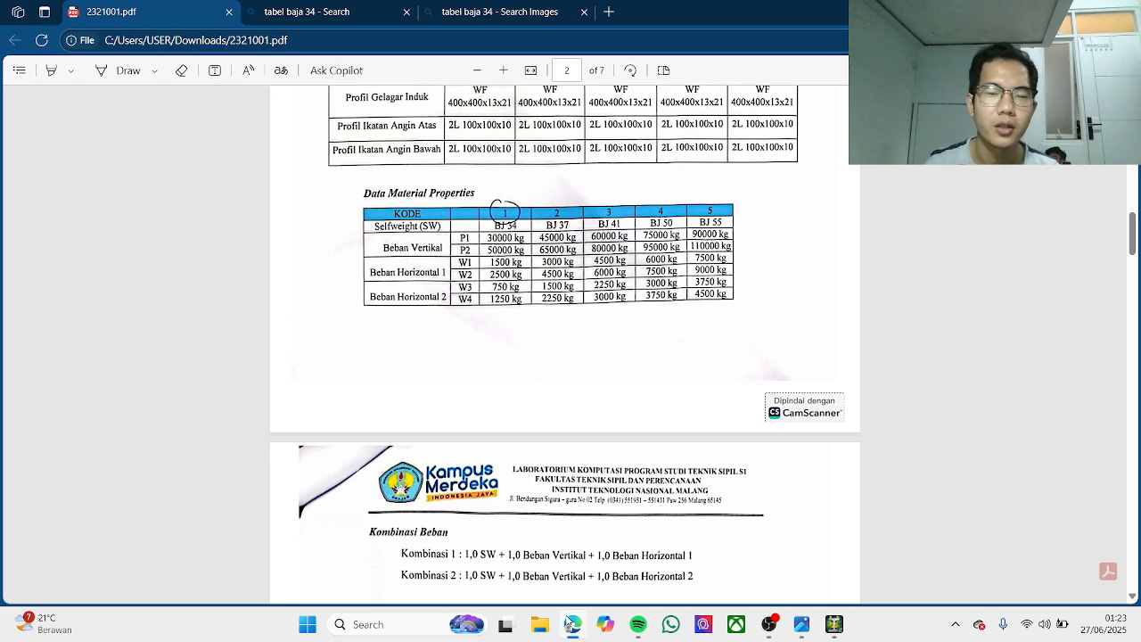
{"action": "left_click", "coordinate": [571, 623]}
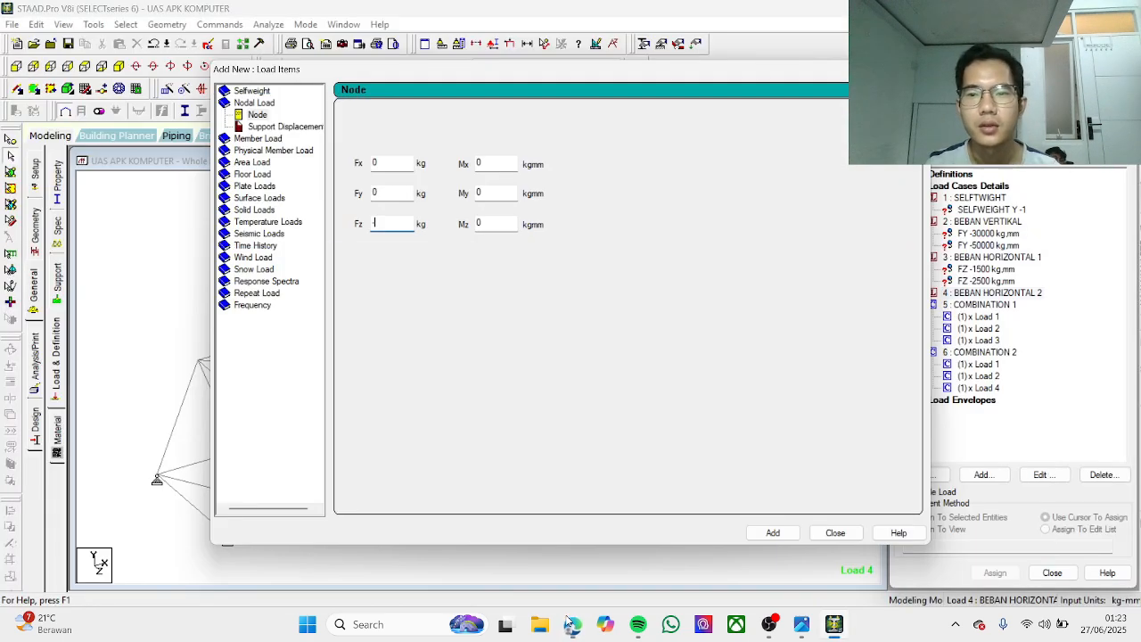
{"action": "type", "text": "-7"}
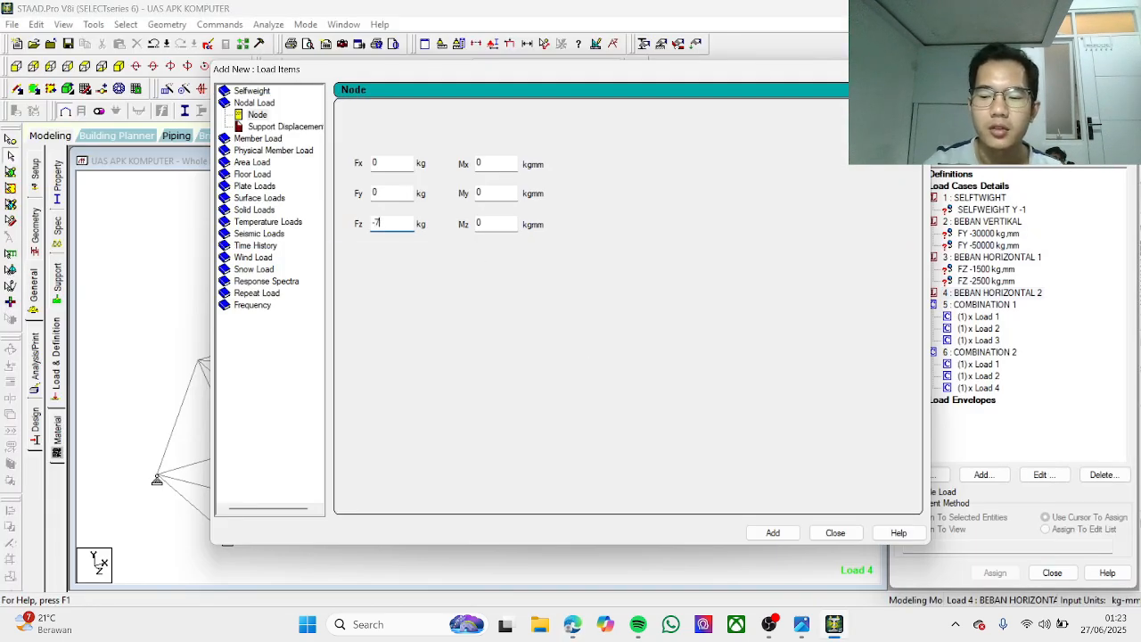
{"action": "type", "text": "50"}
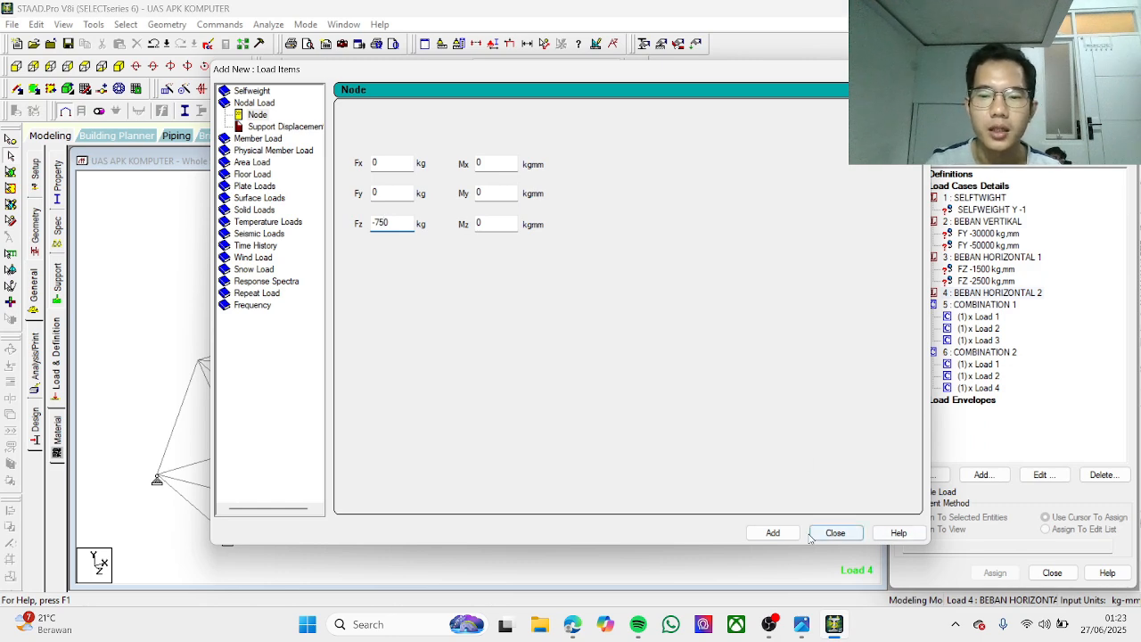
{"action": "left_click", "coordinate": [772, 533]}
Step: Add a second nodal load with Fz of -1250 kg to BEBAN HORIZONTAL 2 and finish adding its load items
{"action": "left_click", "coordinate": [398, 222]}
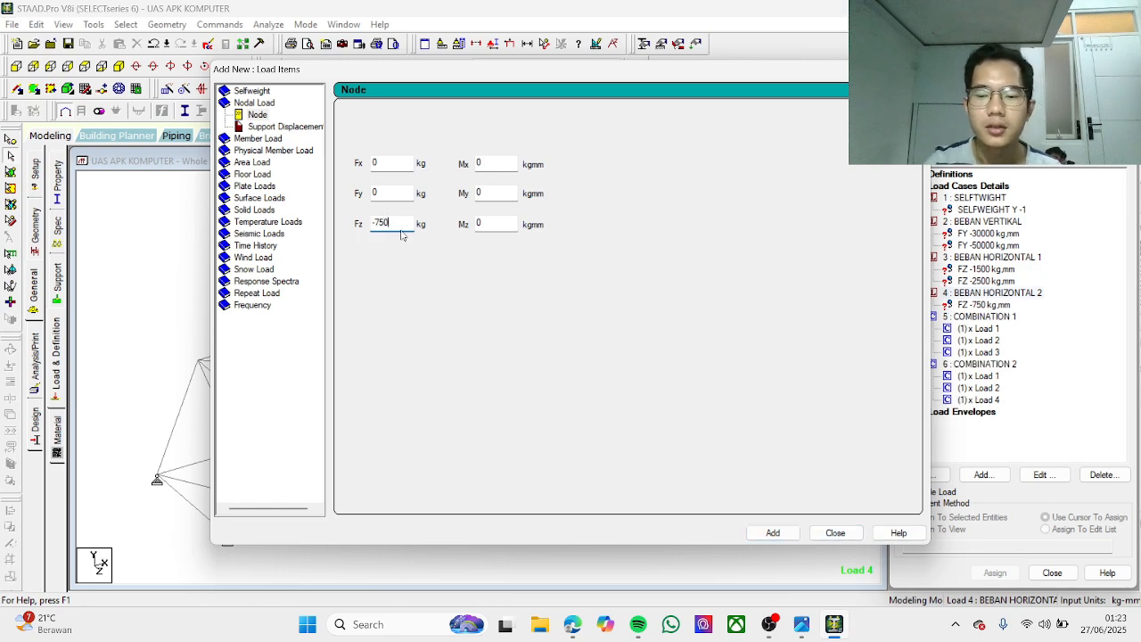
{"action": "key", "text": "BackSpace"}
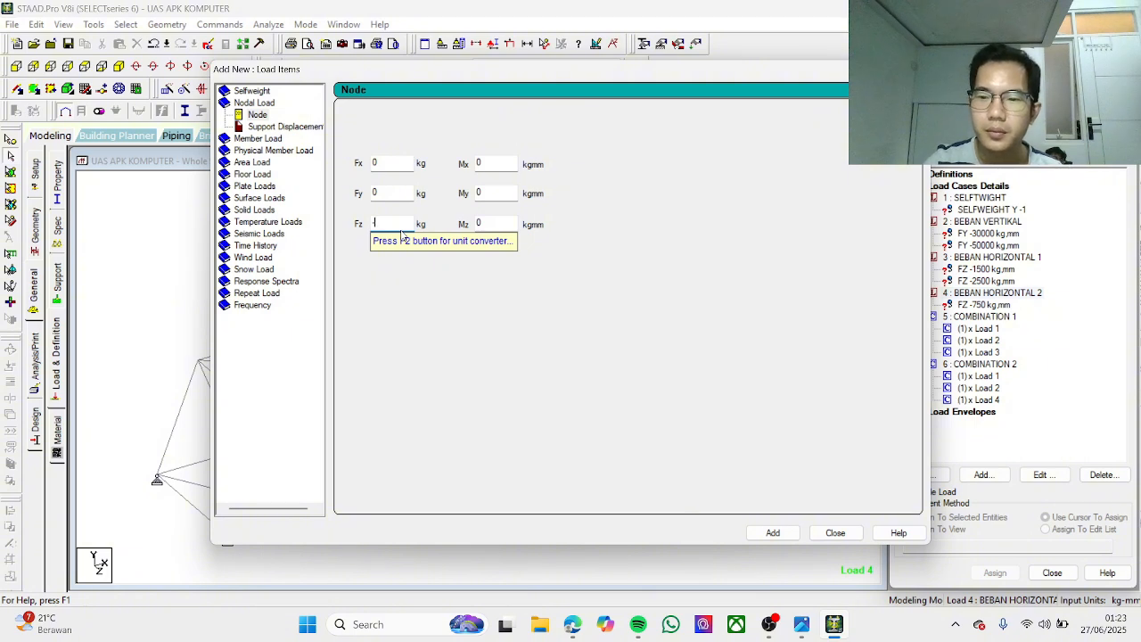
{"action": "type", "text": "1250"}
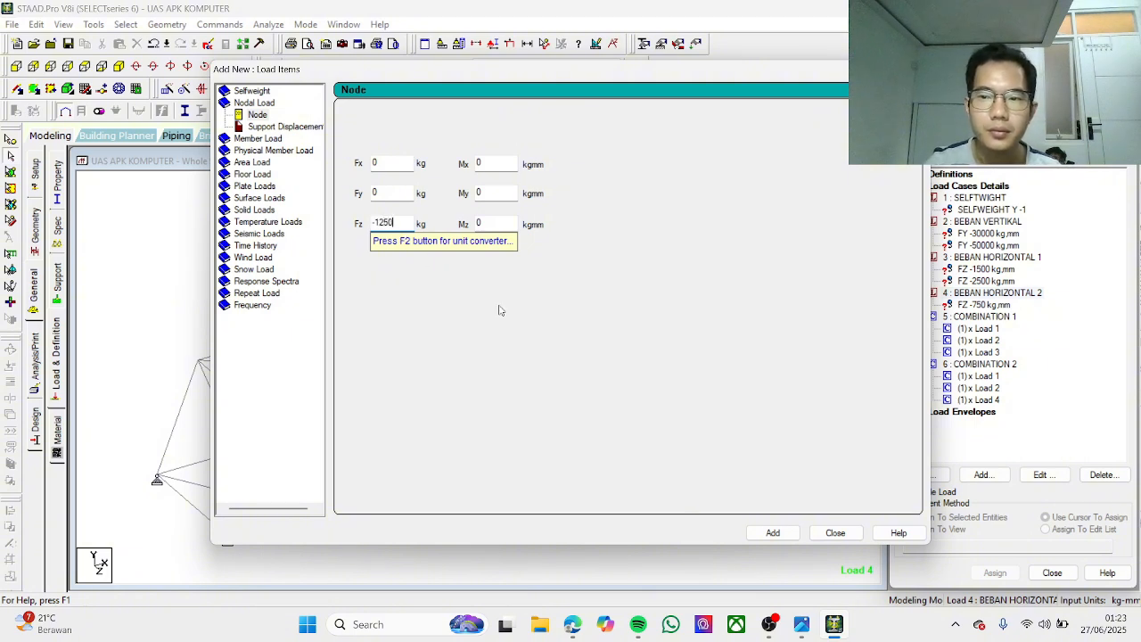
{"action": "left_click", "coordinate": [773, 533]}
{"action": "left_click", "coordinate": [834, 533]}
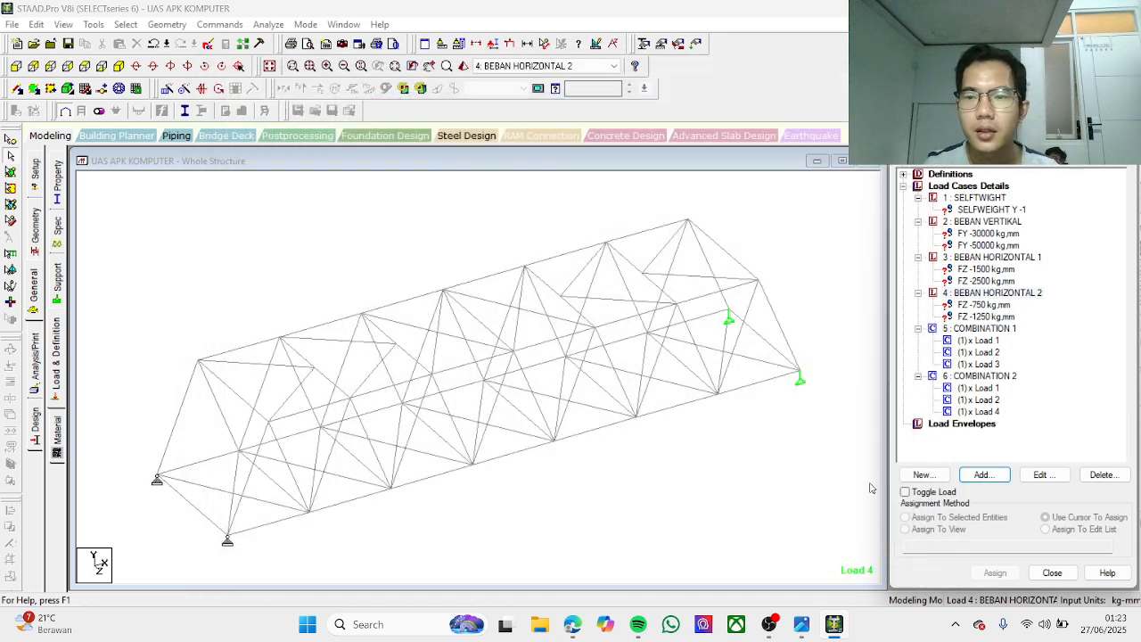
Step: Assign the SELFWEIGHT Y -1 item of load case SELFTWIGHT to every member in the view and clear the selection
{"action": "left_click", "coordinate": [989, 233]}
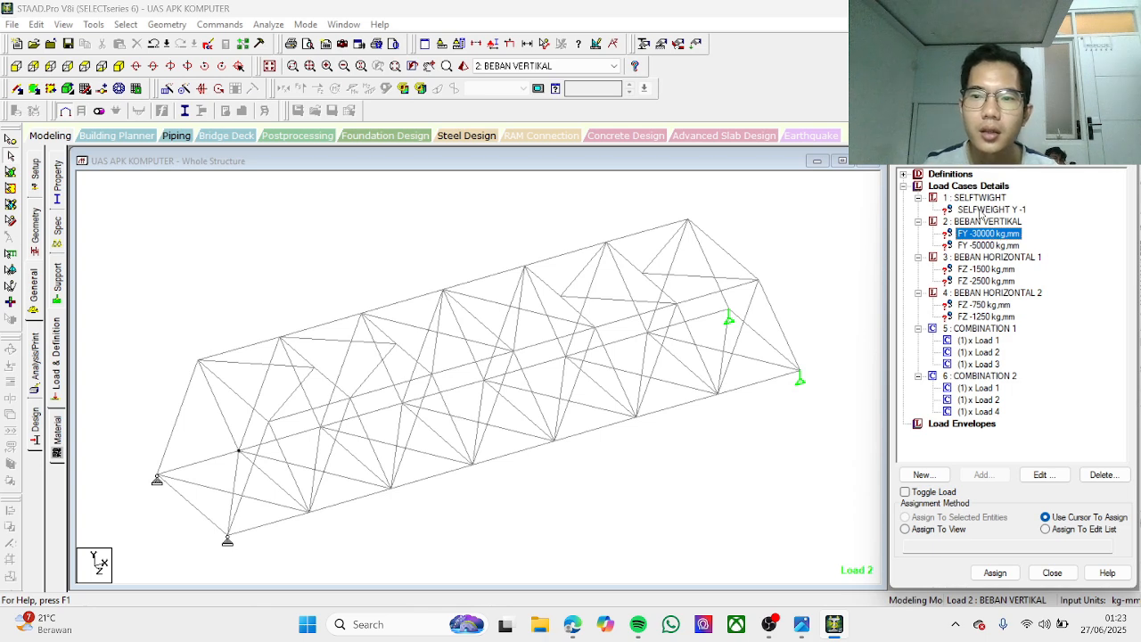
{"action": "left_click", "coordinate": [982, 211]}
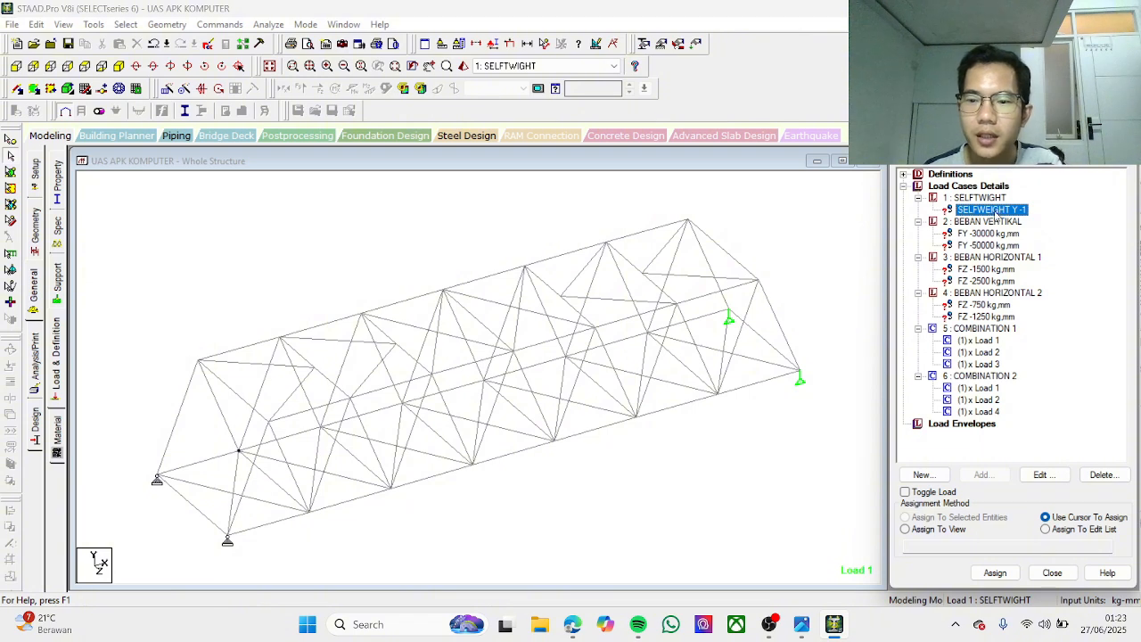
{"action": "left_click", "coordinate": [952, 529]}
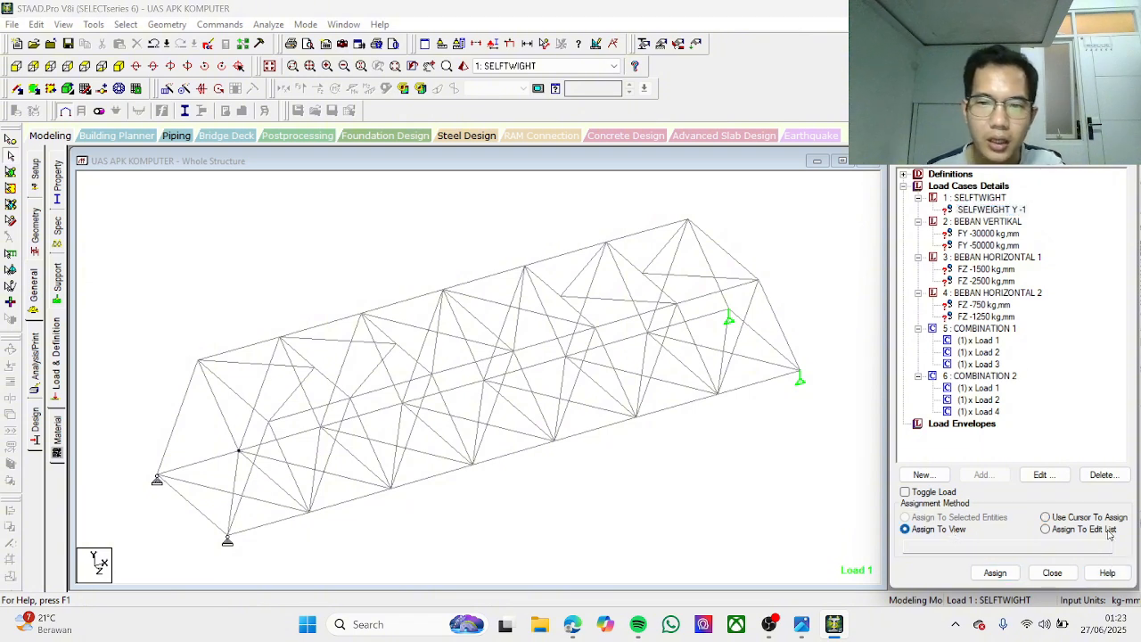
{"action": "left_click", "coordinate": [995, 572]}
{"action": "left_click", "coordinate": [1038, 405]}
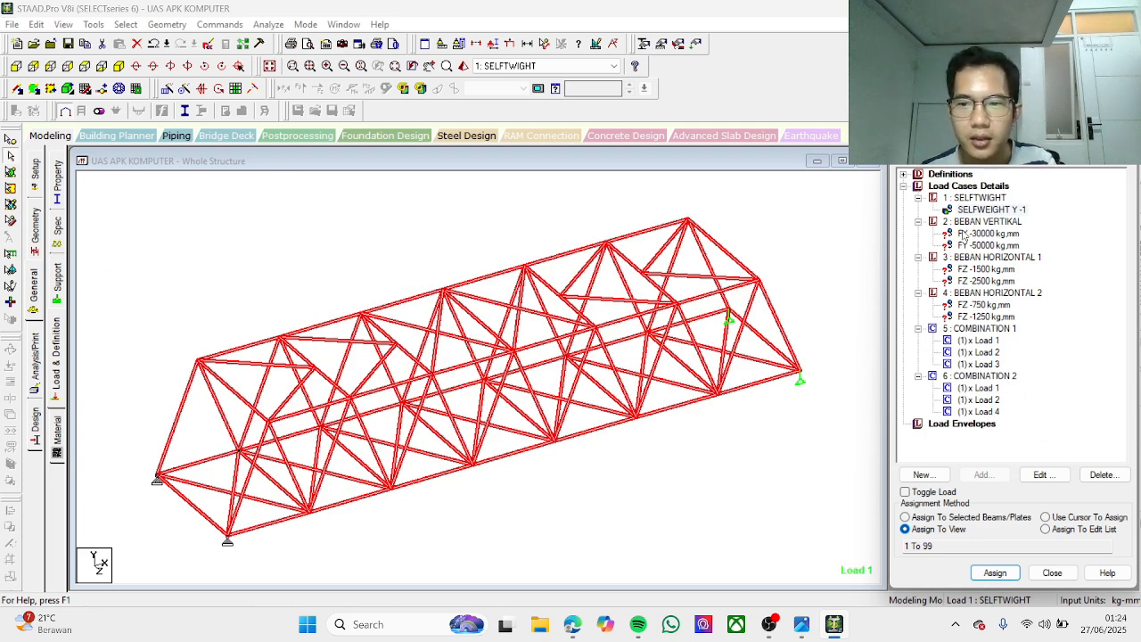
{"action": "left_click", "coordinate": [838, 326]}
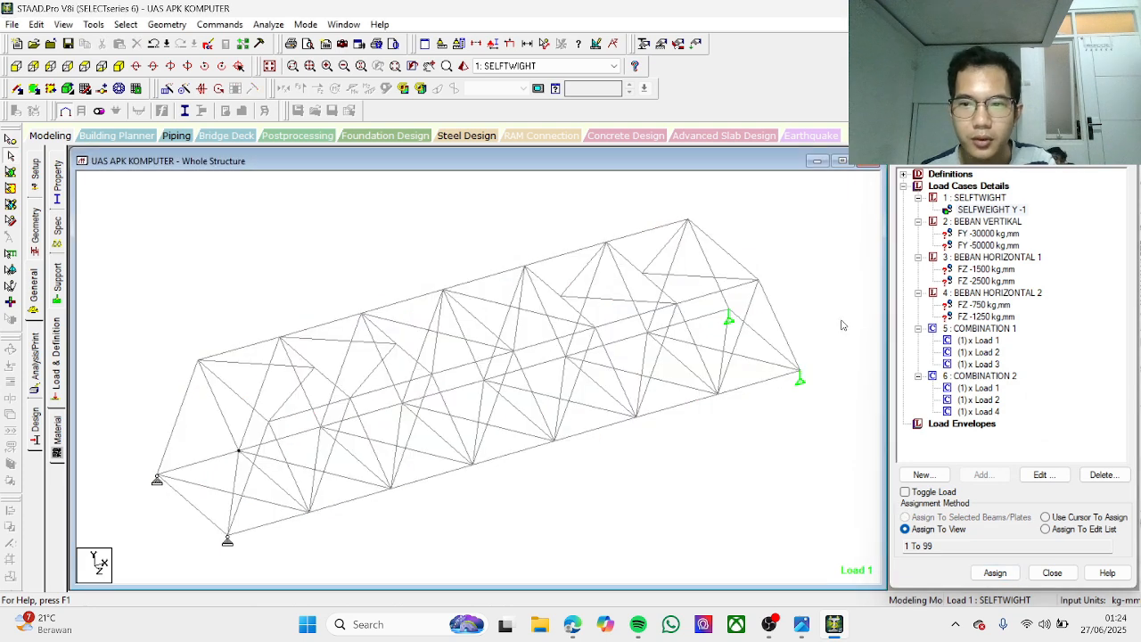
Step: Assign the FY -30000 kg load of BEBAN VERTIKAL to the four support nodes at the bridge's ends
{"action": "left_click", "coordinate": [980, 233]}
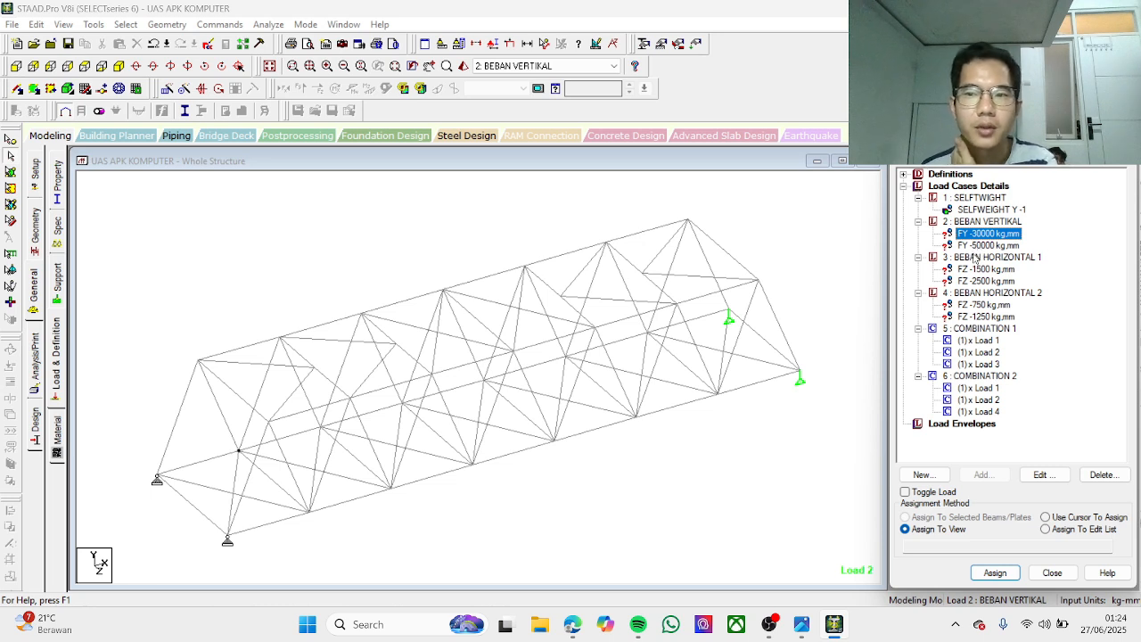
{"action": "left_click", "coordinate": [11, 141]}
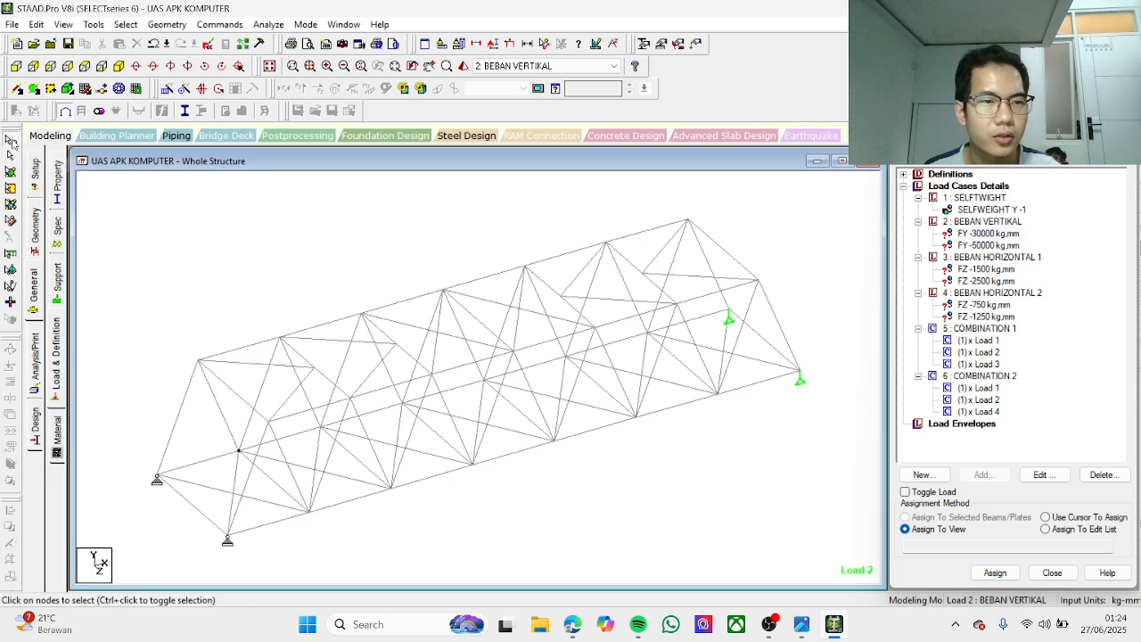
{"action": "left_click", "coordinate": [228, 541]}
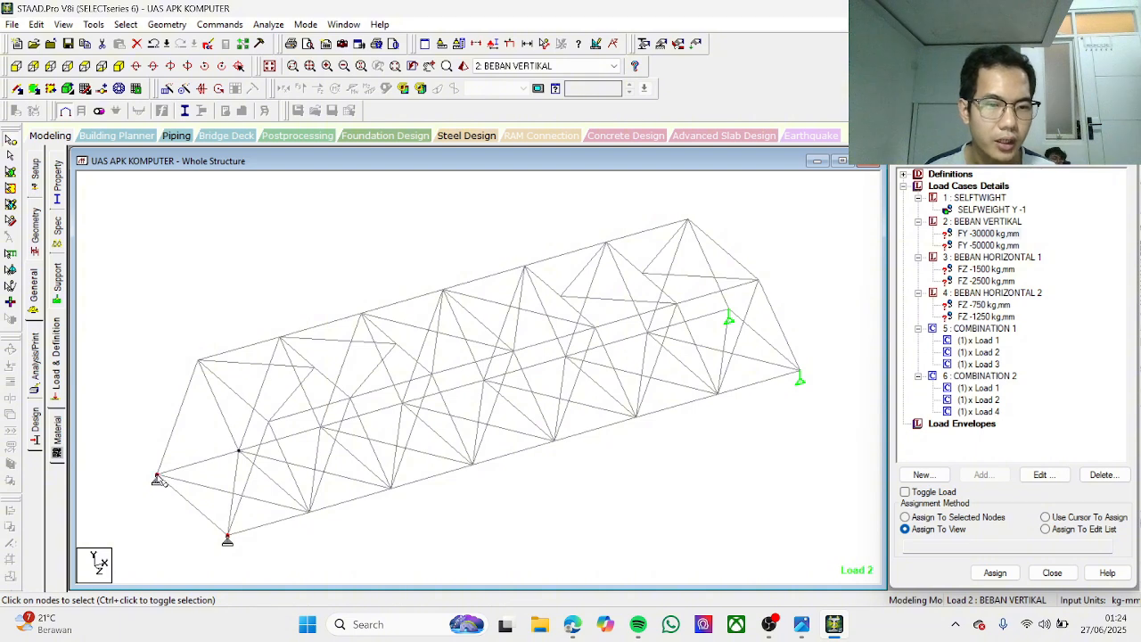
{"action": "left_click", "coordinate": [801, 373], "text": "ctrl"}
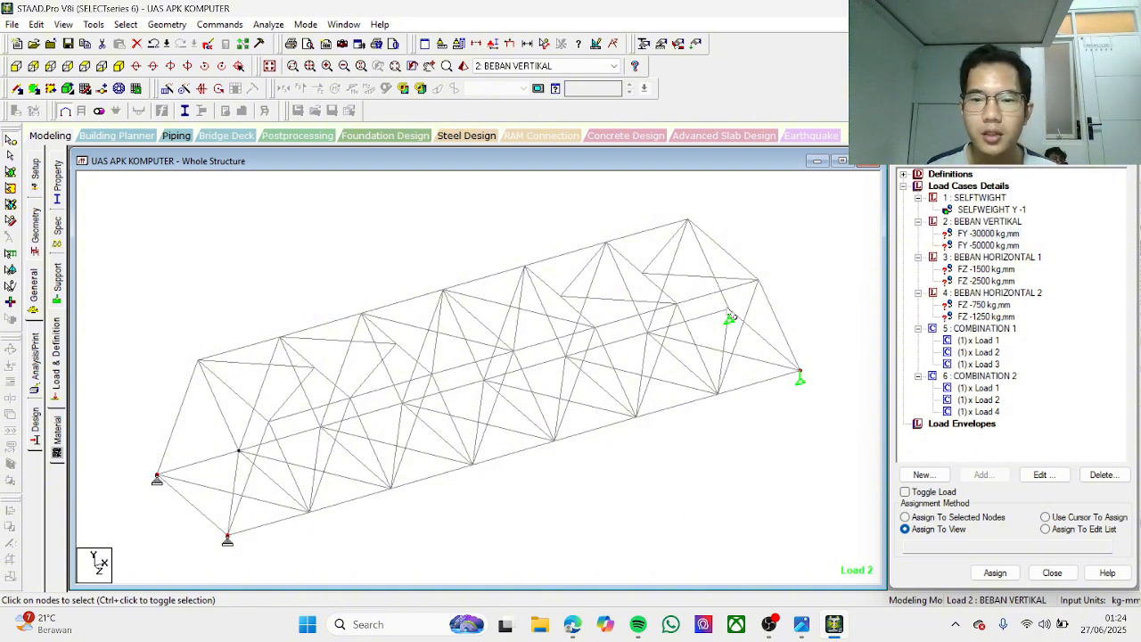
{"action": "left_click", "coordinate": [729, 316], "text": "ctrl"}
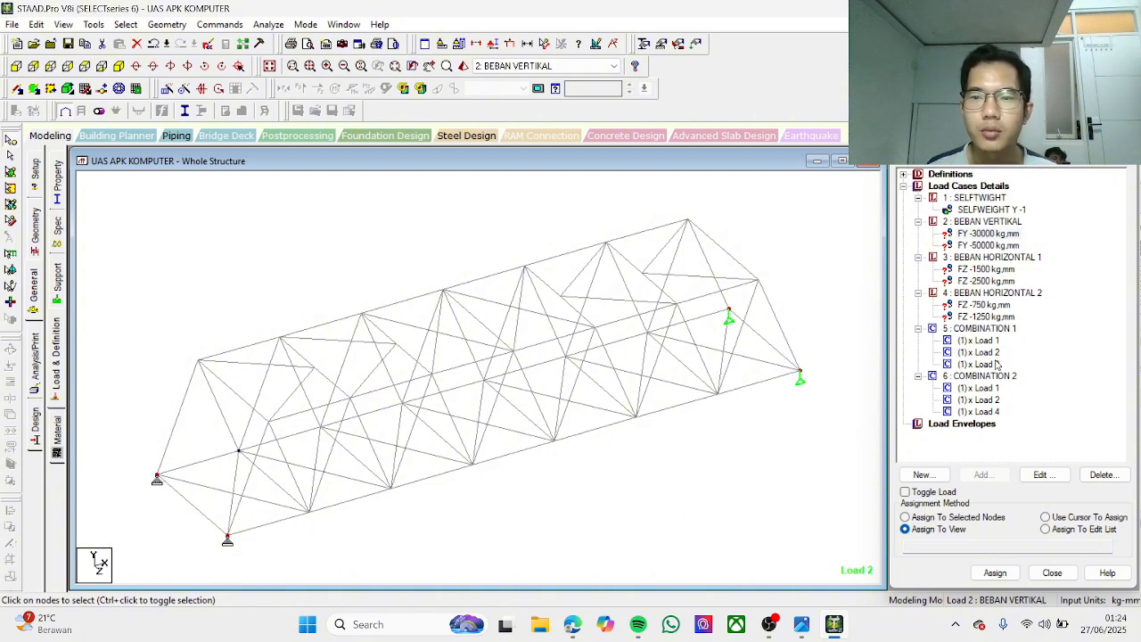
{"action": "left_click", "coordinate": [975, 521]}
{"action": "left_click", "coordinate": [995, 572]}
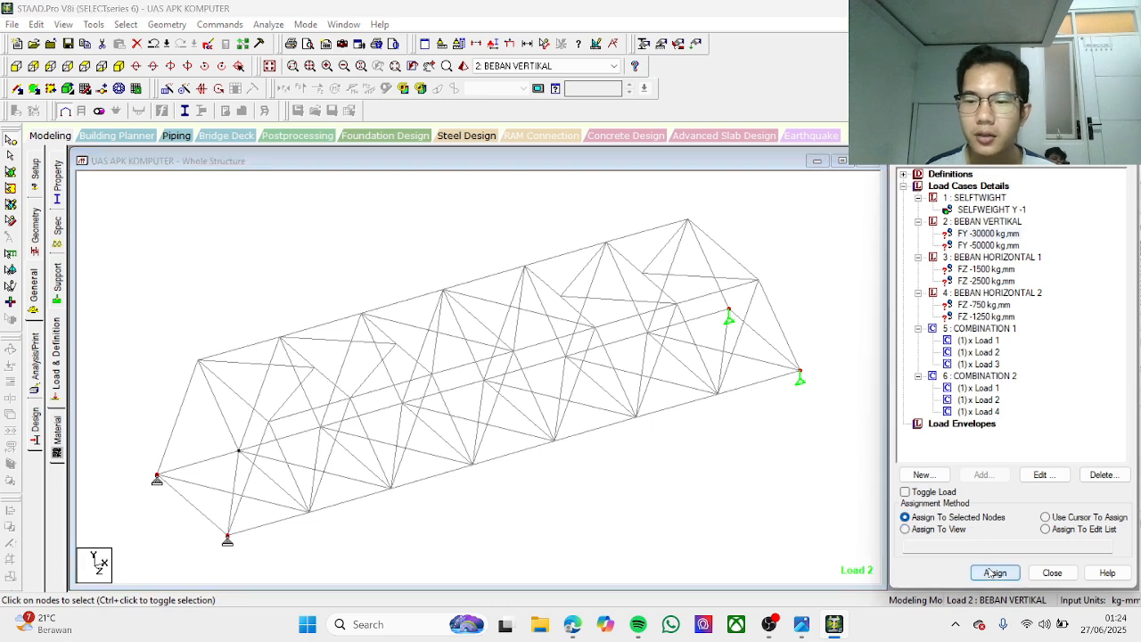
{"action": "left_click", "coordinate": [1037, 408]}
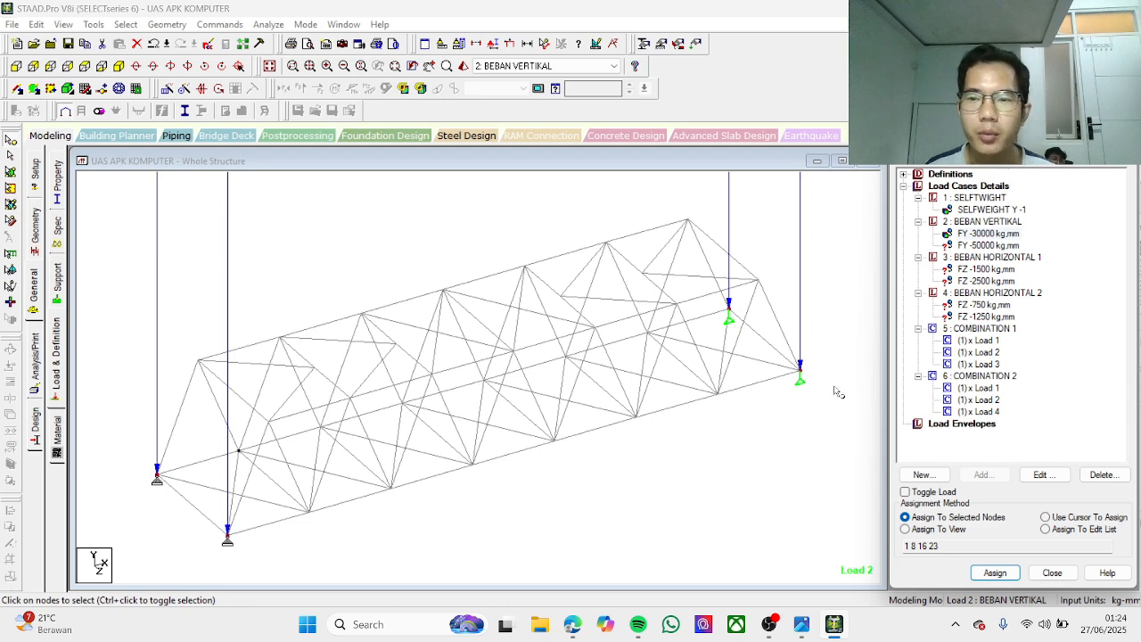
Step: Assign the FY -50000 kg load of BEBAN VERTIKAL to all intermediate bottom chord nodes on both sides of the bridge
{"action": "left_click", "coordinate": [988, 246]}
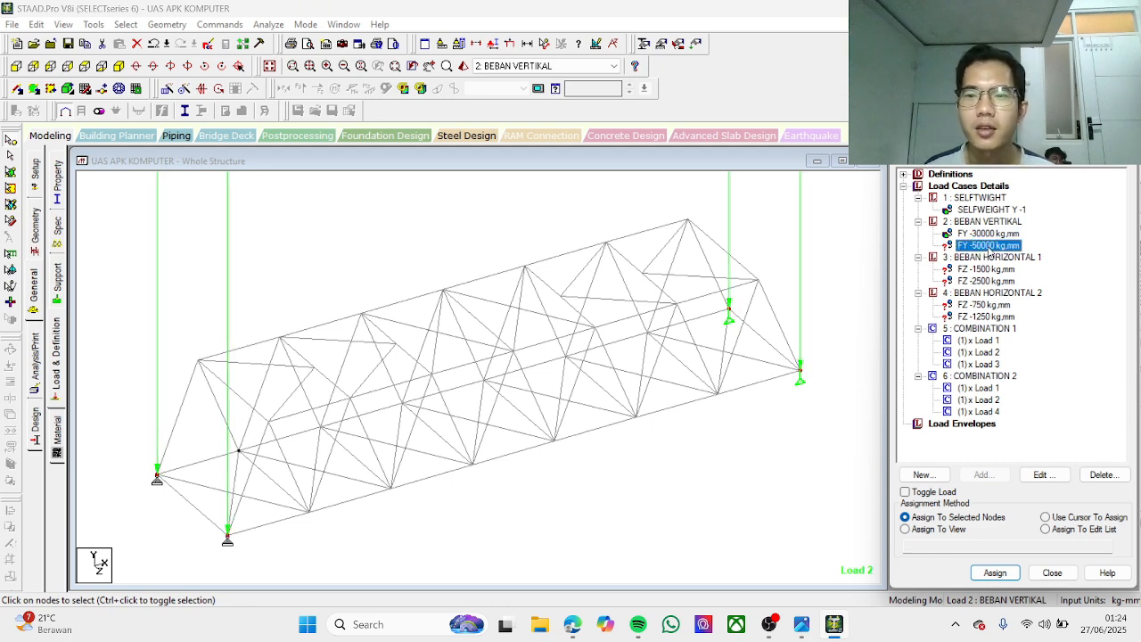
{"action": "left_click", "coordinate": [311, 513]}
{"action": "left_click", "coordinate": [239, 450], "text": "ctrl"}
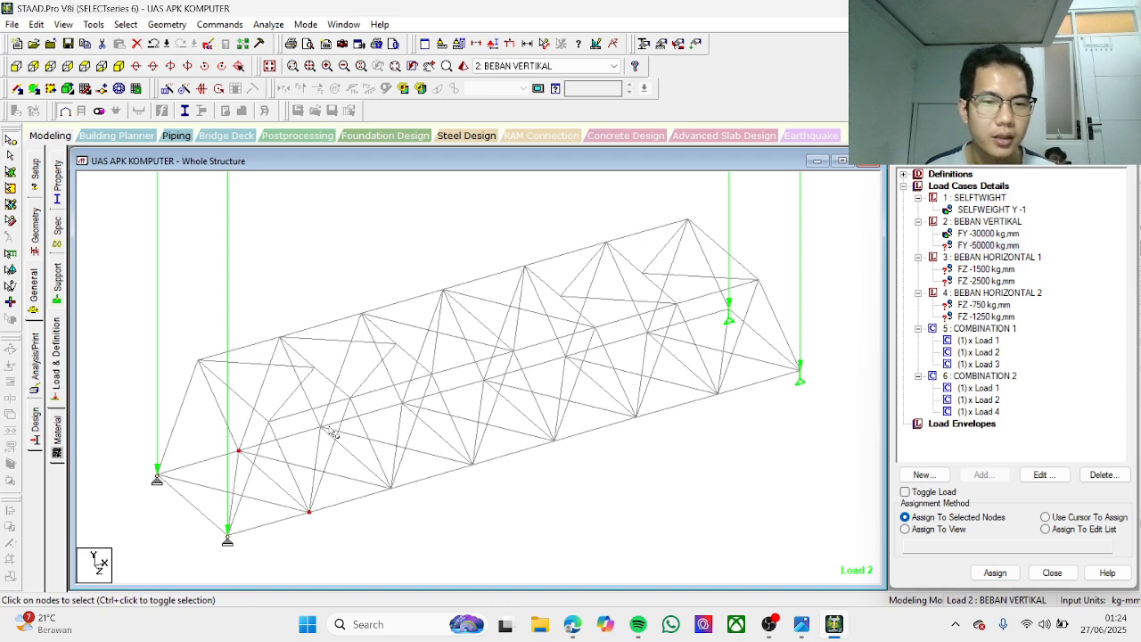
{"action": "left_click", "coordinate": [391, 487], "text": "ctrl"}
{"action": "left_click", "coordinate": [402, 405], "text": "ctrl"}
{"action": "left_click", "coordinate": [472, 464], "text": "ctrl"}
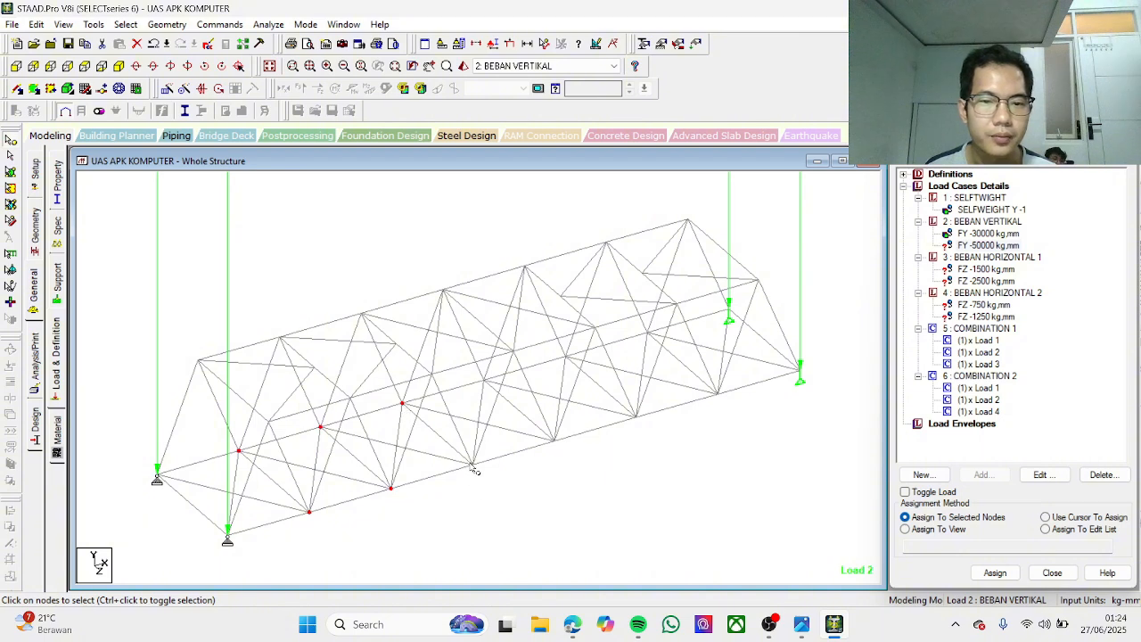
{"action": "left_click", "coordinate": [483, 380], "text": "ctrl"}
{"action": "left_click", "coordinate": [553, 441], "text": "ctrl"}
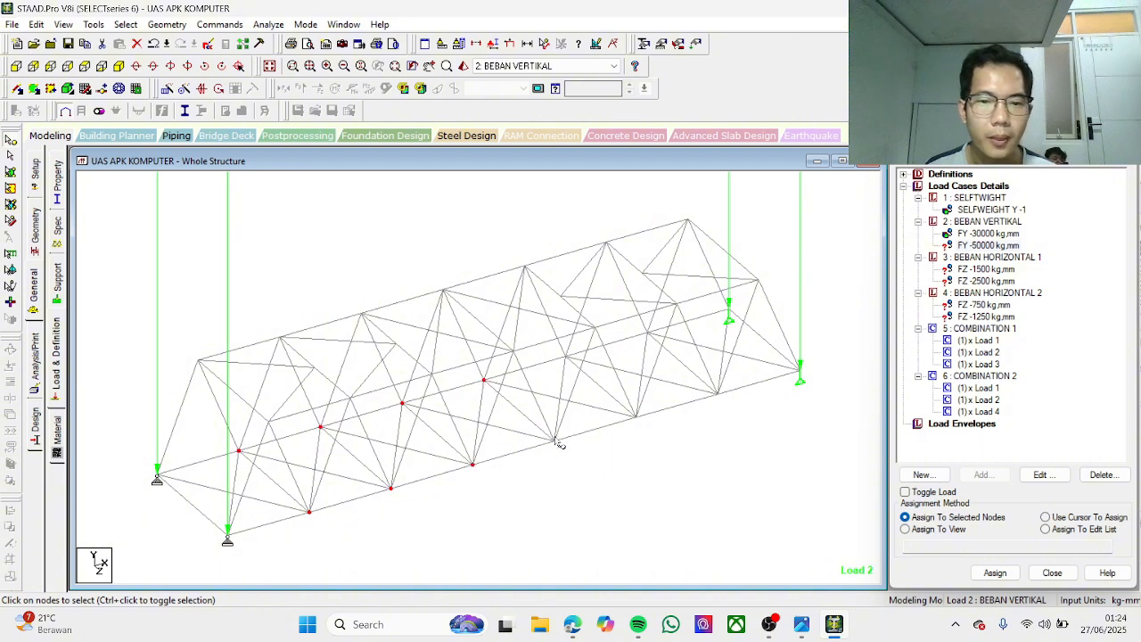
{"action": "left_click", "coordinate": [565, 357], "text": "ctrl"}
{"action": "left_click", "coordinate": [636, 417], "text": "ctrl"}
{"action": "left_click", "coordinate": [647, 332], "text": "ctrl"}
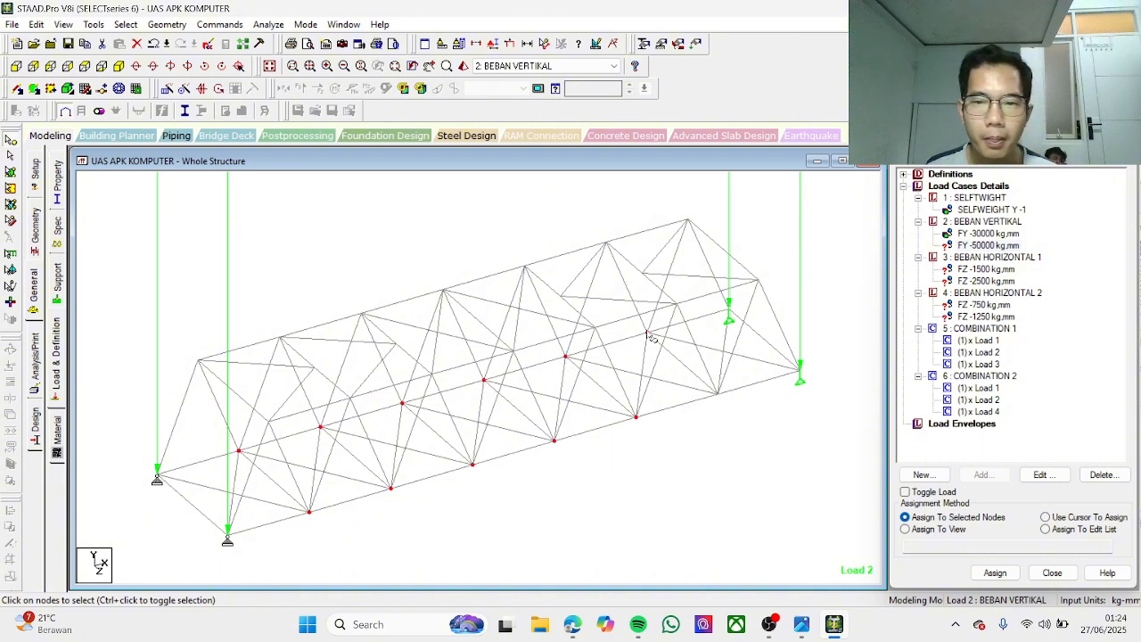
{"action": "left_click", "coordinate": [719, 393], "text": "ctrl"}
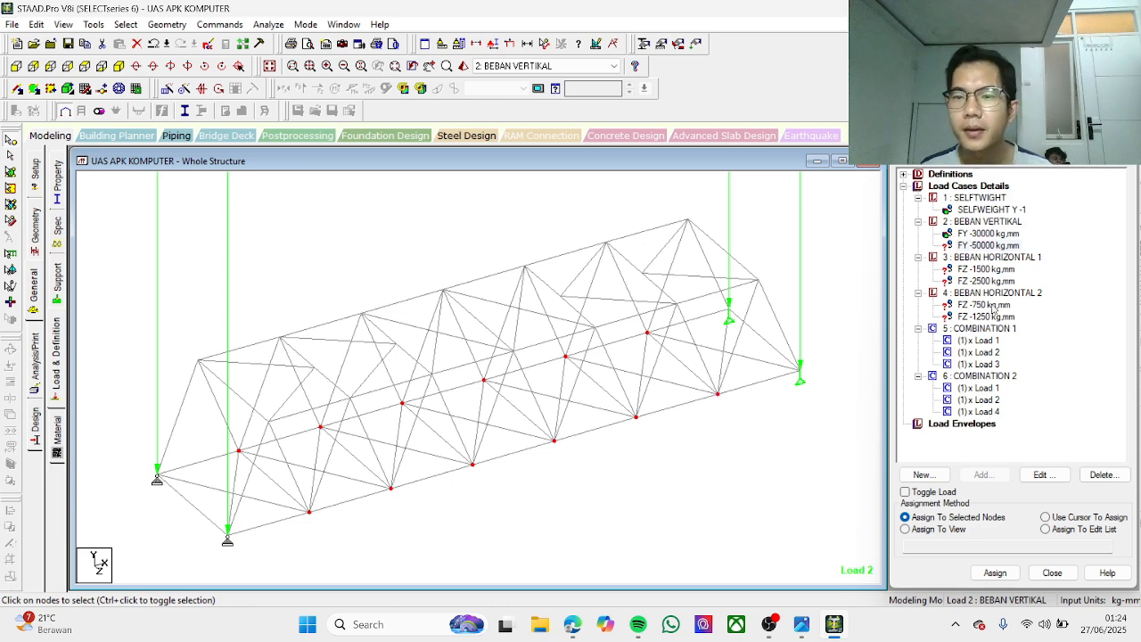
{"action": "left_click", "coordinate": [995, 572]}
{"action": "left_click", "coordinate": [1036, 408]}
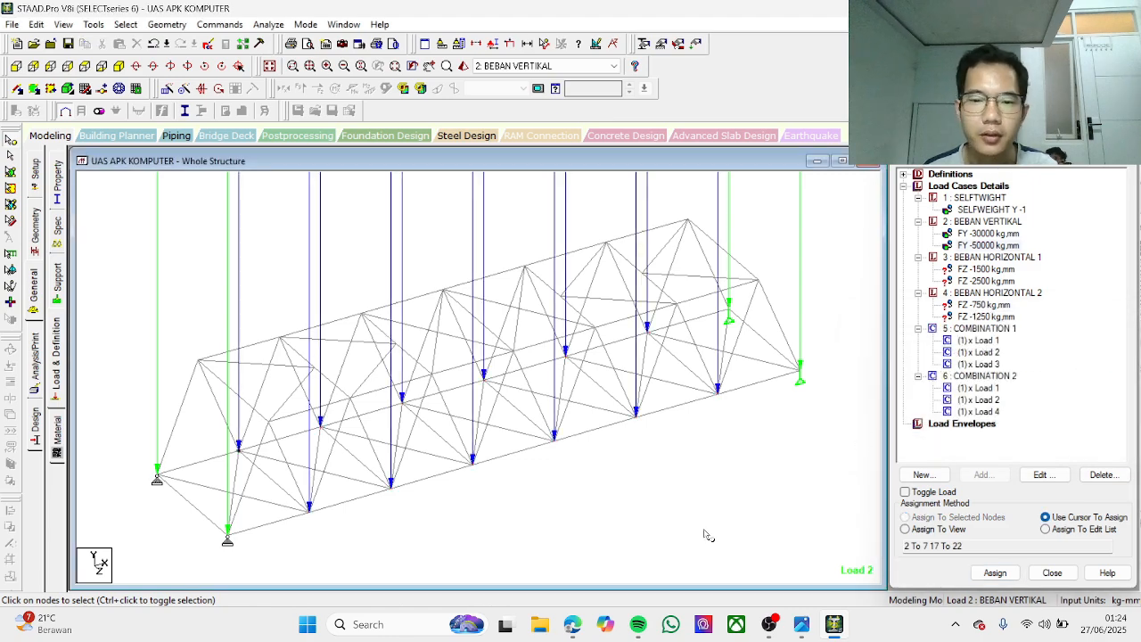
Step: Assign the FZ -1500 kg load of BEBAN HORIZONTAL 1 to the front truss's four chord end nodes, checking the W1 positions in the browser's jobsheet PDF
{"action": "left_click", "coordinate": [572, 623]}
{"action": "scroll", "coordinate": [591, 468], "scroll_direction": "up", "scroll_amount": 15}
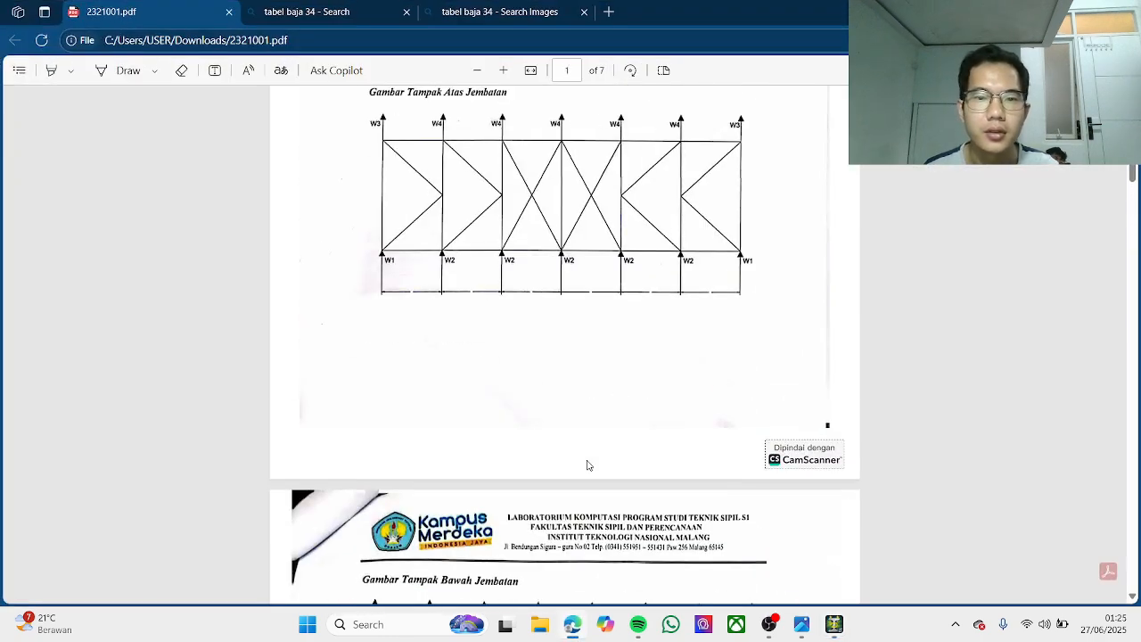
{"action": "scroll", "coordinate": [588, 469], "scroll_direction": "down", "scroll_amount": 2}
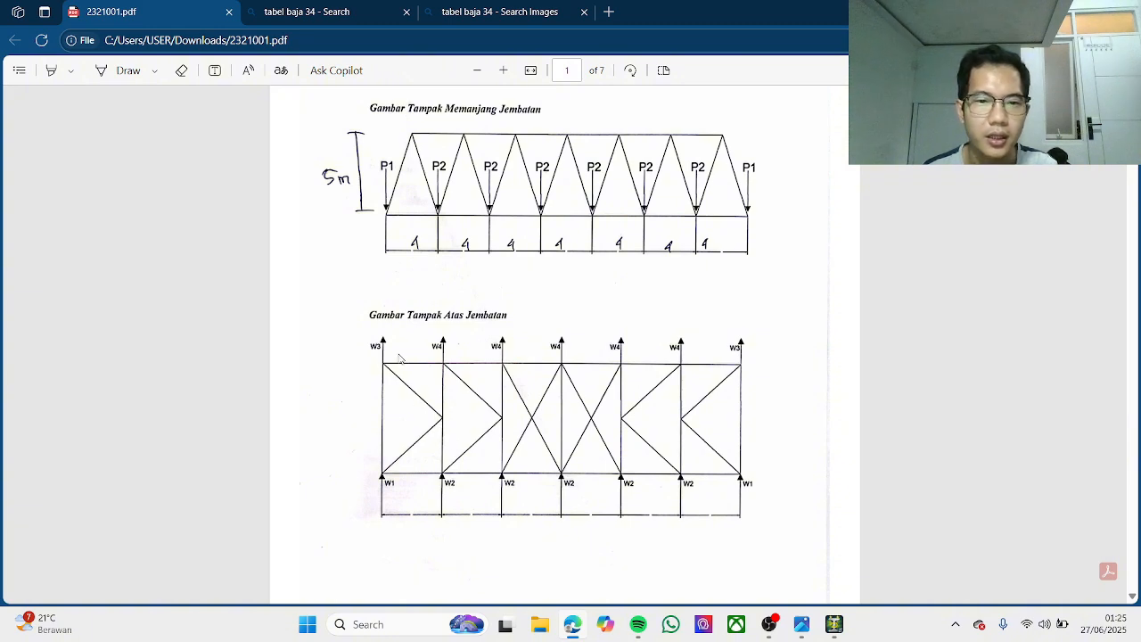
{"action": "left_click", "coordinate": [836, 625]}
{"action": "left_click", "coordinate": [993, 270]}
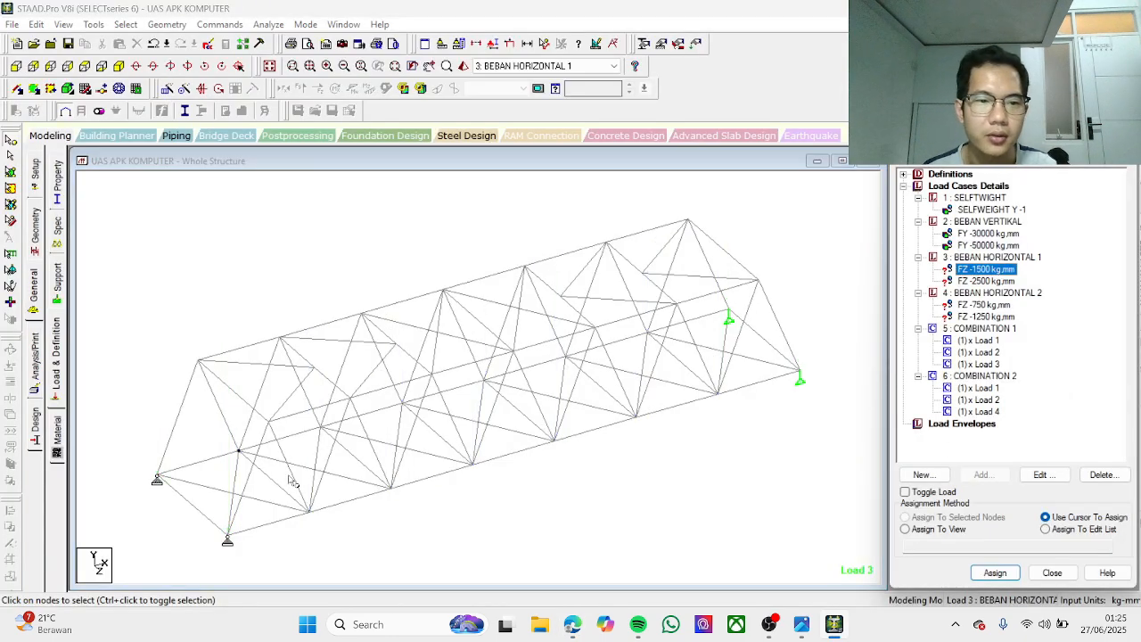
{"action": "left_click", "coordinate": [228, 539]}
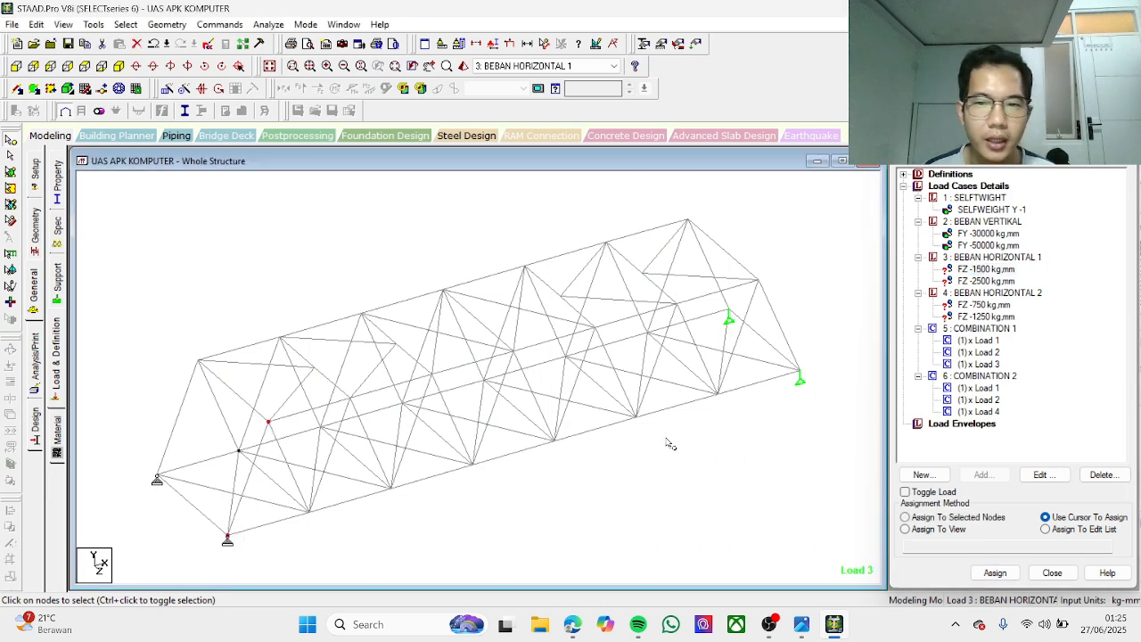
{"action": "left_click", "coordinate": [799, 370]}
{"action": "left_click", "coordinate": [757, 281]}
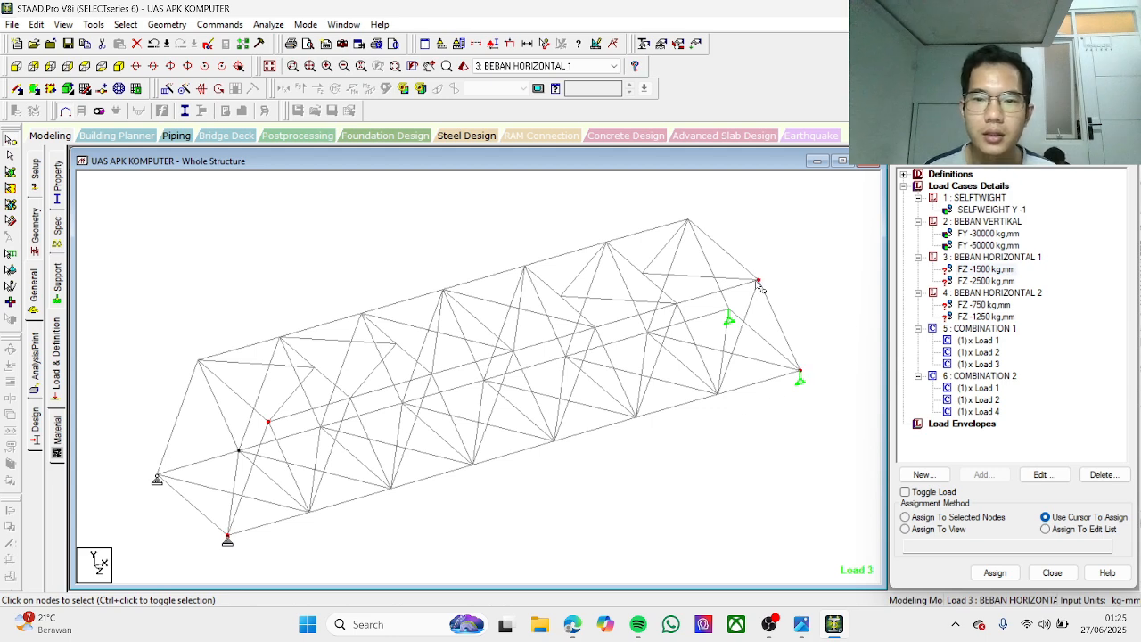
{"action": "left_click", "coordinate": [967, 521]}
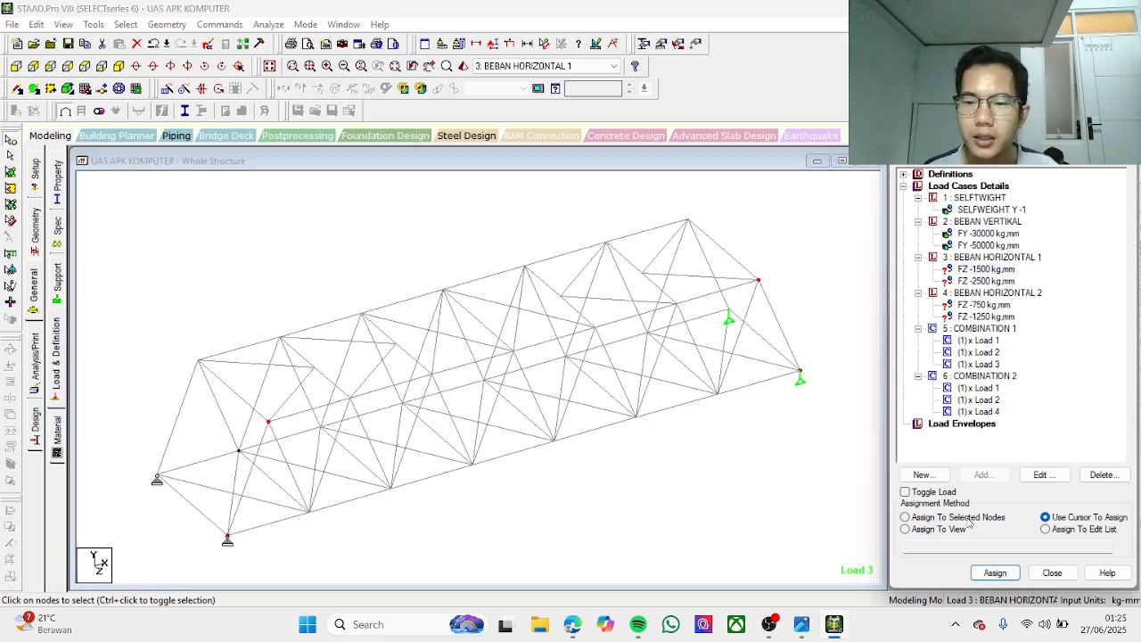
{"action": "left_click", "coordinate": [994, 572]}
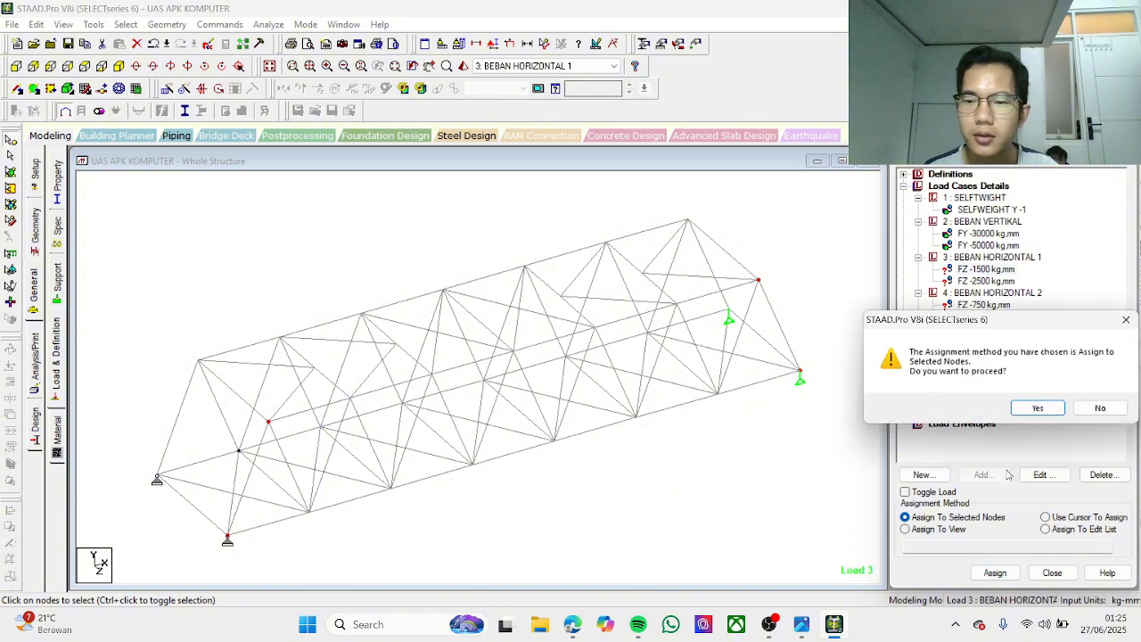
{"action": "left_click", "coordinate": [1041, 408]}
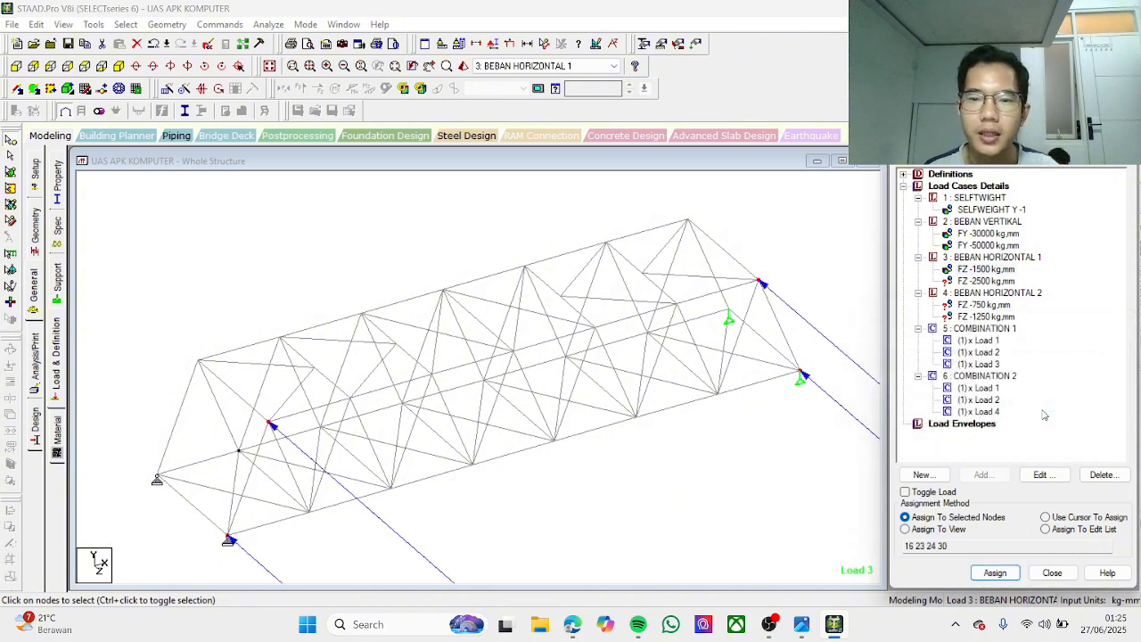
Step: Assign the FZ -2500 kg load of BEBAN HORIZONTAL 1 to all intermediate top and bottom chord nodes of the front truss
{"action": "left_click", "coordinate": [1001, 282]}
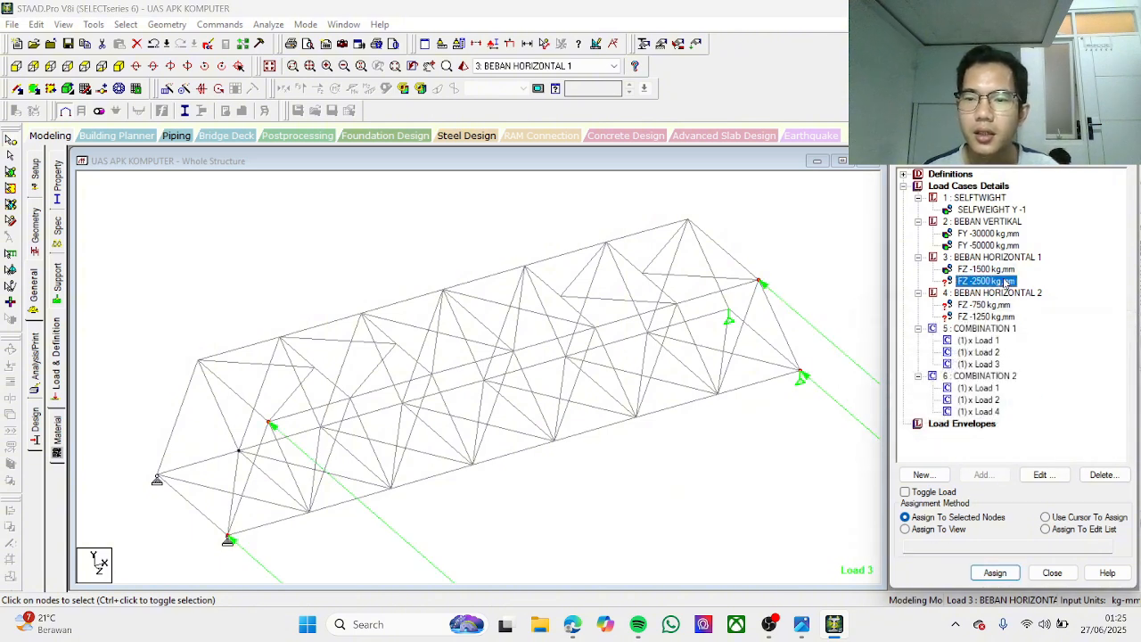
{"action": "left_click", "coordinate": [309, 511]}
{"action": "left_click", "coordinate": [351, 399], "text": "ctrl"}
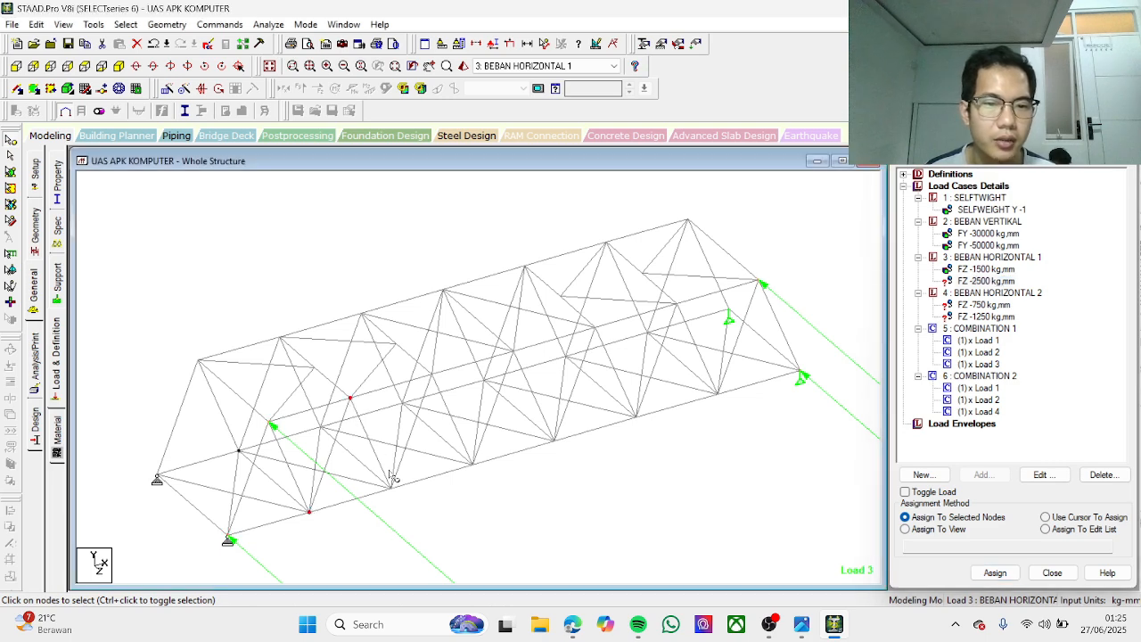
{"action": "left_click", "coordinate": [391, 488], "text": "ctrl"}
{"action": "left_click", "coordinate": [433, 376], "text": "ctrl"}
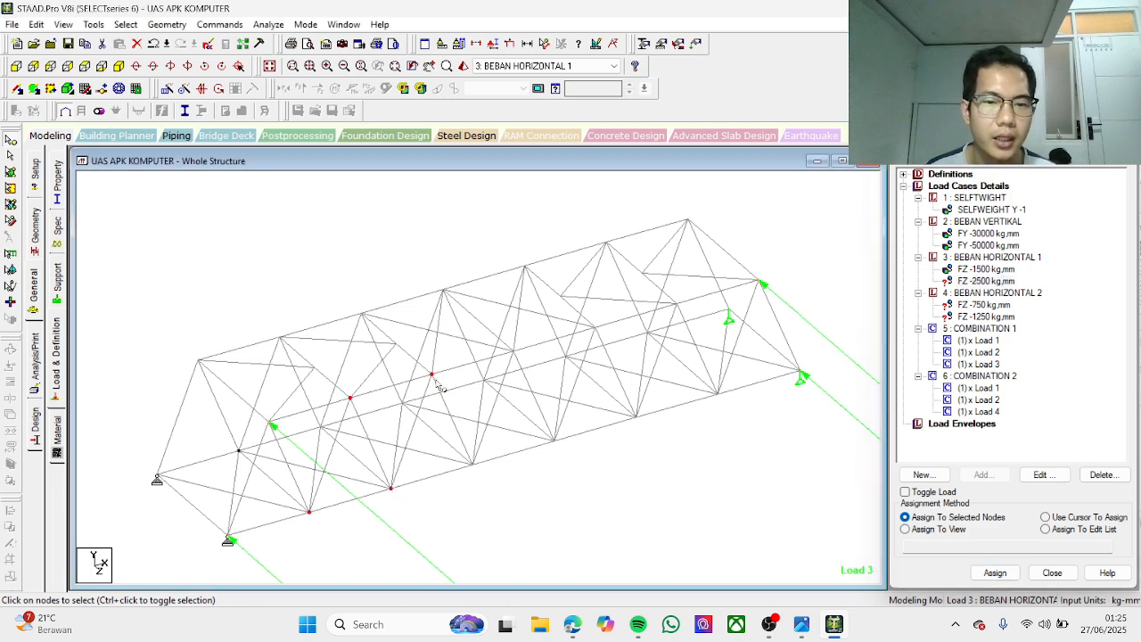
{"action": "left_click", "coordinate": [473, 463], "text": "ctrl"}
{"action": "left_click", "coordinate": [514, 352], "text": "ctrl"}
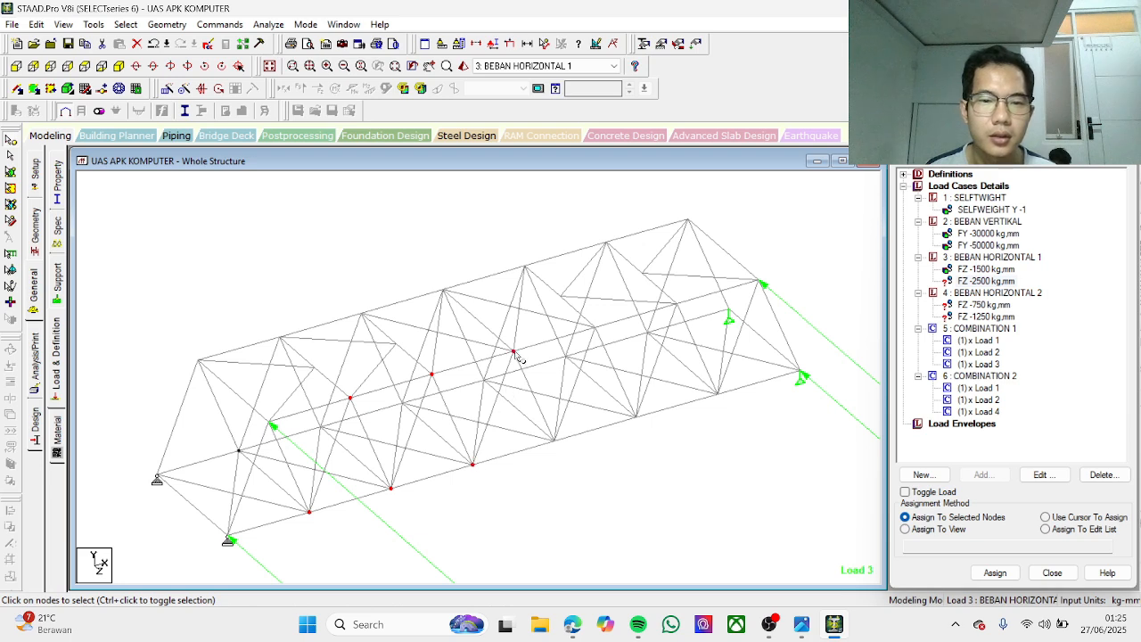
{"action": "left_click", "coordinate": [555, 441], "text": "ctrl"}
{"action": "left_click", "coordinate": [595, 328], "text": "ctrl"}
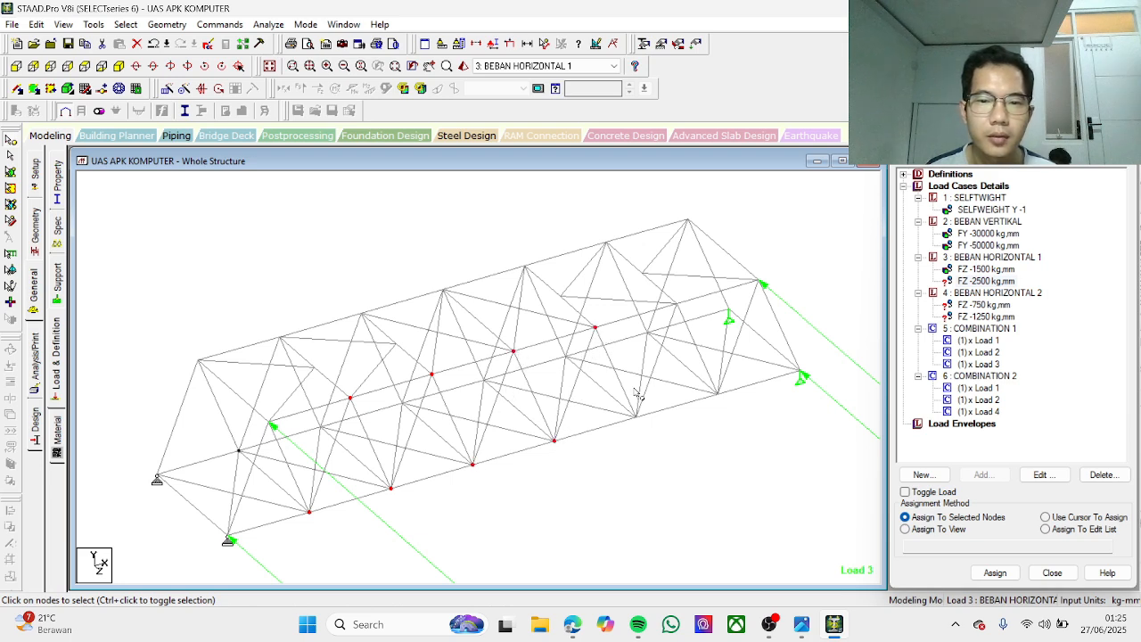
{"action": "left_click", "coordinate": [636, 417], "text": "ctrl"}
{"action": "left_click", "coordinate": [677, 305], "text": "ctrl"}
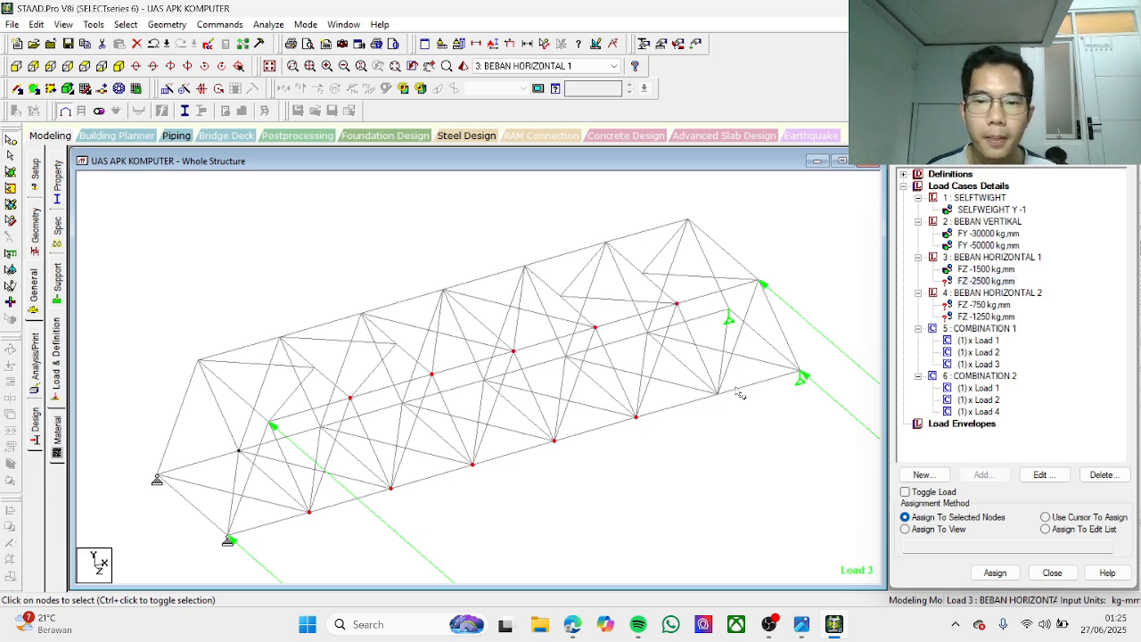
{"action": "left_click", "coordinate": [718, 393], "text": "ctrl"}
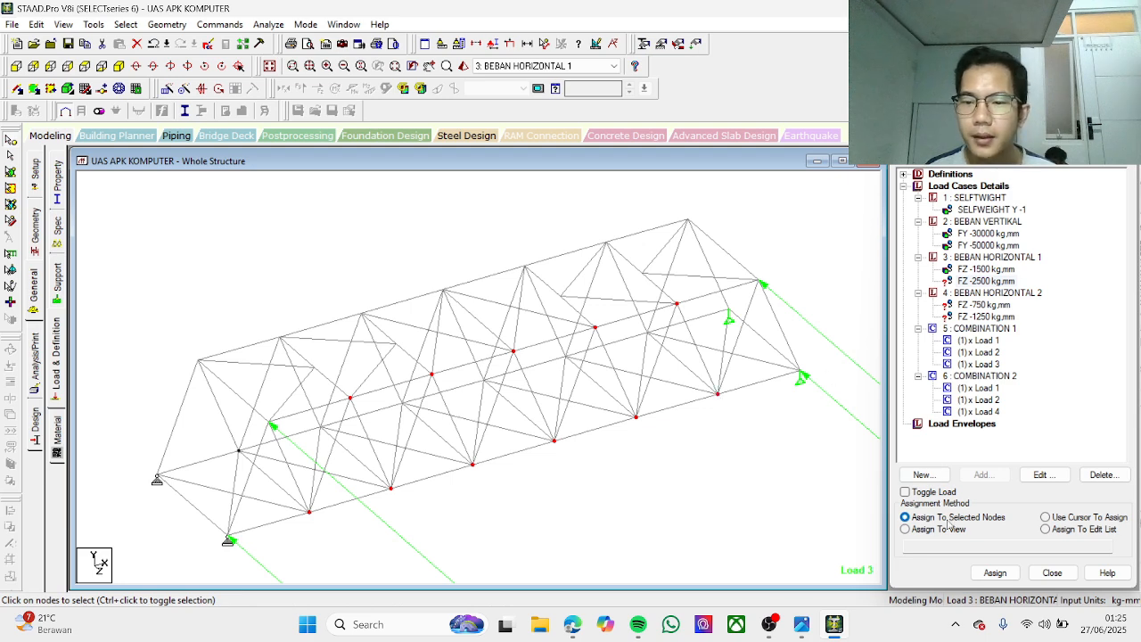
{"action": "left_click", "coordinate": [995, 572]}
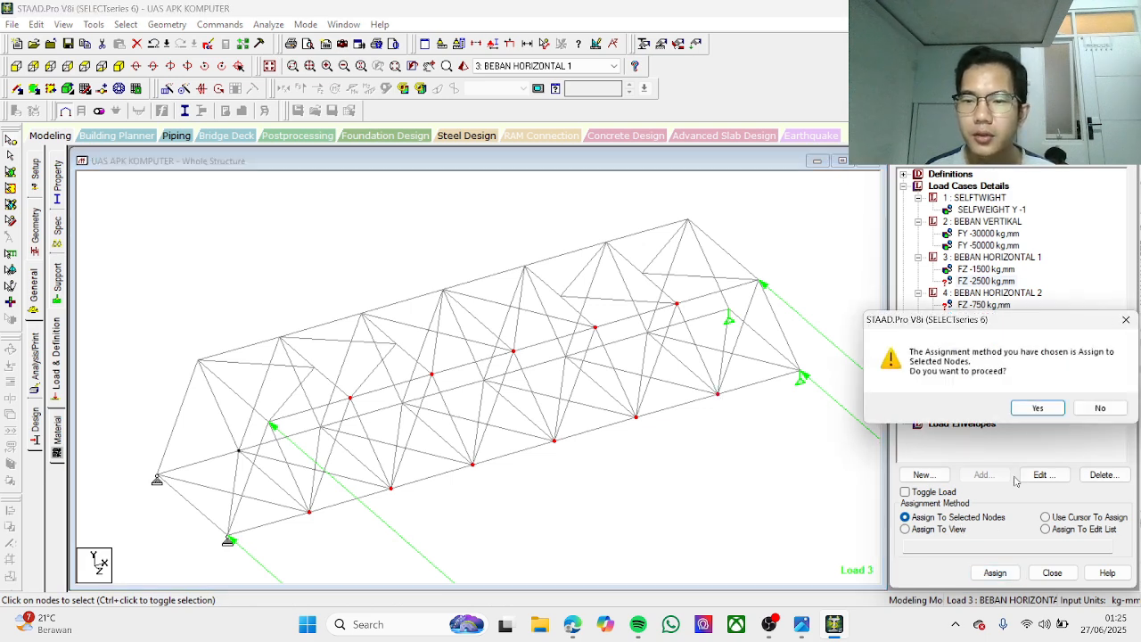
{"action": "left_click", "coordinate": [1039, 407]}
Step: Assign the FZ -750 kg load of BEBAN HORIZONTAL 2 to the rear truss's four chord end nodes and select its FZ -1250 kg item
{"action": "left_click", "coordinate": [989, 305]}
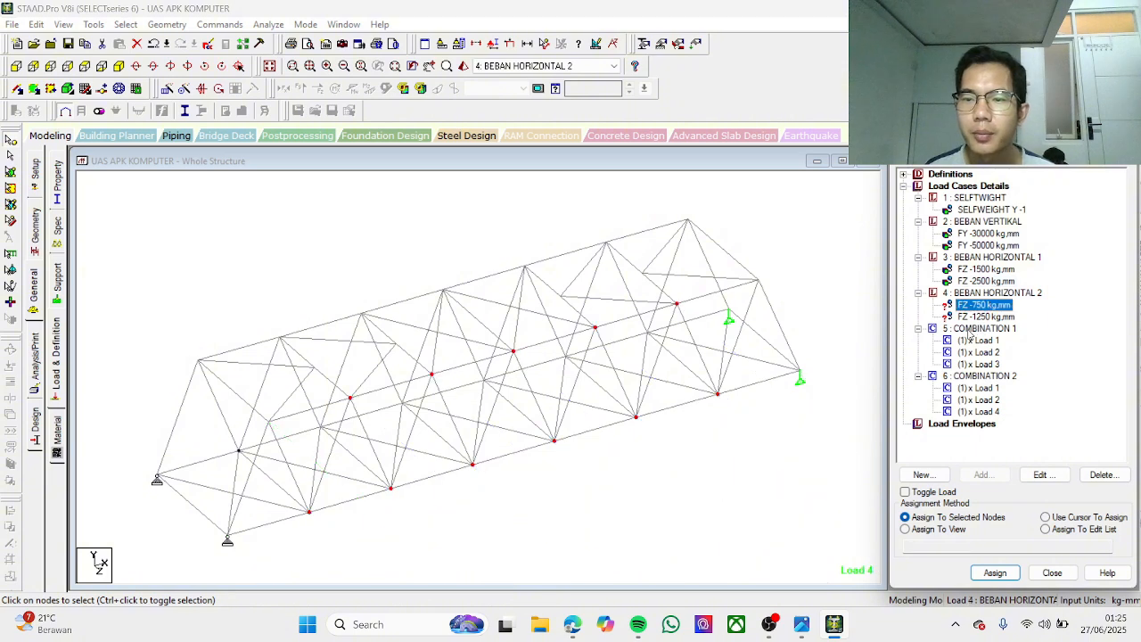
{"action": "left_click", "coordinate": [158, 479]}
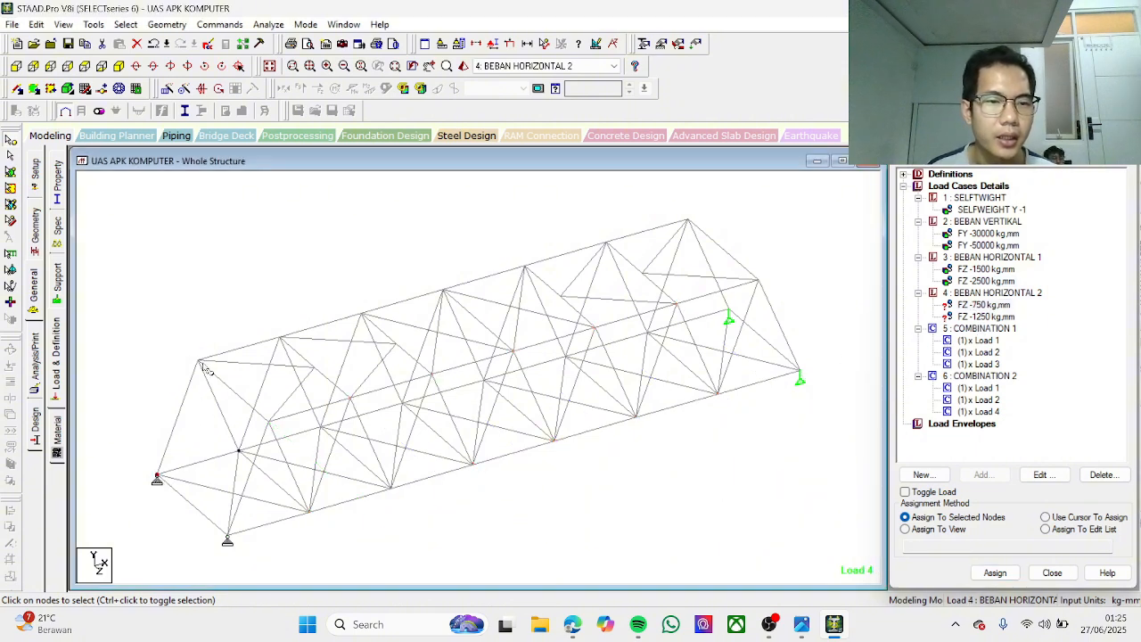
{"action": "left_click", "coordinate": [199, 361], "text": "ctrl"}
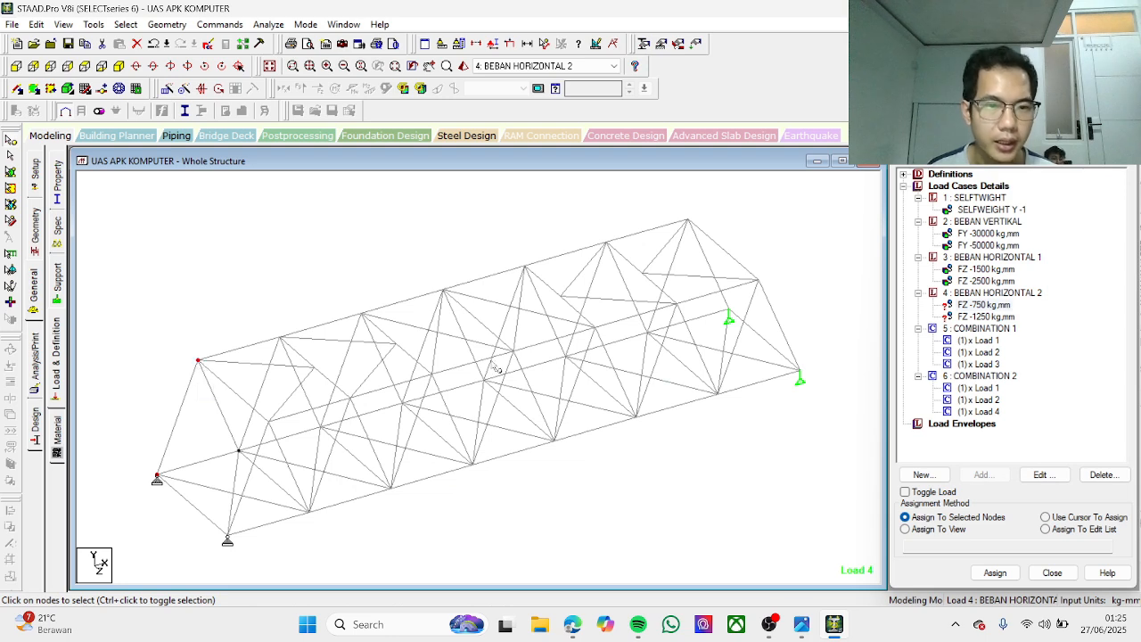
{"action": "left_click", "coordinate": [728, 312], "text": "ctrl"}
{"action": "left_click", "coordinate": [688, 221], "text": "ctrl"}
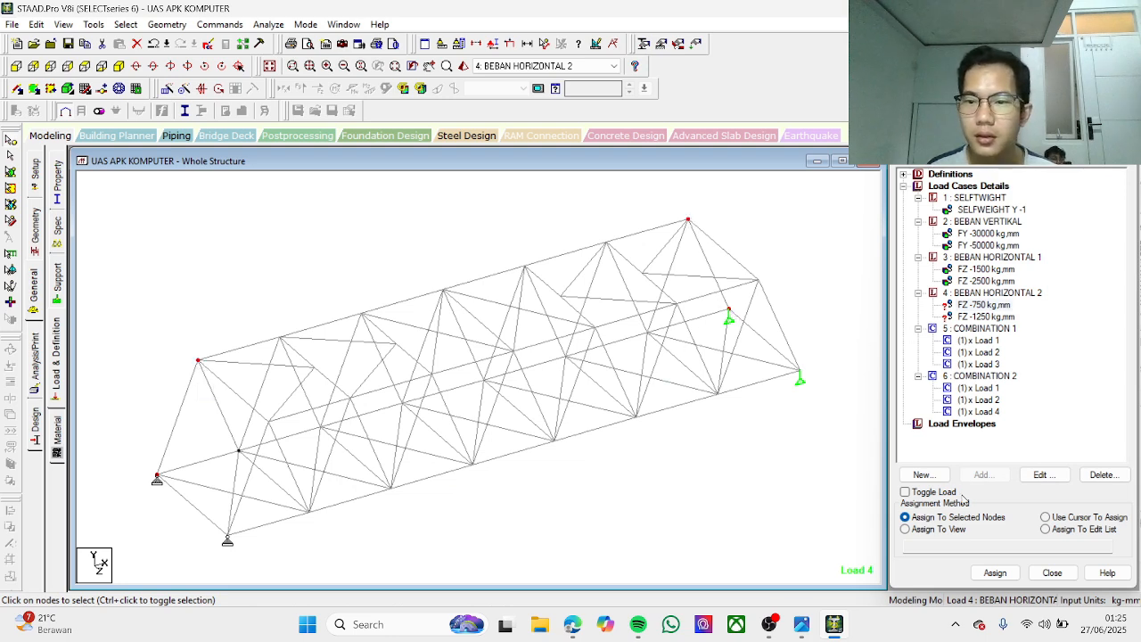
{"action": "left_click", "coordinate": [994, 572]}
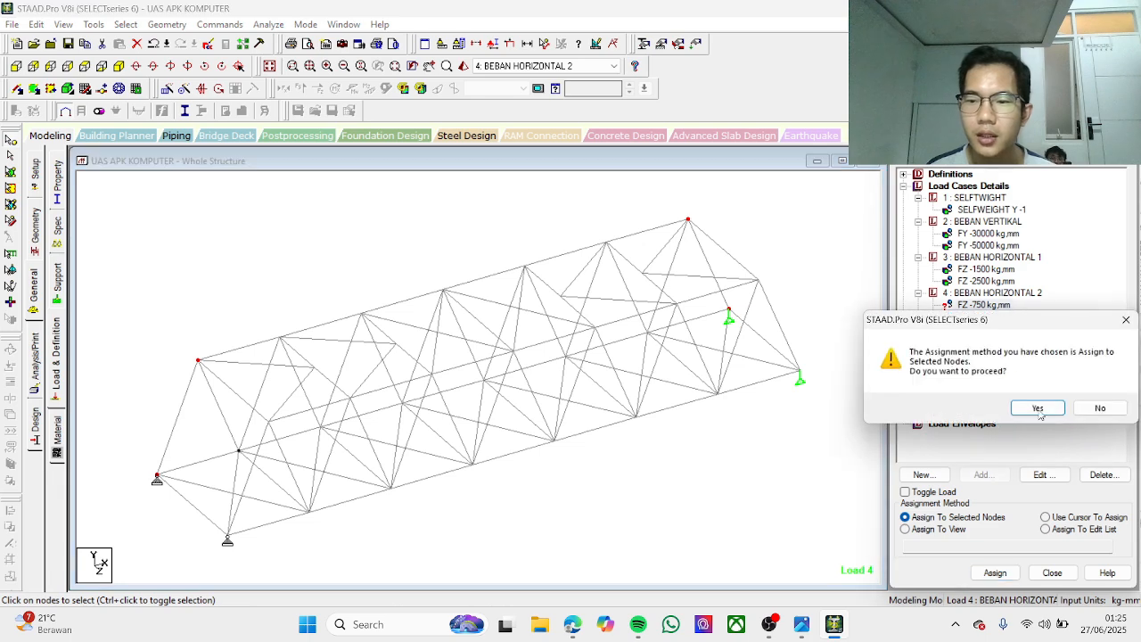
{"action": "left_click", "coordinate": [1037, 409]}
{"action": "left_click", "coordinate": [991, 316]}
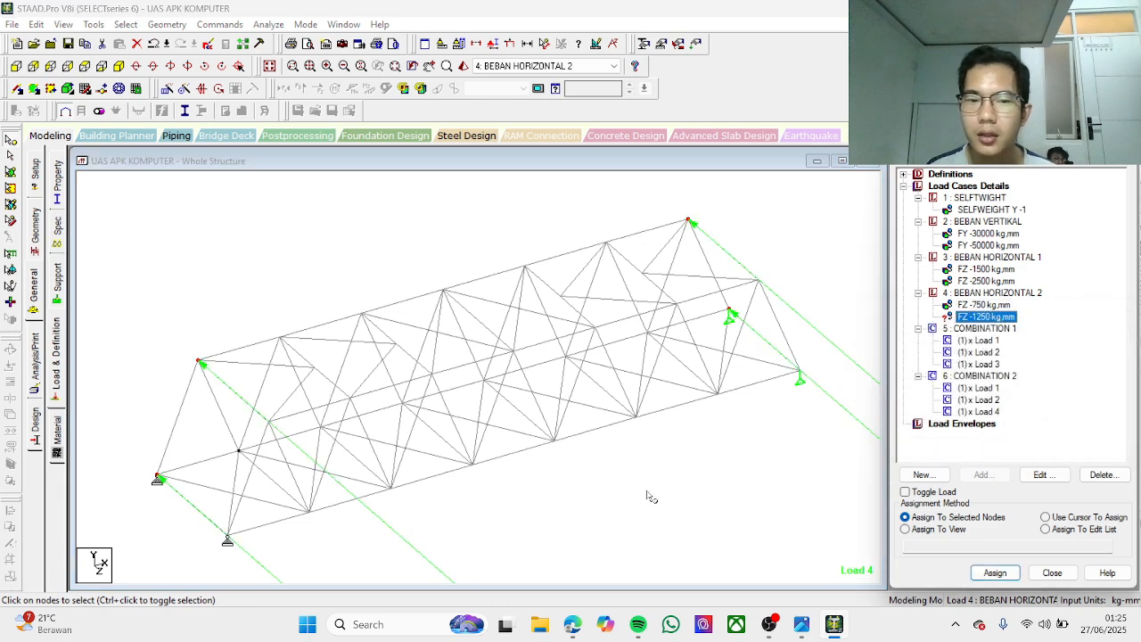
{"action": "left_click", "coordinate": [239, 450], "text": "ctrl"}
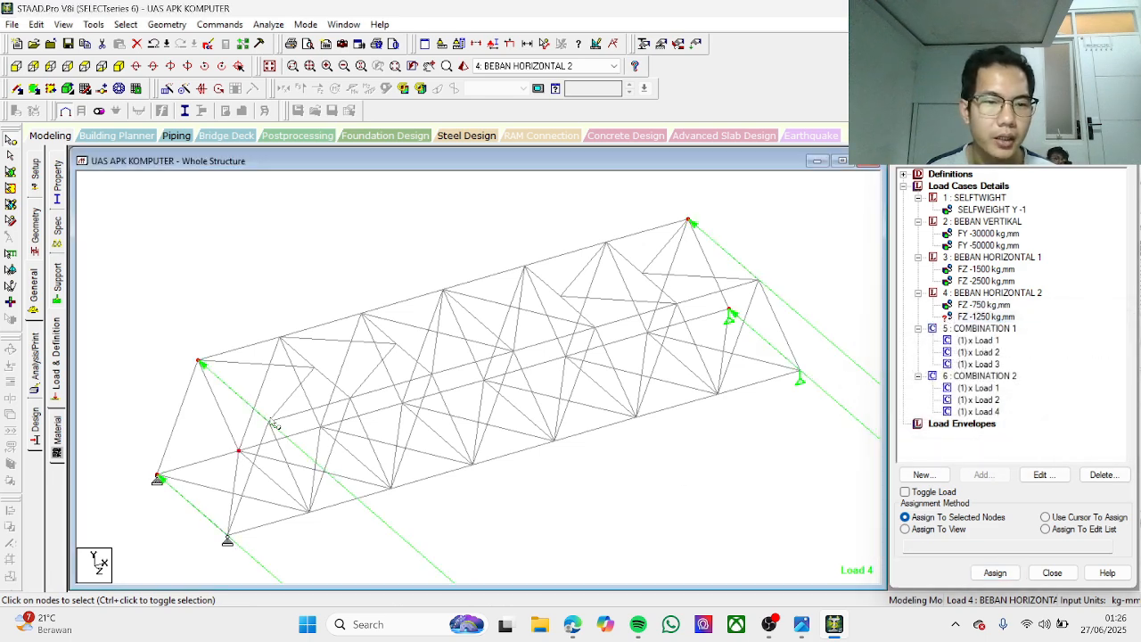
{"action": "left_click", "coordinate": [280, 337], "text": "ctrl"}
{"action": "left_click", "coordinate": [320, 427], "text": "ctrl"}
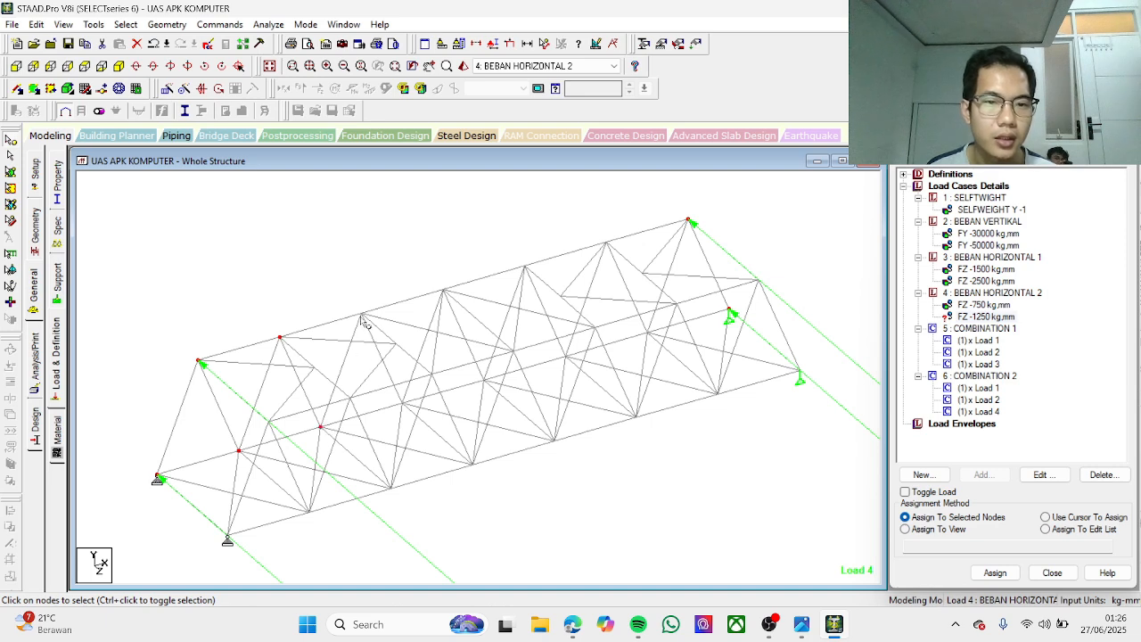
{"action": "left_click", "coordinate": [360, 313], "text": "ctrl"}
{"action": "left_click", "coordinate": [402, 404], "text": "ctrl"}
{"action": "left_click", "coordinate": [443, 290], "text": "ctrl"}
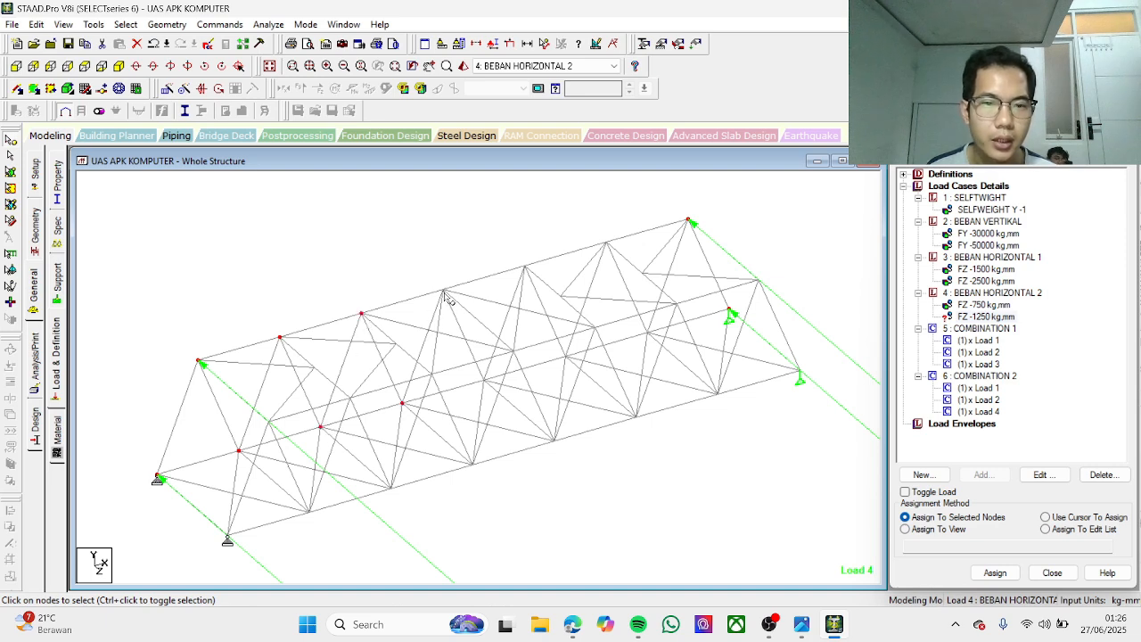
{"action": "left_click", "coordinate": [483, 380], "text": "ctrl"}
{"action": "left_click", "coordinate": [525, 267], "text": "ctrl"}
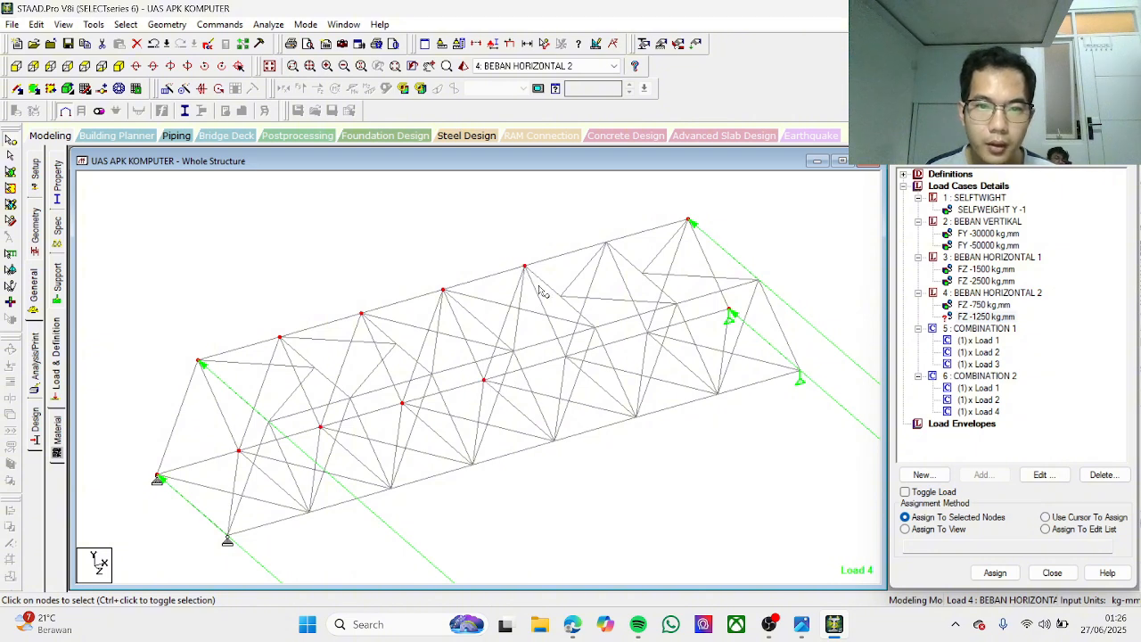
{"action": "left_click", "coordinate": [566, 356], "text": "ctrl"}
{"action": "left_click", "coordinate": [606, 243], "text": "ctrl"}
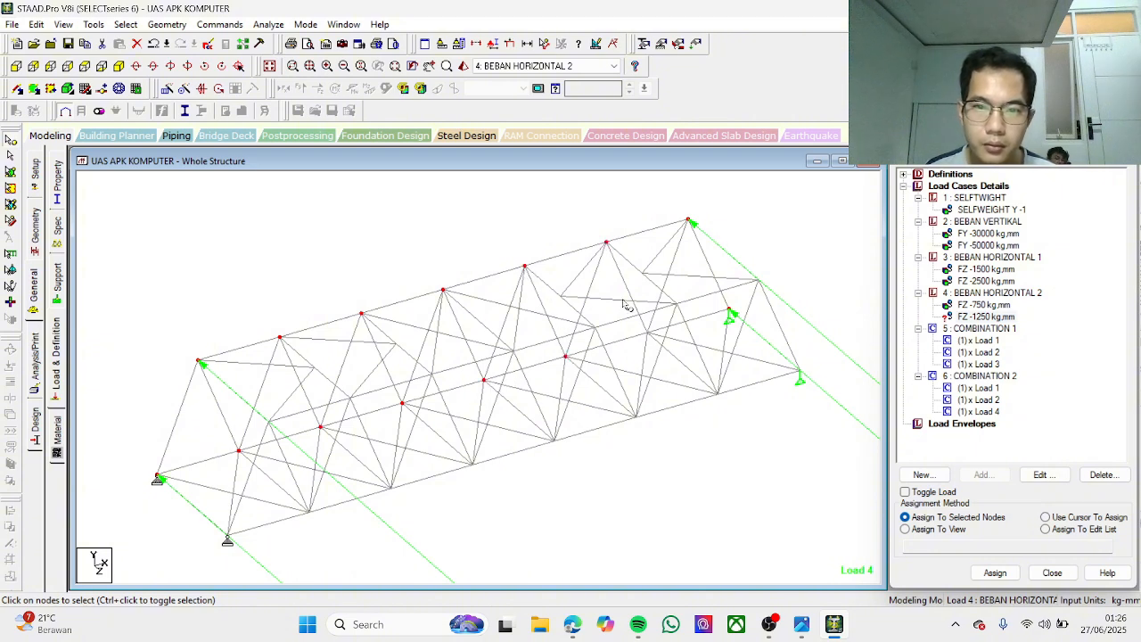
{"action": "left_click", "coordinate": [647, 333], "text": "ctrl"}
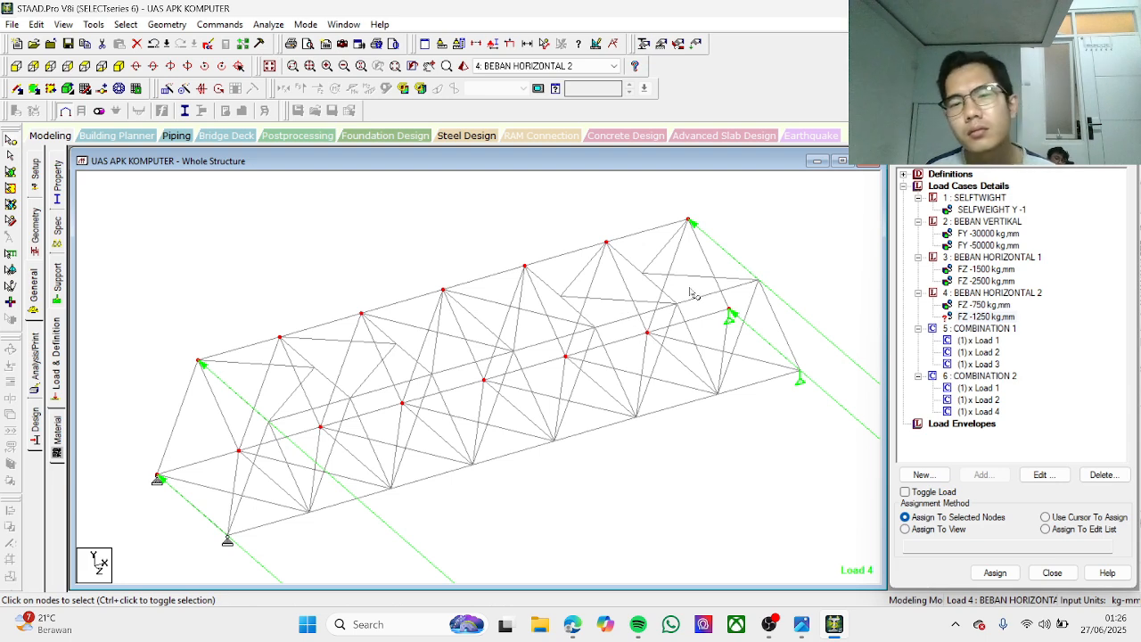
{"action": "left_click", "coordinate": [717, 479]}
Step: Assign the FZ -1250 kg load to only the rear truss's intermediate top and bottom chord nodes, and clear the selection
{"action": "left_click", "coordinate": [238, 451]}
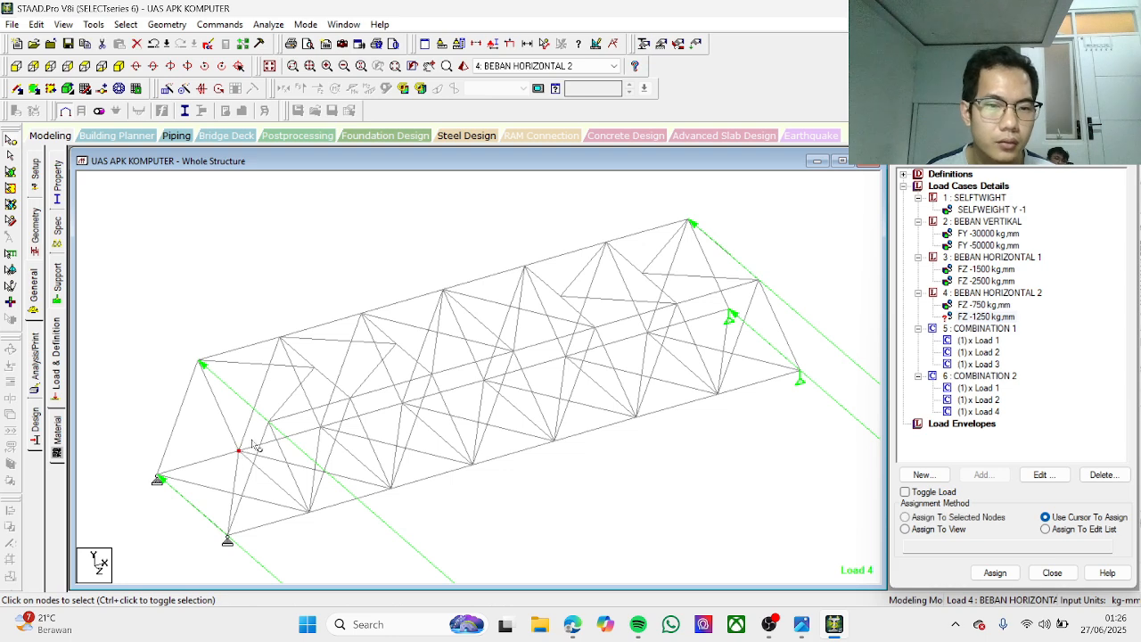
{"action": "left_click", "coordinate": [280, 337], "text": "ctrl"}
{"action": "left_click", "coordinate": [319, 427], "text": "ctrl"}
{"action": "left_click", "coordinate": [361, 313], "text": "ctrl"}
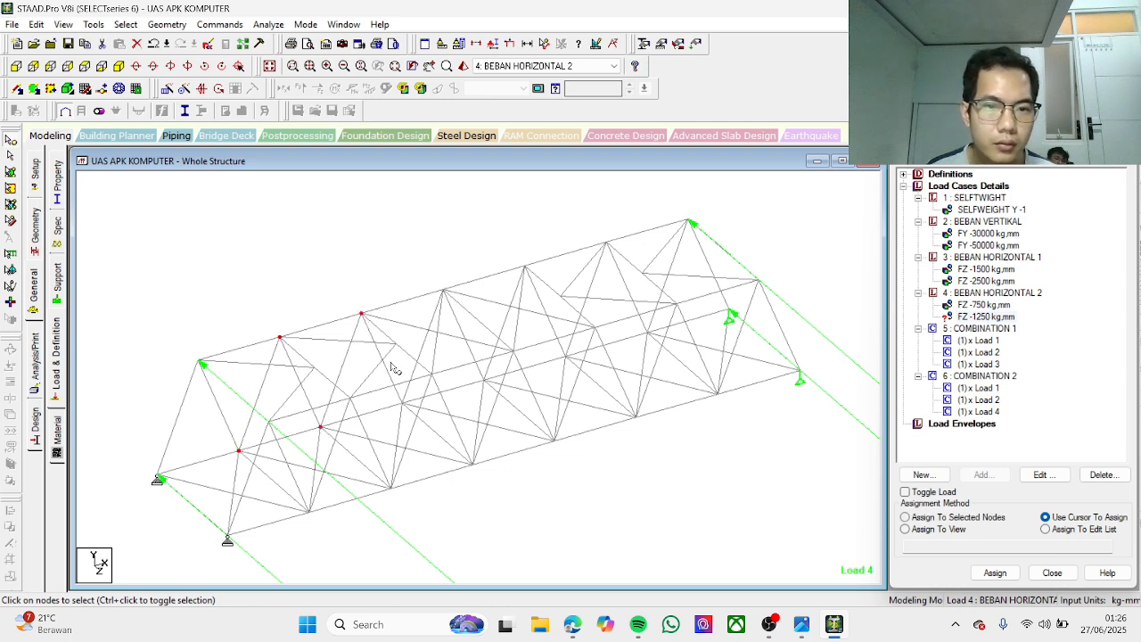
{"action": "left_click", "coordinate": [402, 403], "text": "ctrl"}
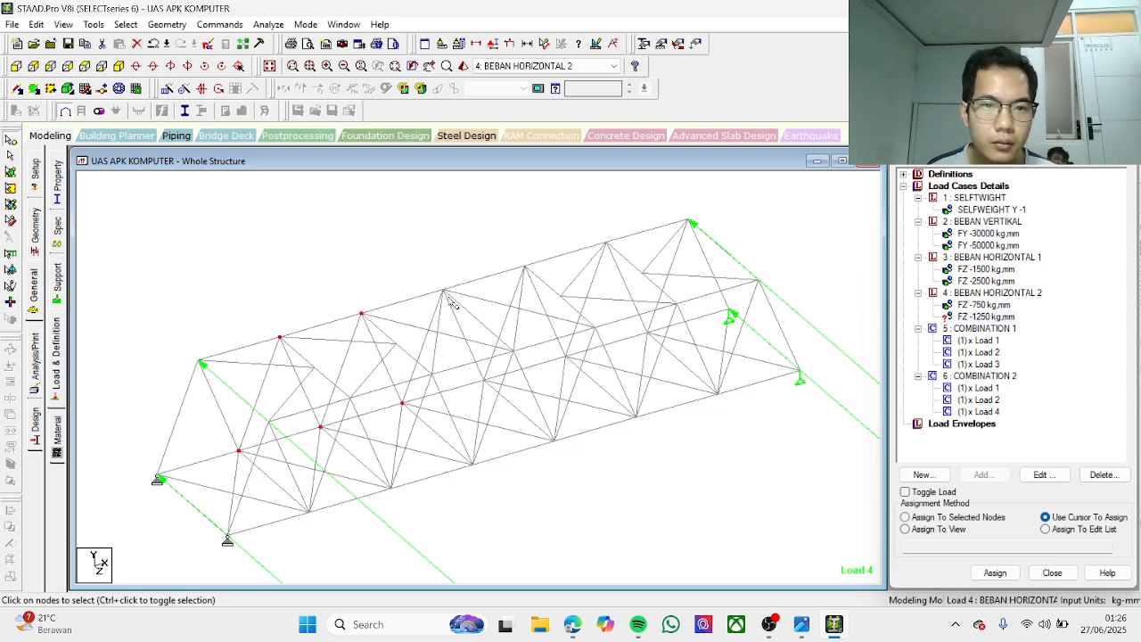
{"action": "left_click", "coordinate": [443, 290], "text": "ctrl"}
{"action": "left_click", "coordinate": [483, 381], "text": "ctrl"}
{"action": "left_click", "coordinate": [524, 265], "text": "ctrl"}
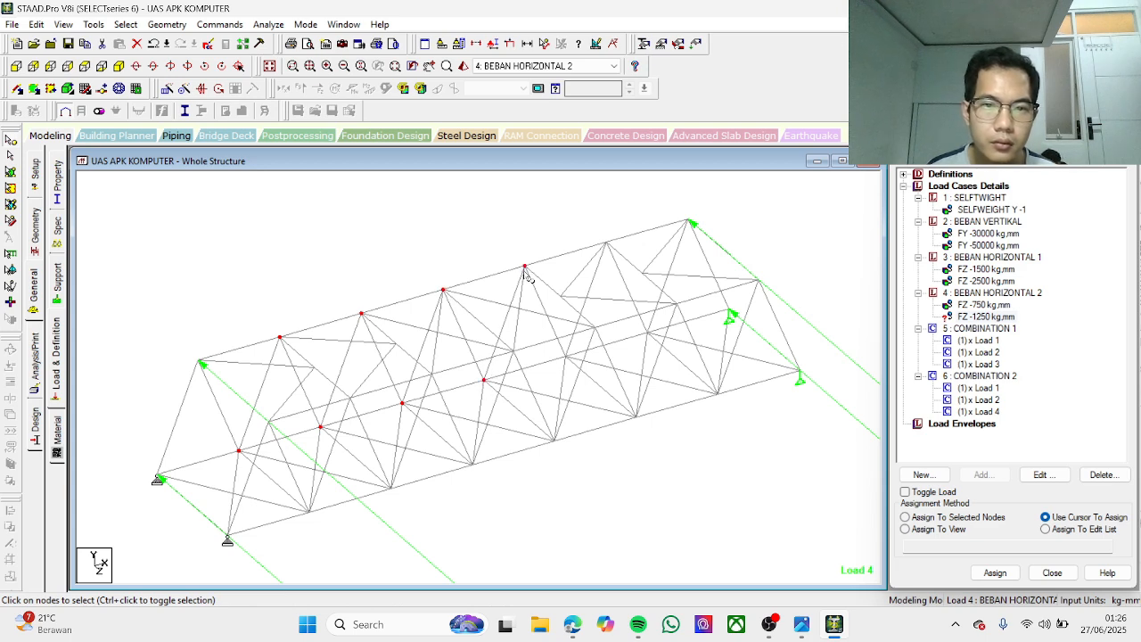
{"action": "left_click", "coordinate": [606, 243], "text": "ctrl"}
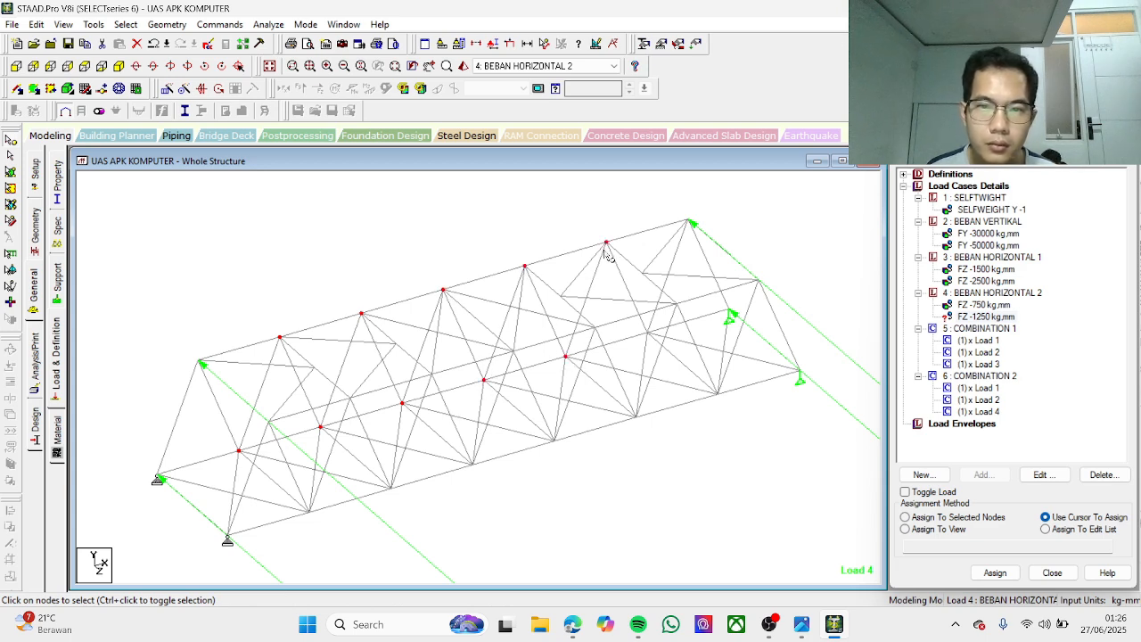
{"action": "left_click", "coordinate": [647, 333], "text": "ctrl"}
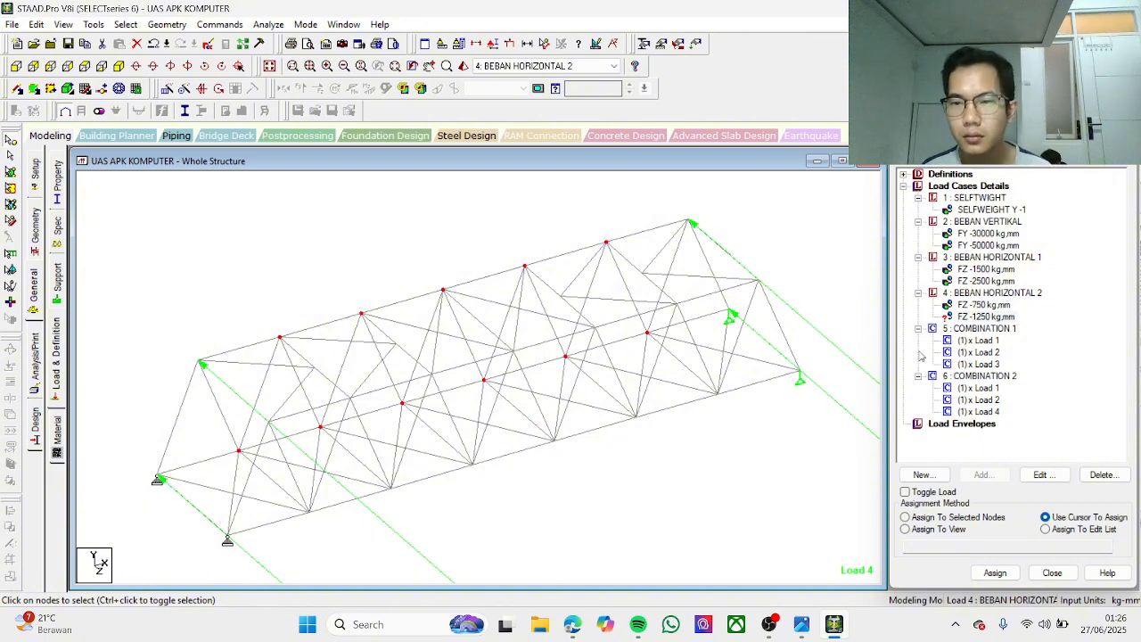
{"action": "left_click", "coordinate": [948, 519]}
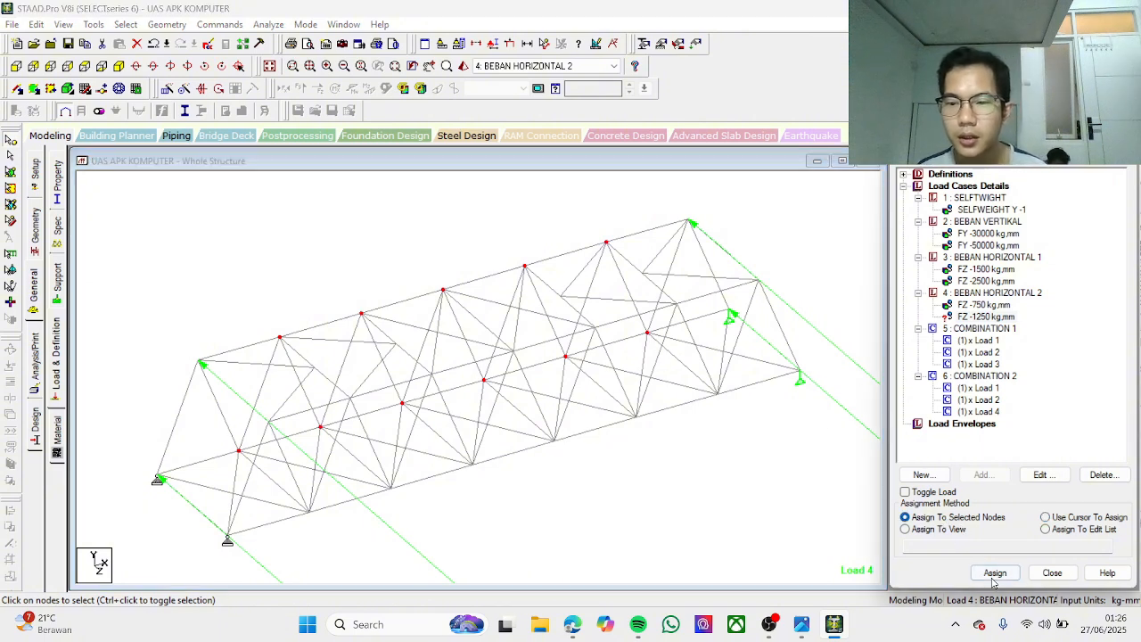
{"action": "left_click", "coordinate": [995, 574]}
{"action": "left_click", "coordinate": [1032, 408]}
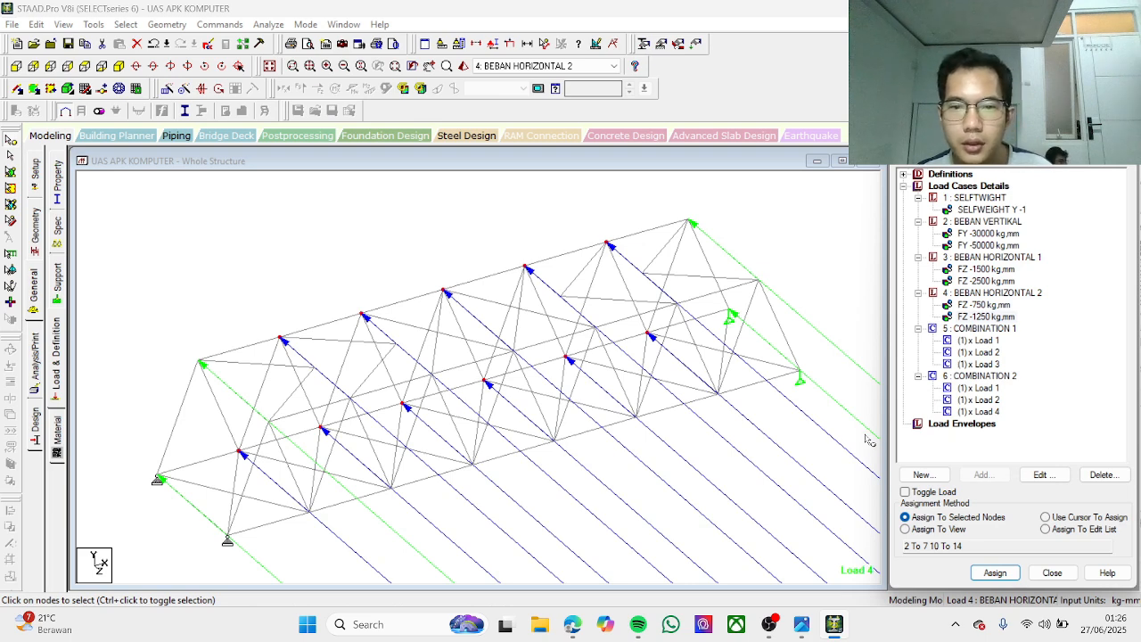
{"action": "left_click", "coordinate": [735, 476]}
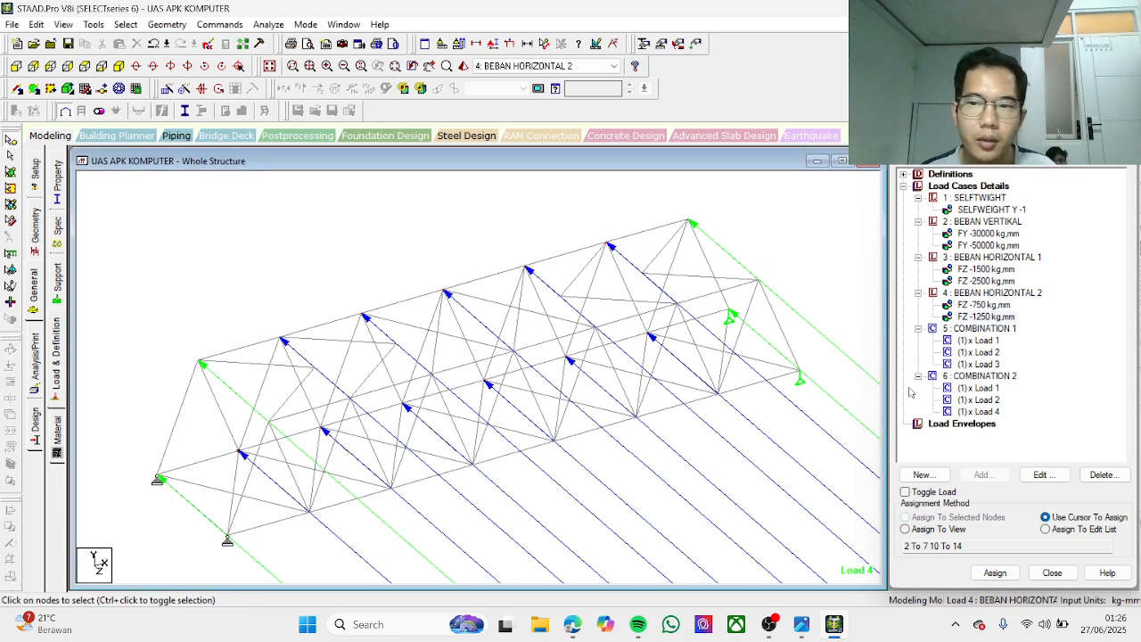
Step: Review the assigned members and nodes of each load item, from SELFWEIGHT Y -1 through FZ -1250 kg of BEBAN HORIZONTAL 2
{"action": "left_click", "coordinate": [1003, 210]}
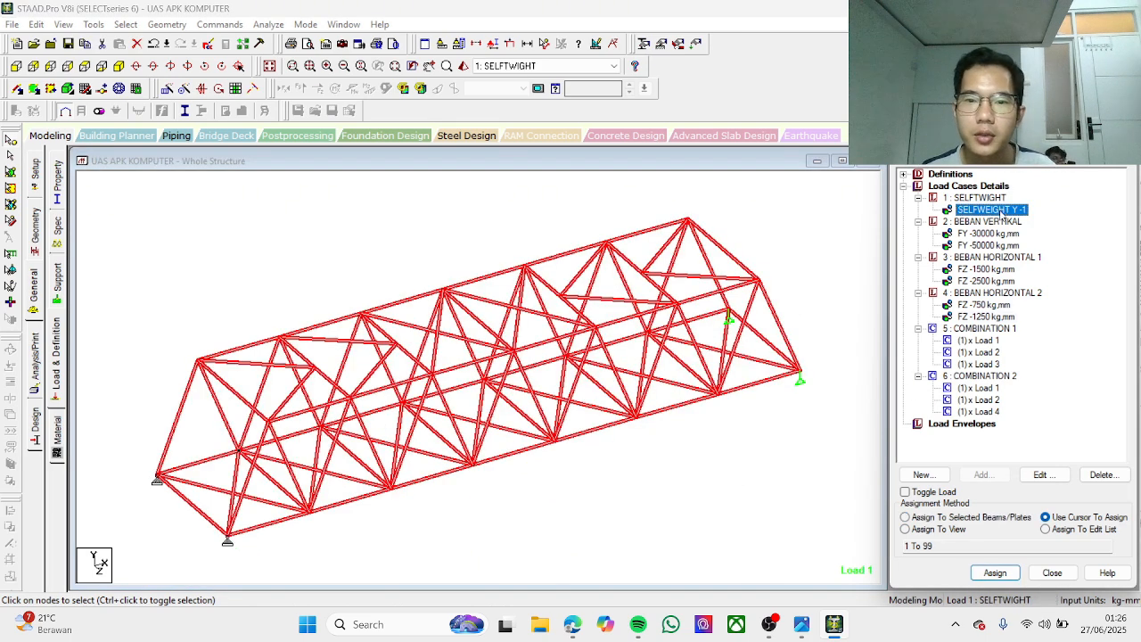
{"action": "left_click", "coordinate": [989, 234]}
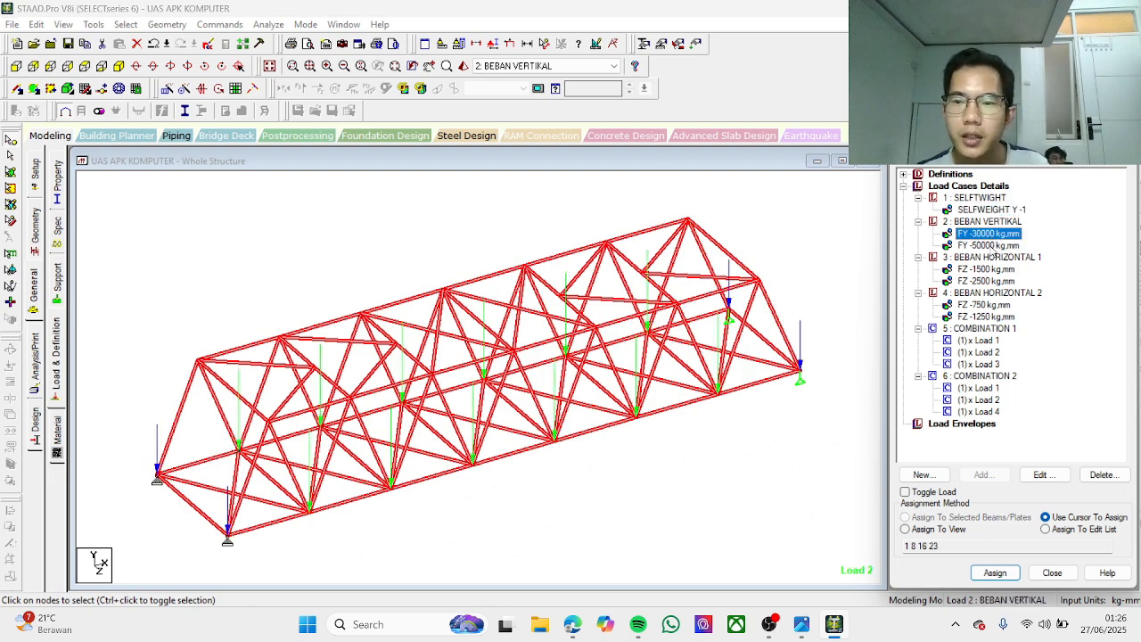
{"action": "left_click", "coordinate": [990, 245]}
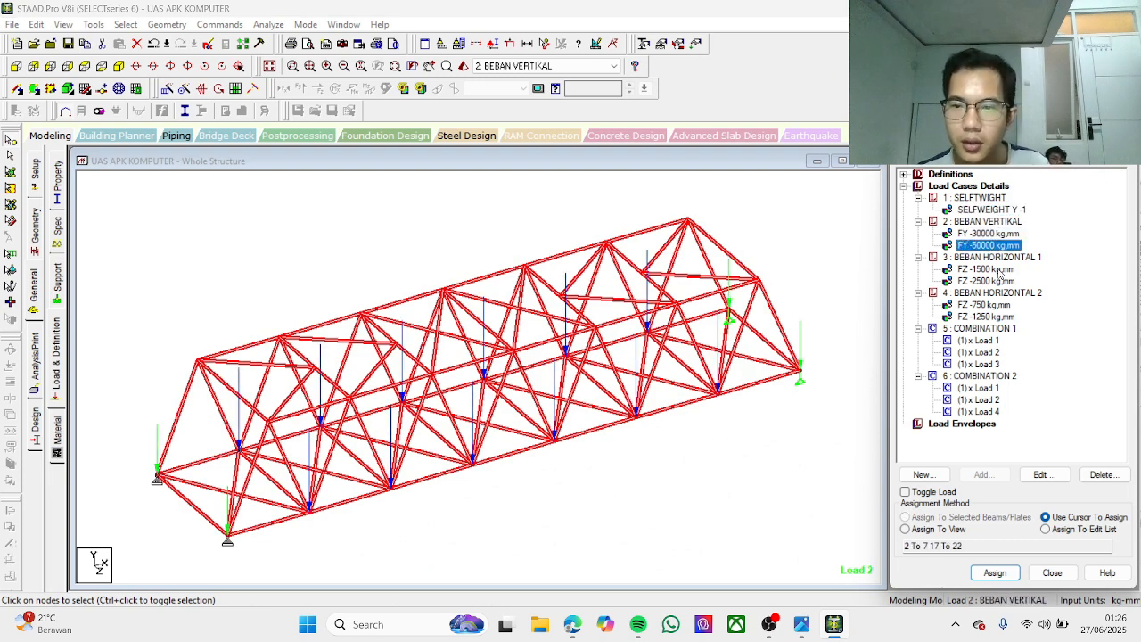
{"action": "left_click", "coordinate": [1000, 270]}
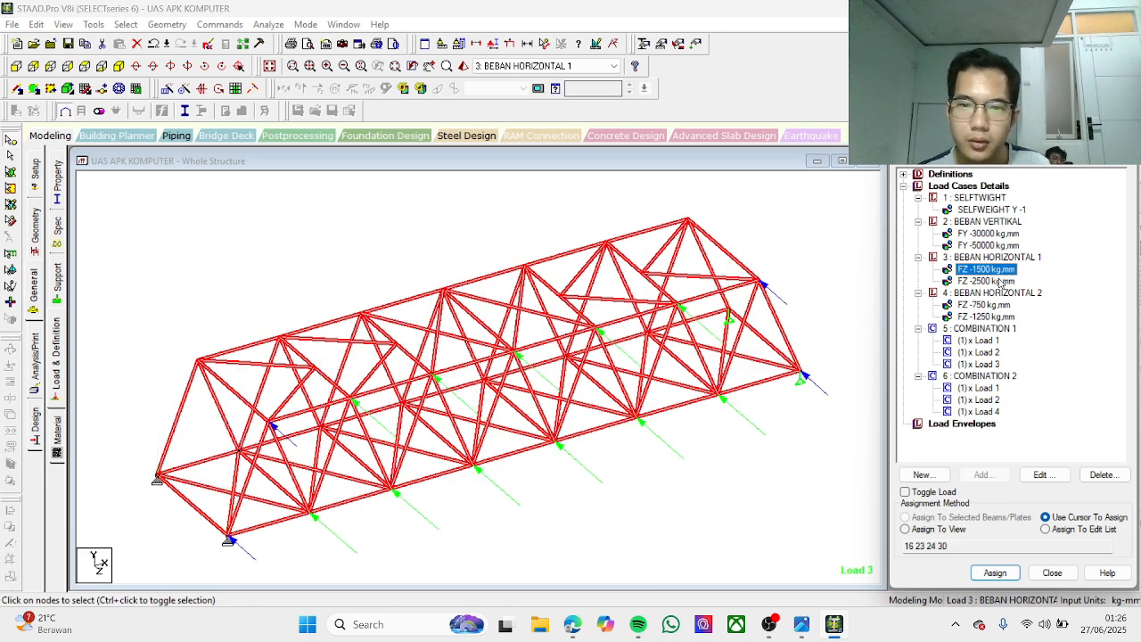
{"action": "left_click", "coordinate": [1002, 282]}
{"action": "left_click", "coordinate": [1005, 306]}
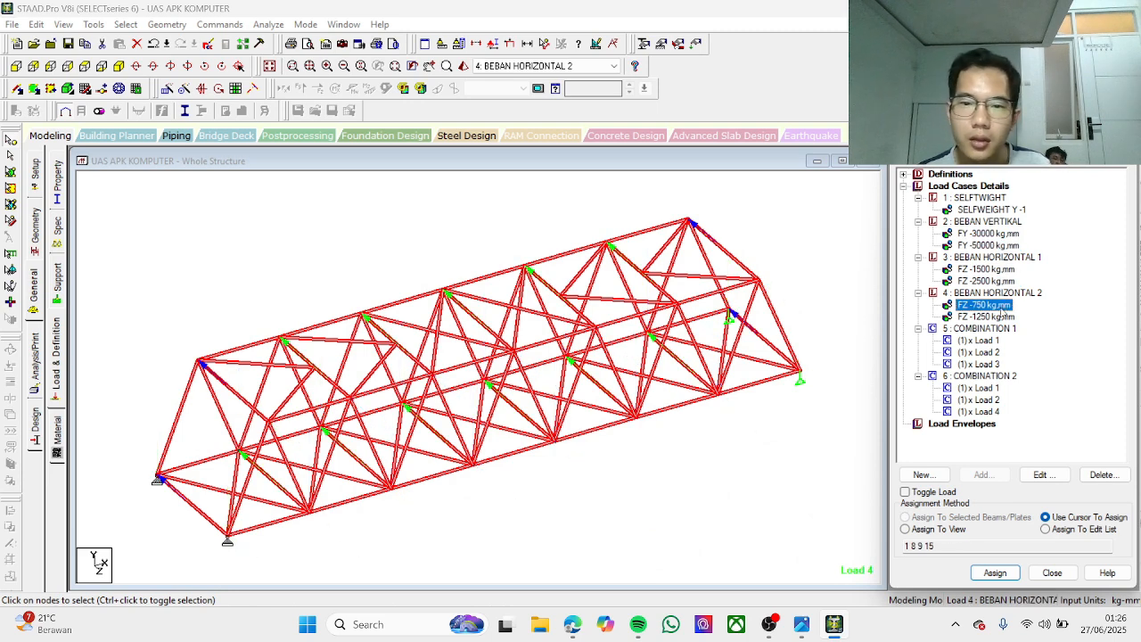
{"action": "left_click", "coordinate": [995, 317]}
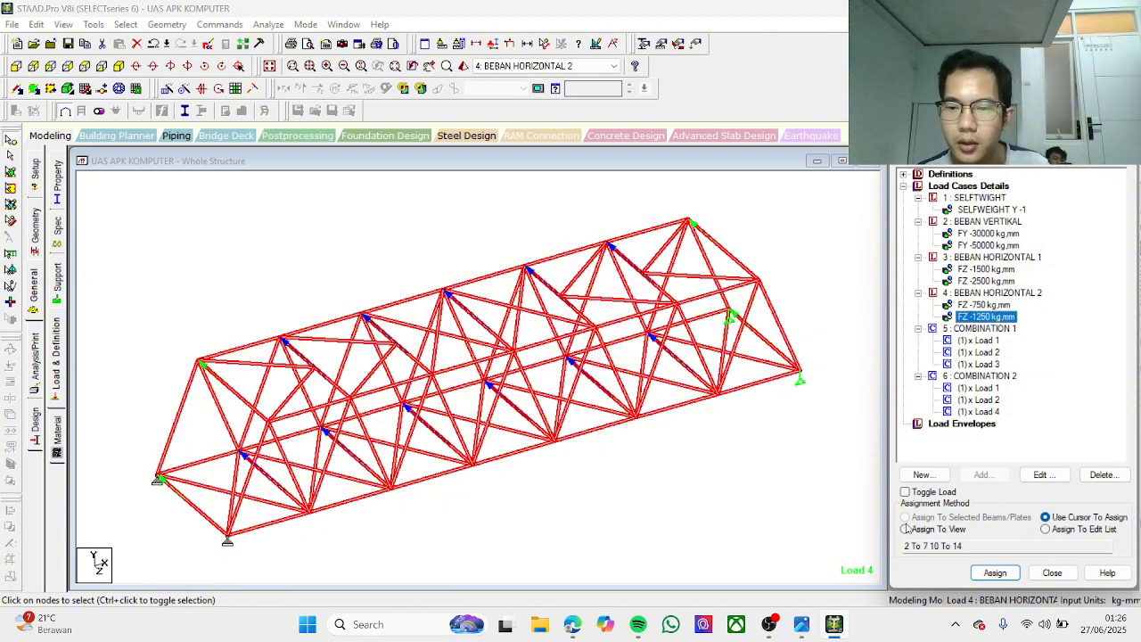
Step: Close the load definitions, run the structural analysis and continue to Post Processing Mode
{"action": "left_click", "coordinate": [1047, 572]}
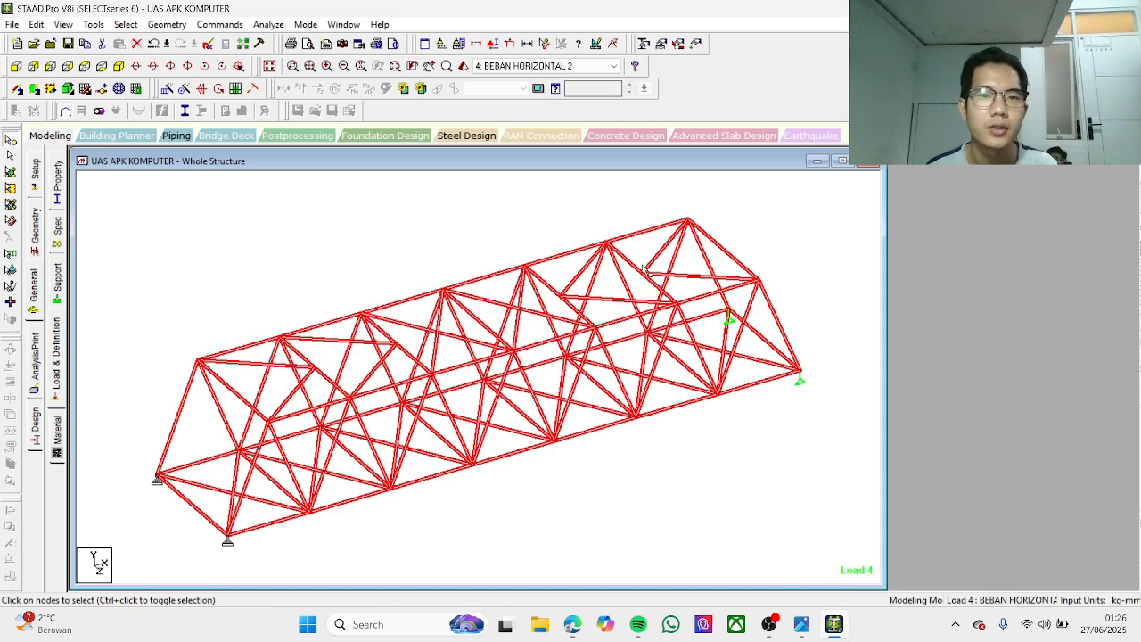
{"action": "left_click", "coordinate": [622, 510]}
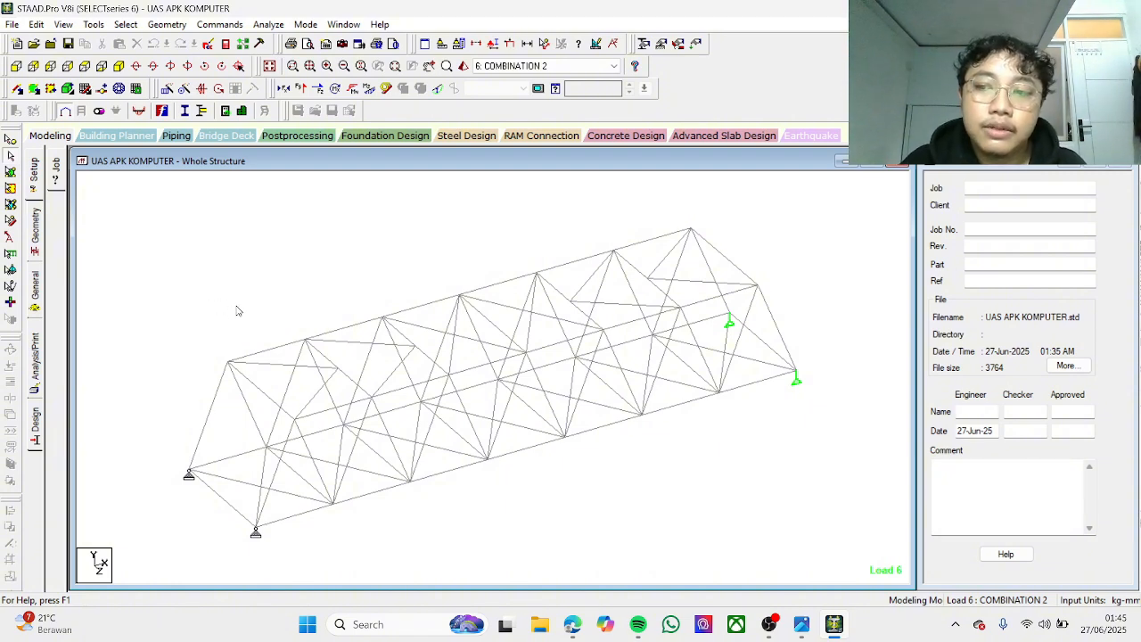
{"action": "left_click", "coordinate": [283, 28]}
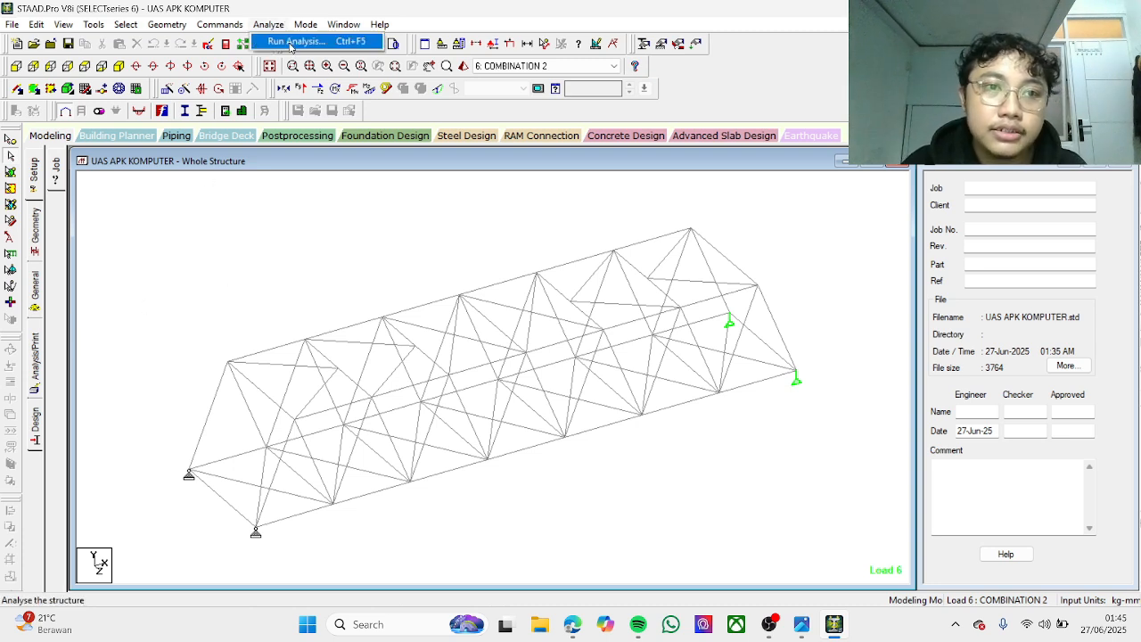
{"action": "left_click", "coordinate": [294, 42]}
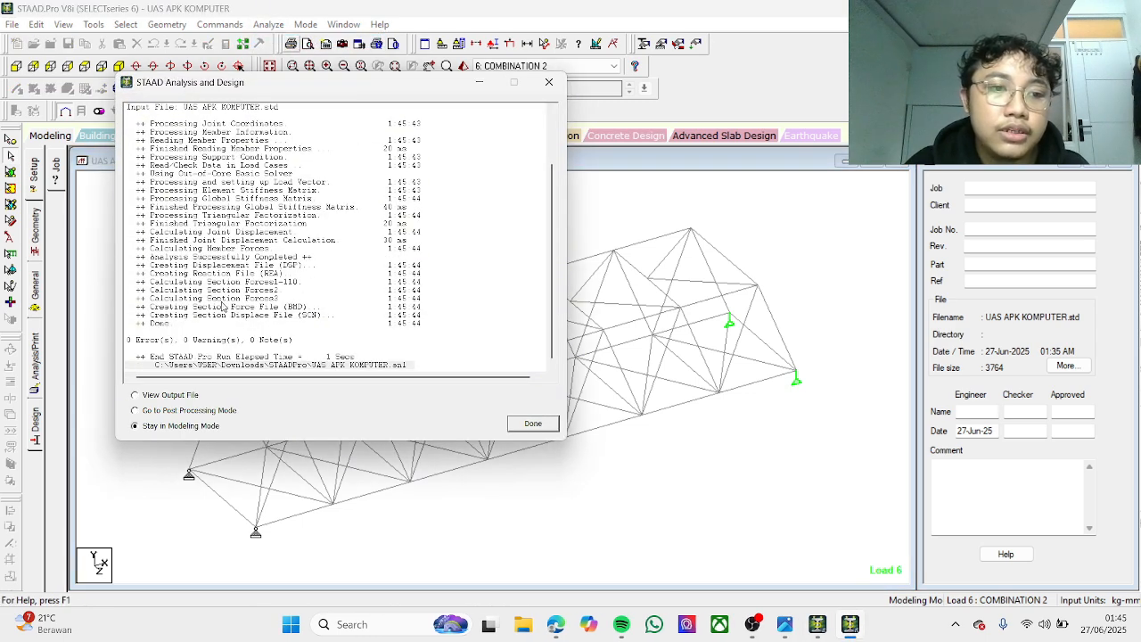
{"action": "left_click", "coordinate": [202, 410]}
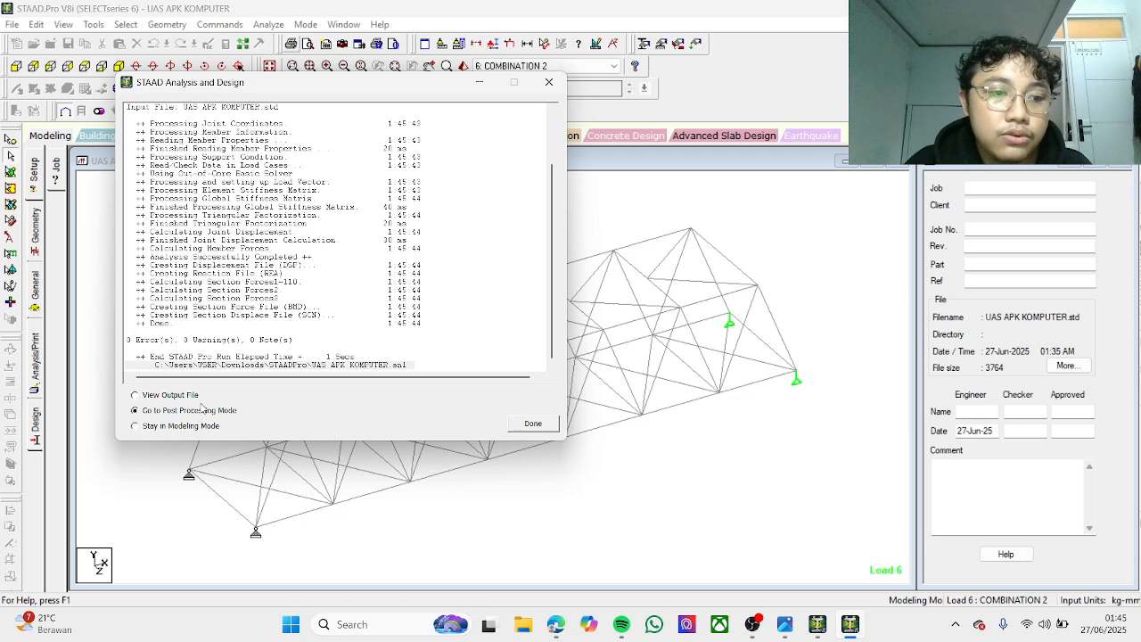
{"action": "left_click", "coordinate": [533, 424]}
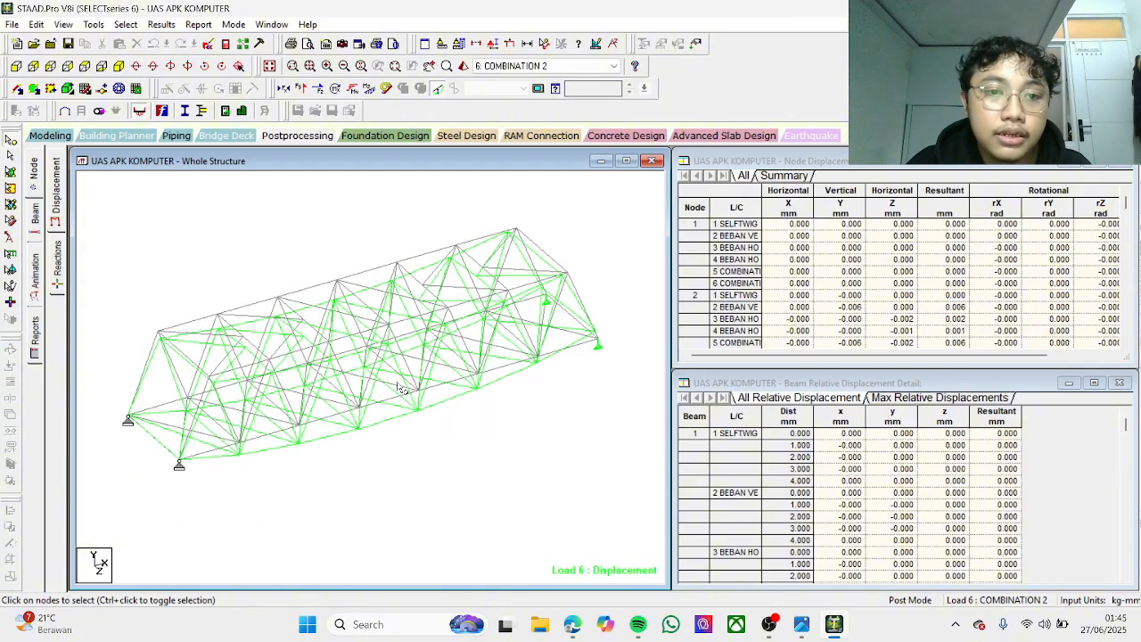
Step: Replace the displacement display of COMBINATION 2 with the Bending Z diagram, examine it on the whole truss, and hide it
{"action": "left_click", "coordinate": [439, 91]}
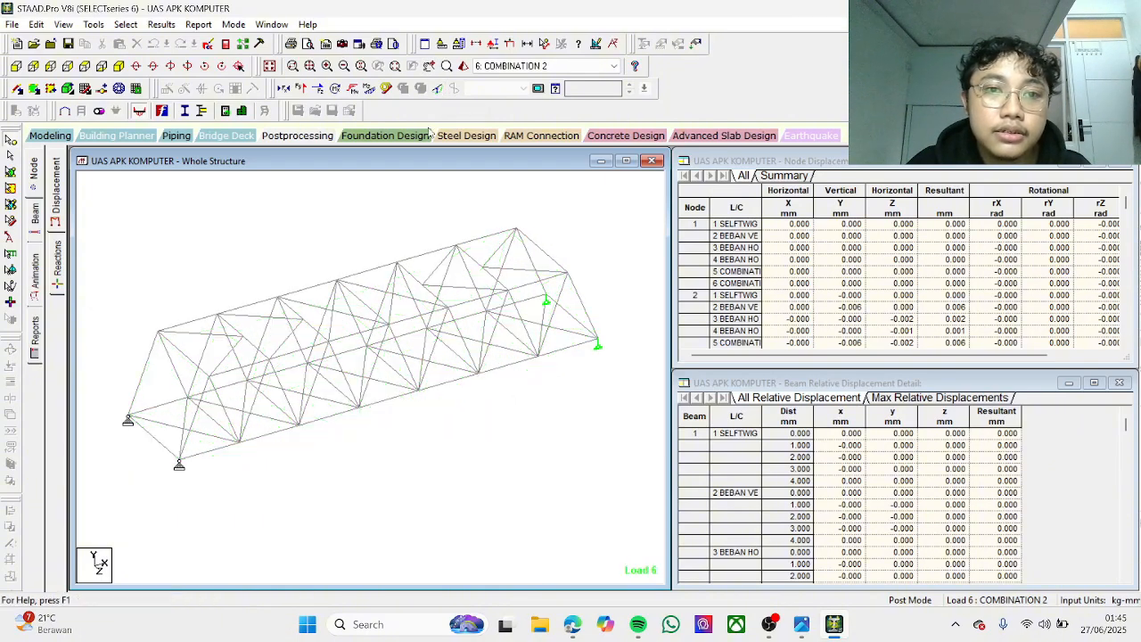
{"action": "left_click", "coordinate": [369, 89]}
{"action": "scroll", "coordinate": [414, 371], "scroll_direction": "down", "scroll_amount": 1}
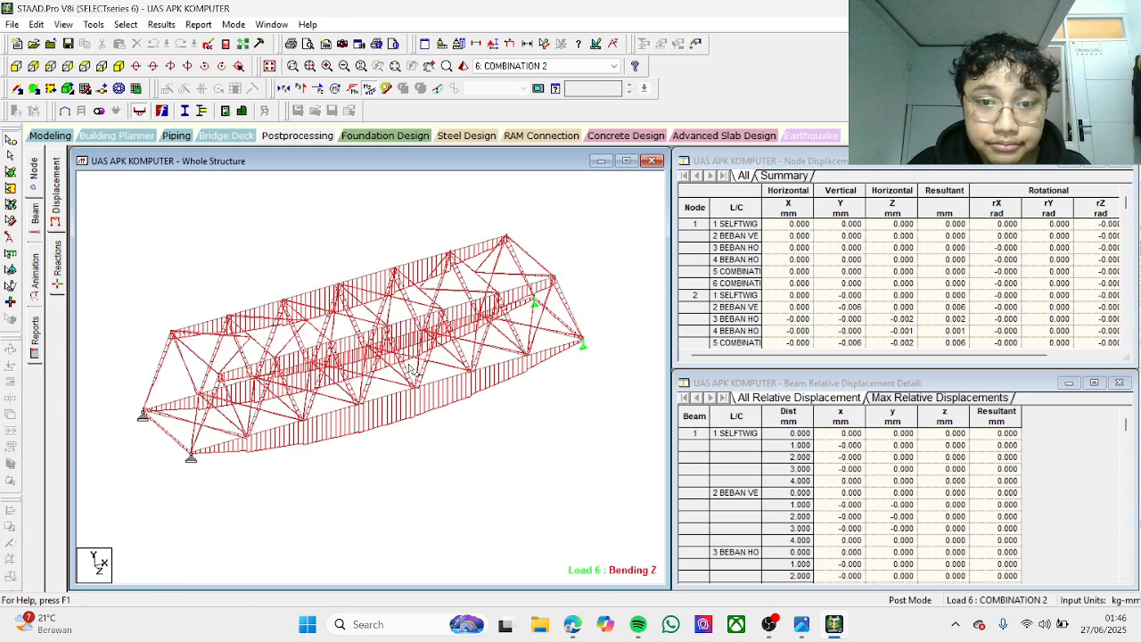
{"action": "left_click", "coordinate": [369, 89]}
Step: Examine the axial force and Shear Y diagrams of the whole truss for COMBINATION 2, and hide both
{"action": "left_click", "coordinate": [283, 89]}
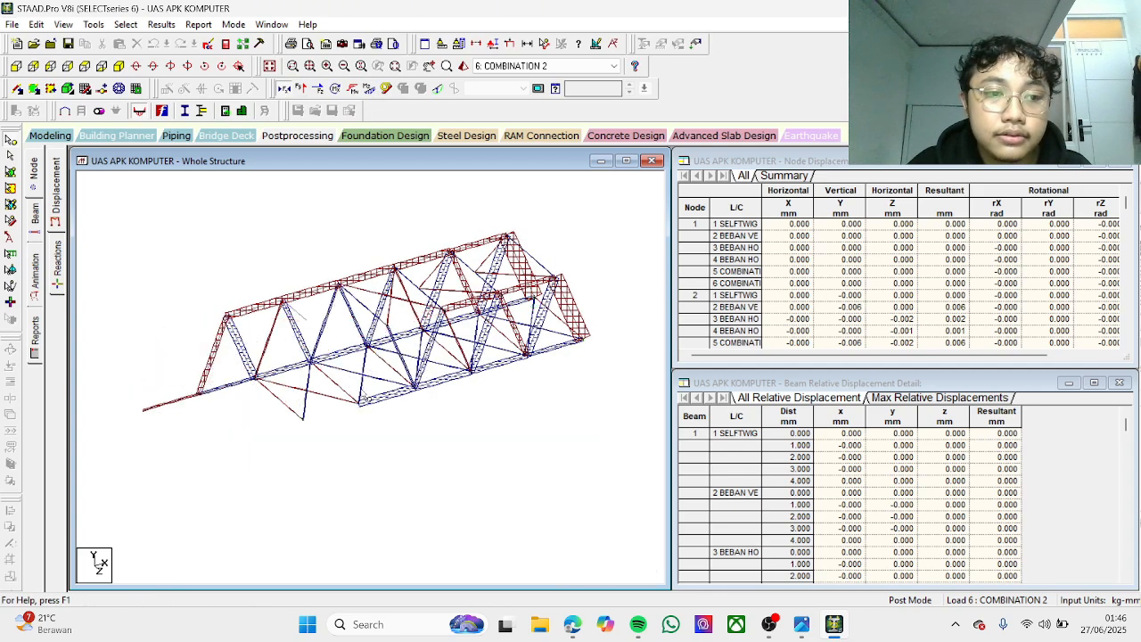
{"action": "middle_click_drag", "start_coordinate": [341, 395], "coordinate": [375, 365]}
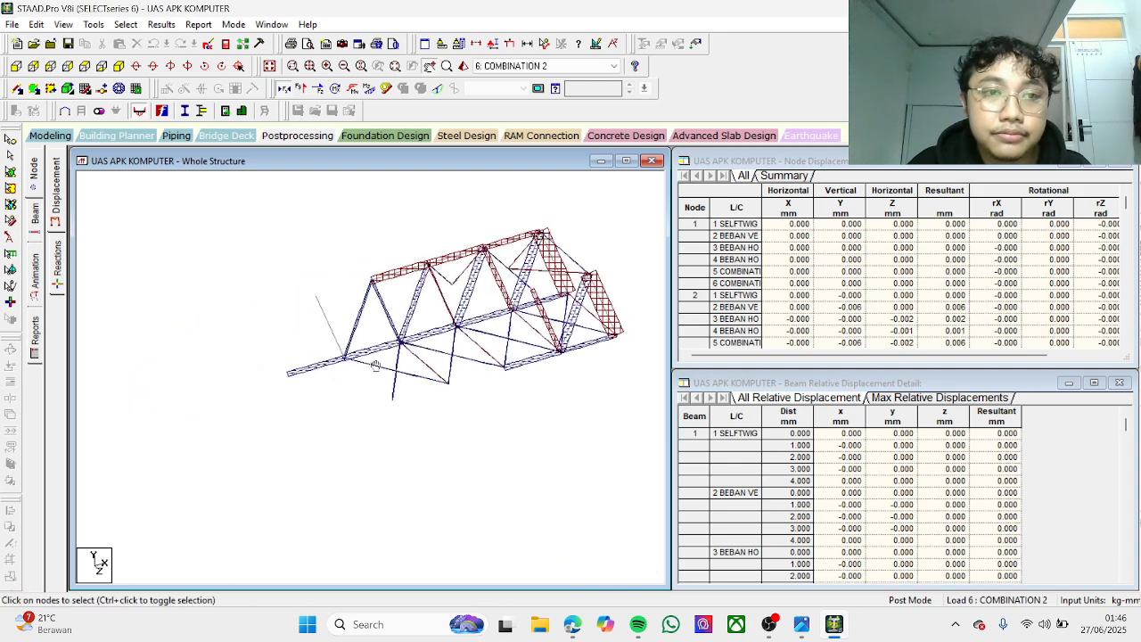
{"action": "left_click", "coordinate": [301, 88]}
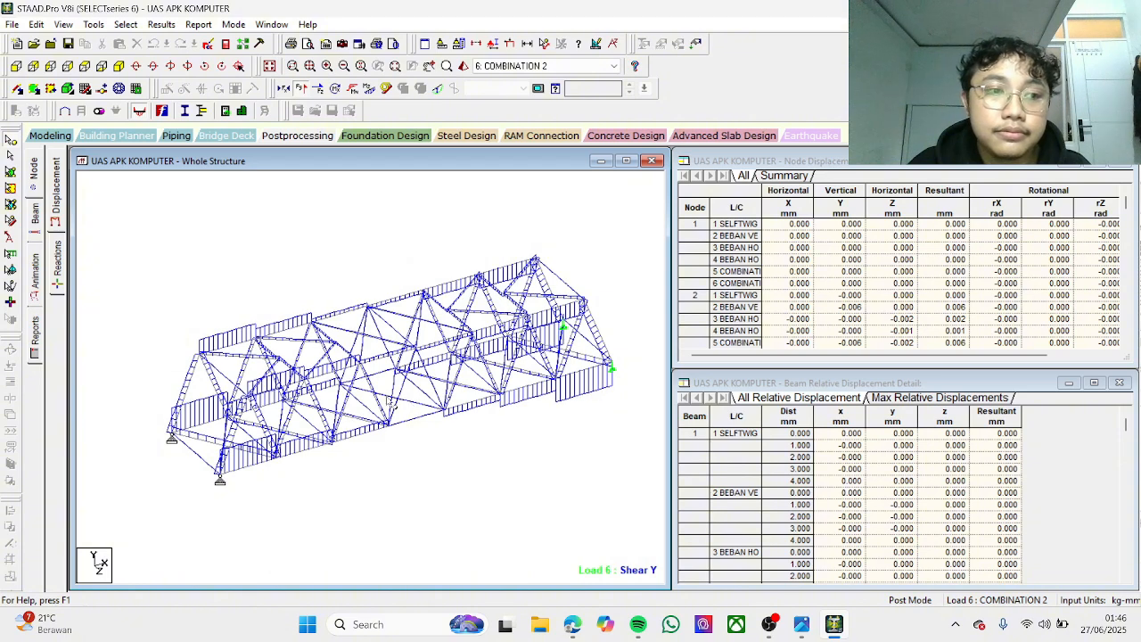
{"action": "left_click", "coordinate": [300, 88]}
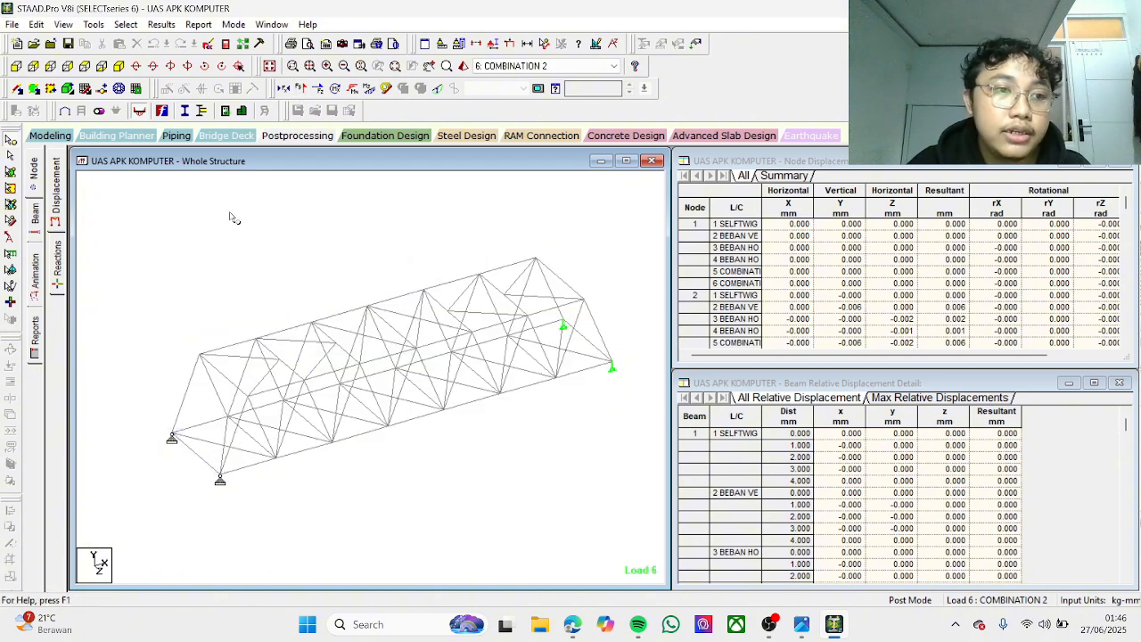
Step: Display the support reactions for COMBINATION 2 and examine the values at the four supports
{"action": "left_click", "coordinate": [56, 268]}
{"action": "middle_click_drag", "start_coordinate": [356, 470], "coordinate": [326, 408]}
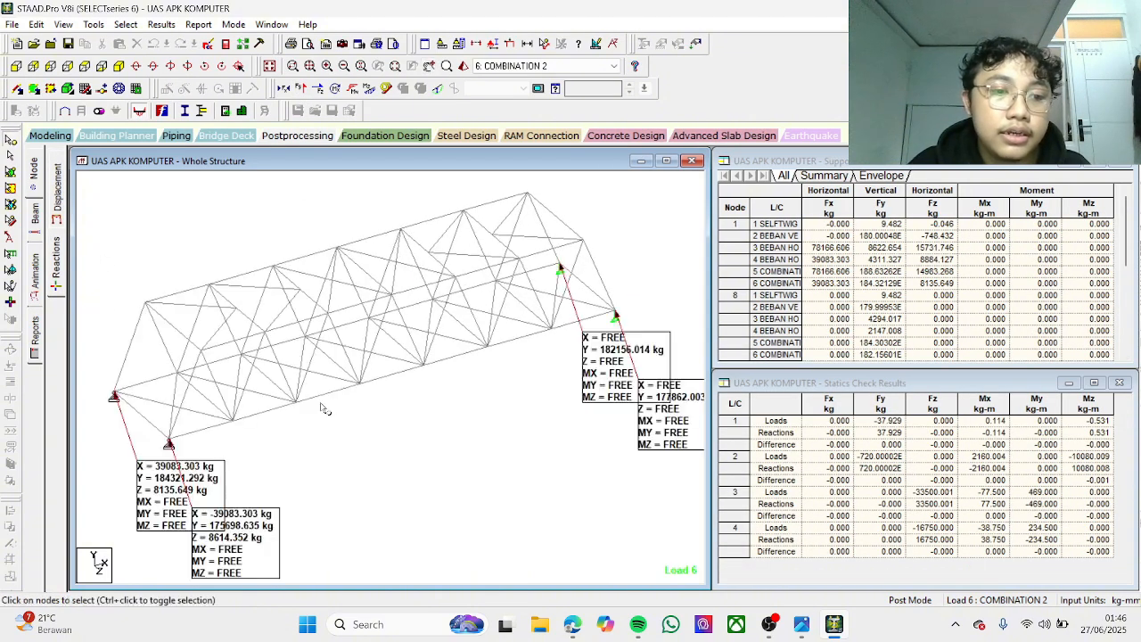
{"action": "middle_click_drag", "start_coordinate": [311, 451], "coordinate": [299, 418]}
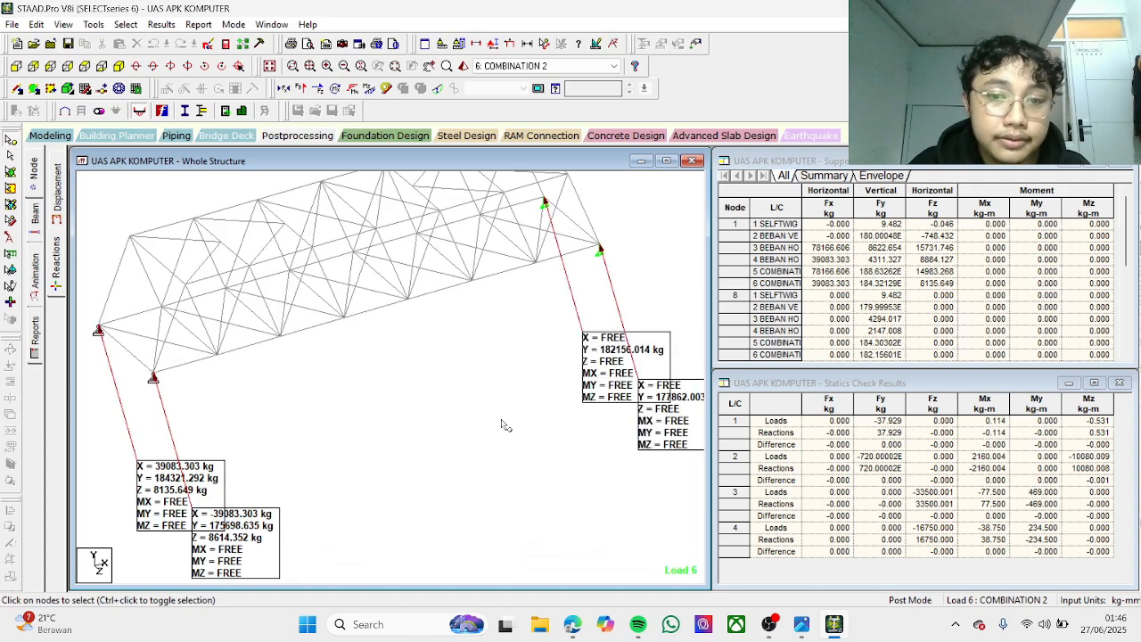